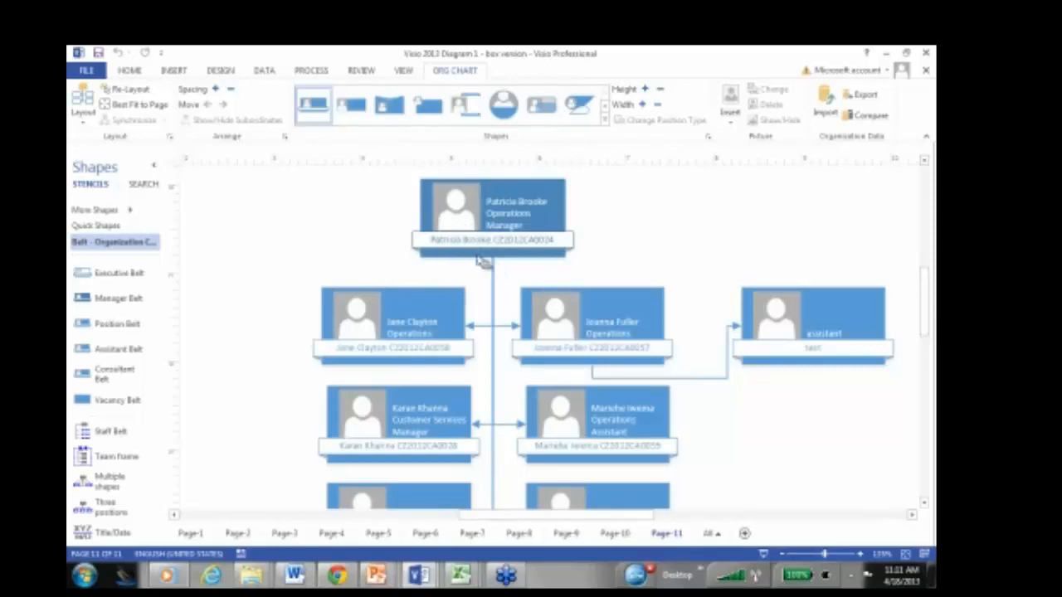
Examine the Operations Manager's branch and its reporting lines on Page-11
left_click(476, 256)
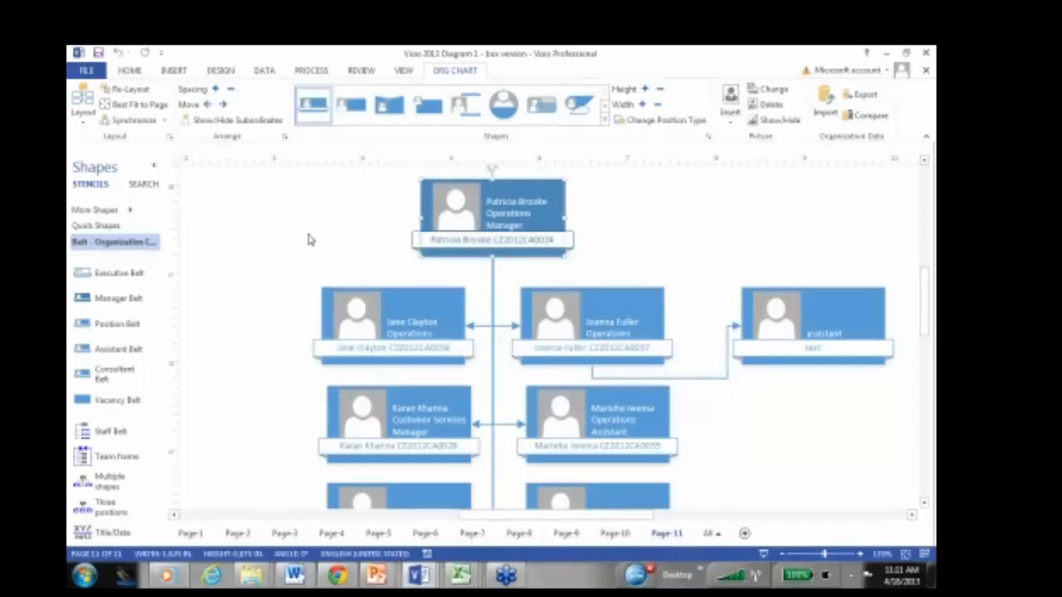
scroll(304, 238, "down", 4)
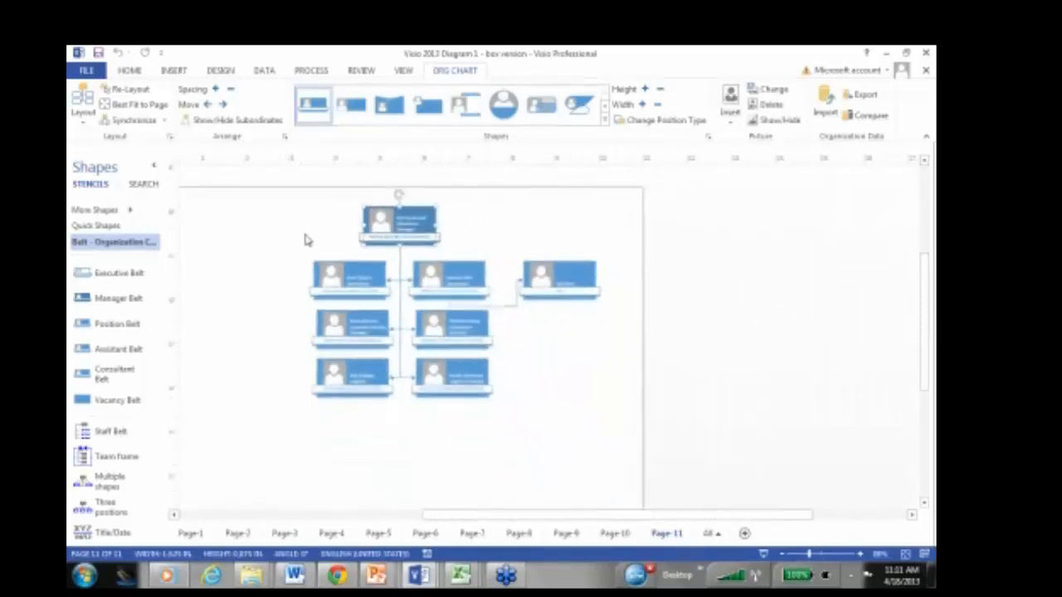
scroll(304, 240, "up", 1)
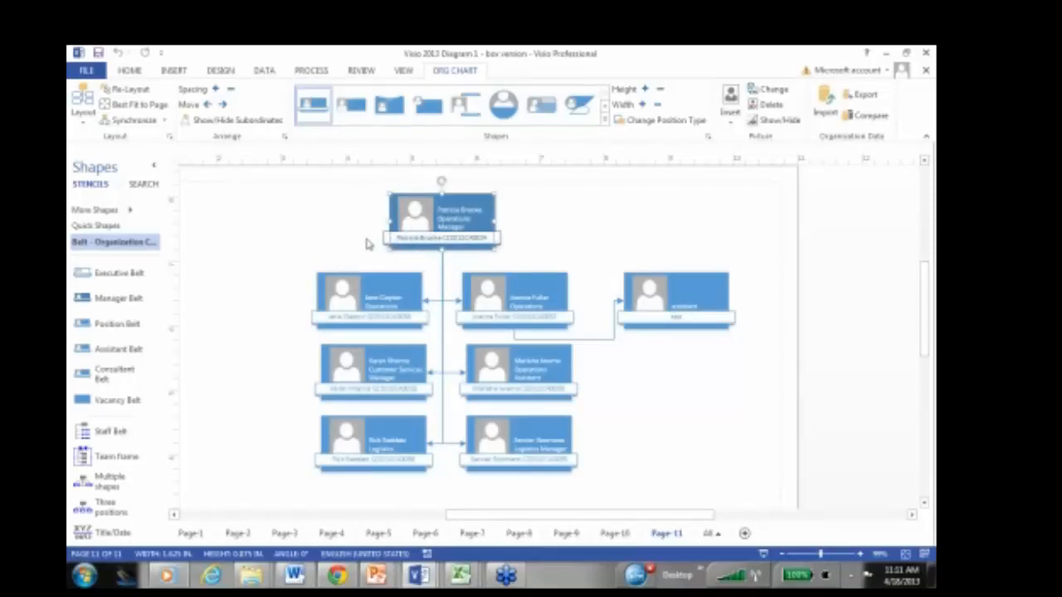
scroll(413, 222, "up", 2, "ctrl")
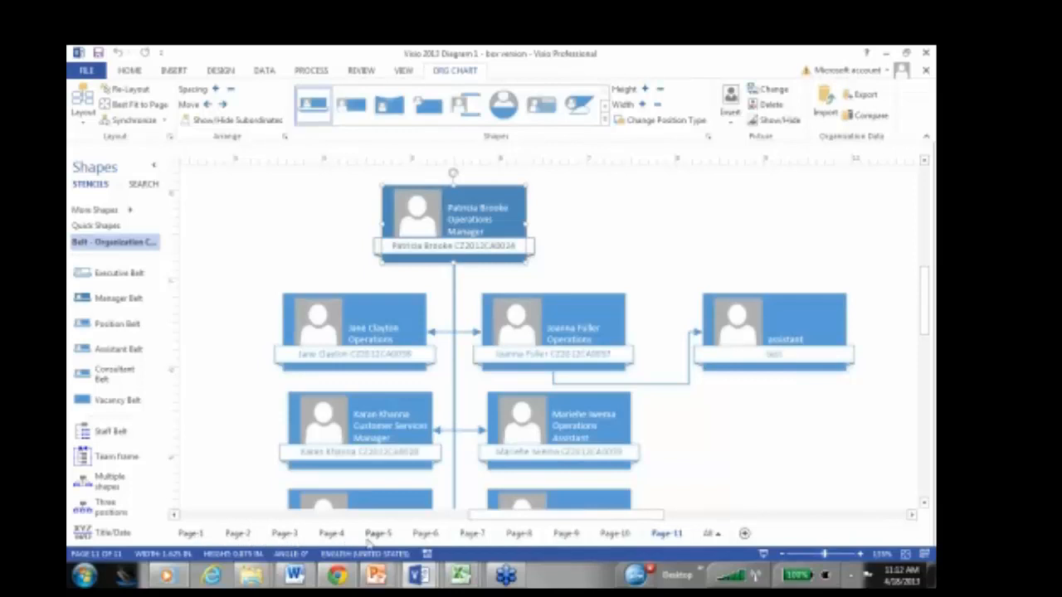
Browse through pages 2 to 7 of the org chart and examine the Strategic Planning Manager's branch on Page-7
left_click(232, 534)
left_click(284, 535)
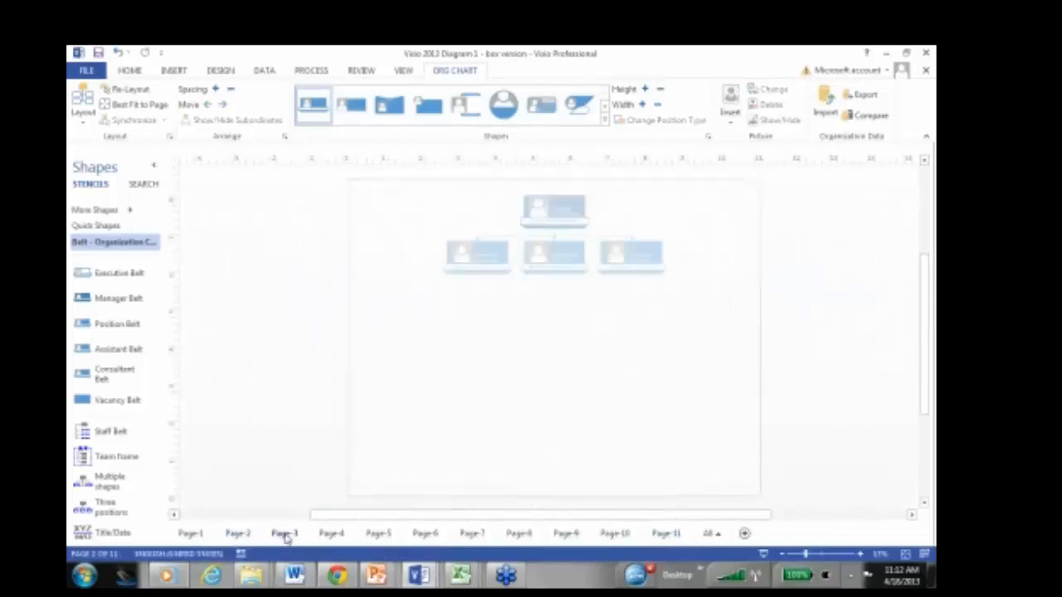
left_click(330, 535)
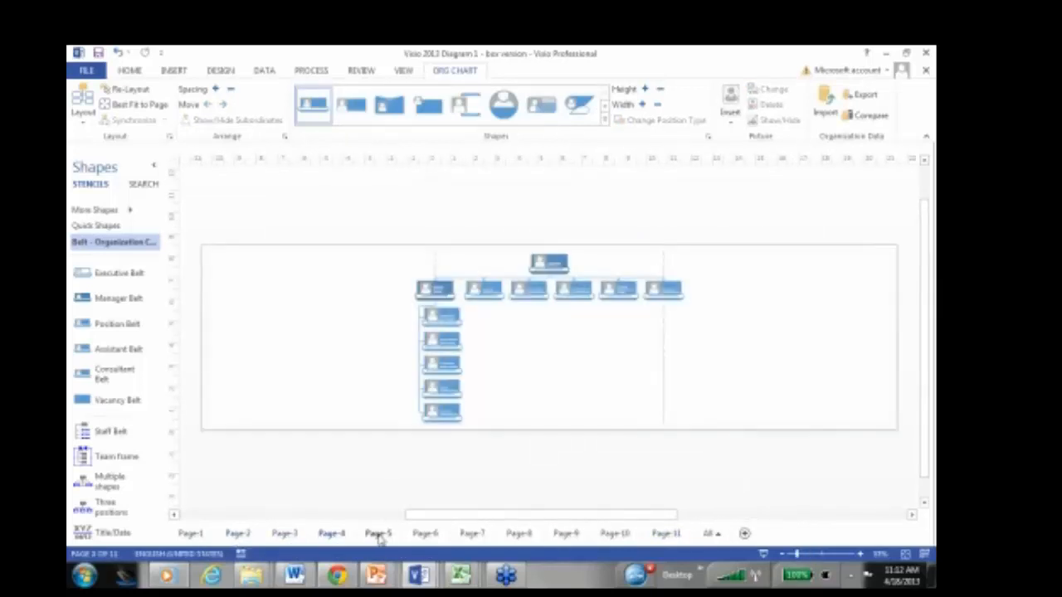
left_click(377, 535)
left_click(471, 535)
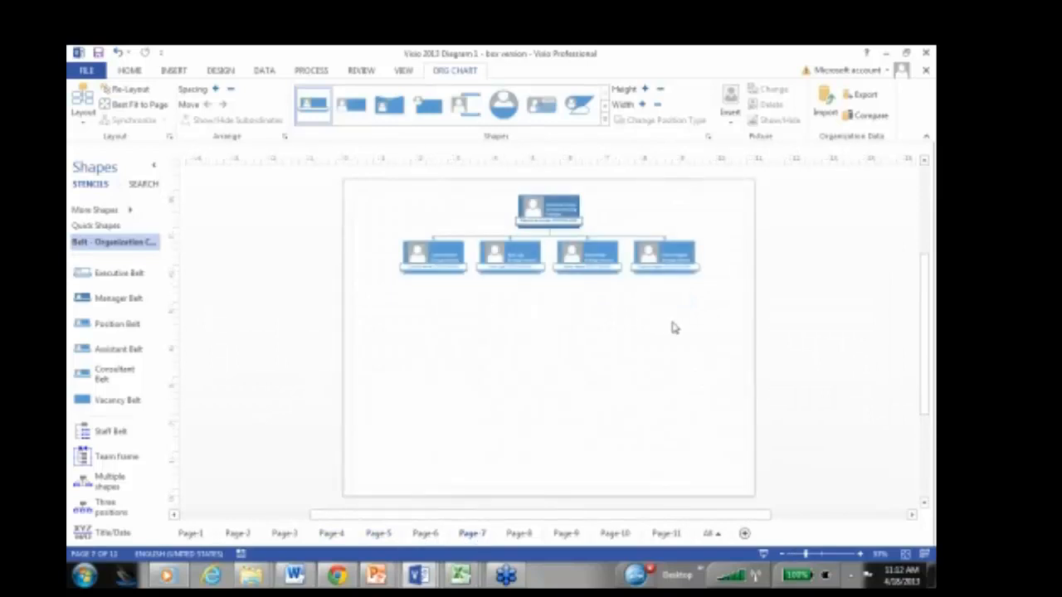
scroll(674, 329, "up", 2)
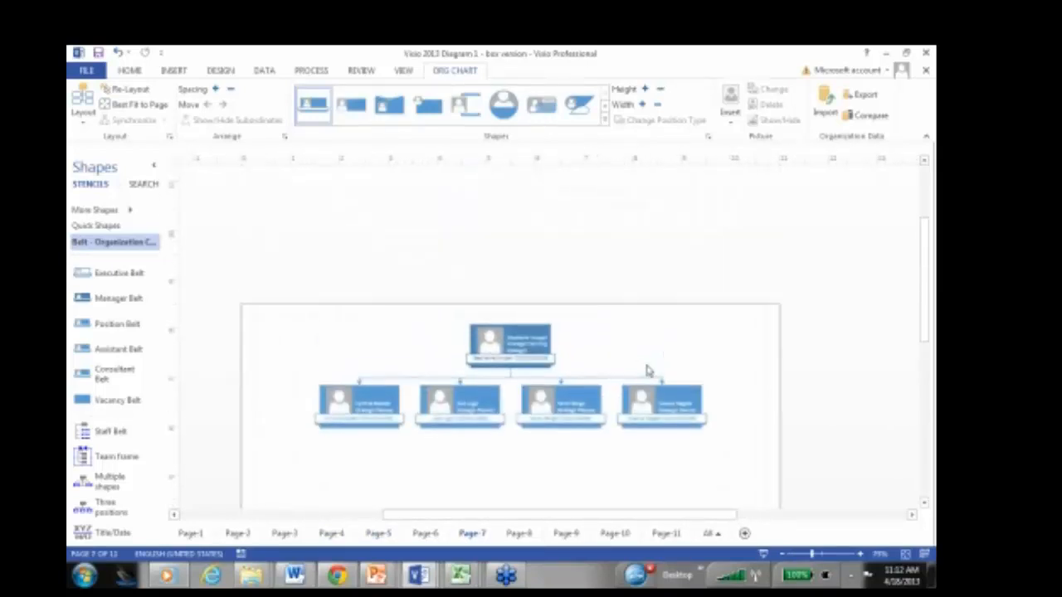
scroll(623, 355, "up", 2)
scroll(412, 280, "up", 1)
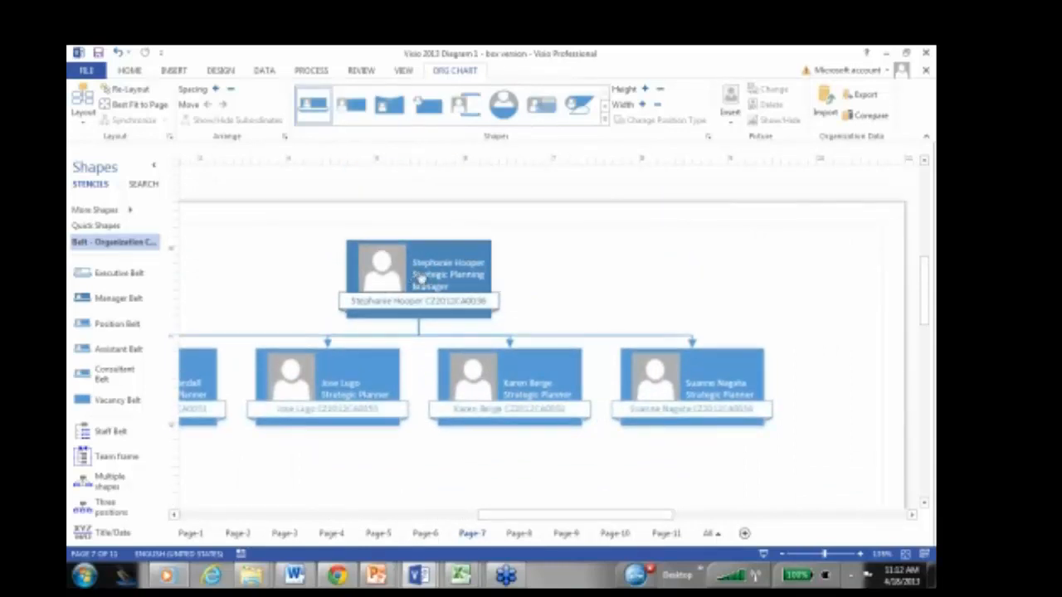
Return to Page-1 and examine the top-level chart from the chief executive down across all manager columns
scroll(419, 277, "down", 1)
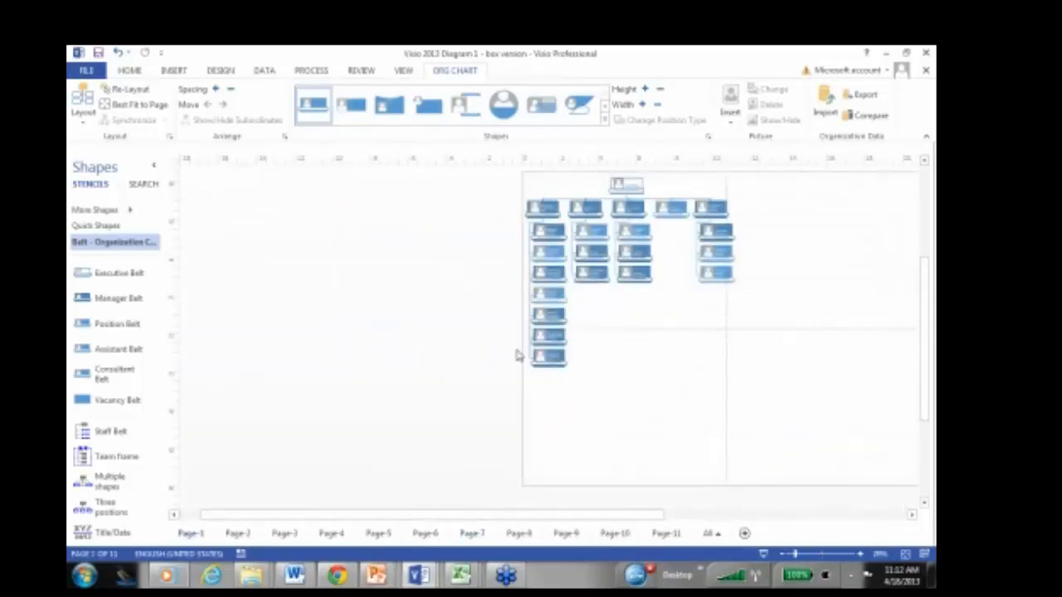
scroll(516, 355, "up", 1)
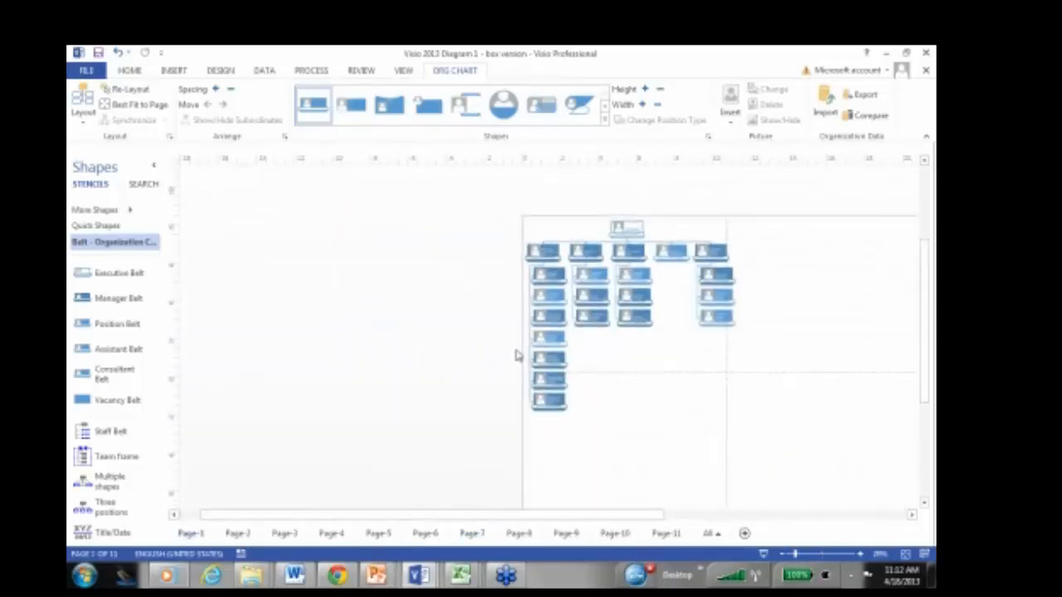
scroll(516, 355, "up", 1)
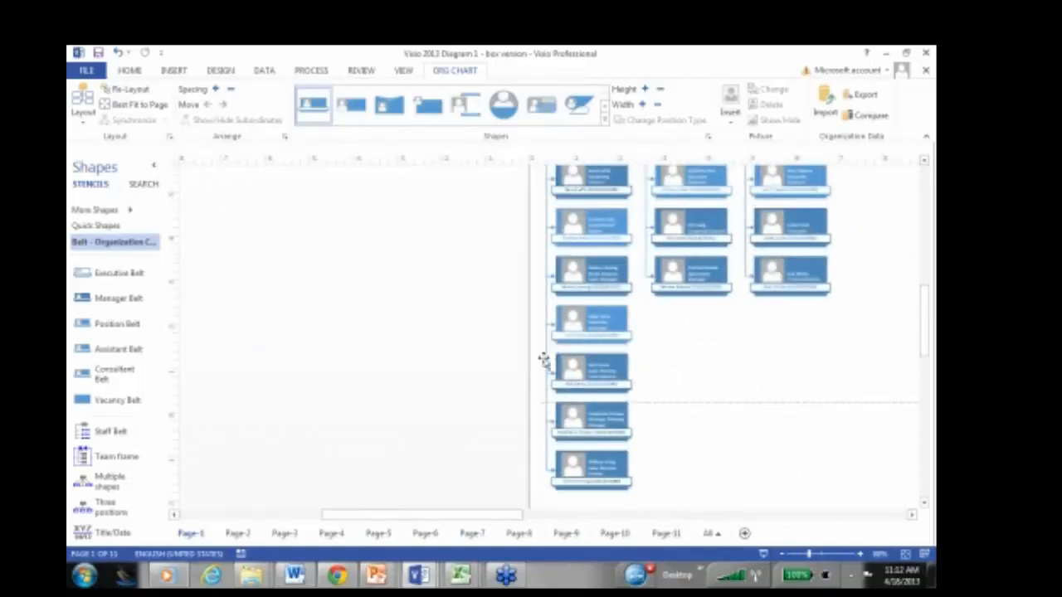
scroll(419, 445, "up", 3)
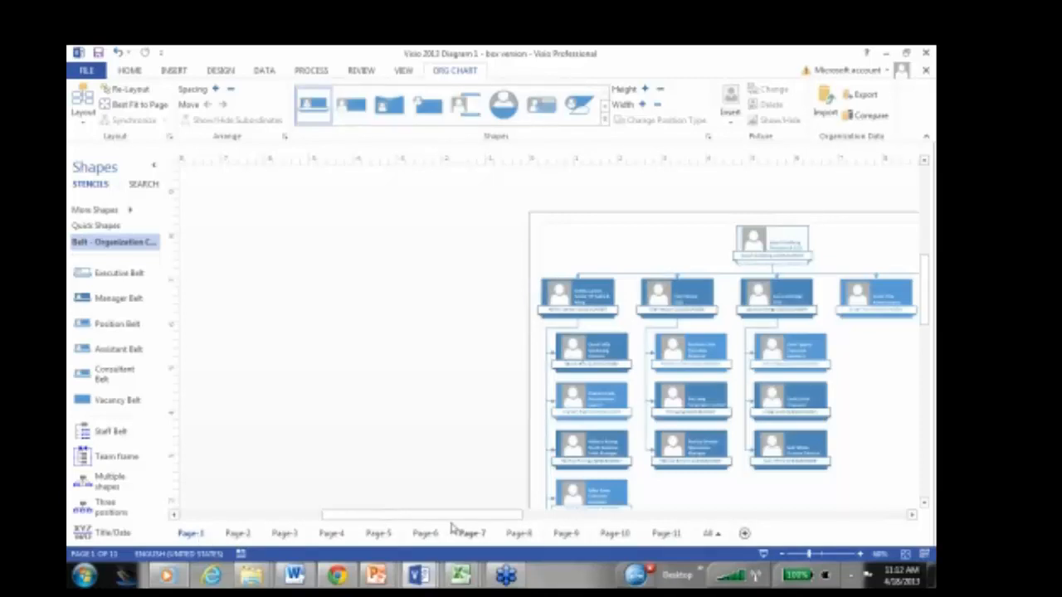
left_click_drag(455, 519, 531, 523)
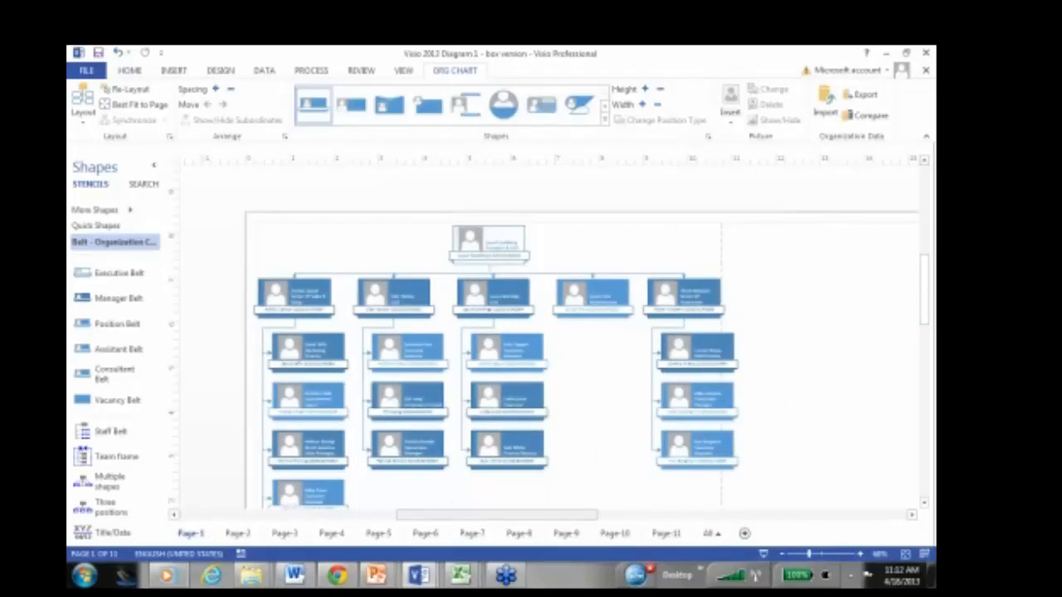
Switch to the open FAA Skillset Review diagram and view the Refresh Data options without refreshing
left_click(419, 574)
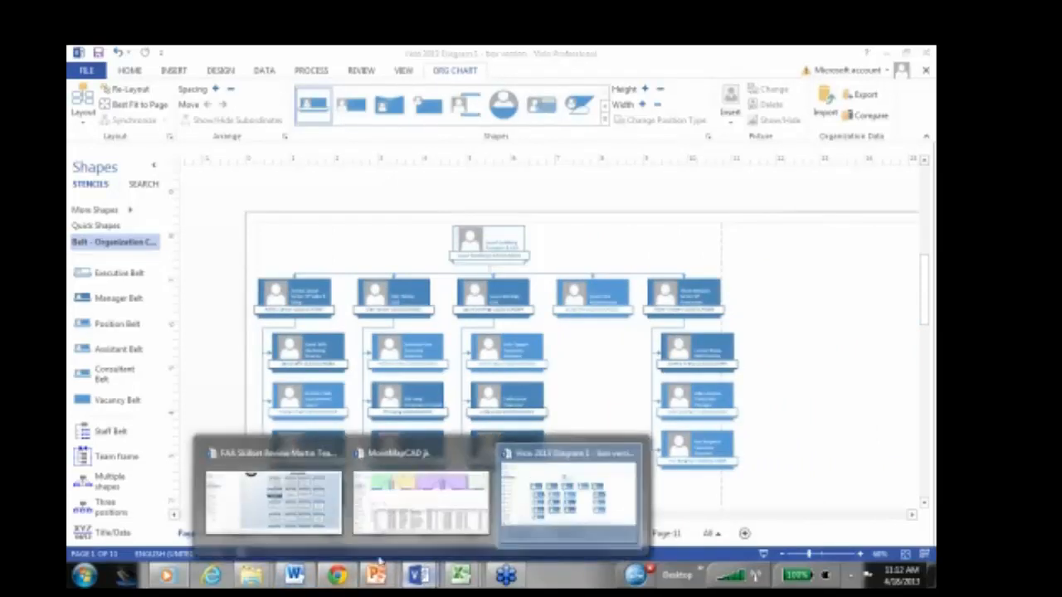
left_click(291, 498)
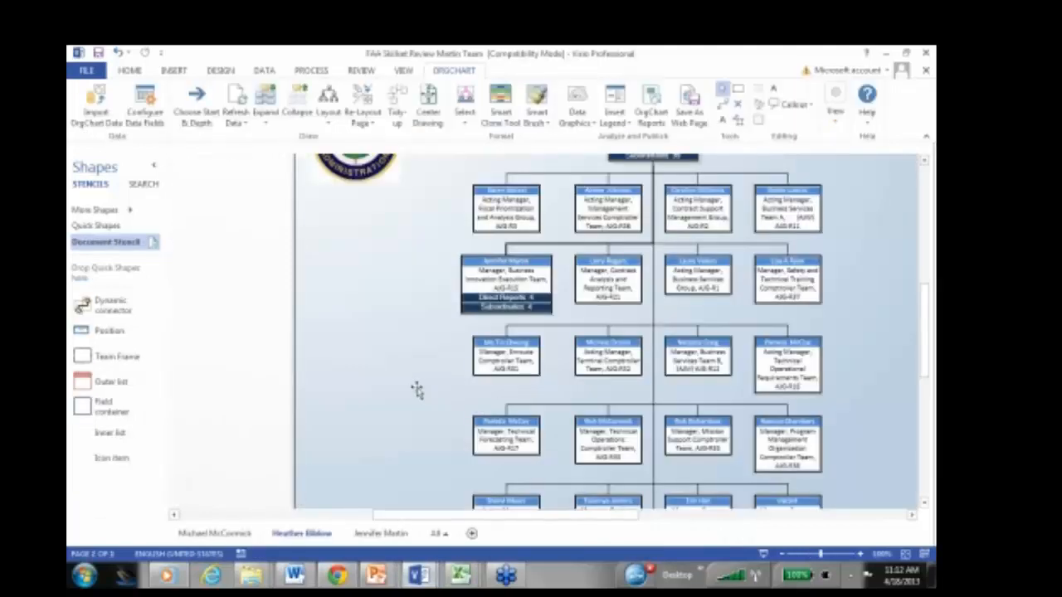
scroll(417, 394, "down", 2)
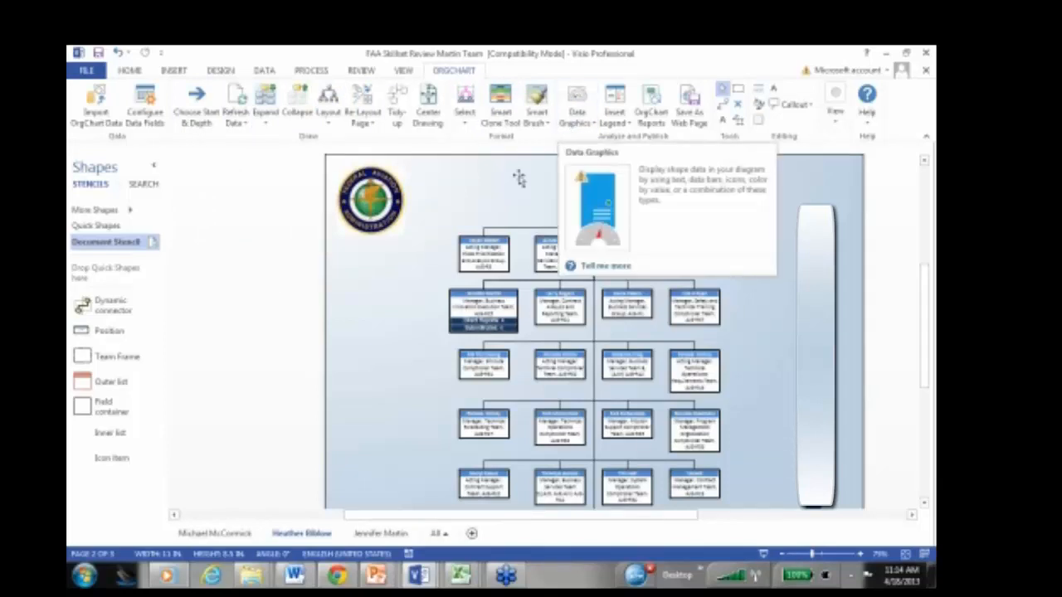
left_click(246, 129)
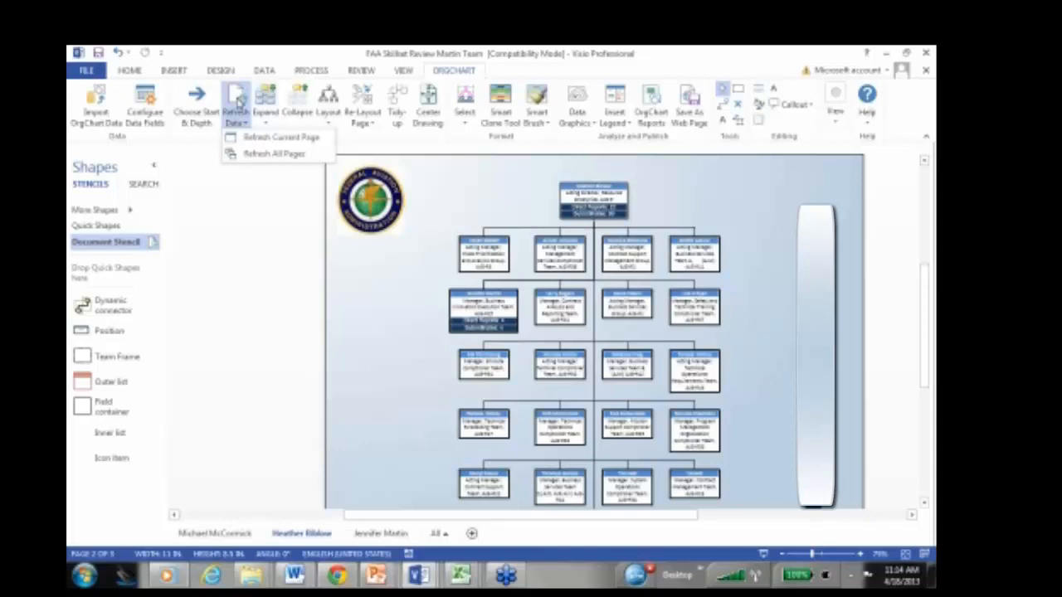
left_click(398, 338)
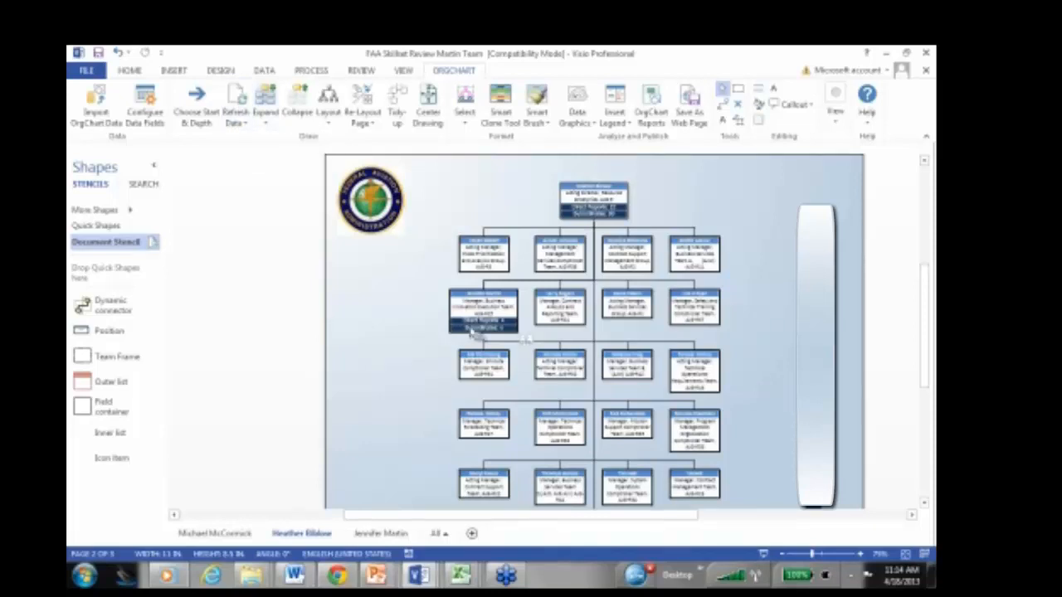
Open the subordinate page linked to the Business Innovation Execution Team manager's box
scroll(472, 332, "up", 1, "ctrl")
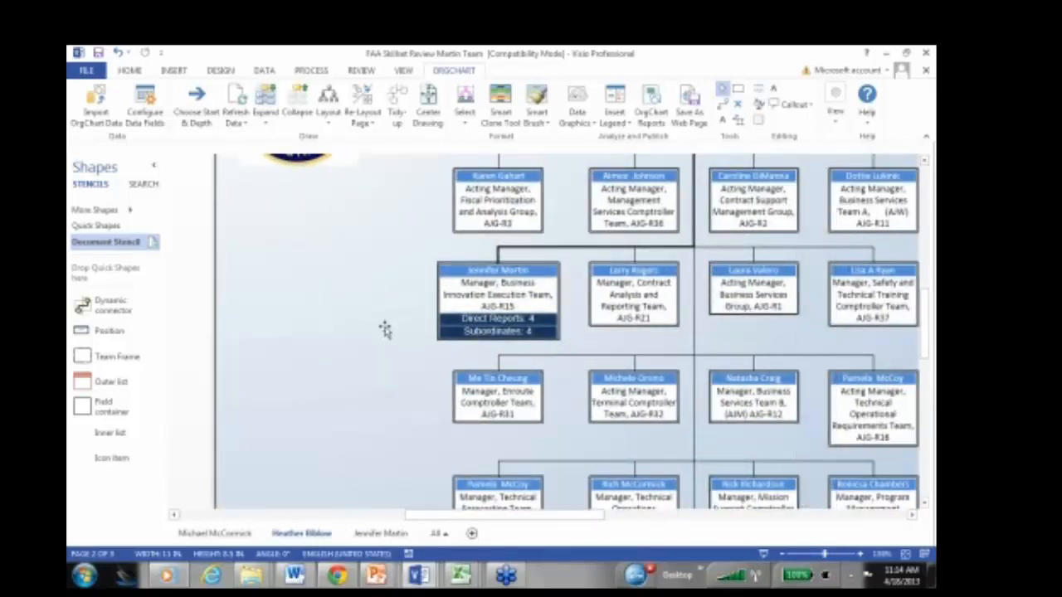
left_click(485, 205)
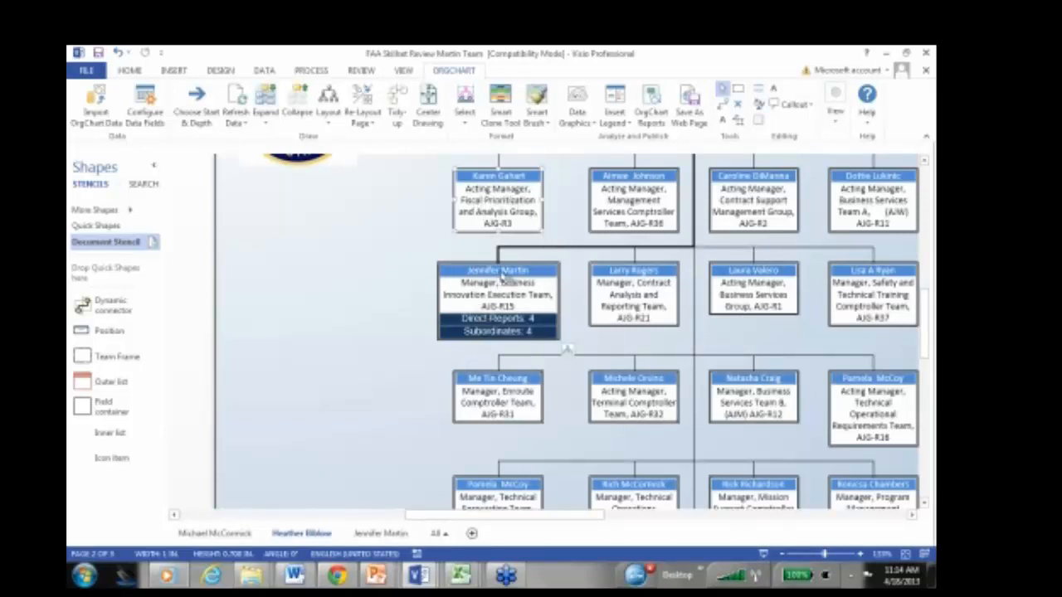
left_click(503, 275)
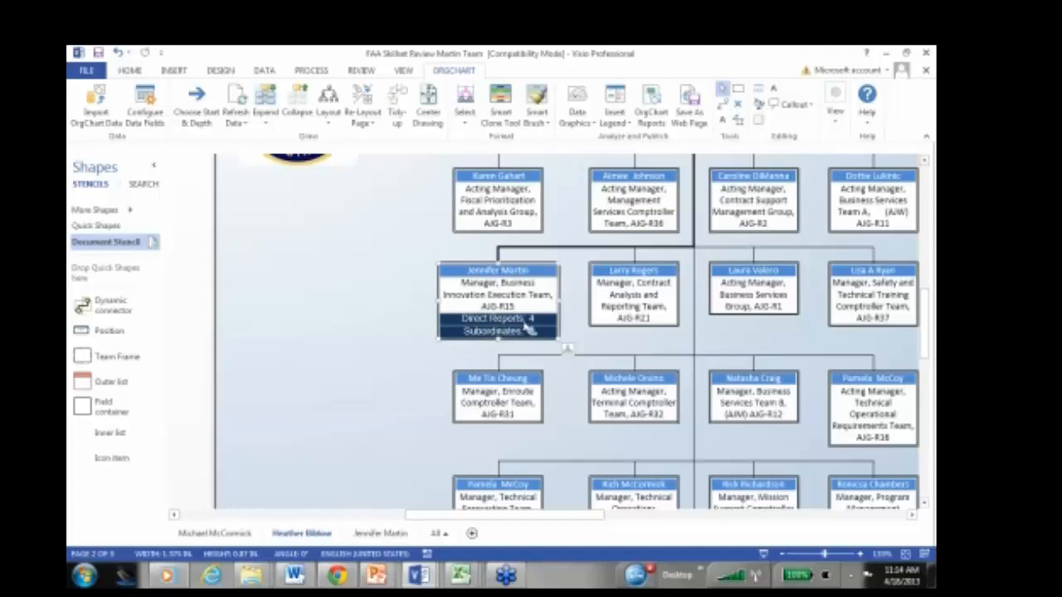
double_click(486, 304)
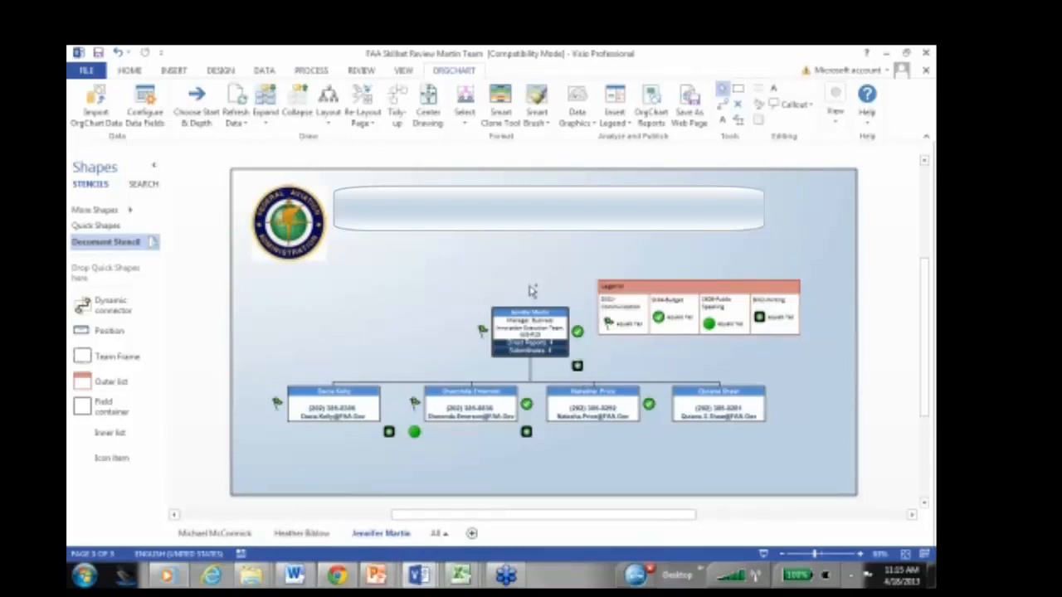
Examine the skill icons beside the team members against the legend, selecting the second direct report's box
scroll(529, 286, "up", 1, "ctrl")
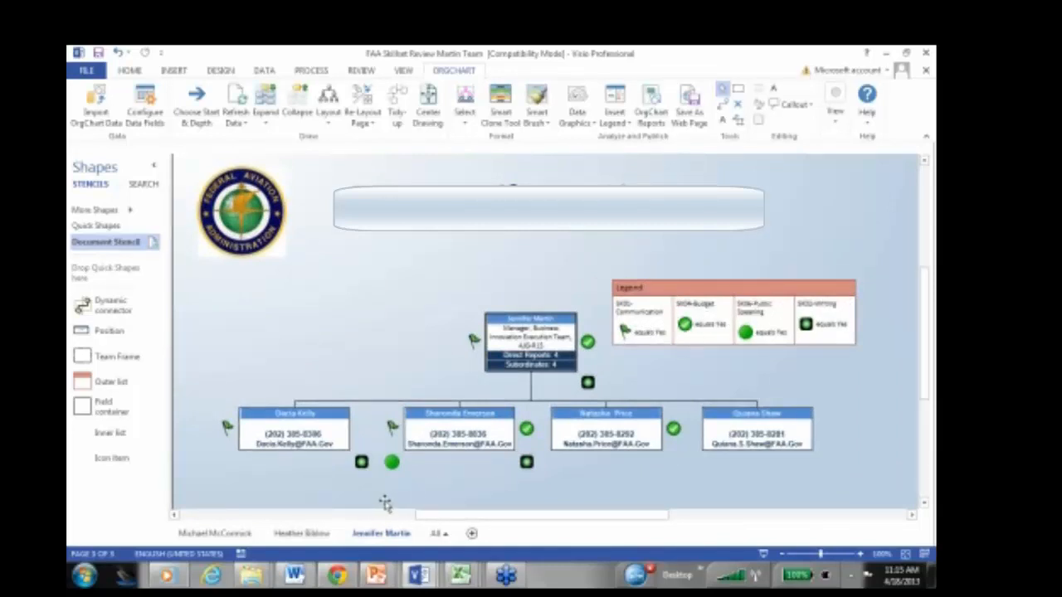
left_click(450, 420)
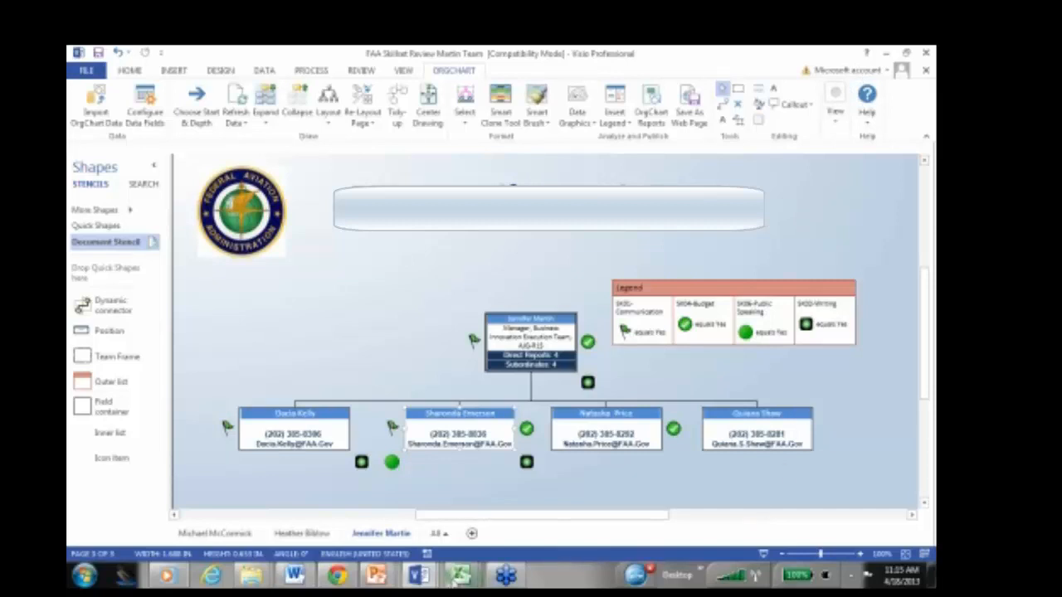
left_click(505, 575)
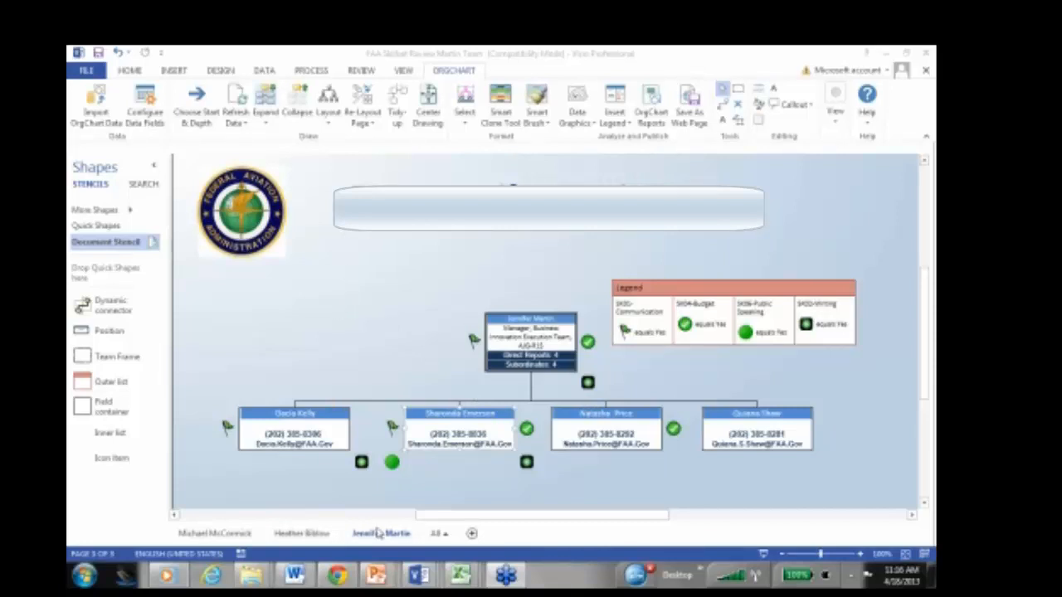
Create a new drawing from the Orgchart for Visio template in the OfficeWork Software category
mouse_move(422, 574)
left_click(85, 73)
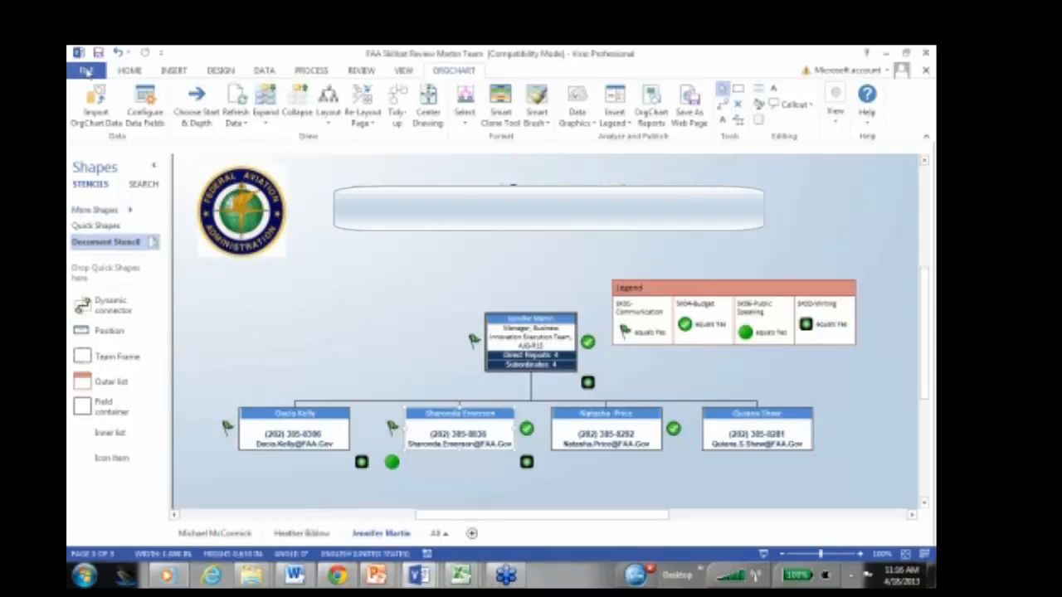
left_click(85, 72)
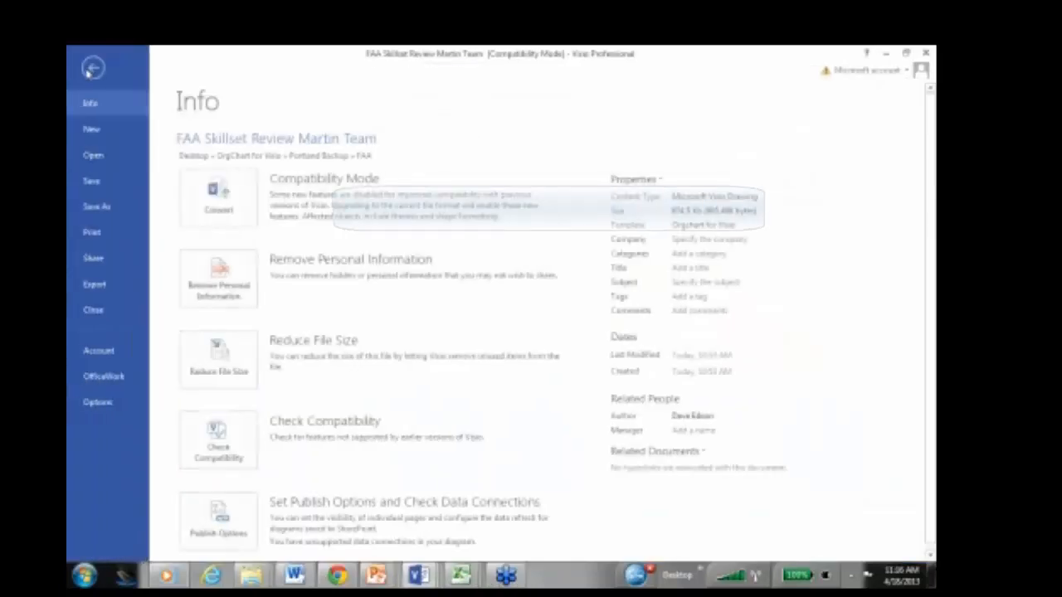
left_click(98, 131)
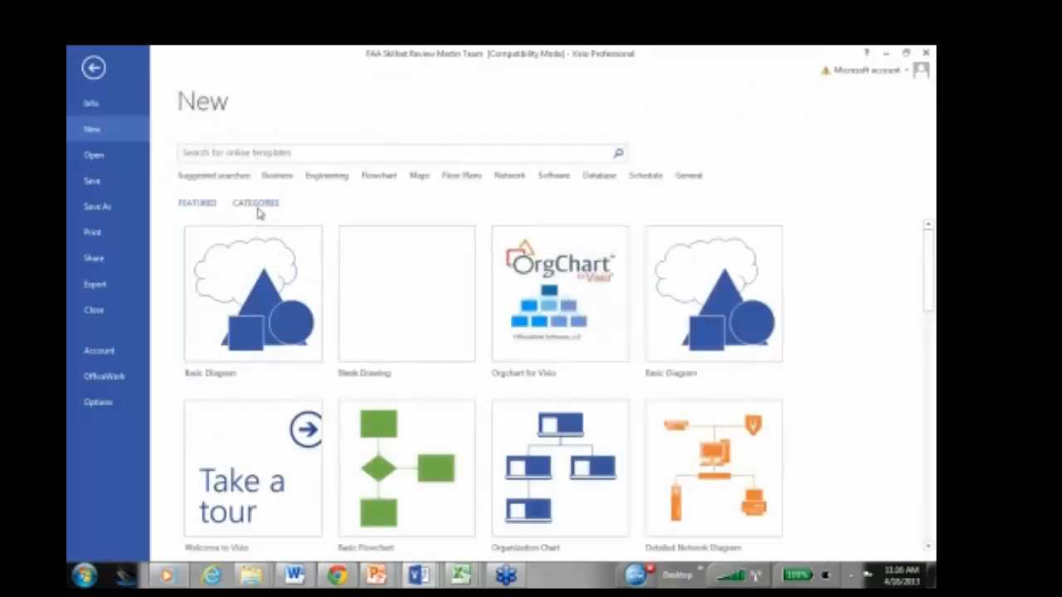
left_click(258, 206)
scroll(336, 363, "down", 2)
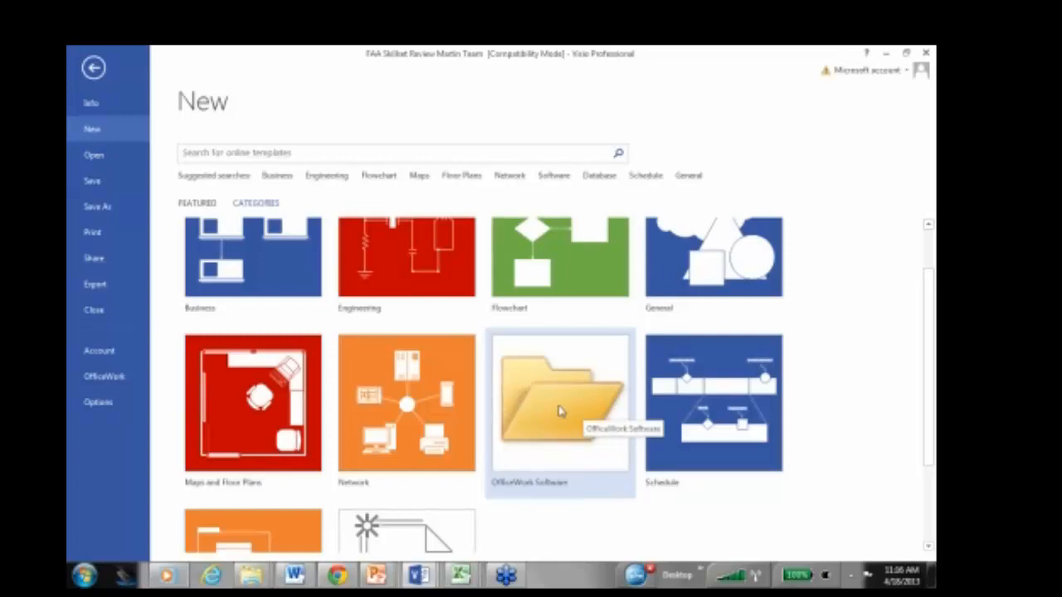
left_click(559, 411)
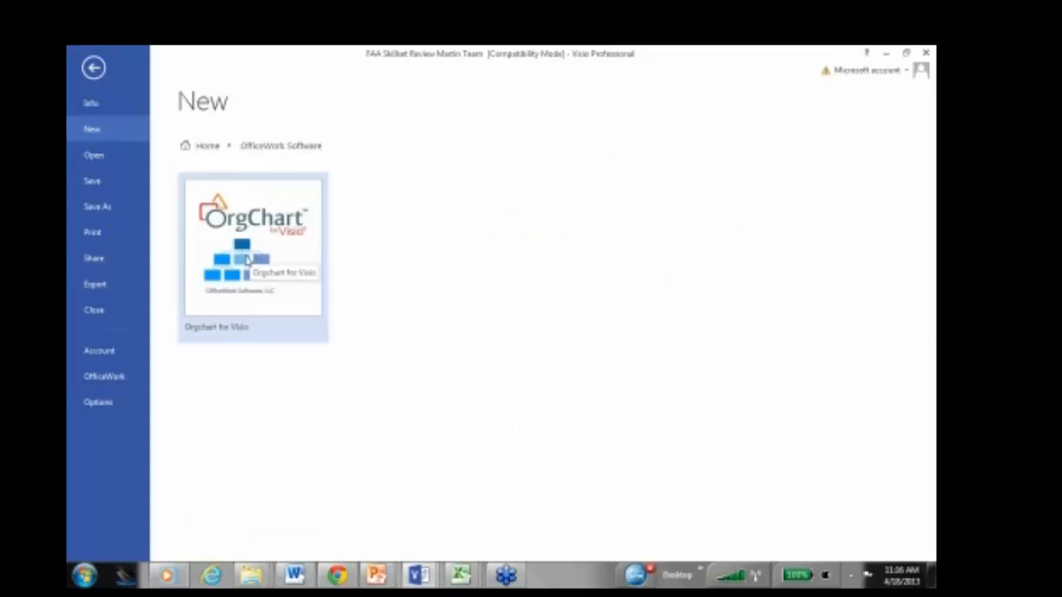
double_click(238, 264)
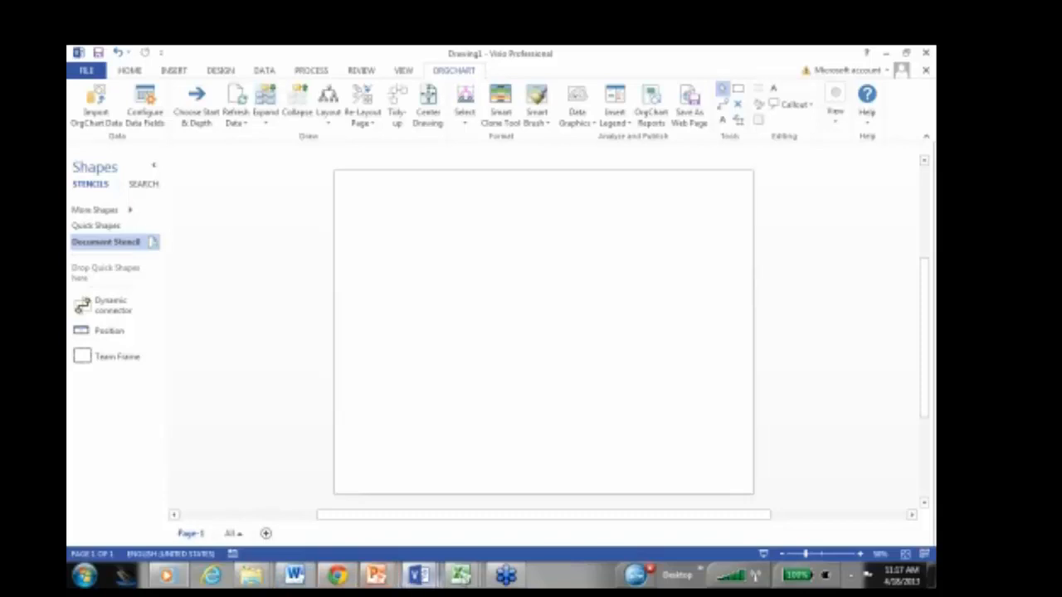
Switch to the OCV Demo Step 1 workbook in Excel and select the first employee number in cell B2
left_click(461, 575)
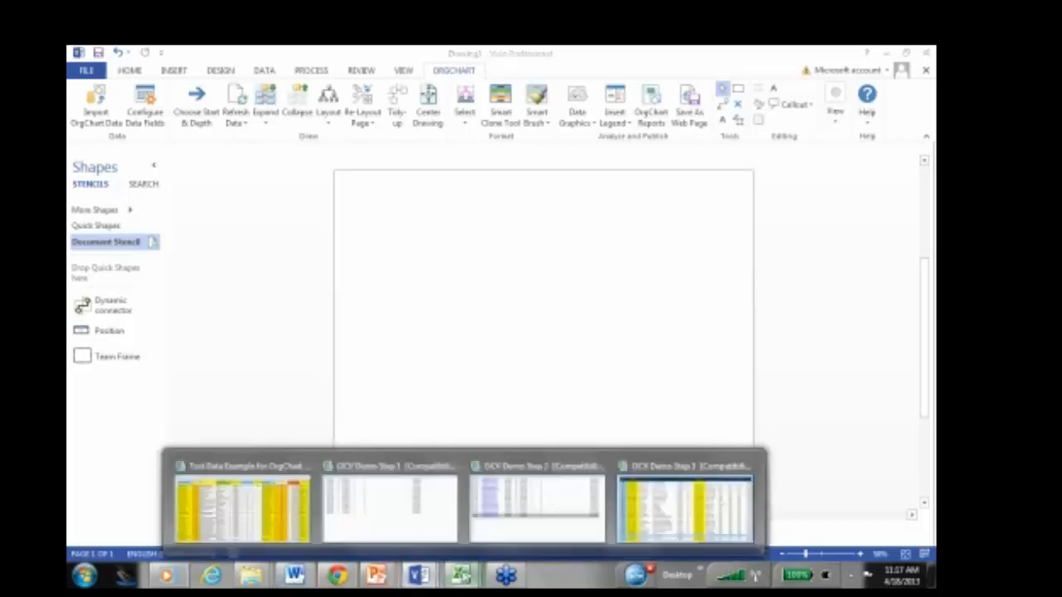
left_click(384, 504)
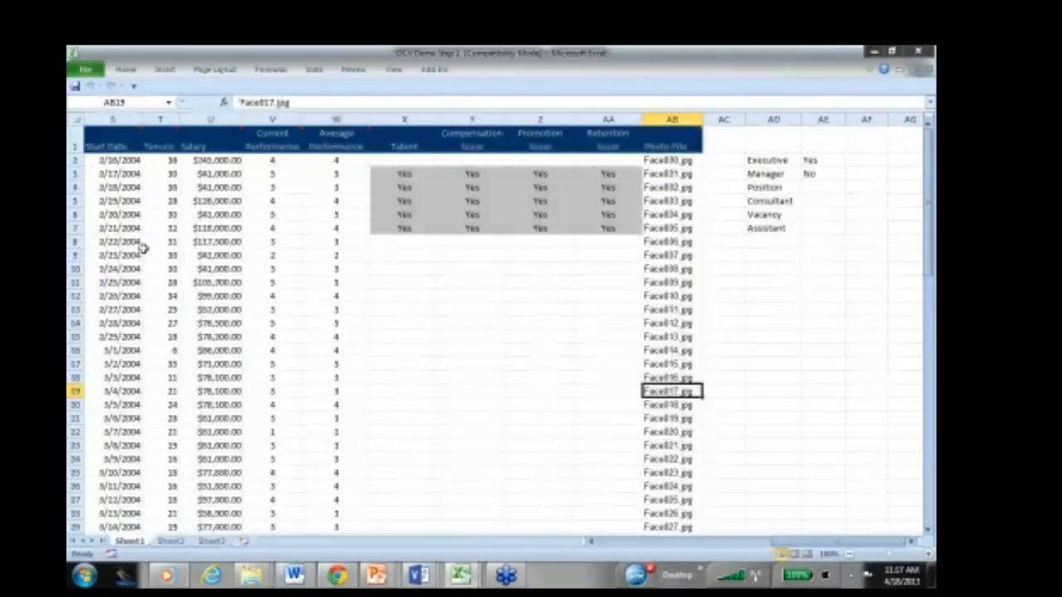
left_click_drag(234, 255, 71, 239)
left_click(139, 162)
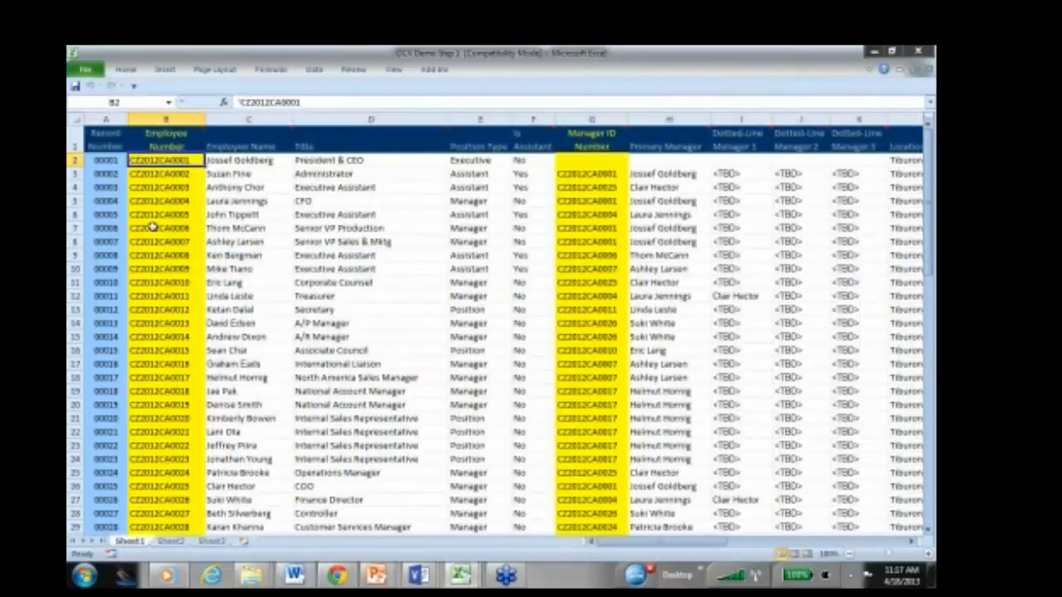
Compare the Employee Number column with Manager ID Number, and the Employee Name column with Primary Manager, selecting each pair
left_click(155, 117)
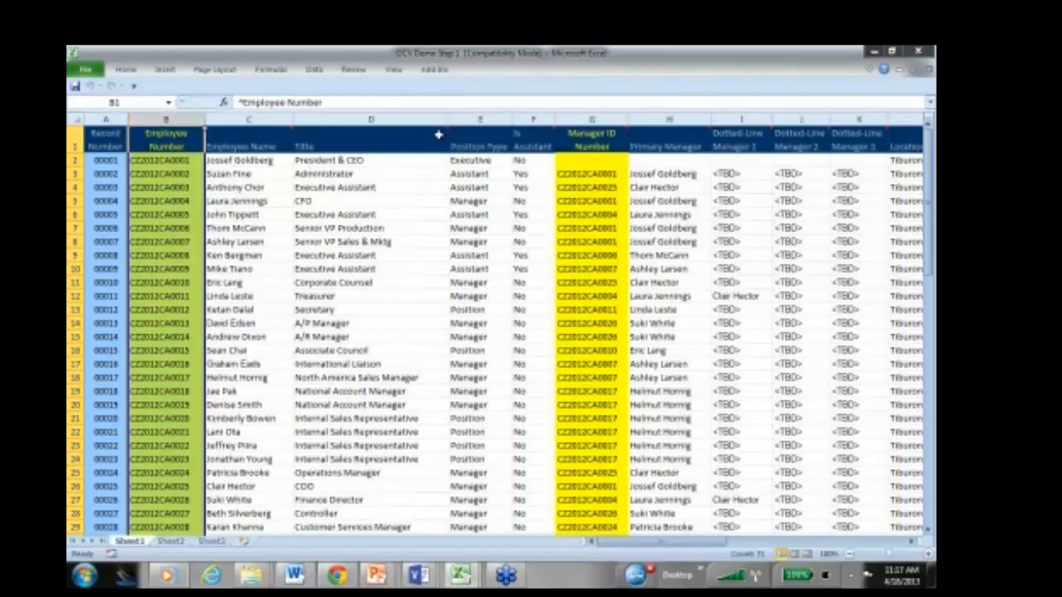
left_click(586, 117)
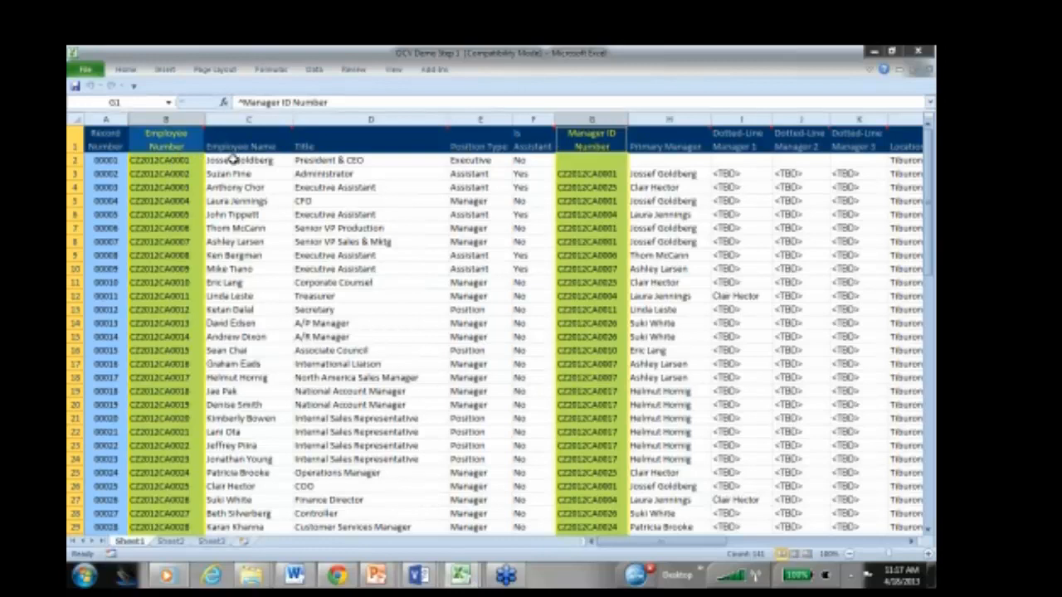
left_click(166, 155)
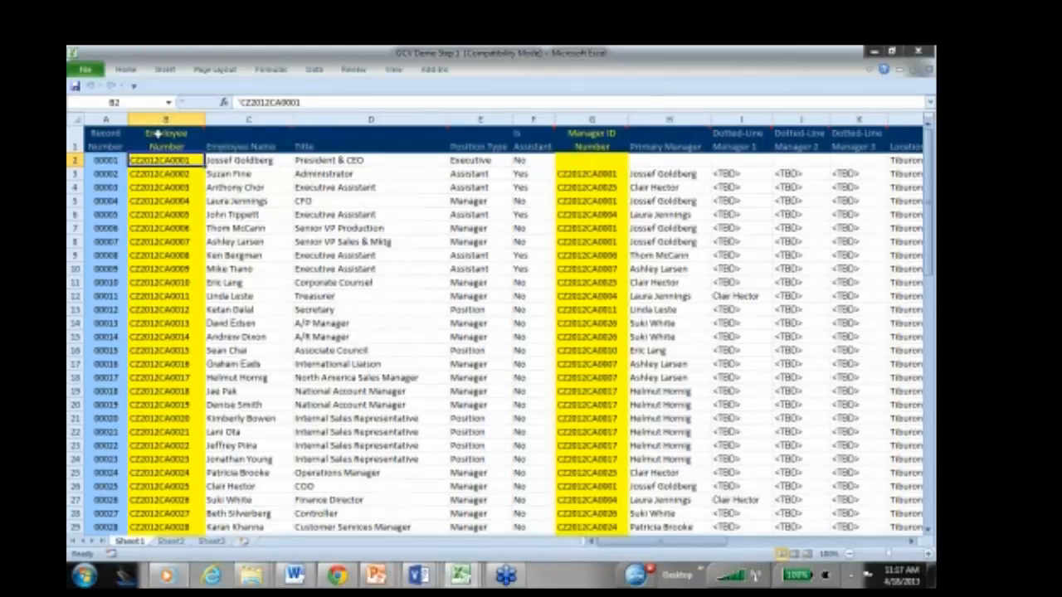
left_click(259, 120)
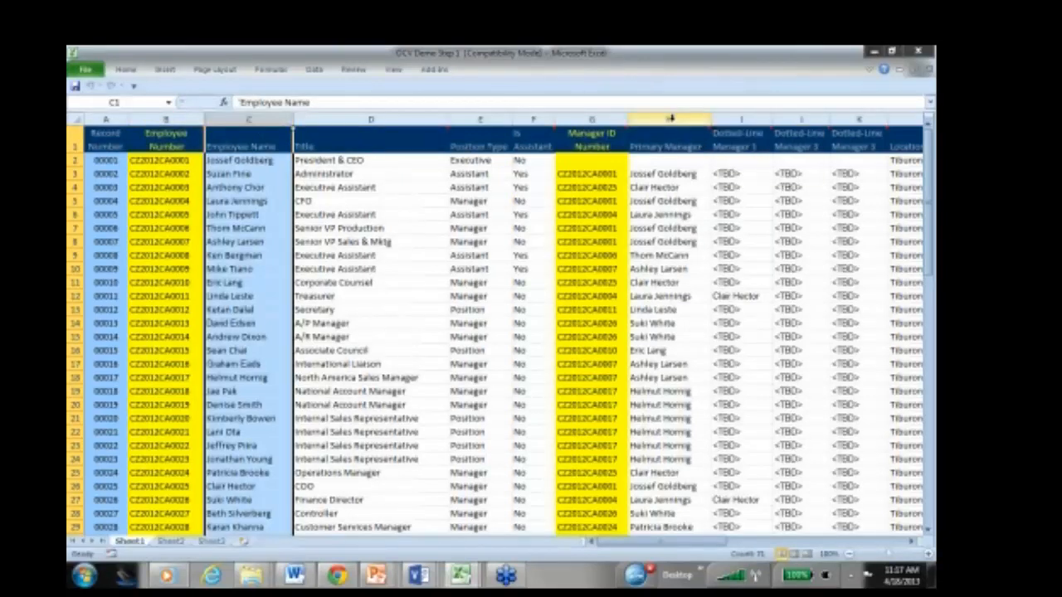
left_click(670, 119)
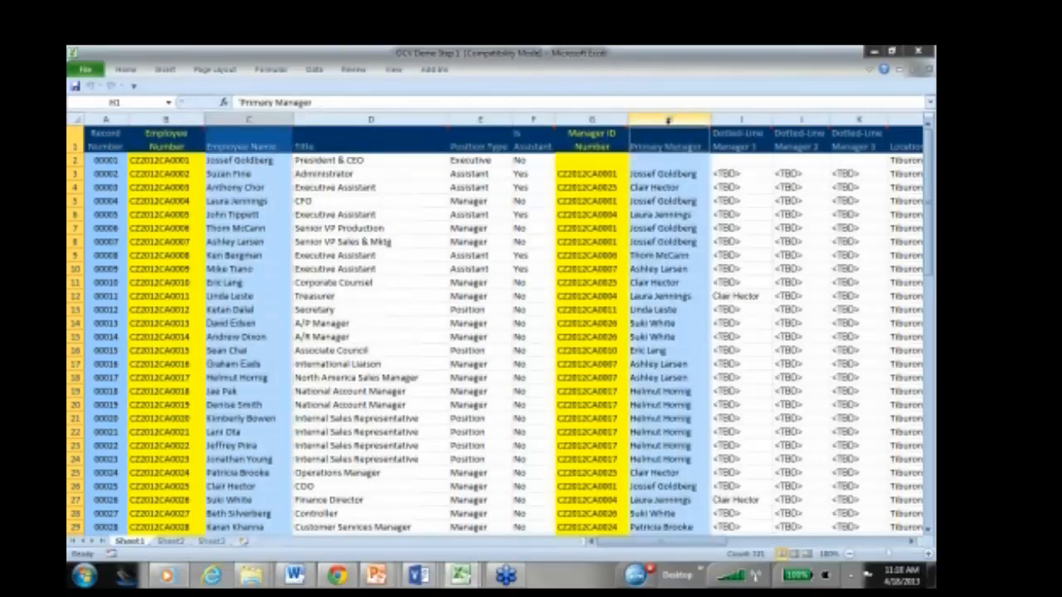
Review the Title and Position Type columns, opening the list of position types for the President & CEO row
left_click(314, 160)
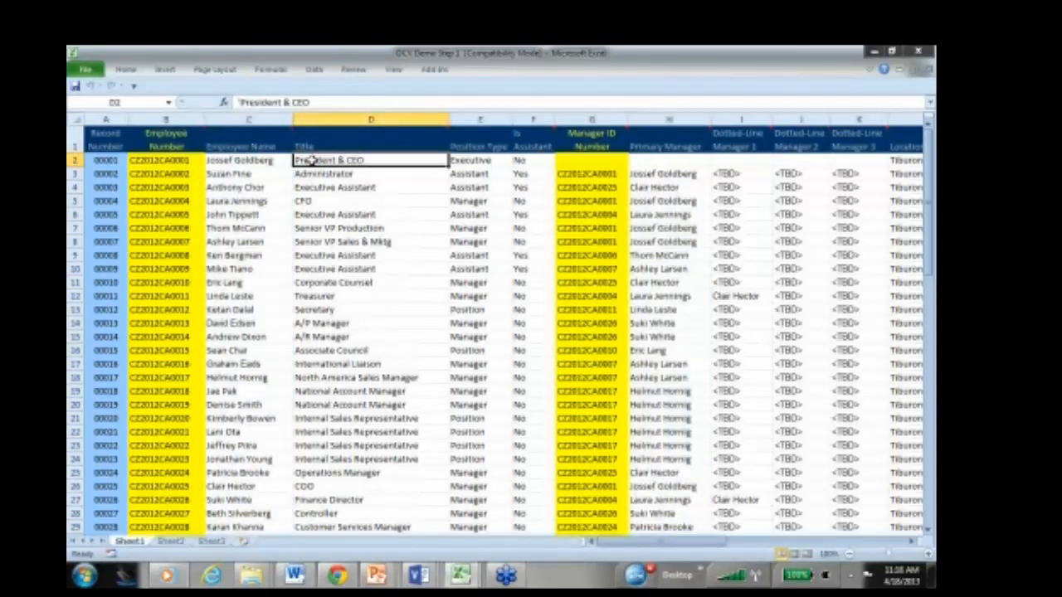
left_click(327, 138)
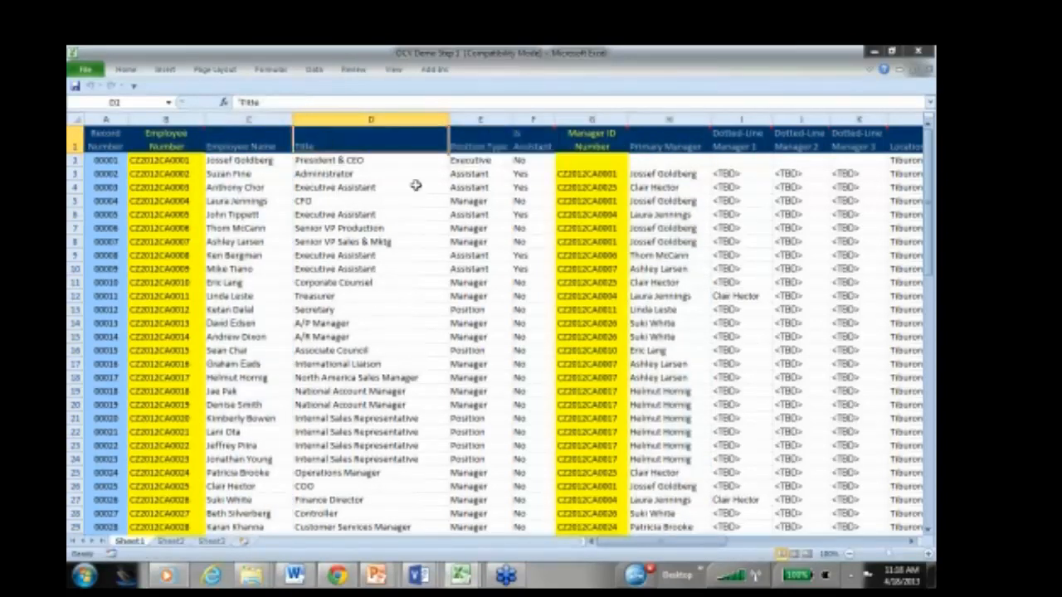
left_click(476, 143)
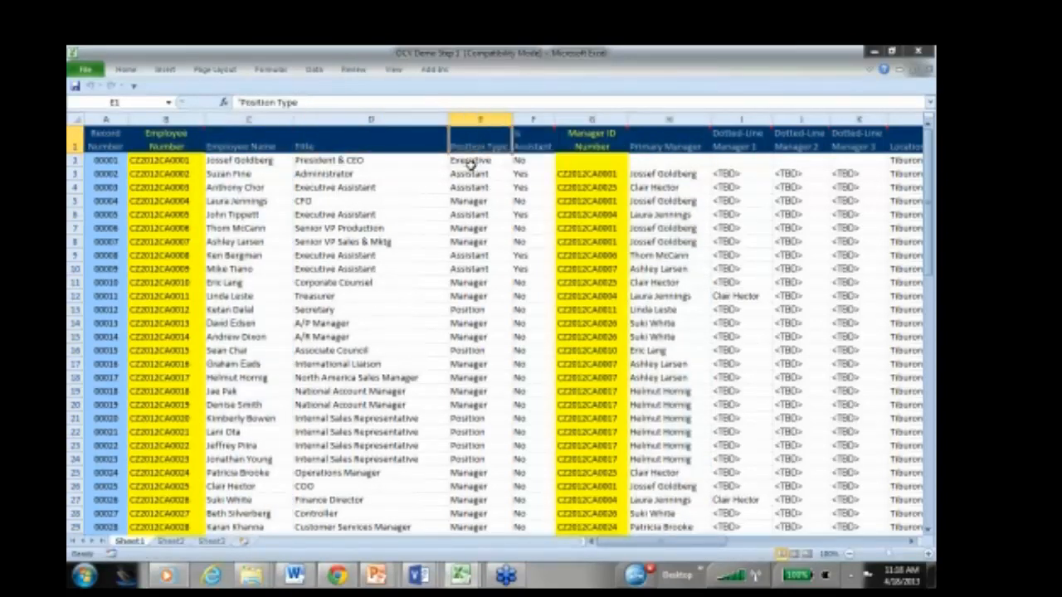
left_click(469, 160)
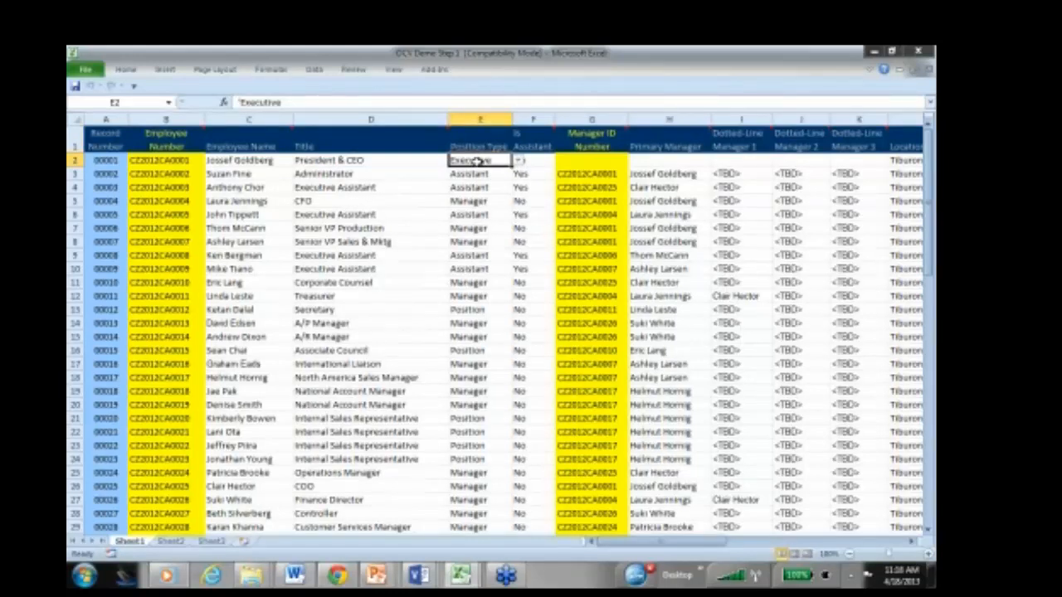
left_click(519, 164)
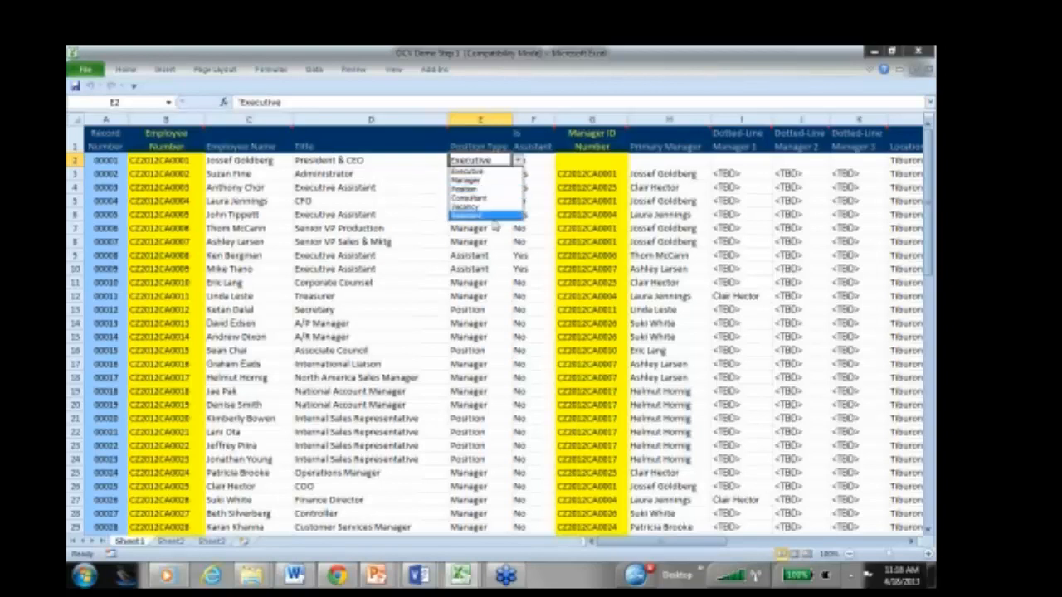
Inspect the Is Assistant values of the first two employees in cells F2 and F3
left_click(545, 162)
left_click(541, 160)
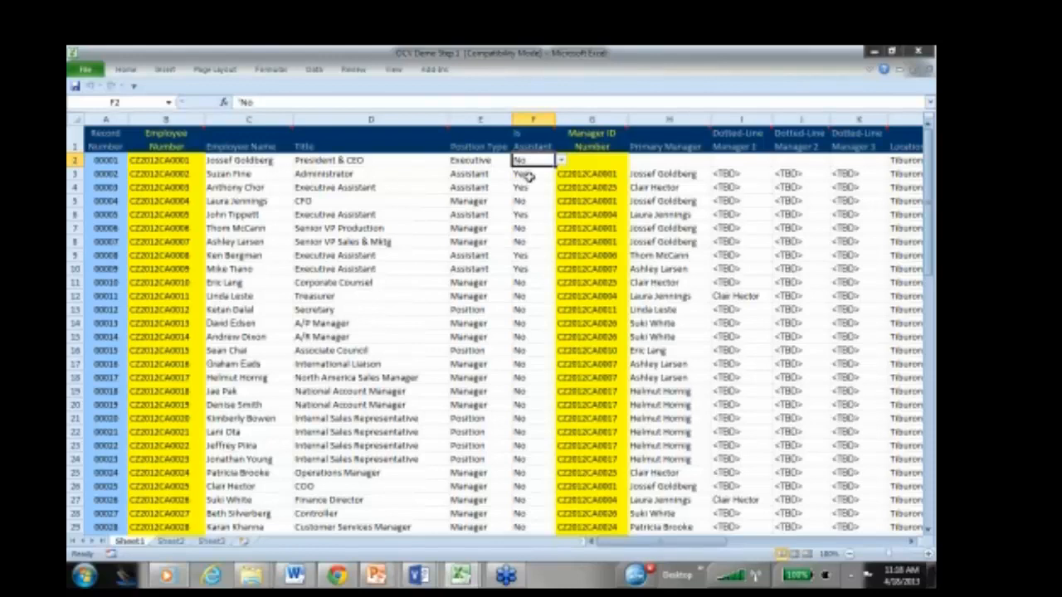
left_click(533, 174)
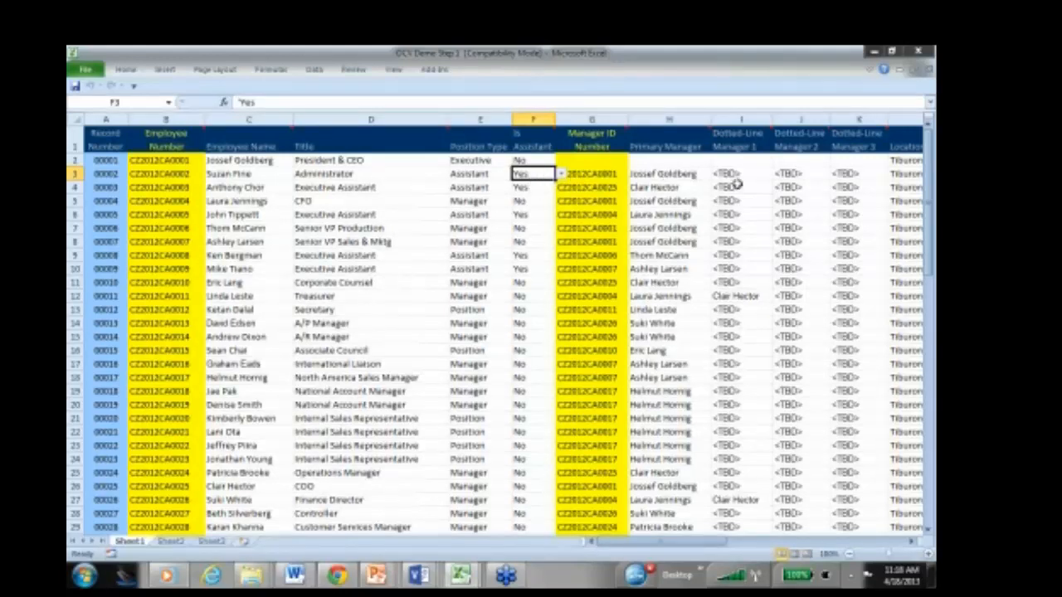
Examine the three Dotted-Line Manager columns, including the filled-in cell I12, and the Location column heading
left_click(741, 119)
left_click_drag(740, 119, 859, 120)
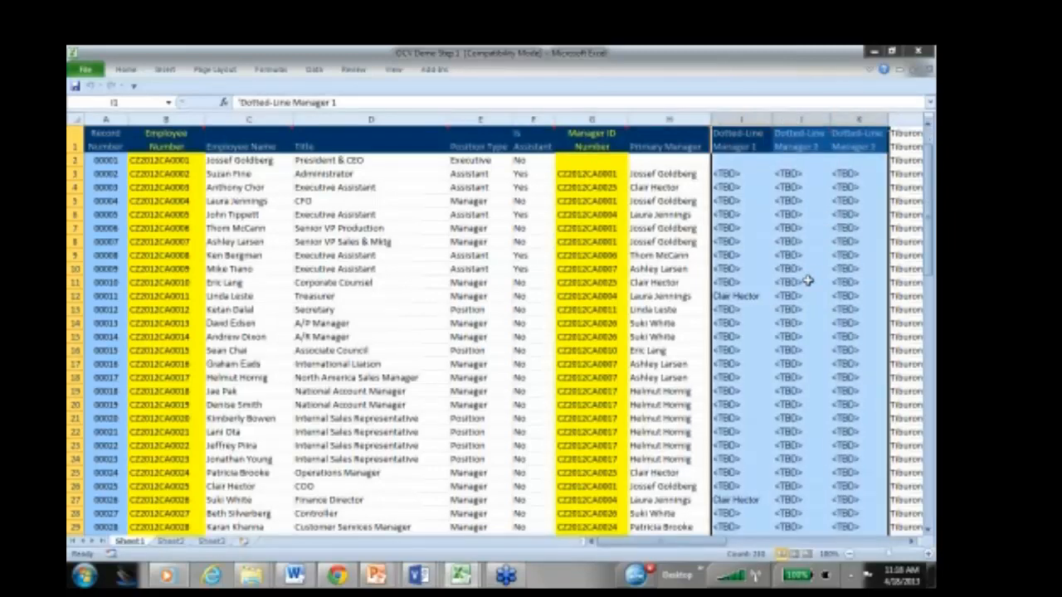
scroll(806, 282, "down", 3)
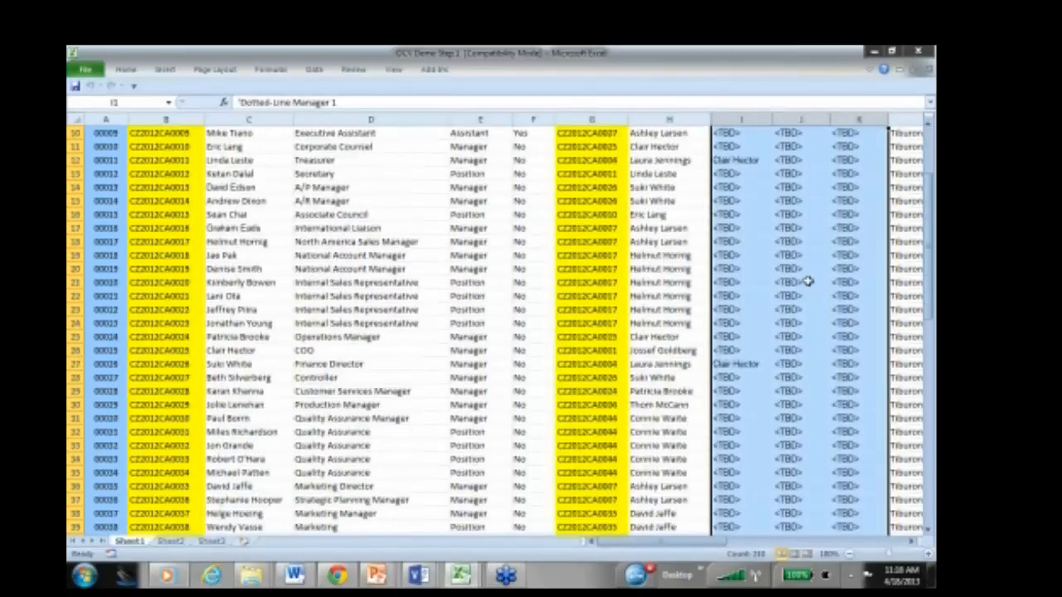
left_click(731, 162)
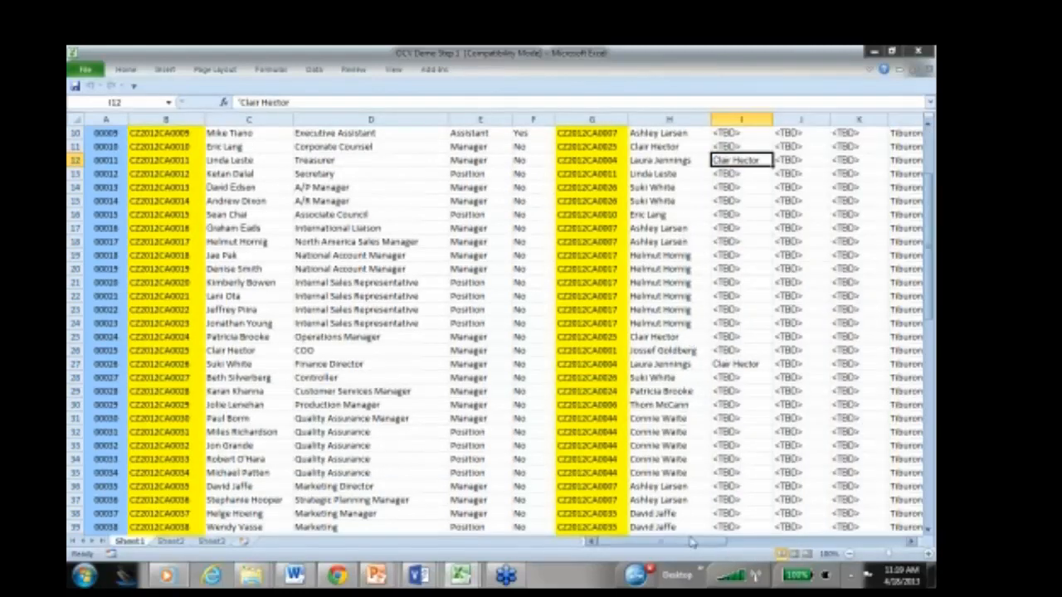
scroll(681, 416, "up", 3)
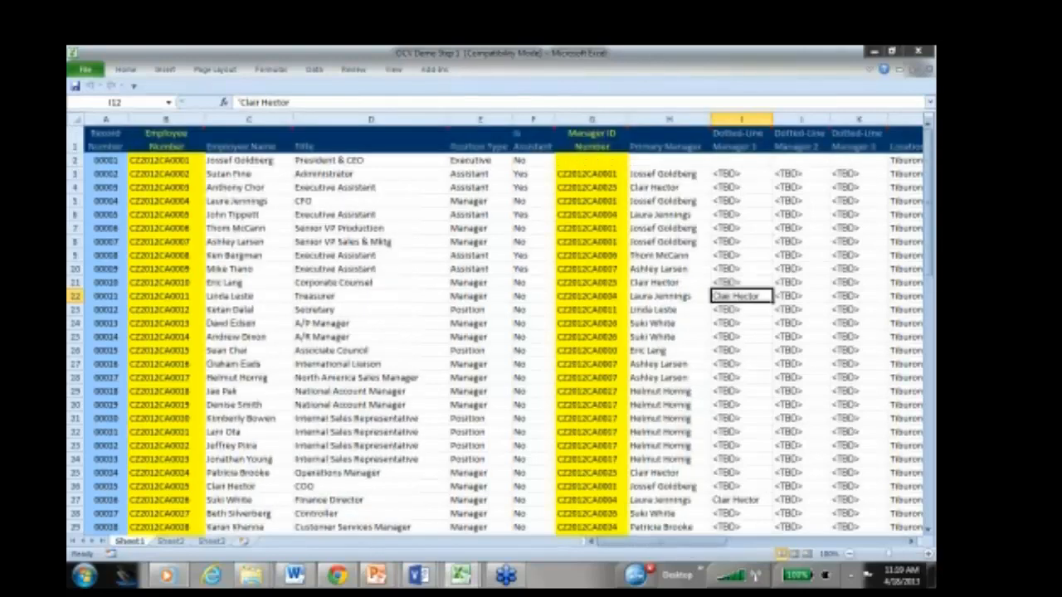
left_click_drag(696, 543, 755, 545)
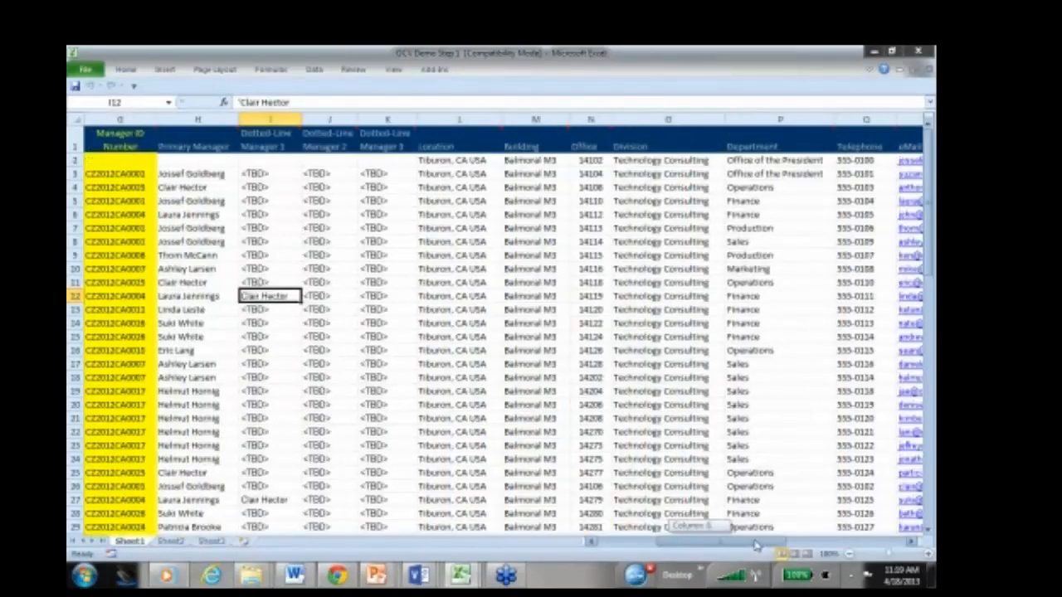
left_click(431, 145)
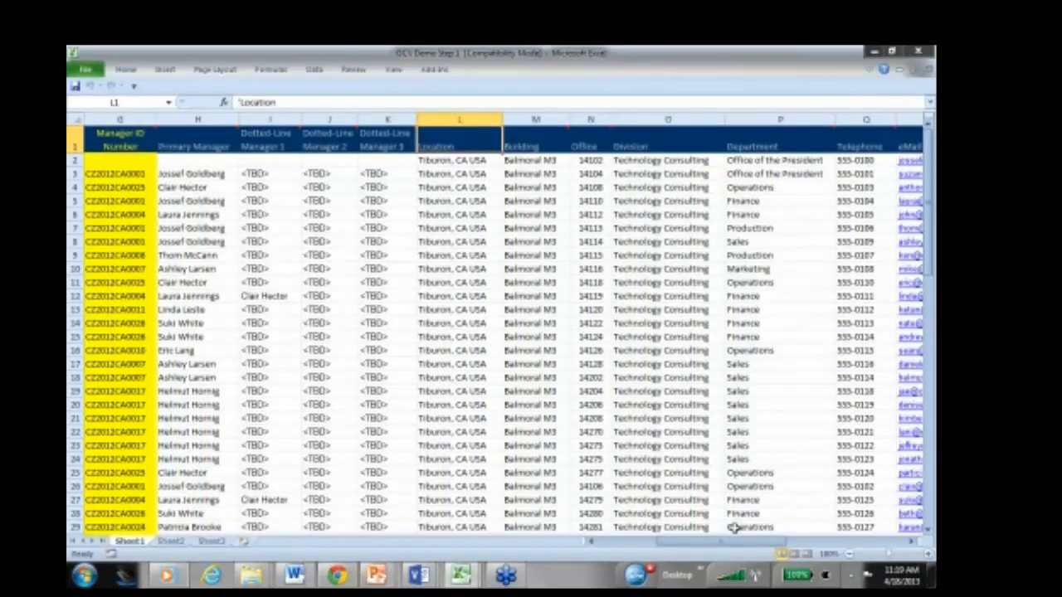
Examine the Talent, Compensation Issue, Promotion Issue and Retention Issue columns, and select the Photo File column
left_click_drag(734, 545, 829, 545)
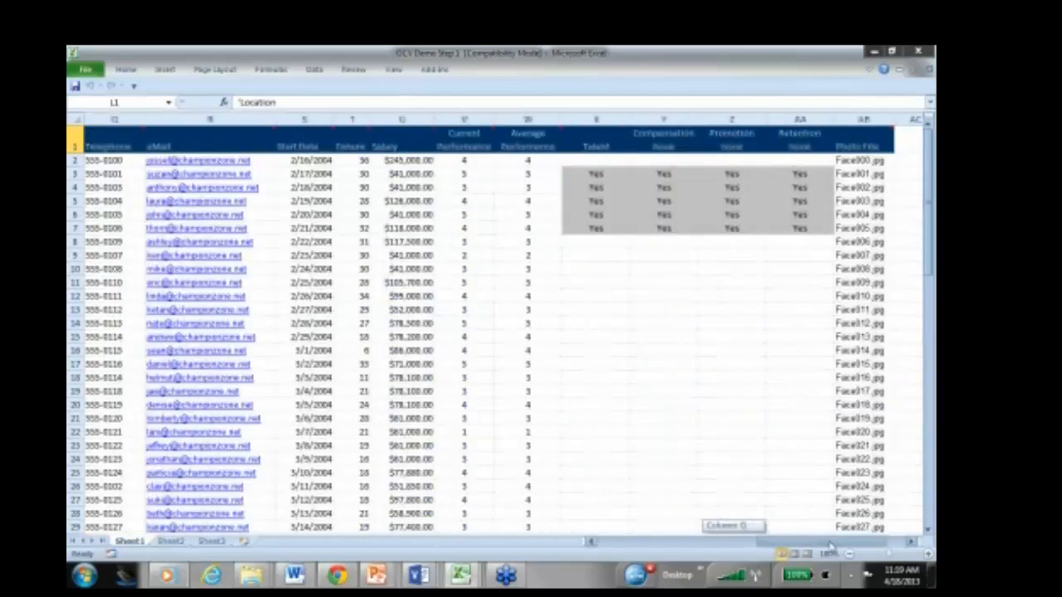
left_click(584, 118)
left_click_drag(618, 121, 782, 125)
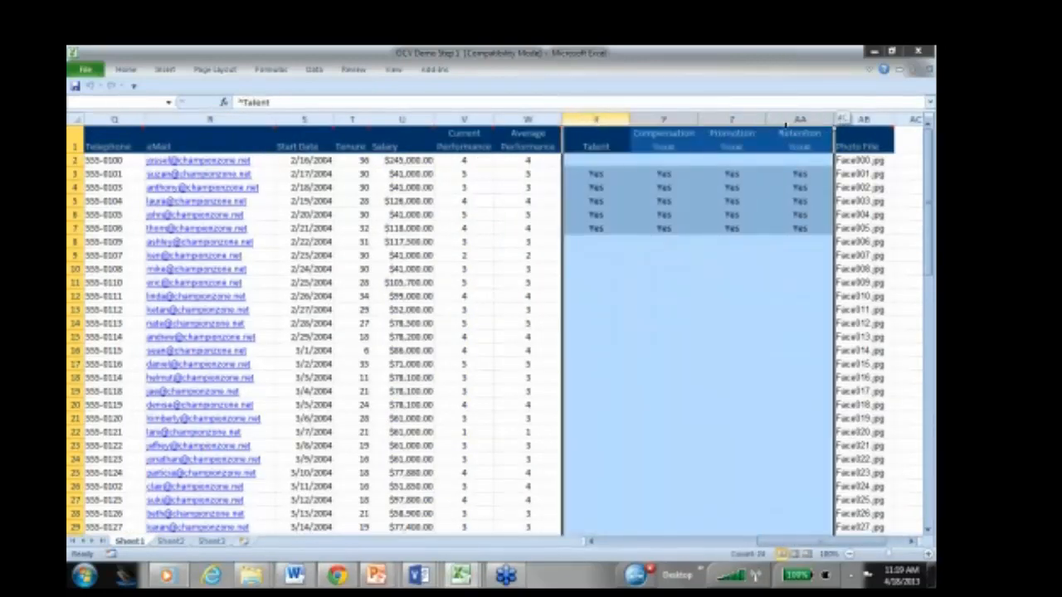
left_click(596, 144)
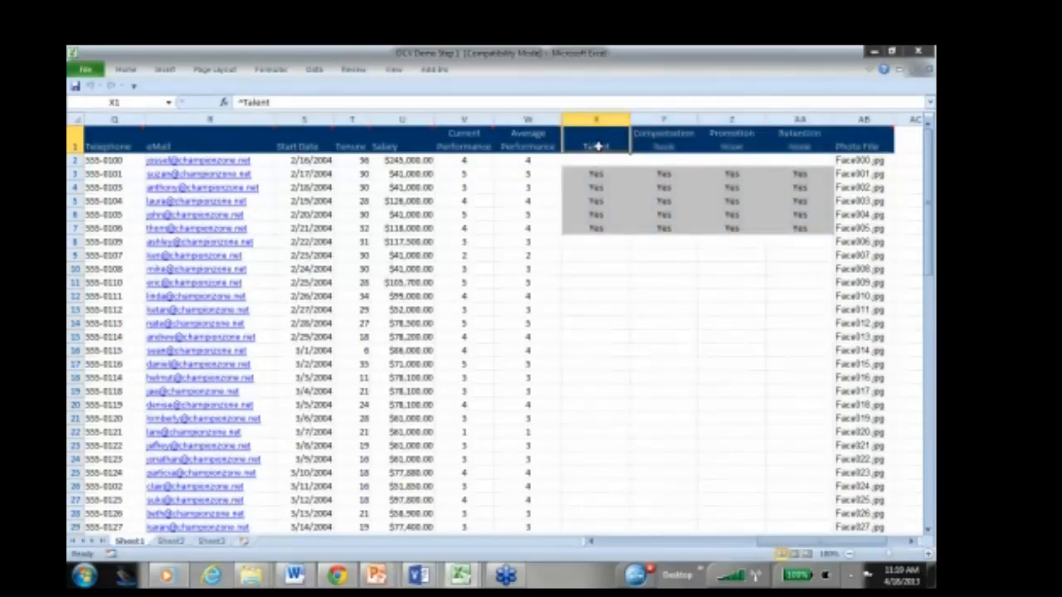
left_click(662, 141)
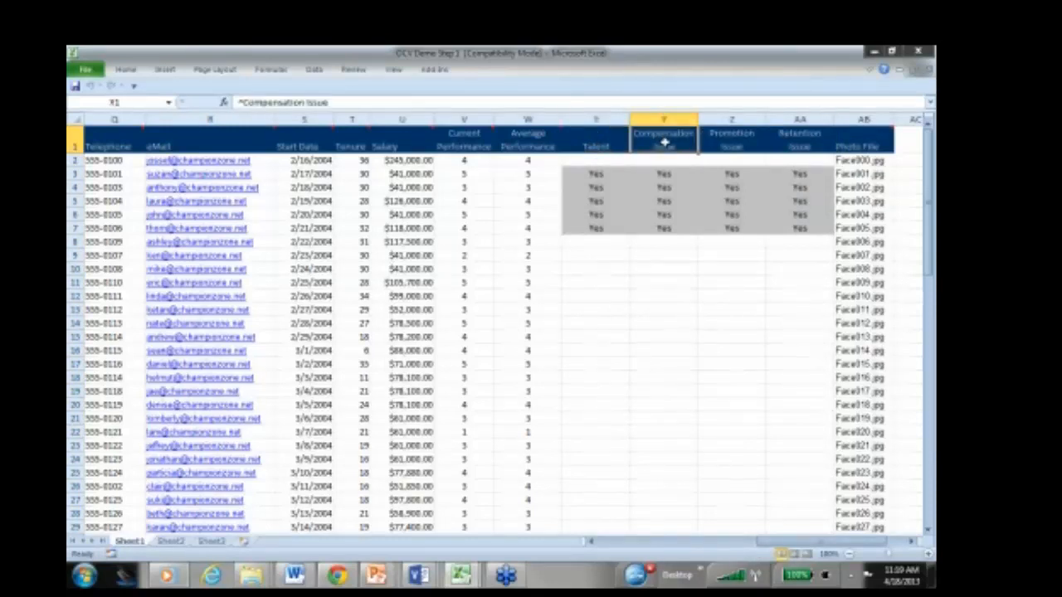
left_click(795, 137)
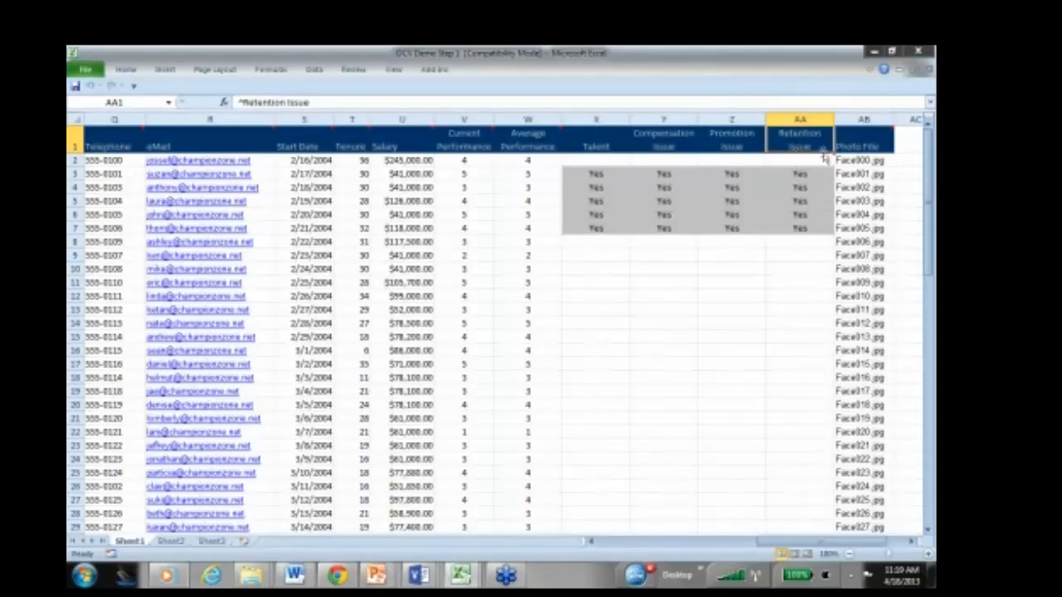
left_click(857, 120)
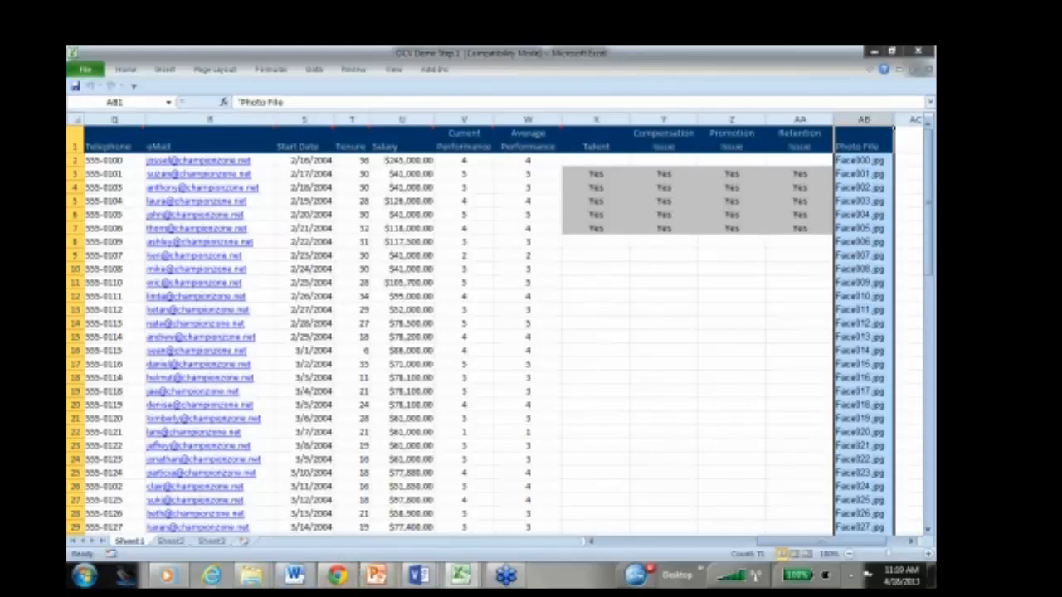
Switch to the blank Drawing1 in Visio and start importing OrgChart data from a Microsoft Excel workbook
left_click(417, 574)
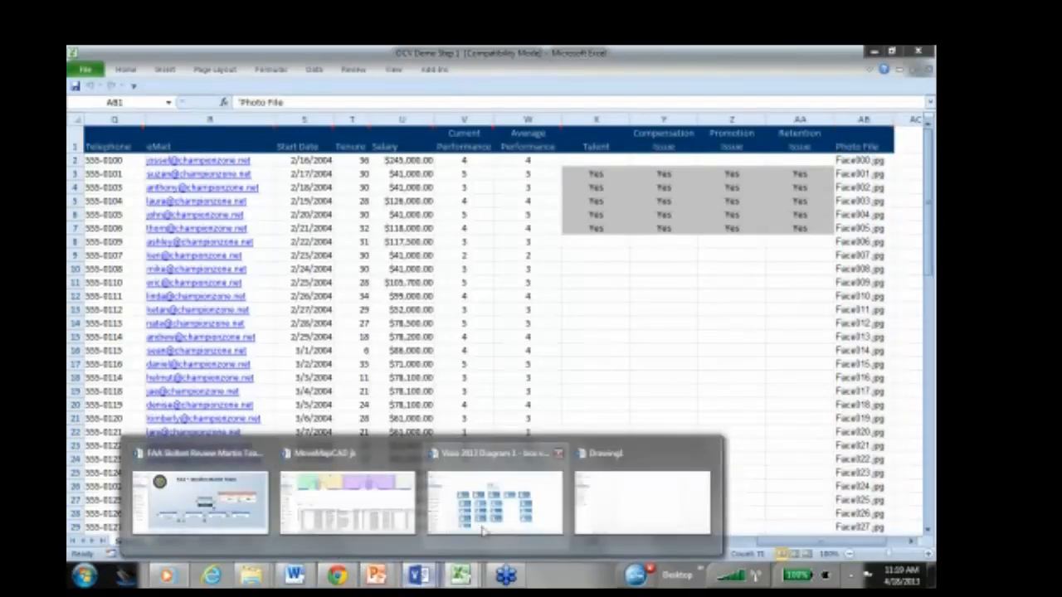
left_click(640, 513)
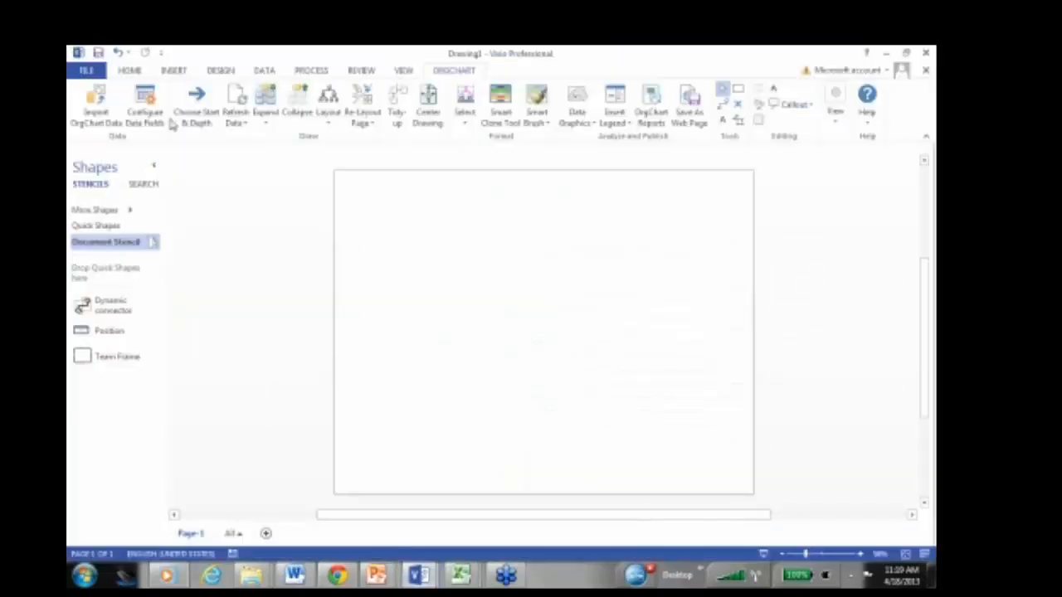
left_click(97, 108)
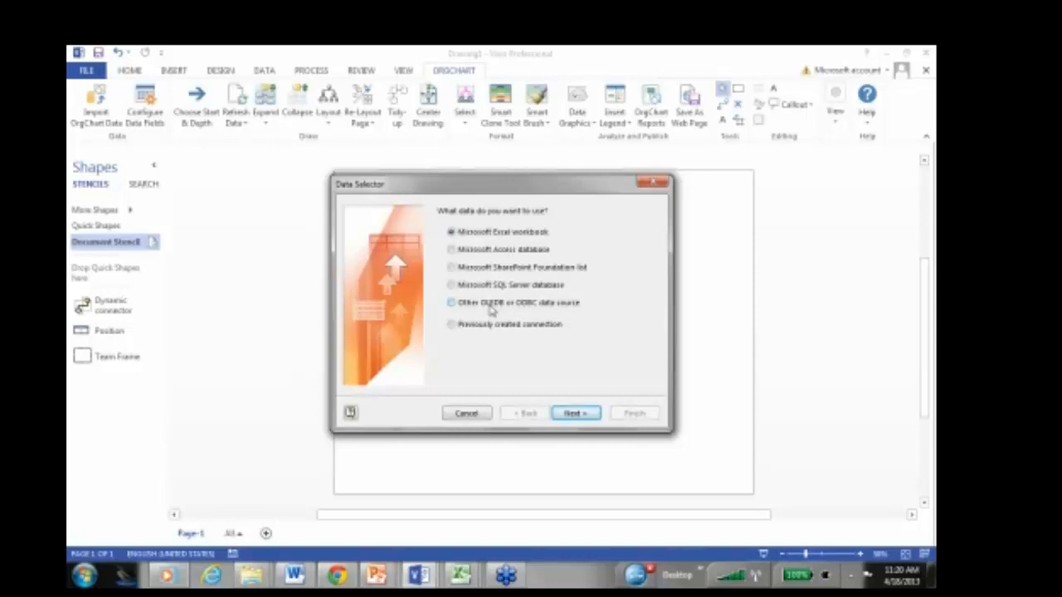
left_click(584, 419)
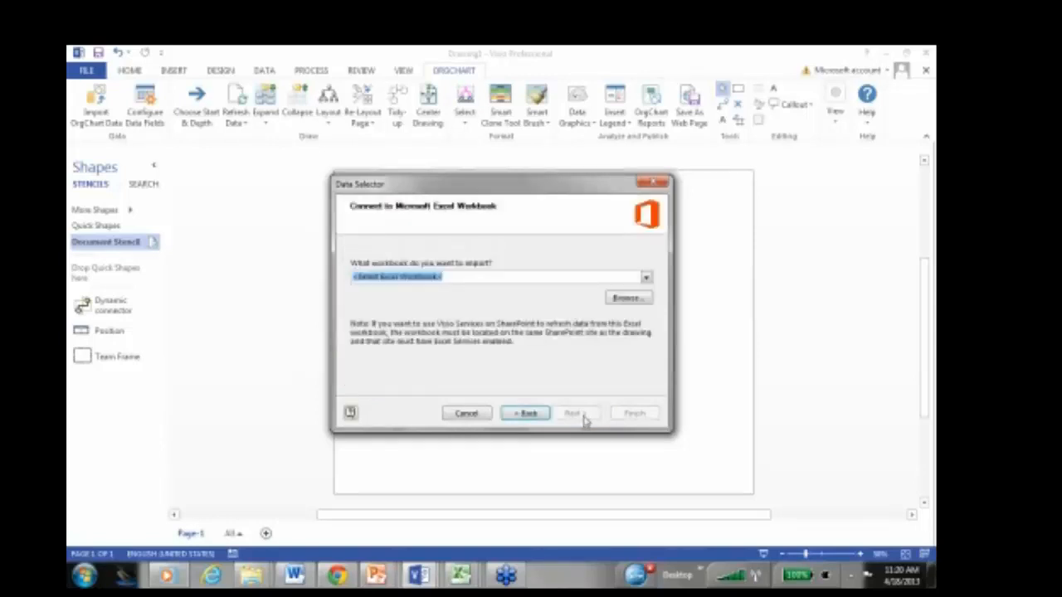
Choose the OCV Demo Step 1.xls workbook as the data source and accept its STAFF range with column headings in the first row
left_click(645, 279)
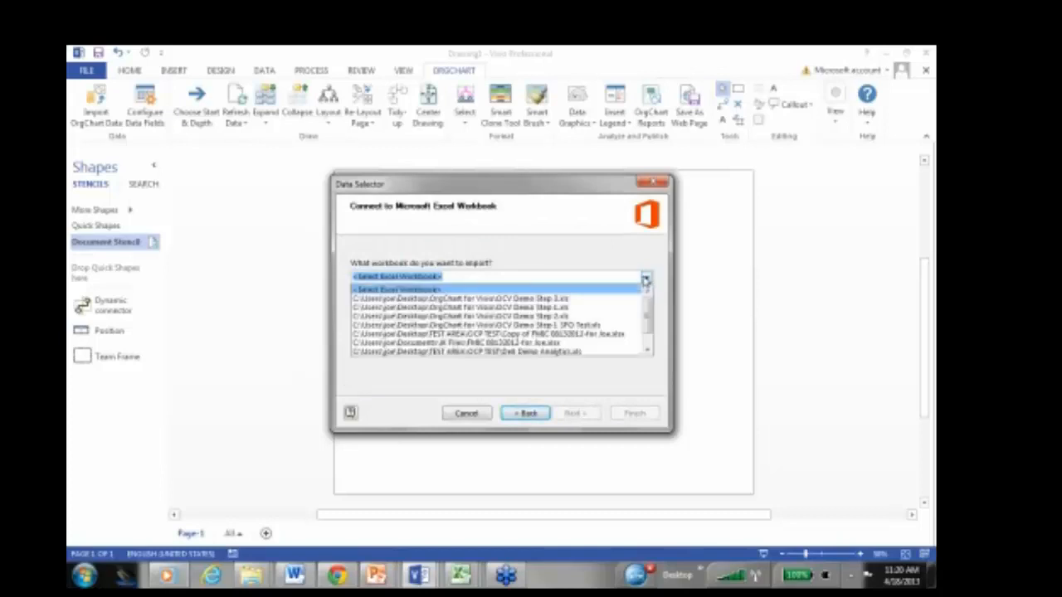
left_click(584, 309)
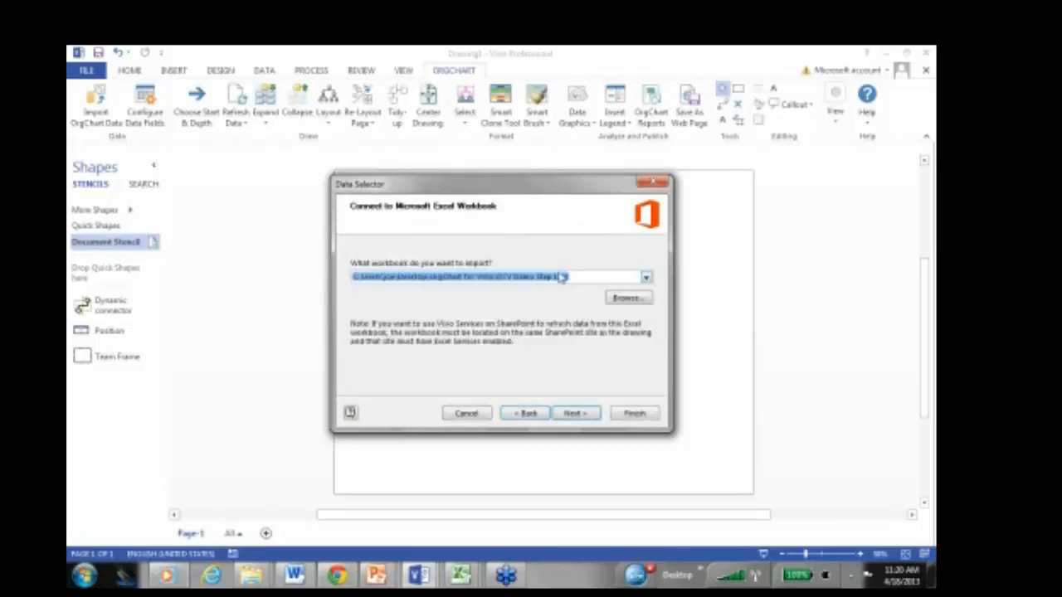
left_click(577, 414)
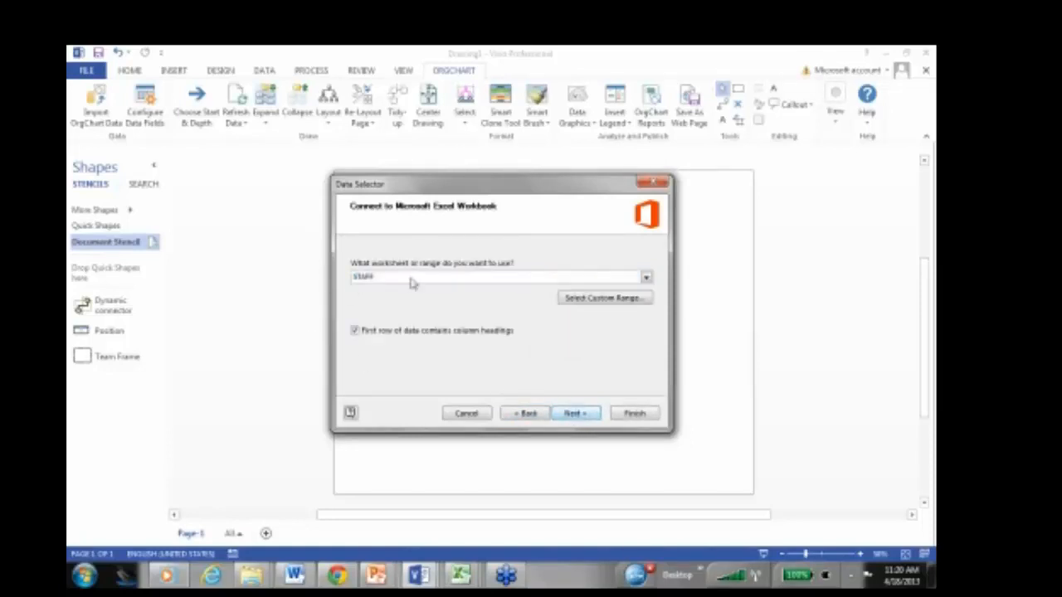
left_click(588, 419)
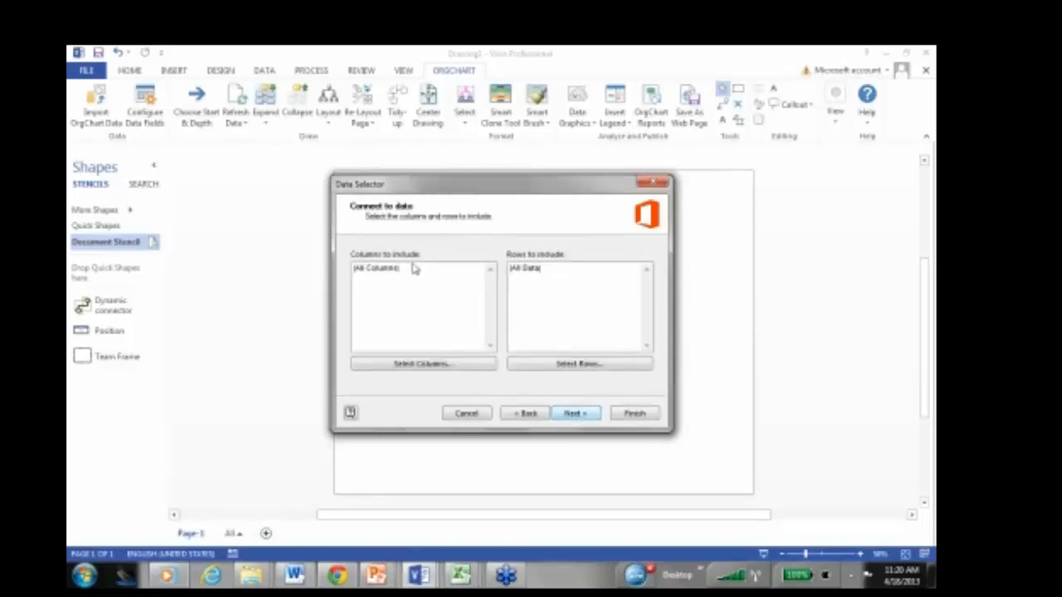
Look through the column selection and row filter options for the imported data, closing both without changes
left_click(412, 365)
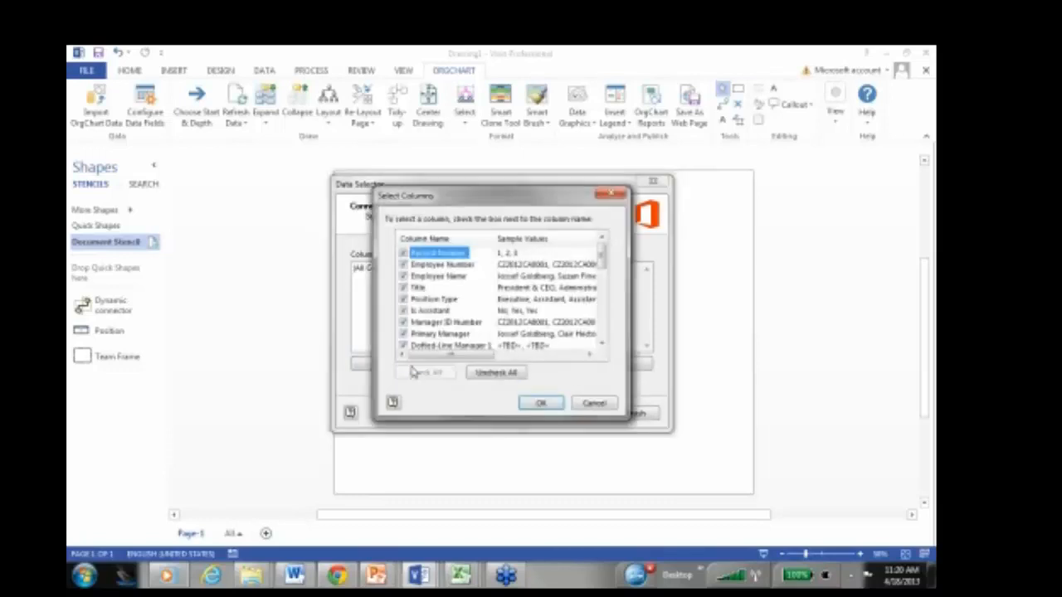
left_click(594, 404)
left_click(594, 367)
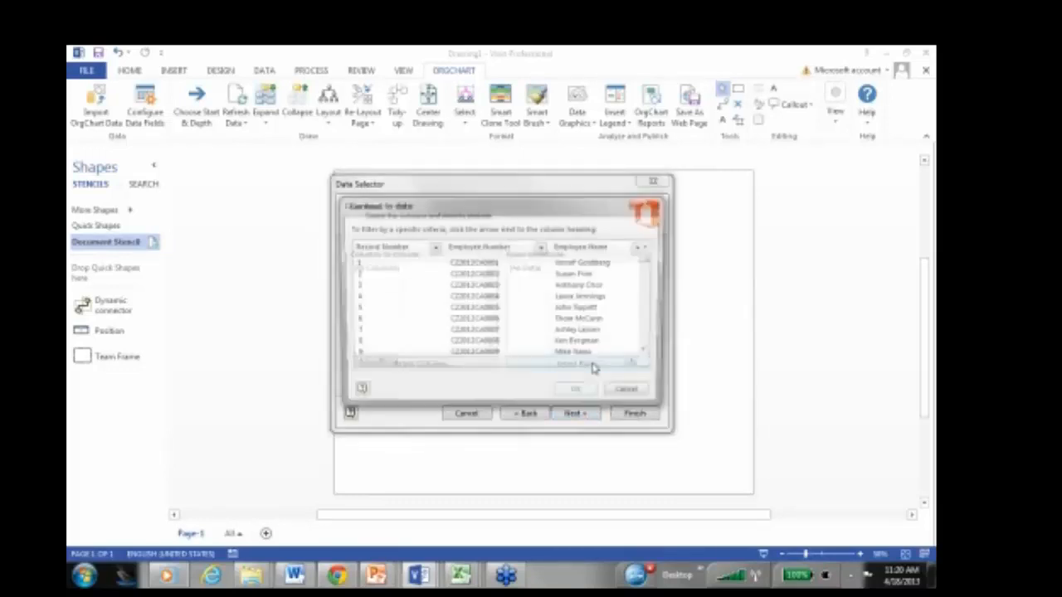
left_click(634, 397)
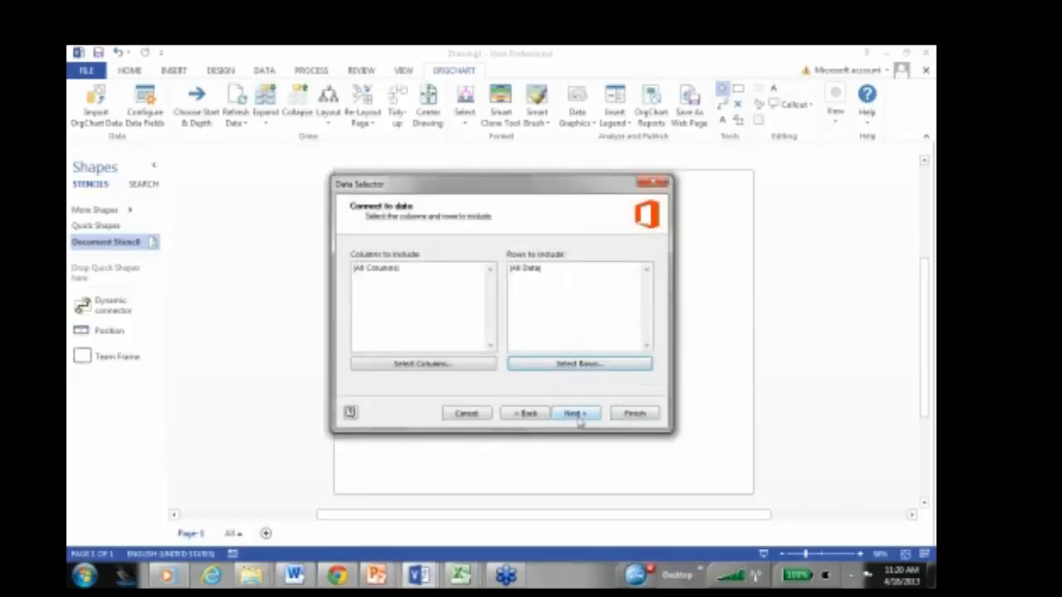
Make Employee Number the only unique identifier for refreshing the data, in place of Record Number, and finish the import
left_click(578, 415)
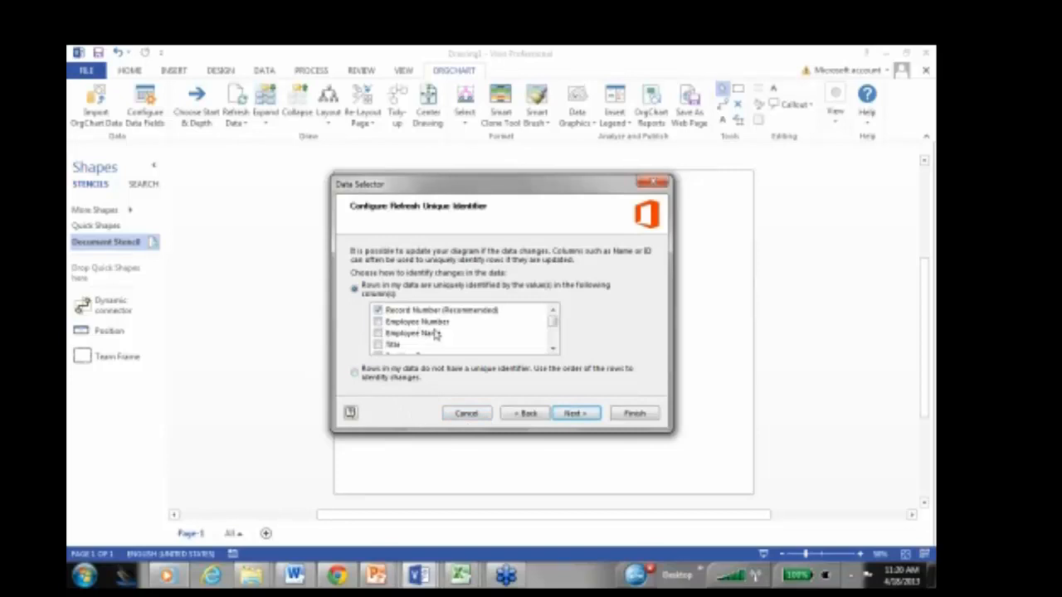
left_click(379, 323)
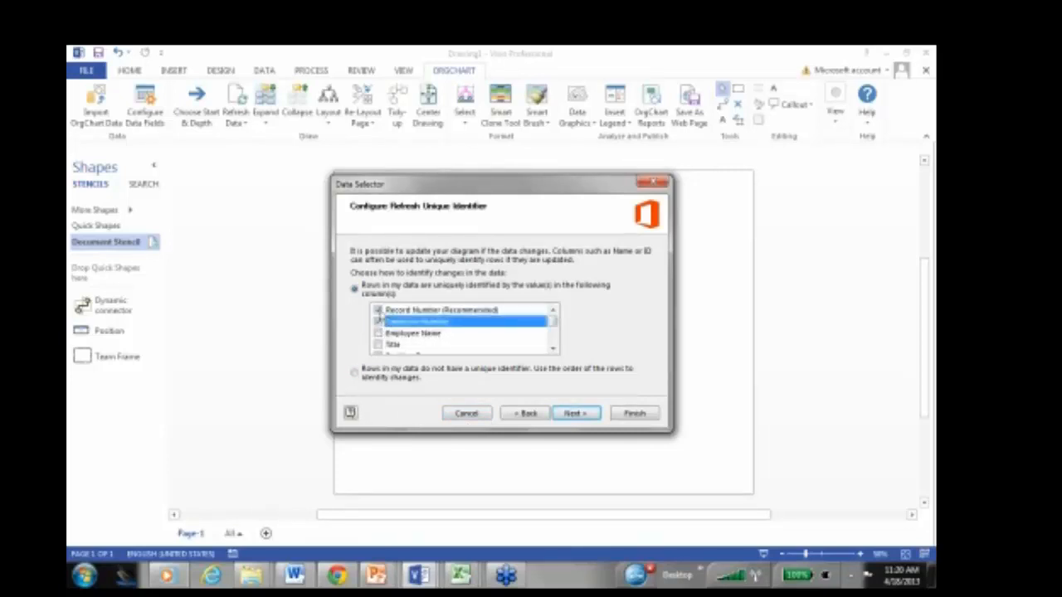
left_click(378, 311)
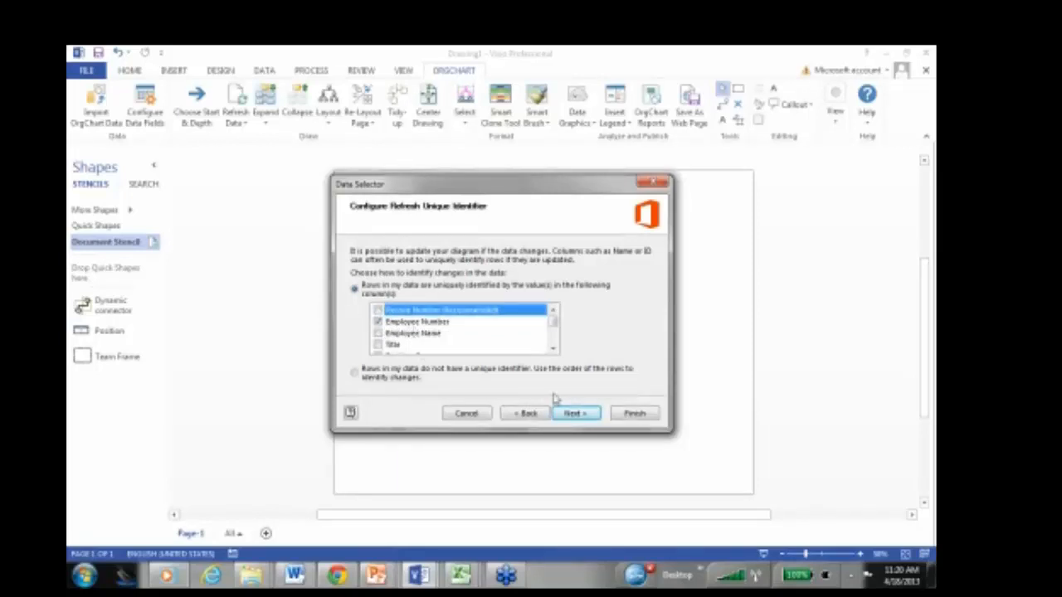
left_click(579, 413)
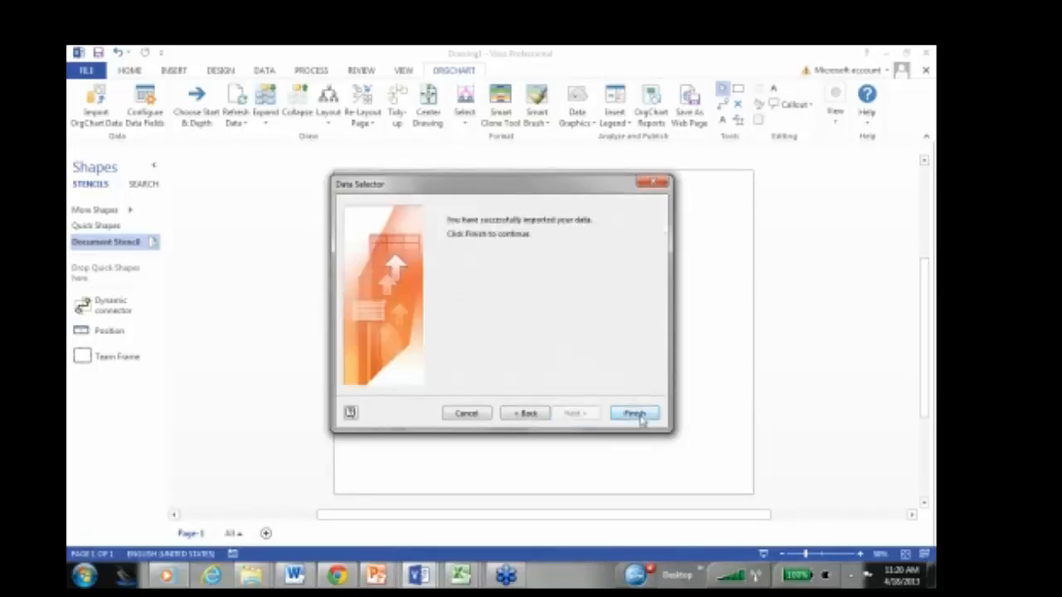
left_click(639, 417)
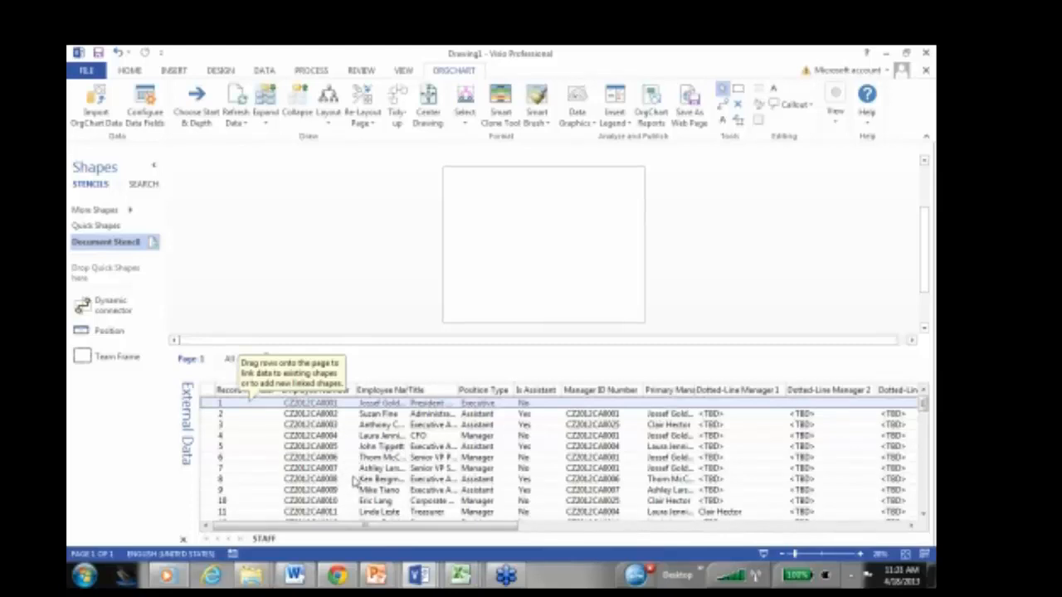
Configure the required data fields: map Employee ID to Employee Number, Reports To ID to Manager ID Number and Displayed Name to Employee Name
left_click(146, 100)
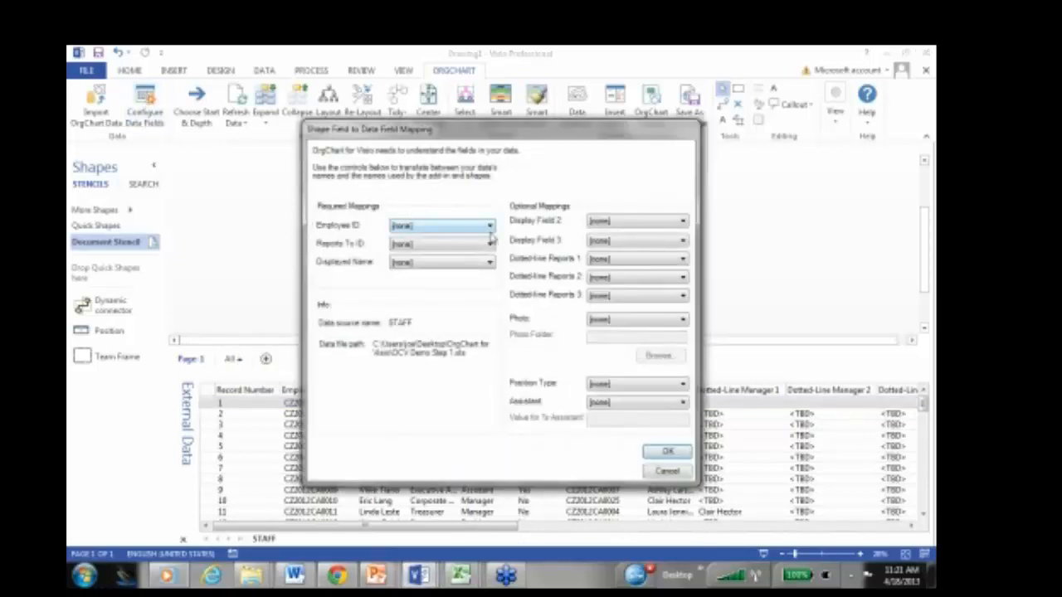
left_click(490, 226)
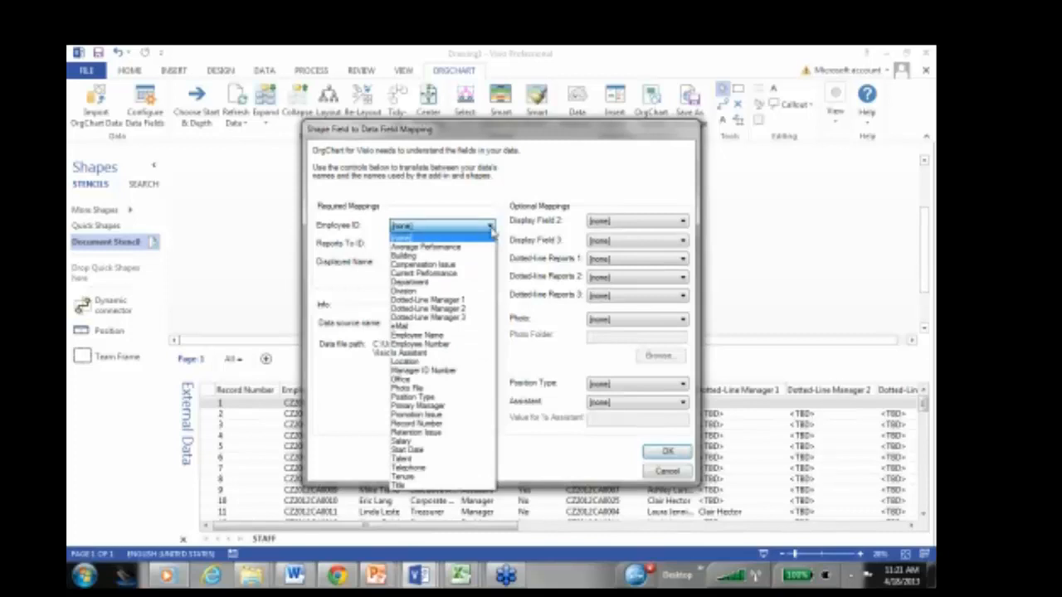
left_click(463, 350)
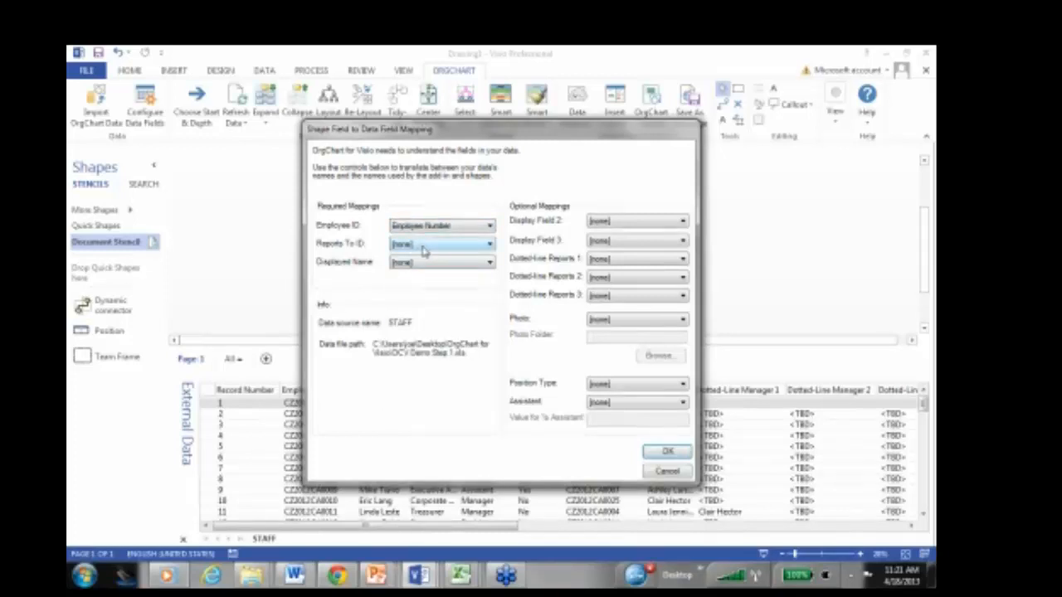
left_click(423, 248)
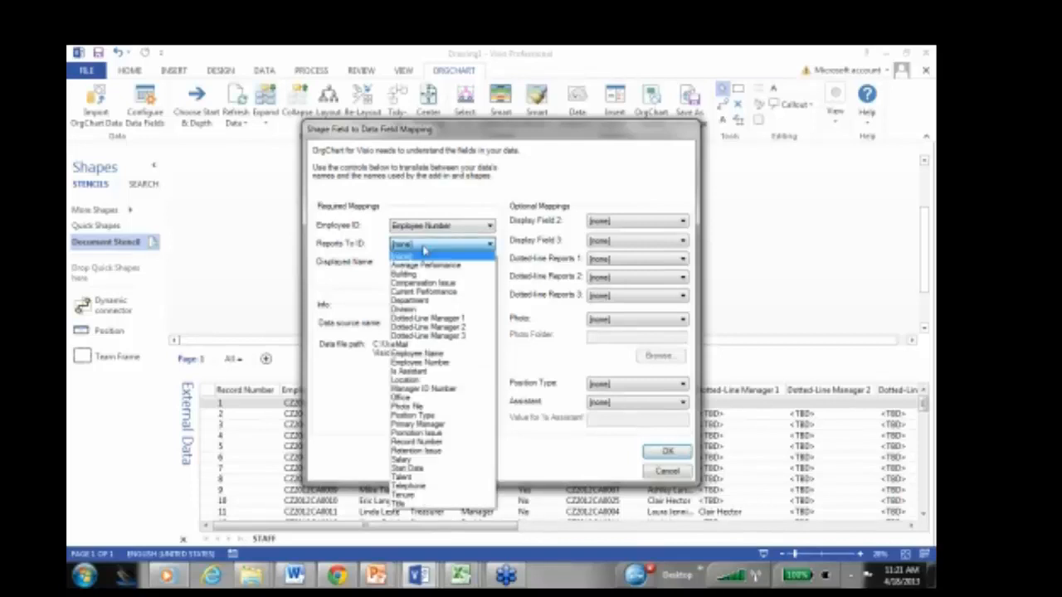
left_click(428, 390)
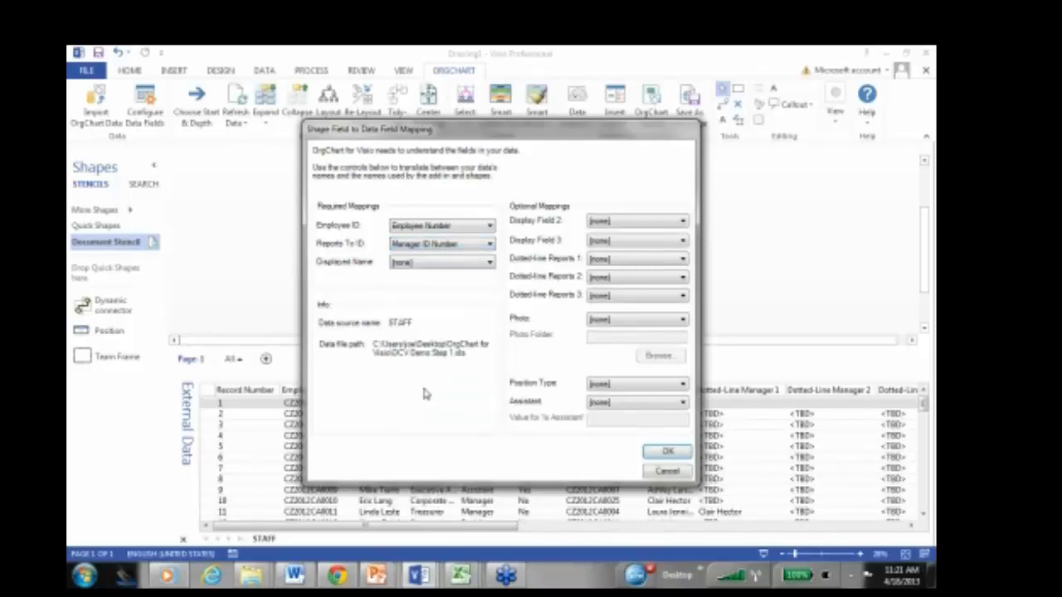
left_click(440, 263)
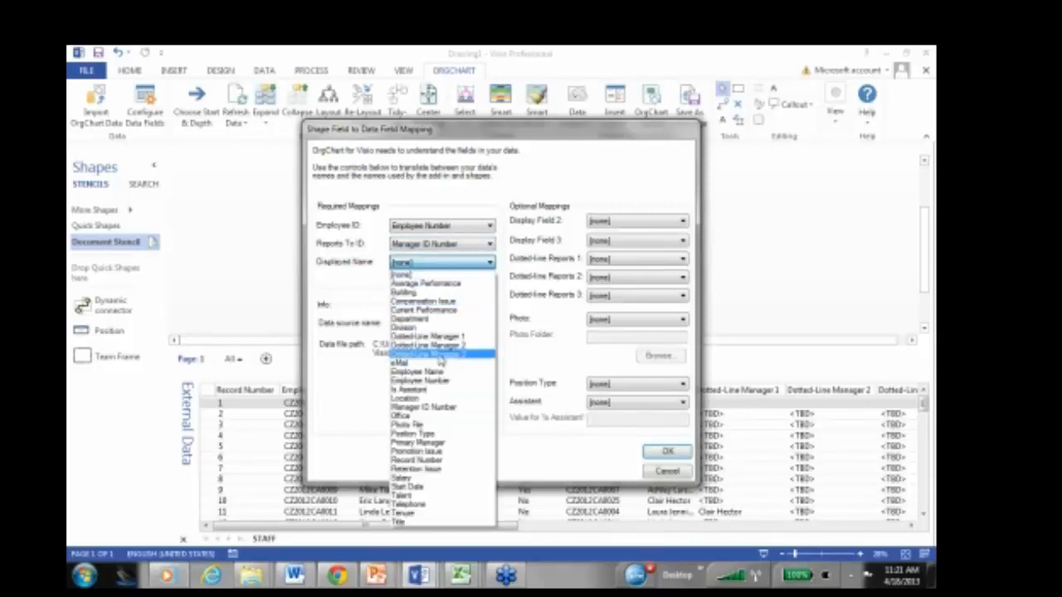
left_click(448, 372)
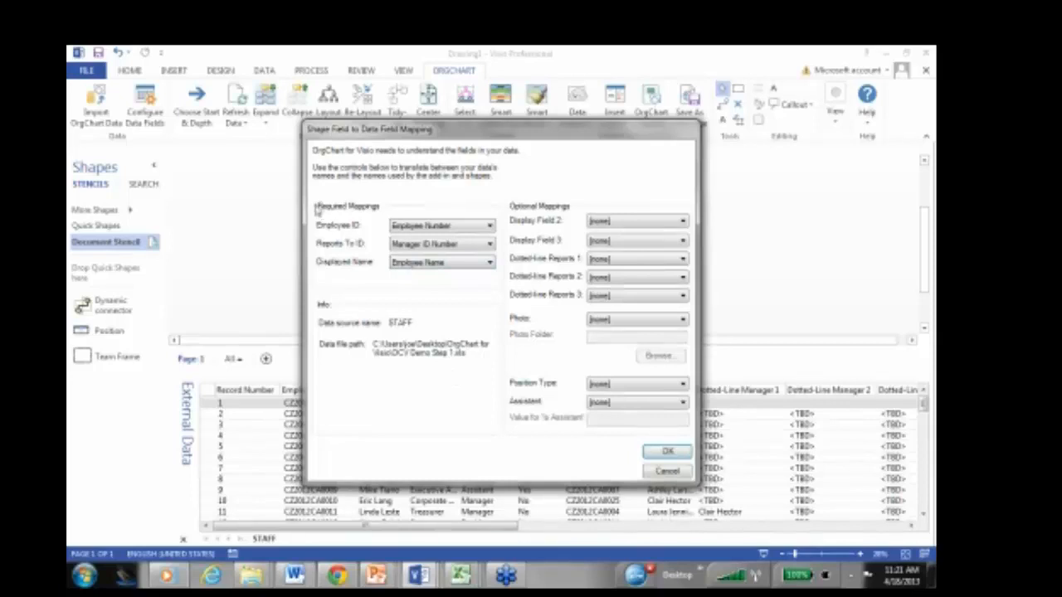
Map the optional Display Field 2 to Title and Display Field 3 to Telephone
left_click(667, 225)
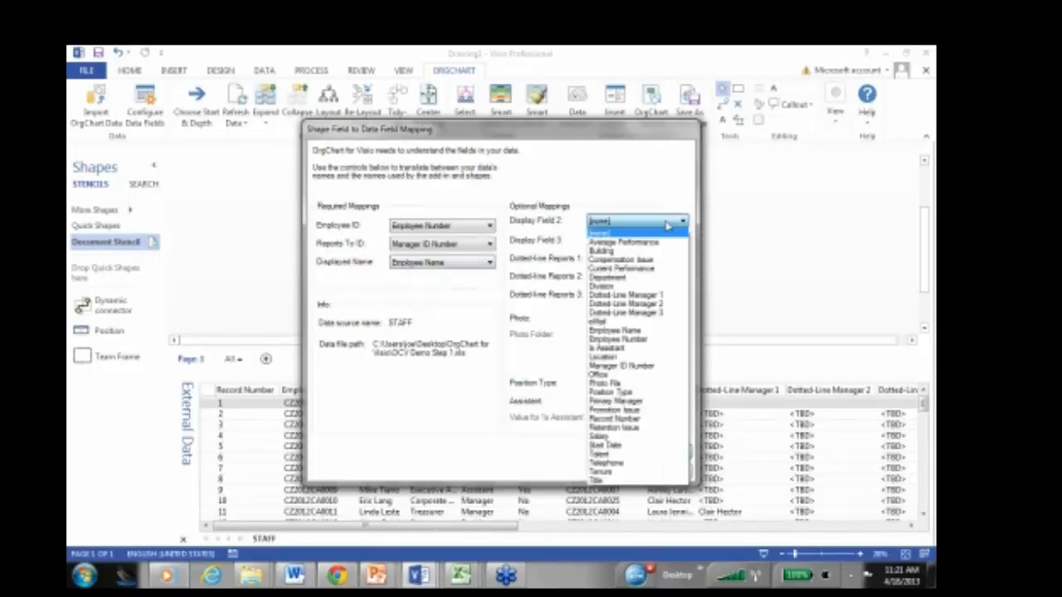
left_click(628, 483)
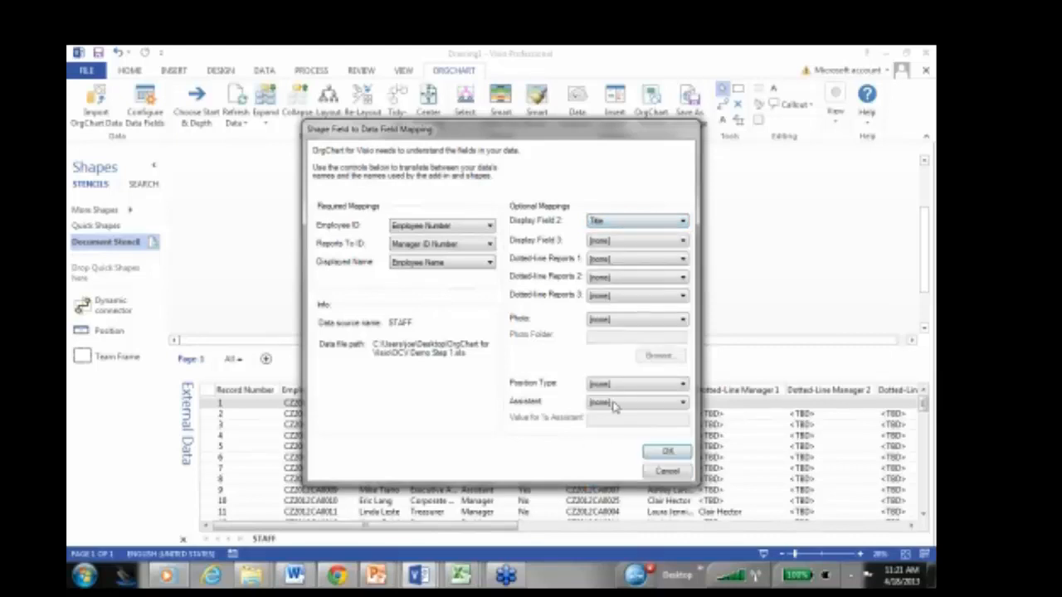
left_click(641, 243)
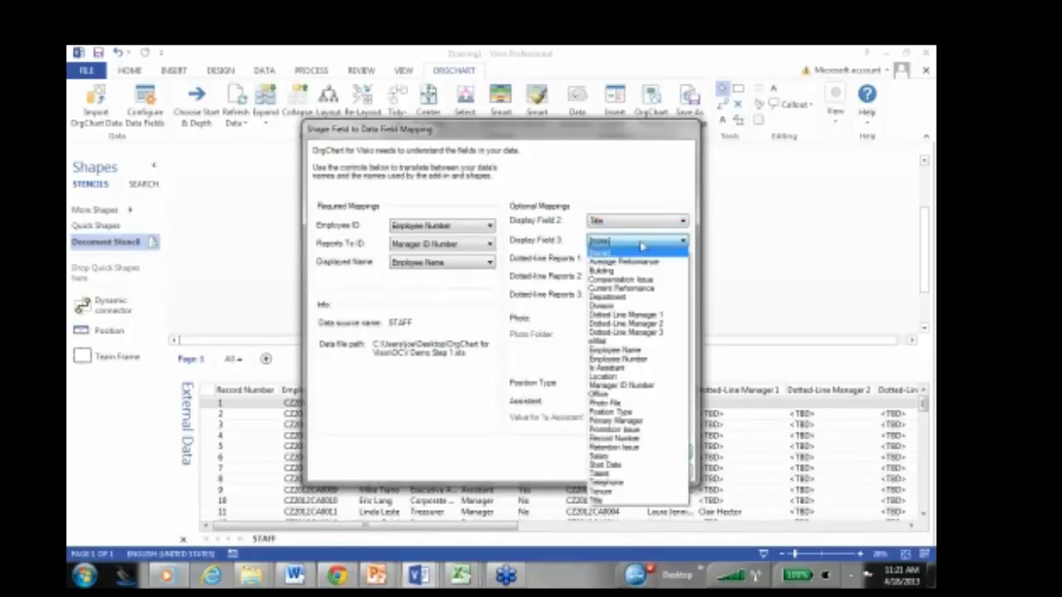
left_click(624, 482)
Map Dotted-line Reports 1, 2 and 3 to Dotted-Line Manager 1, 2 and 3 respectively
left_click(609, 262)
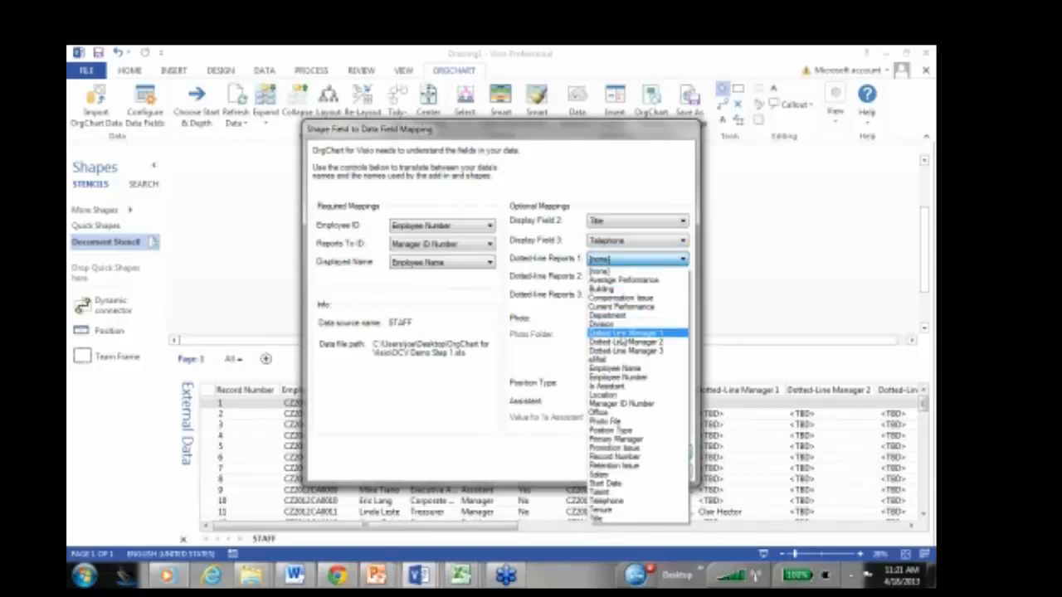
left_click(620, 333)
left_click(624, 279)
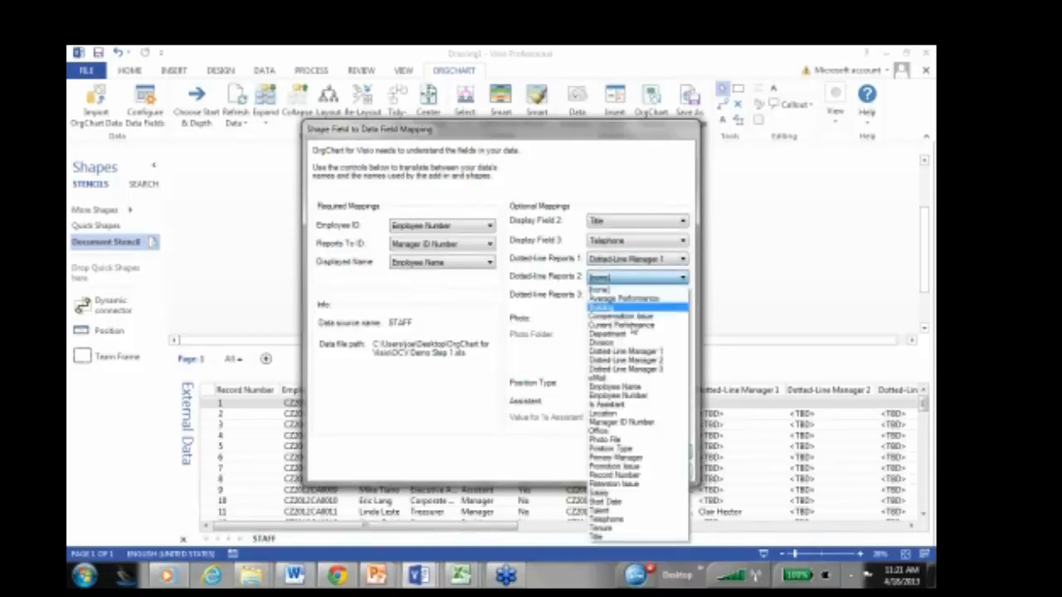
left_click(638, 356)
left_click(630, 300)
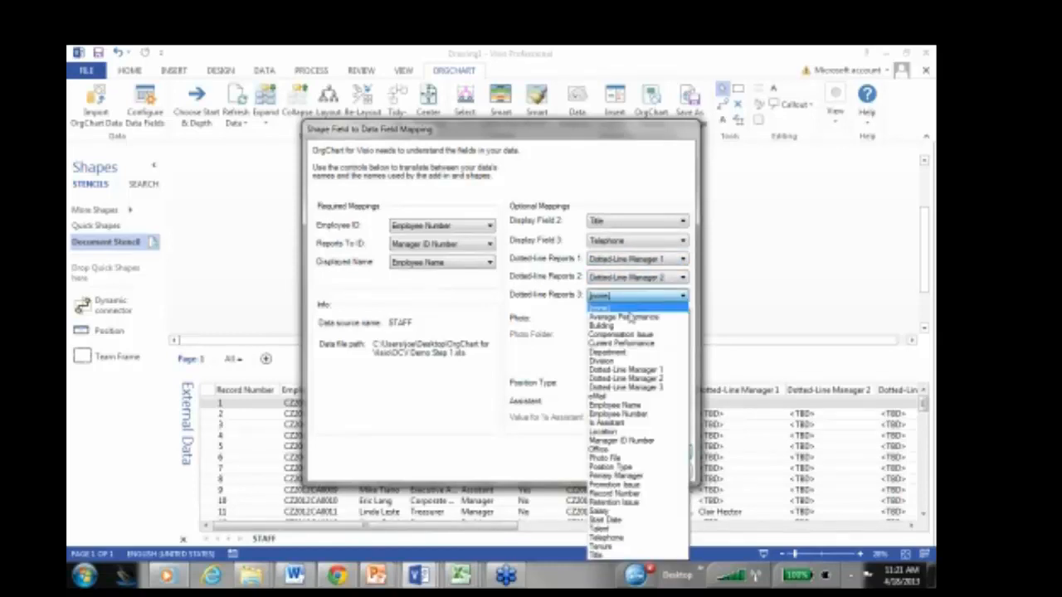
left_click(629, 392)
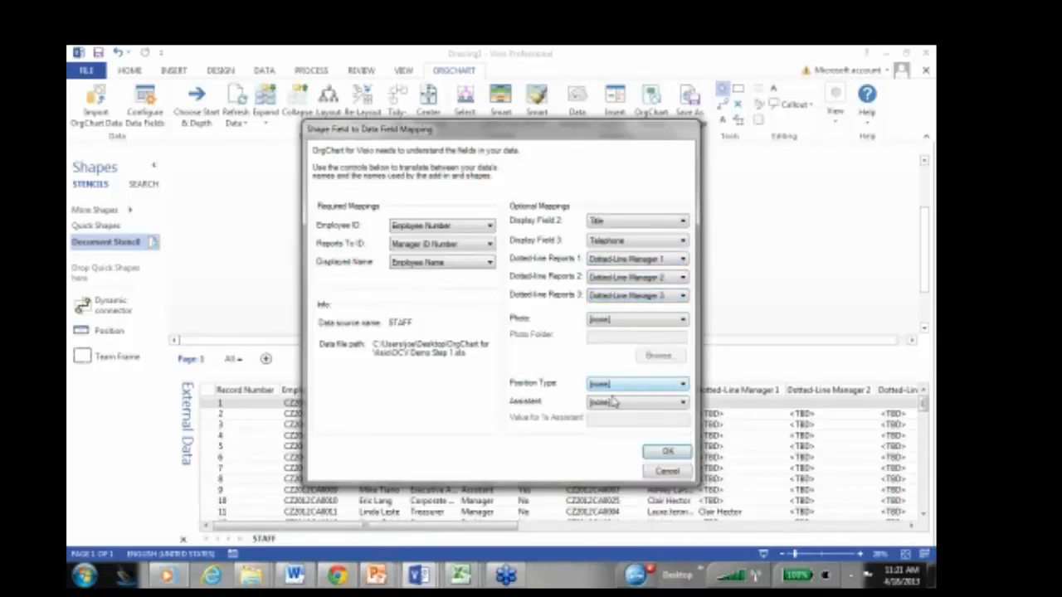
Map Photo to the Photo File column and set the photo folder to HeadShots inside the OrgChart for Visio folder
left_click(603, 322)
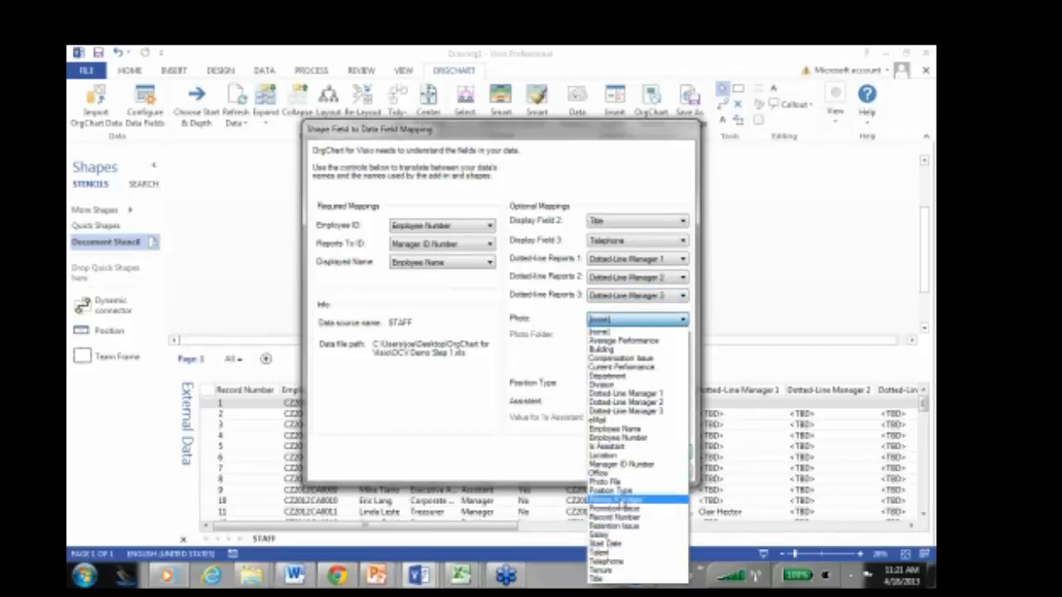
left_click(606, 481)
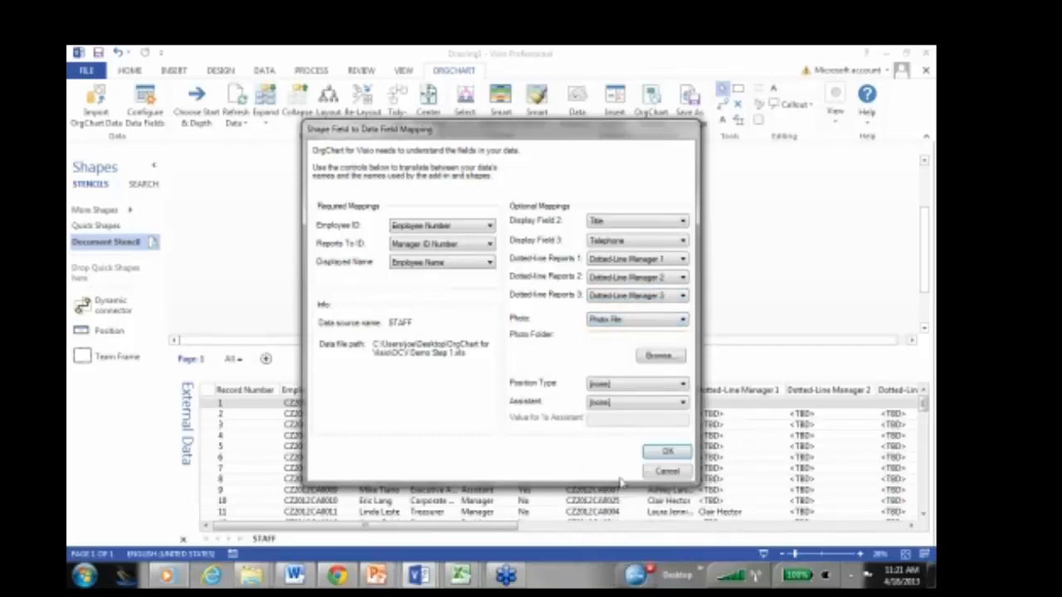
left_click(658, 357)
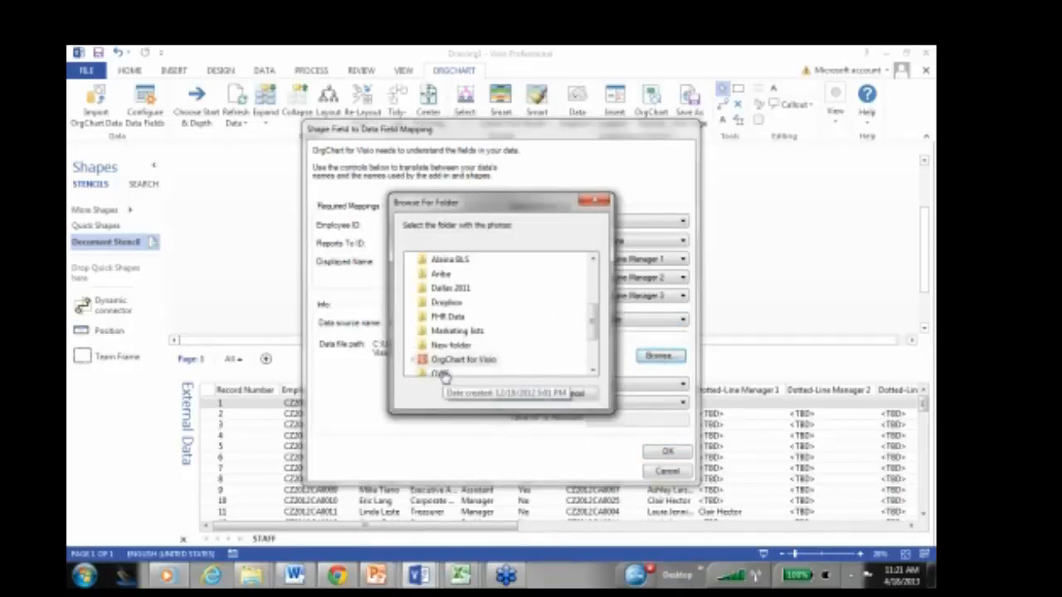
left_click(415, 359)
scroll(457, 357, "down", 2)
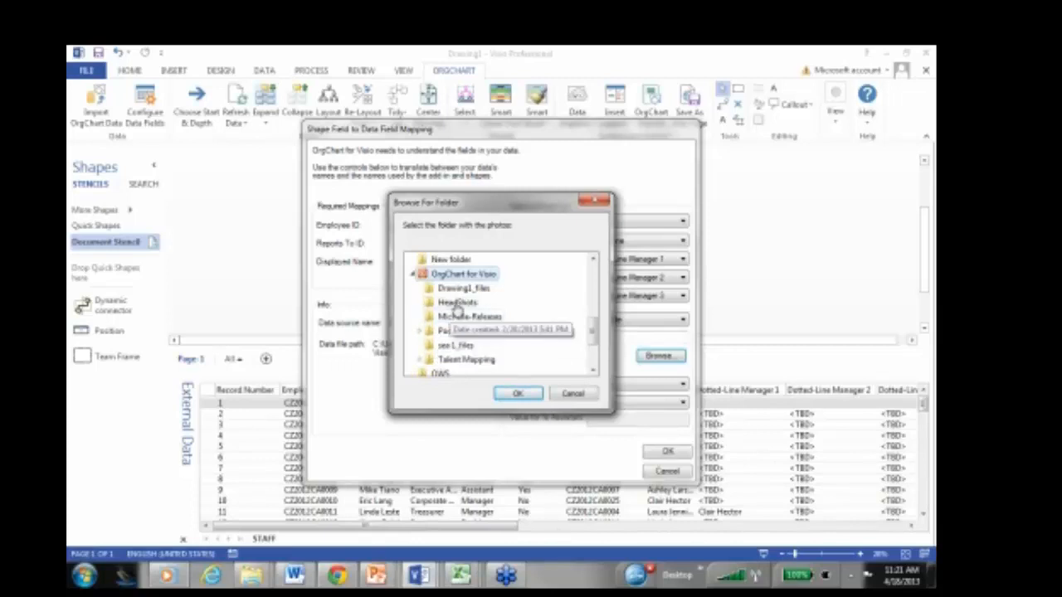
left_click(457, 304)
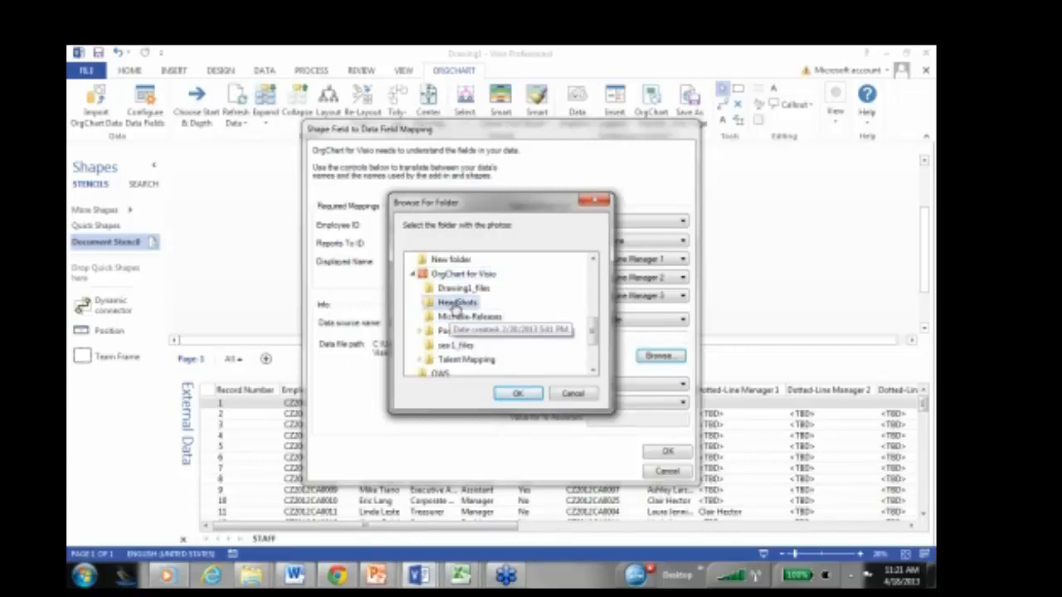
left_click(517, 394)
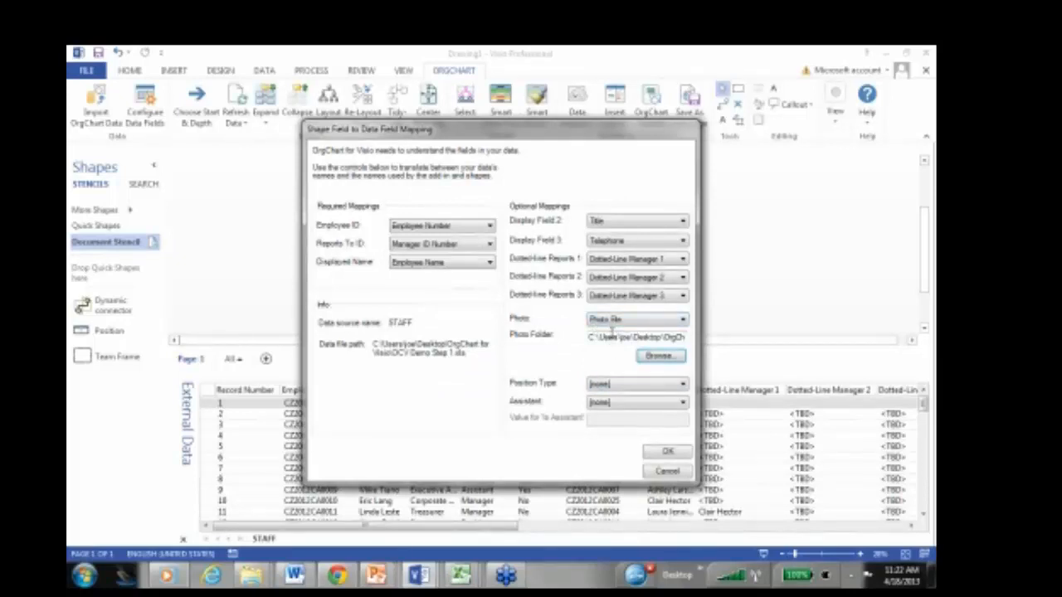
mouse_move(611, 335)
Map Position Type to Position Type and Assistant to Is Assistant with the value yes, and accept the field mapping
left_click(623, 394)
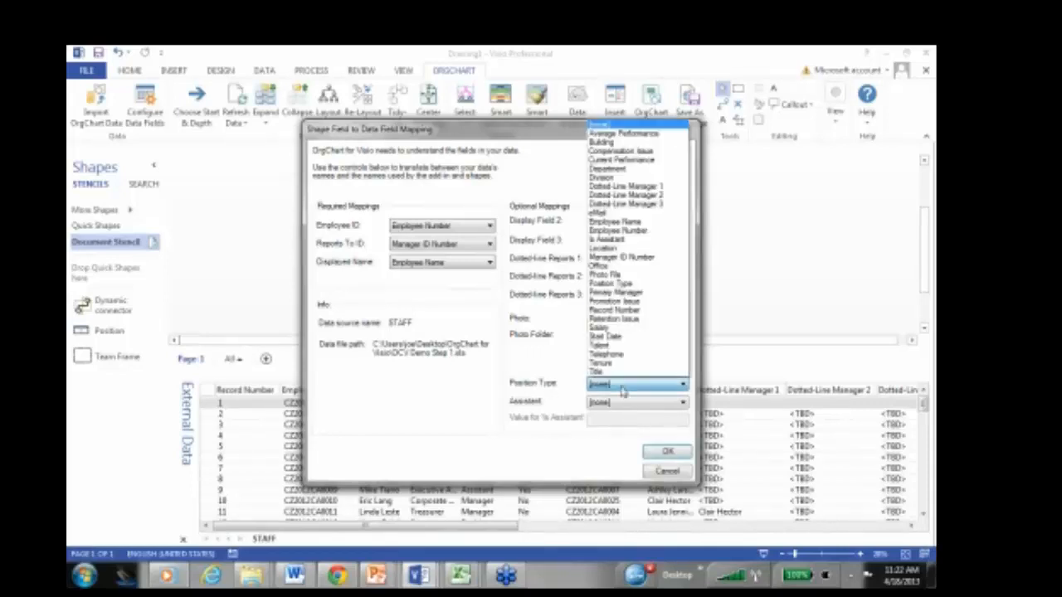
left_click(625, 286)
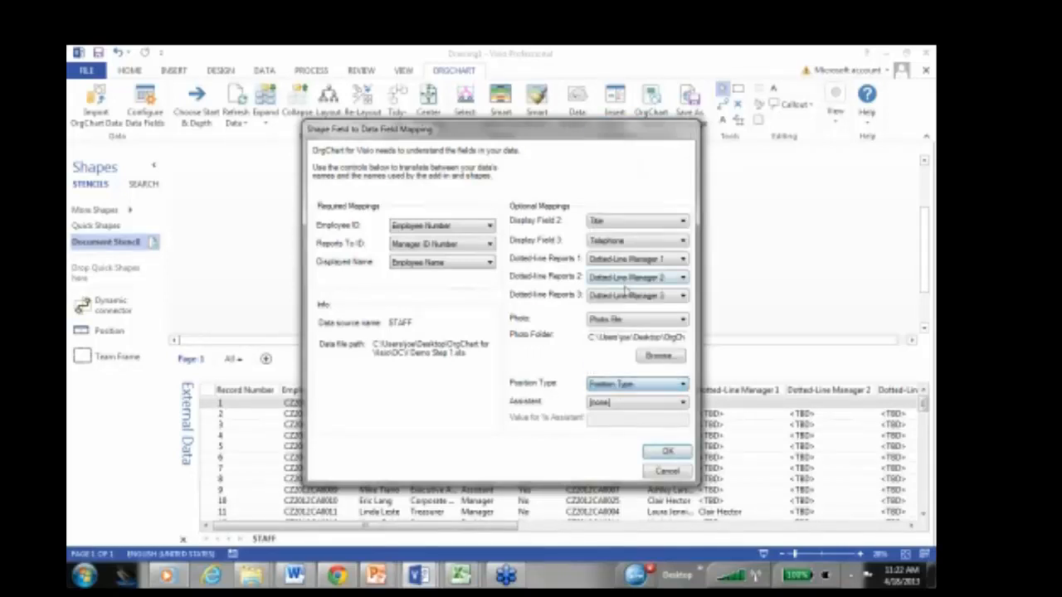
left_click(612, 405)
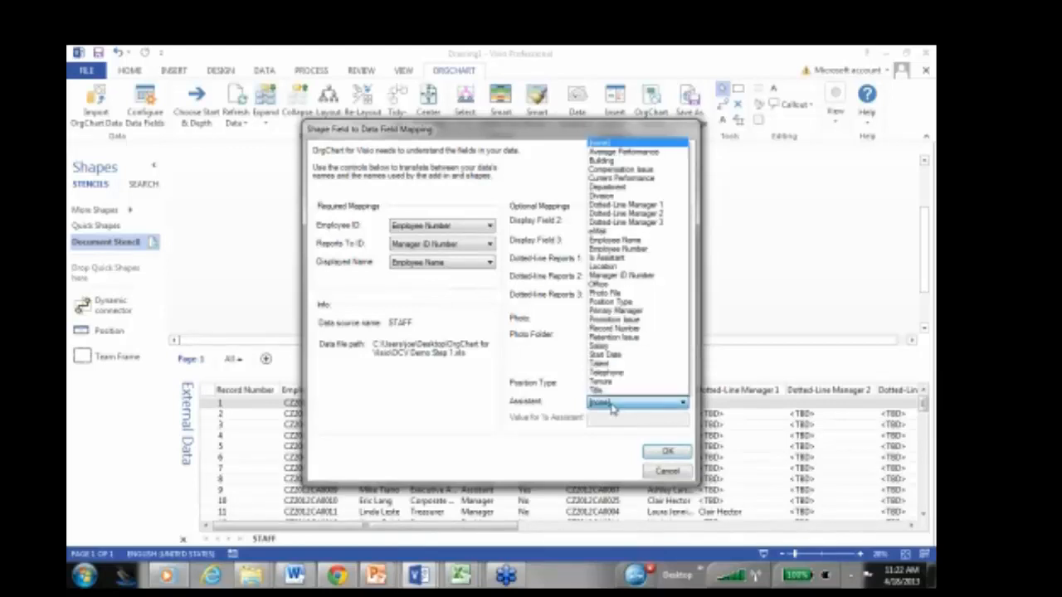
left_click(637, 261)
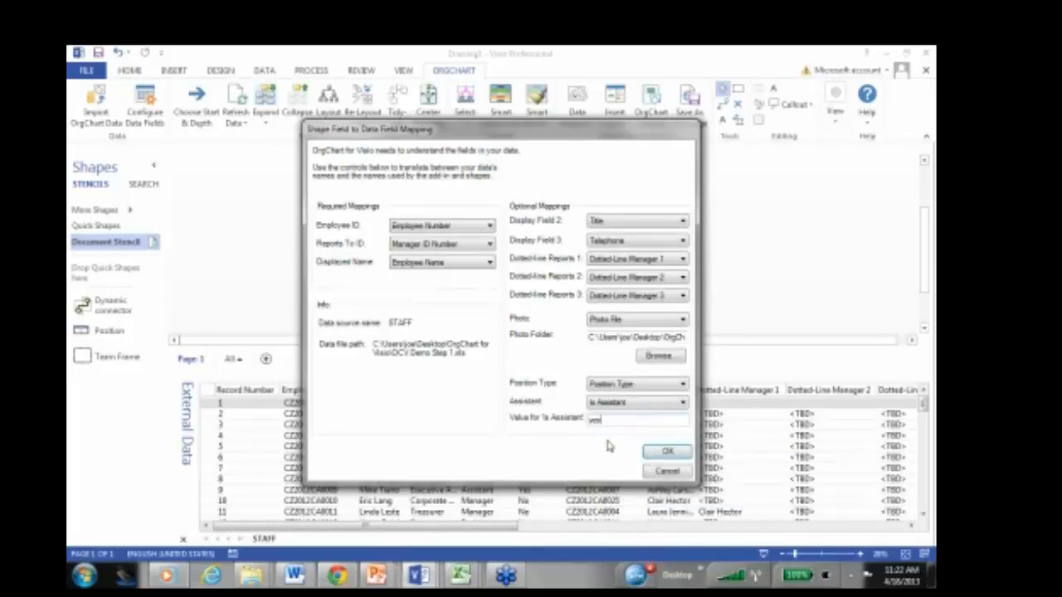
left_click(668, 451)
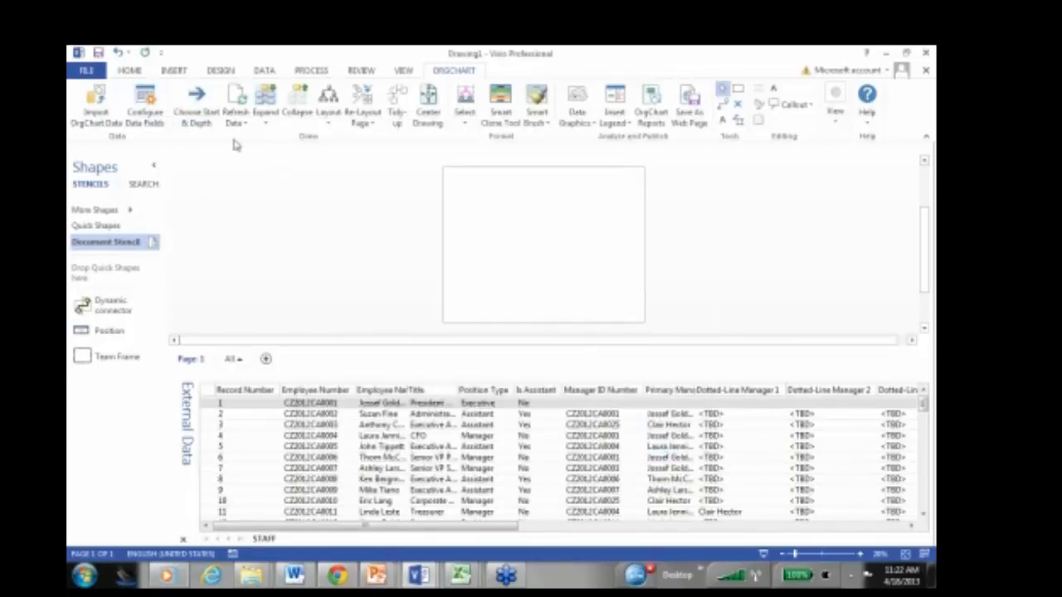
Draw the org chart with 2 levels, starting from the President & CEO at the top of the organization
left_click(196, 106)
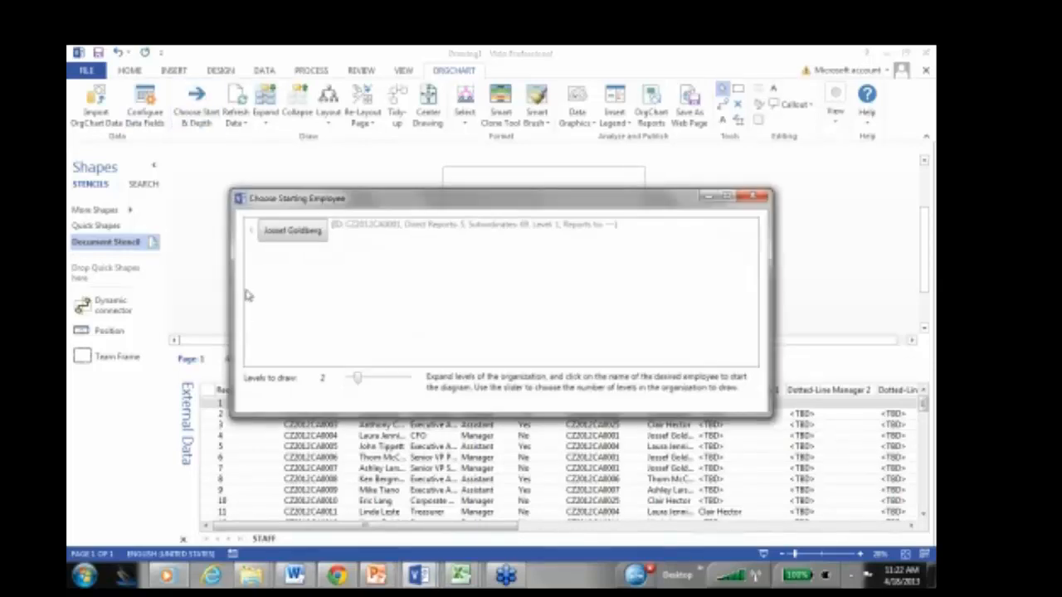
left_click(253, 234)
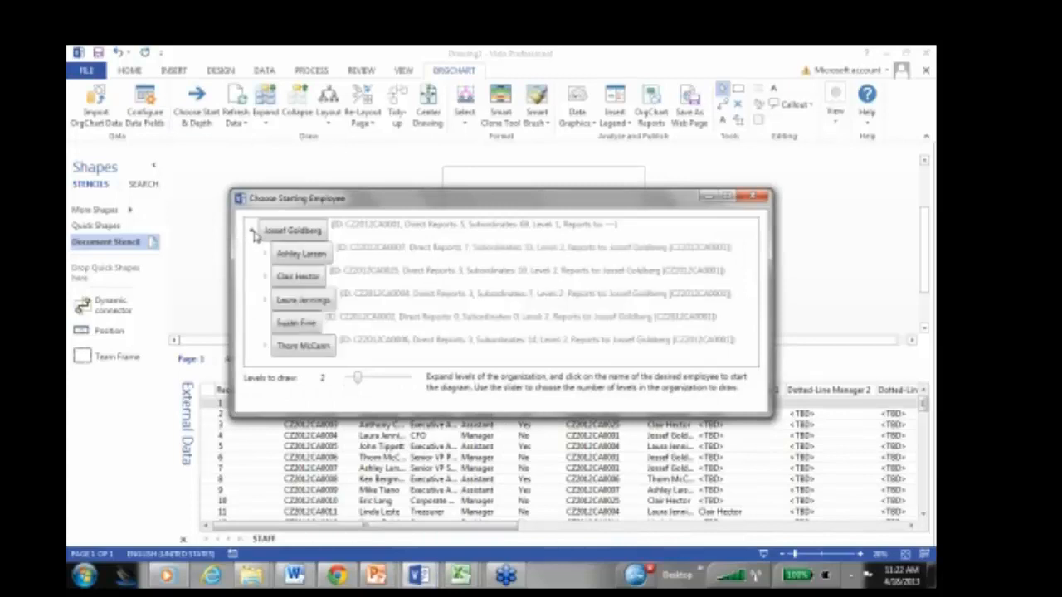
left_click(265, 279)
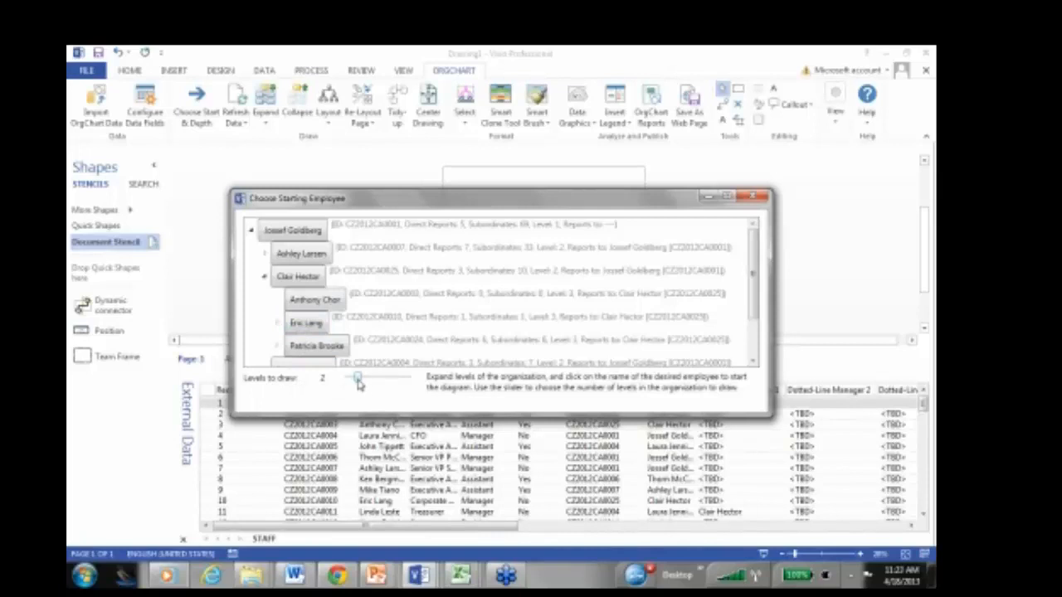
mouse_move(358, 383)
left_mouse_down()
mouse_move(396, 382)
mouse_move(335, 383)
mouse_move(357, 382)
left_mouse_up()
left_click(285, 236)
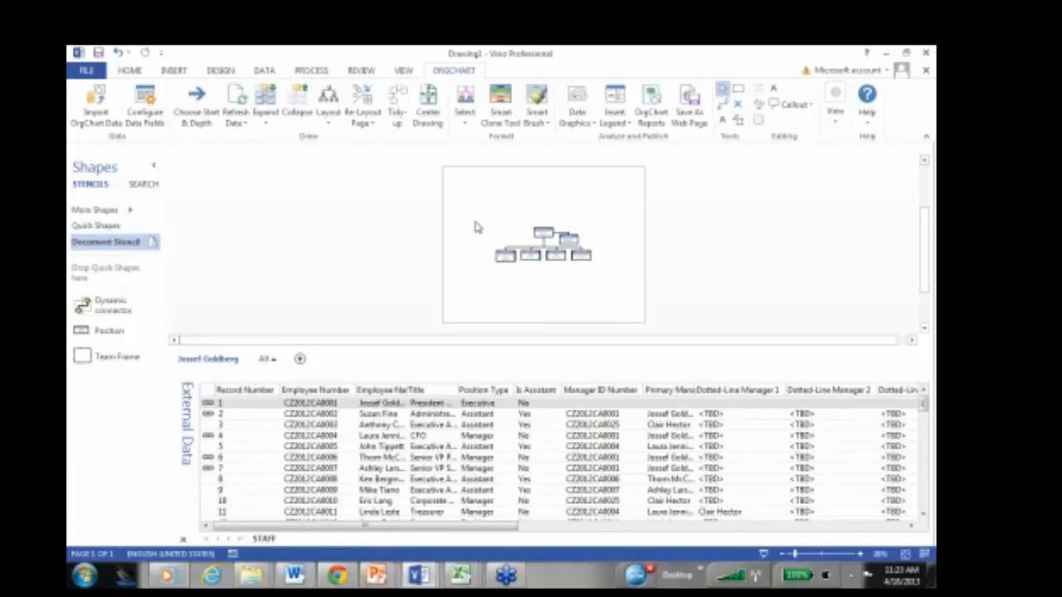
mouse_move(476, 223)
left_mouse_down()
mouse_move(649, 298)
mouse_move(597, 270)
left_mouse_up()
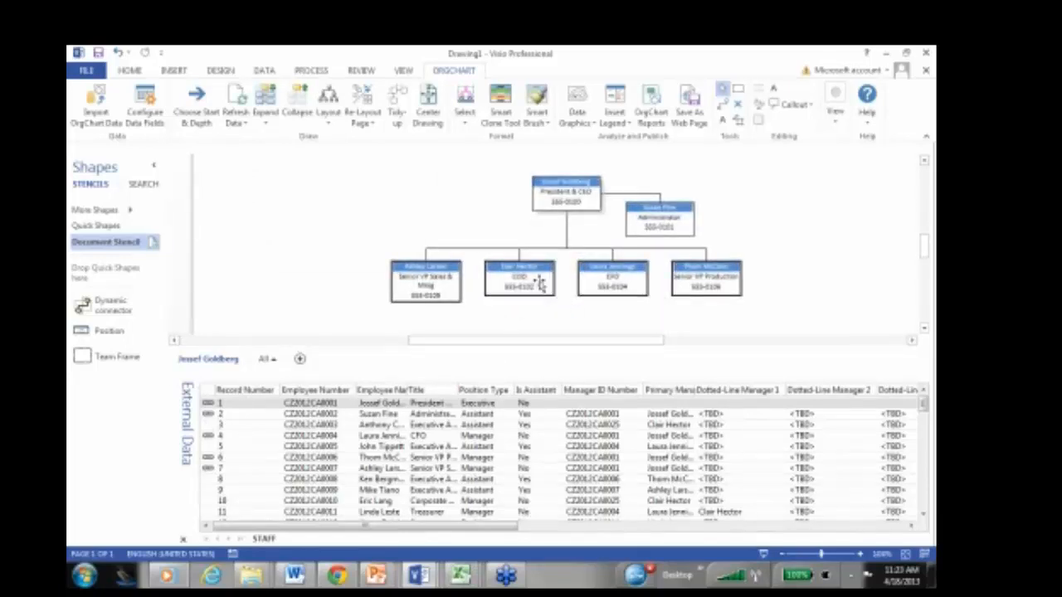
Widen the President & CEO box to about 1.5 in and undo a trial move of the Senior VP Sales & Mktg box
left_click(546, 200)
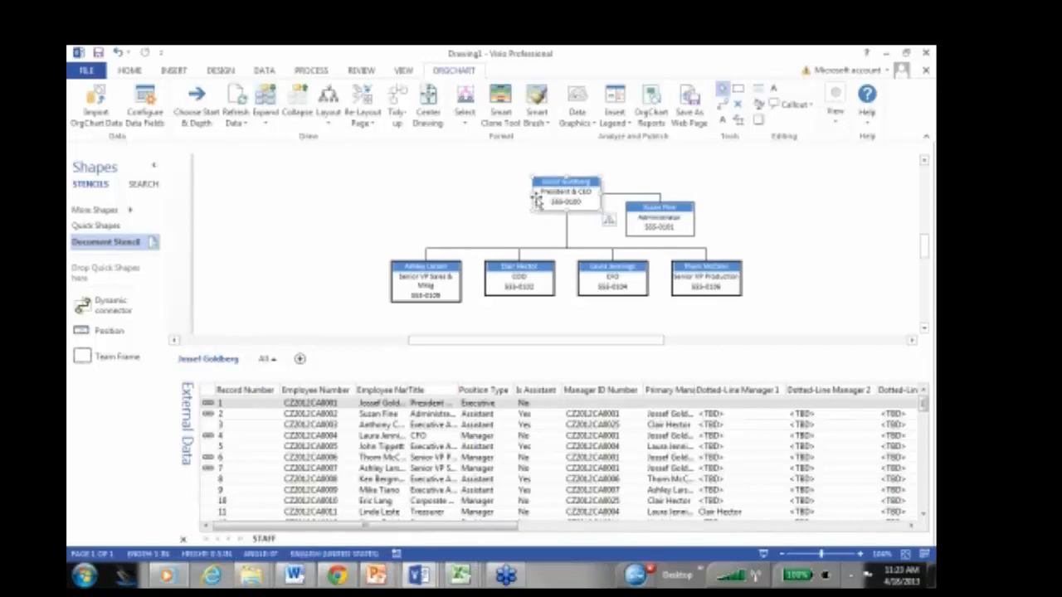
left_click_drag(538, 202, 496, 205)
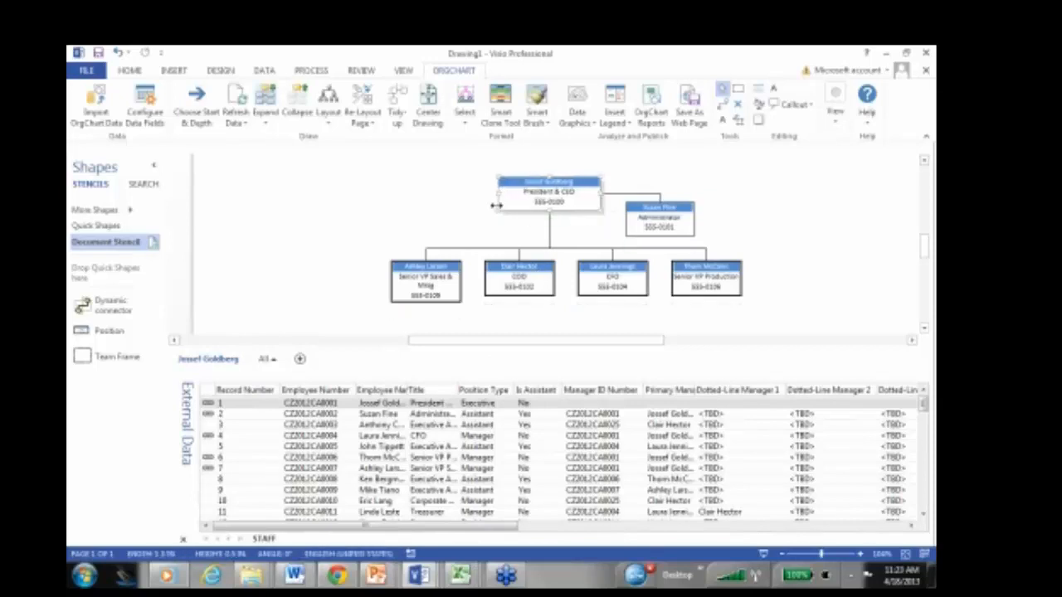
left_click_drag(436, 279, 437, 295)
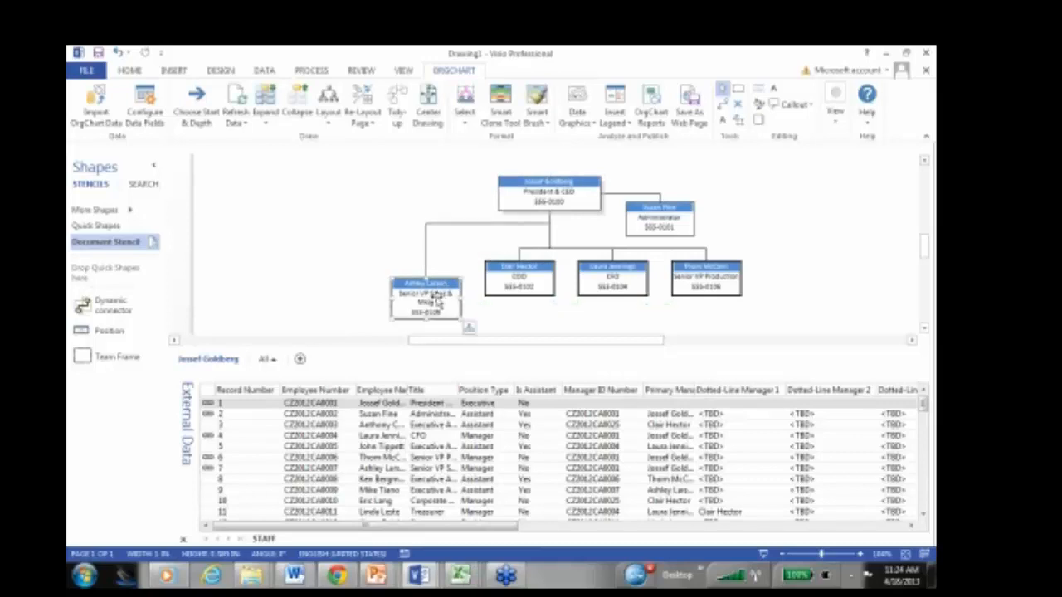
key("ctrl+z")
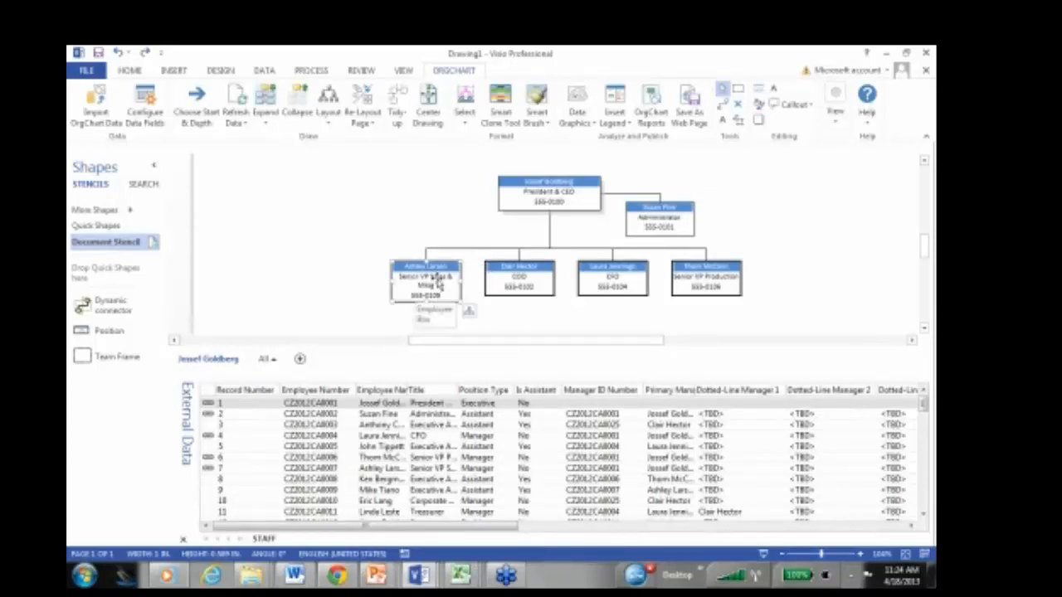
Using the Smart Clone Tool on the President & CEO box, remove the Telephone field and place the photo left of the text
left_click(525, 197)
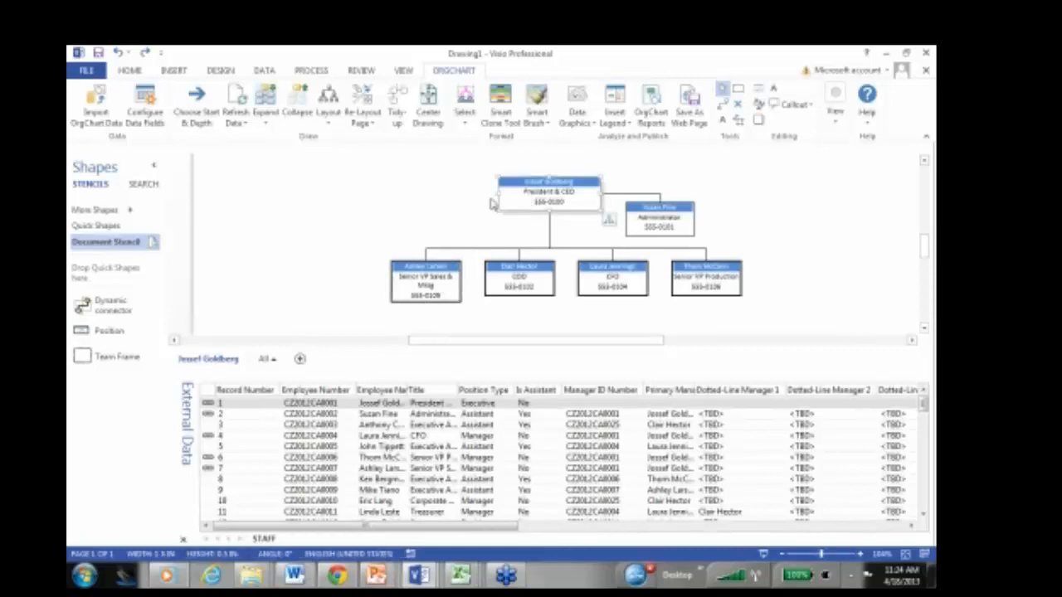
left_click(503, 100)
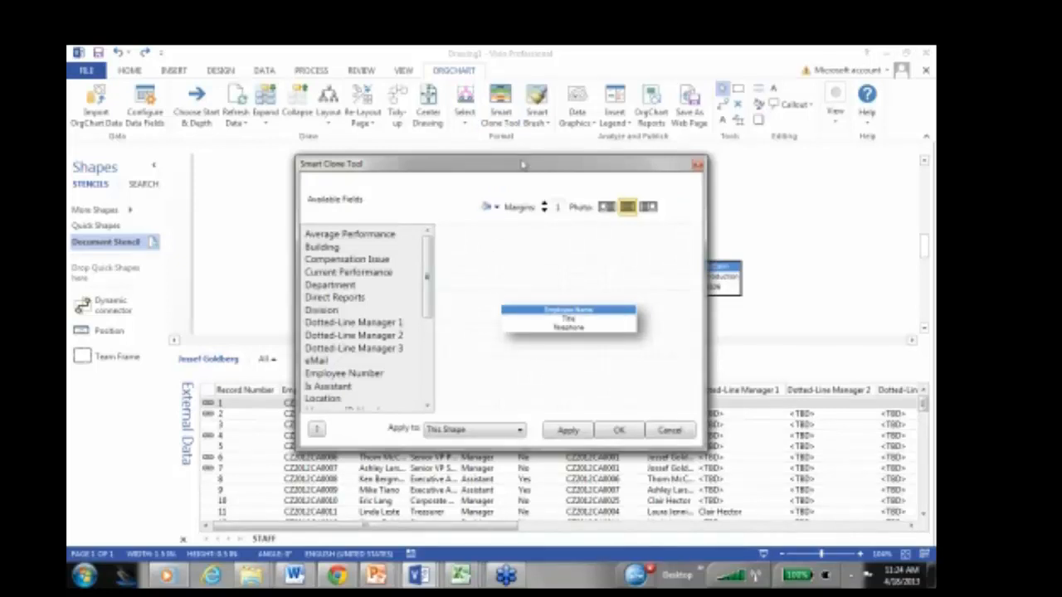
mouse_move(517, 165)
left_mouse_down()
mouse_move(332, 141)
mouse_move(311, 119)
left_mouse_up()
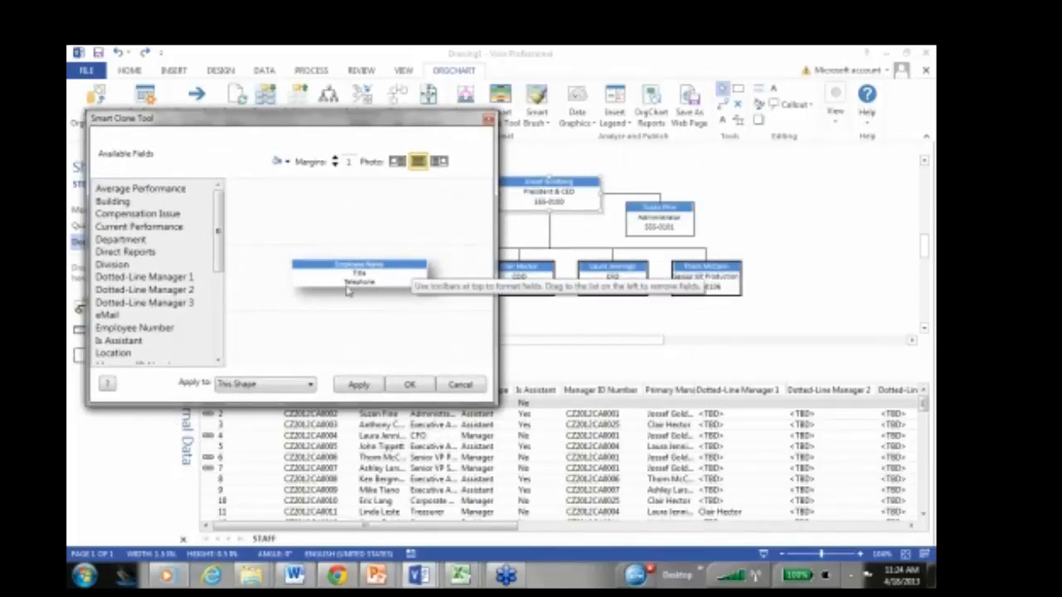
left_click_drag(359, 287, 199, 264)
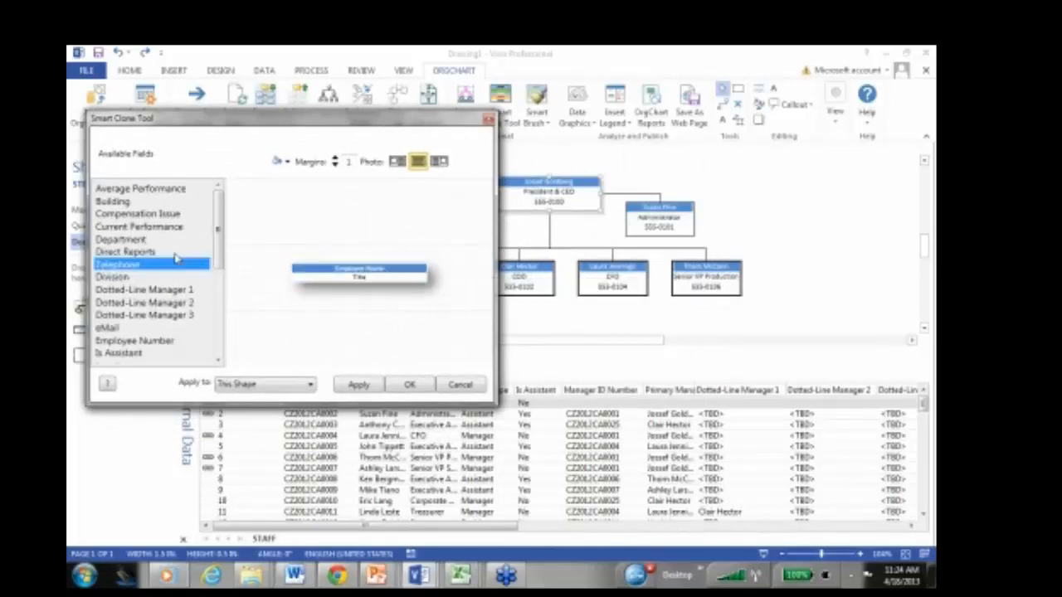
left_click(398, 166)
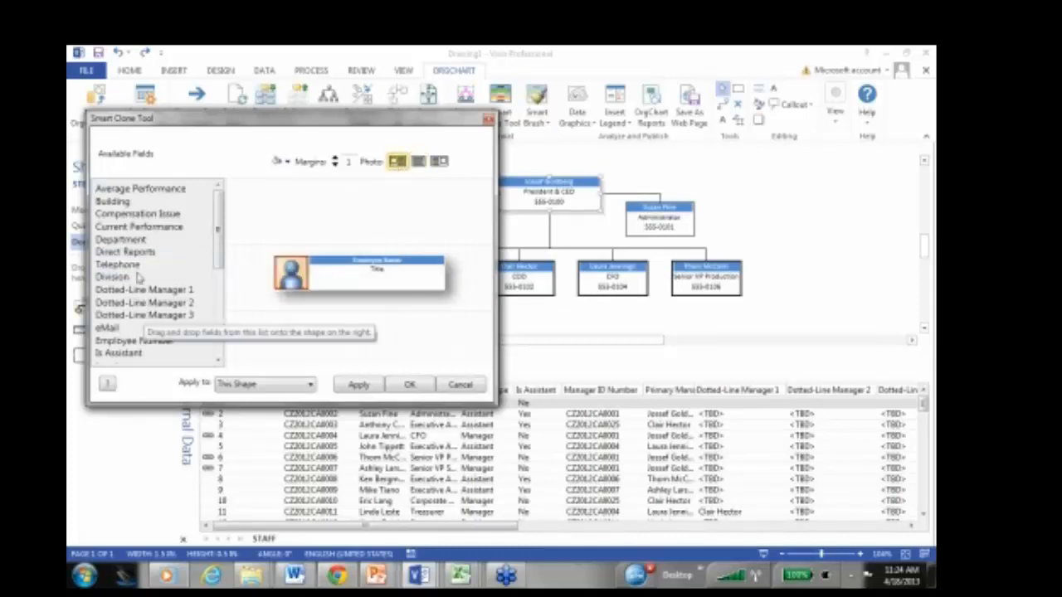
Add the Direct Reports and Subordinates fields to the box layout beneath Title
left_click_drag(146, 251, 357, 282)
left_click_drag(218, 268, 214, 360)
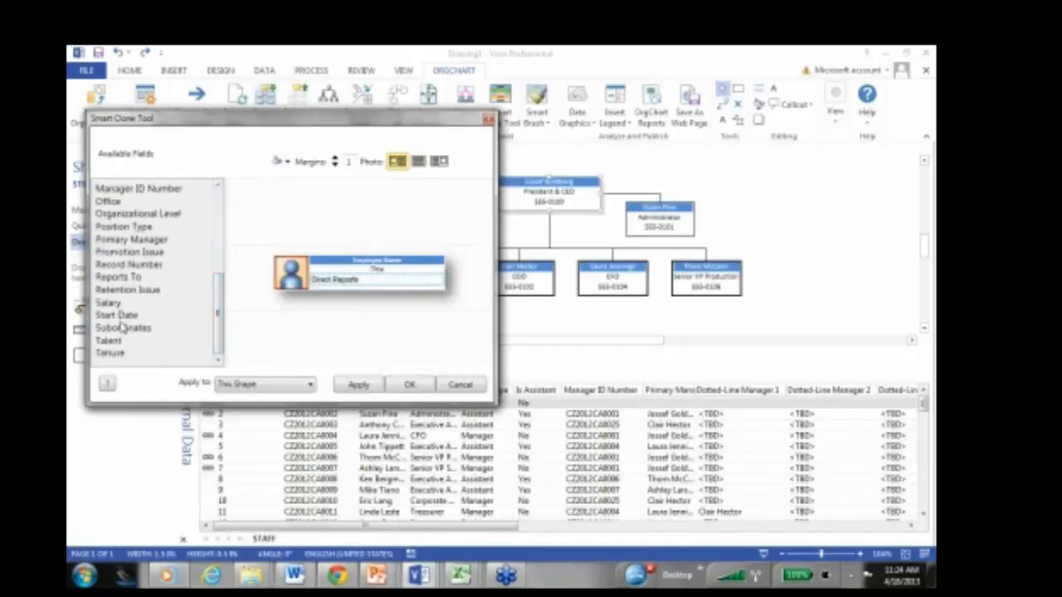
left_click_drag(124, 332, 347, 287)
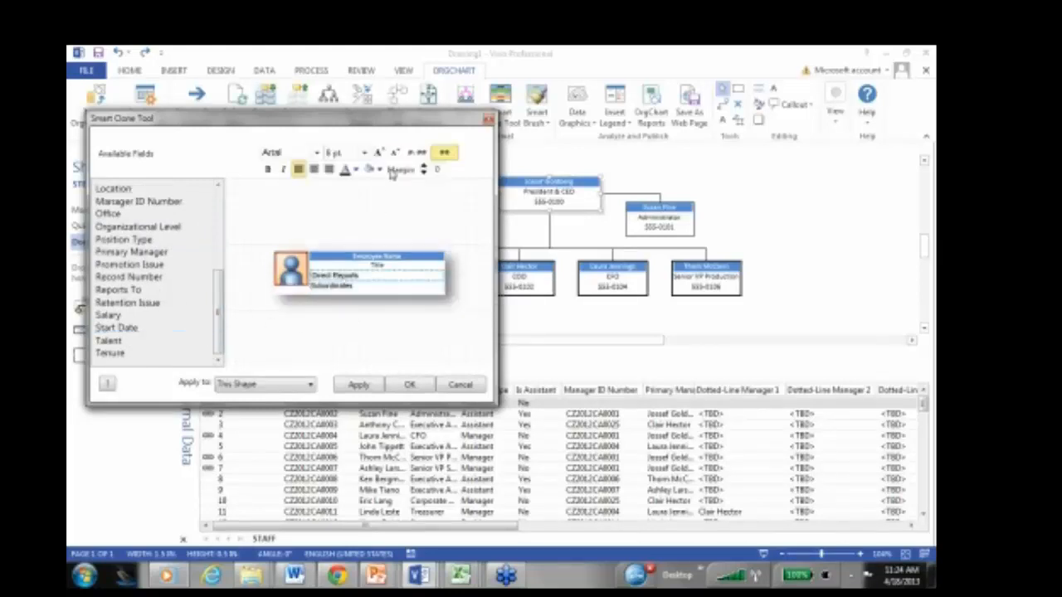
Center the Direct Reports and Subordinates fields and display each field's label together with its value
left_click(314, 169)
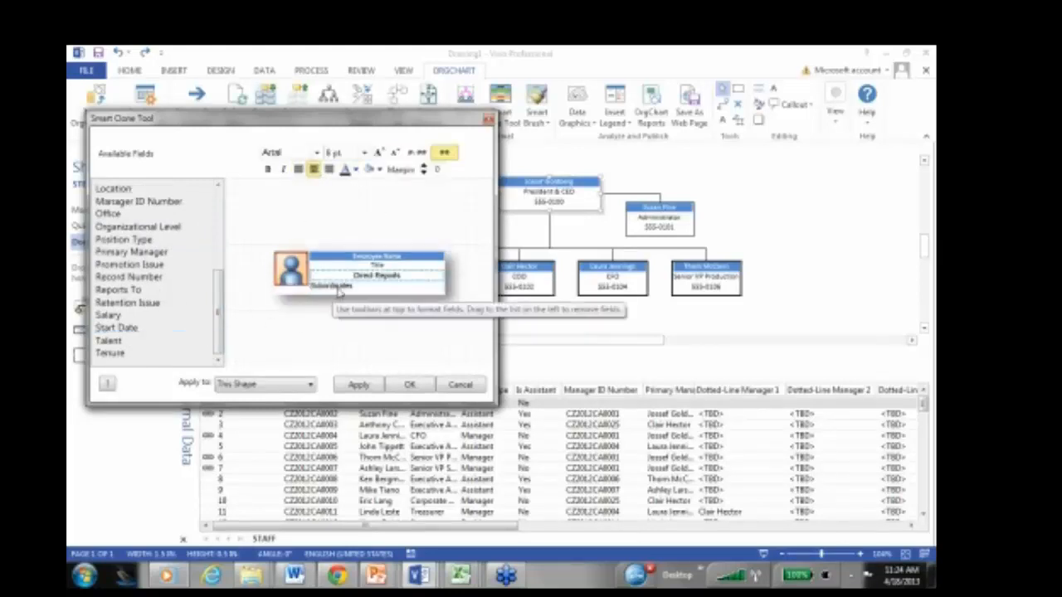
left_click(335, 286)
left_click(314, 169)
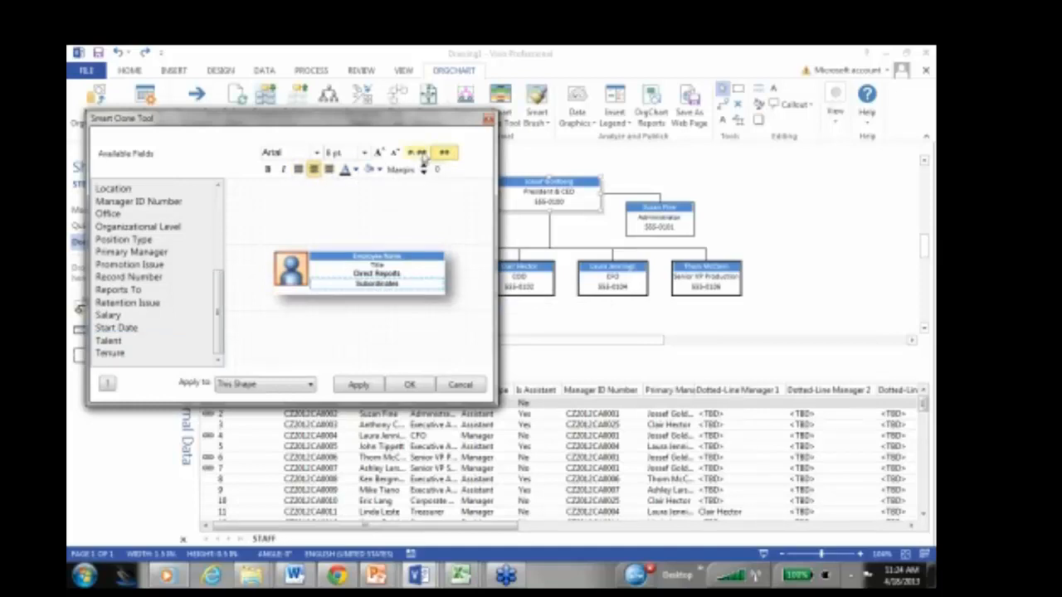
left_click(417, 153)
left_click(394, 275)
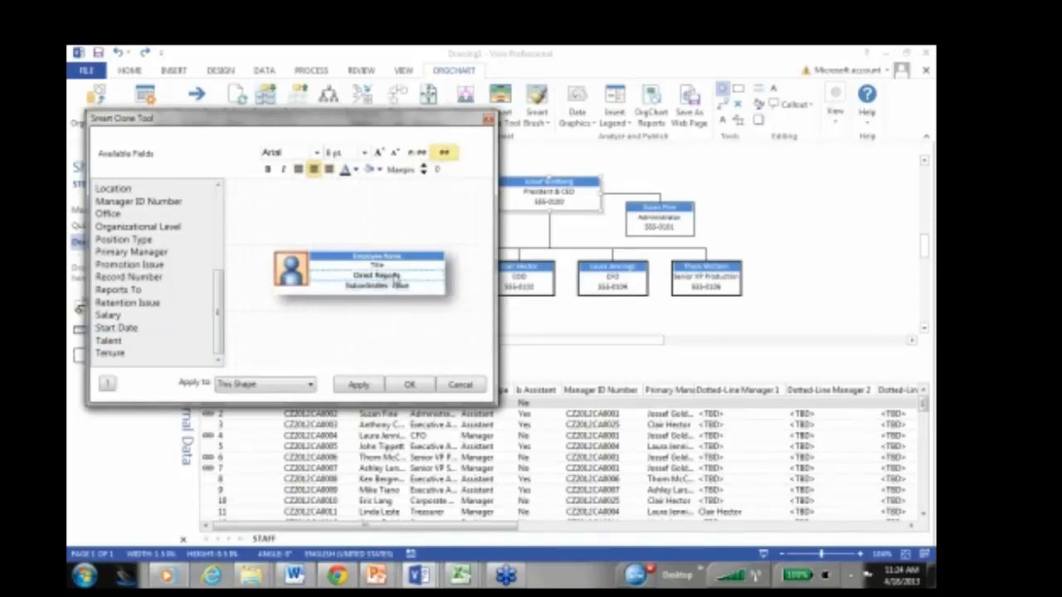
left_click(419, 156)
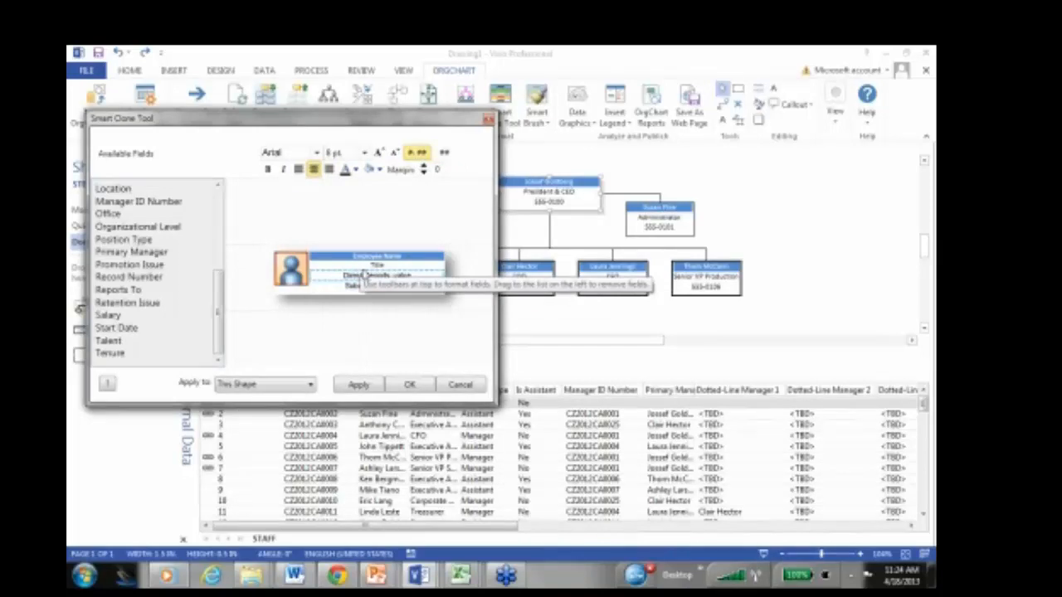
Enlarge the Title text to 10 pt and make the Employee Name text 12 pt bold
left_click(362, 268)
left_click(379, 153)
left_click(379, 153)
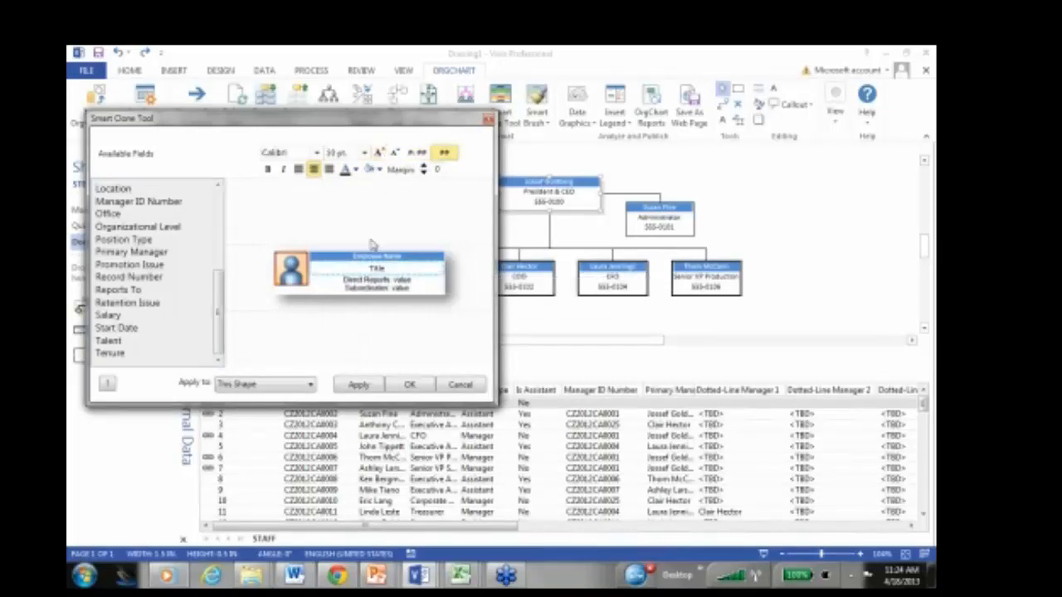
left_click(374, 257)
left_click(379, 153)
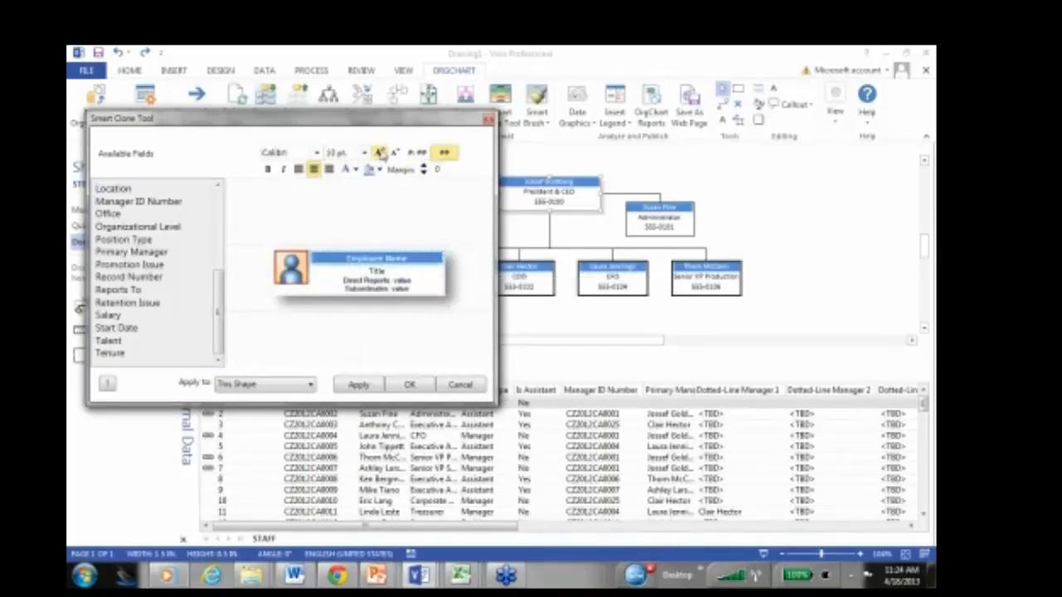
left_click(379, 154)
left_click(379, 153)
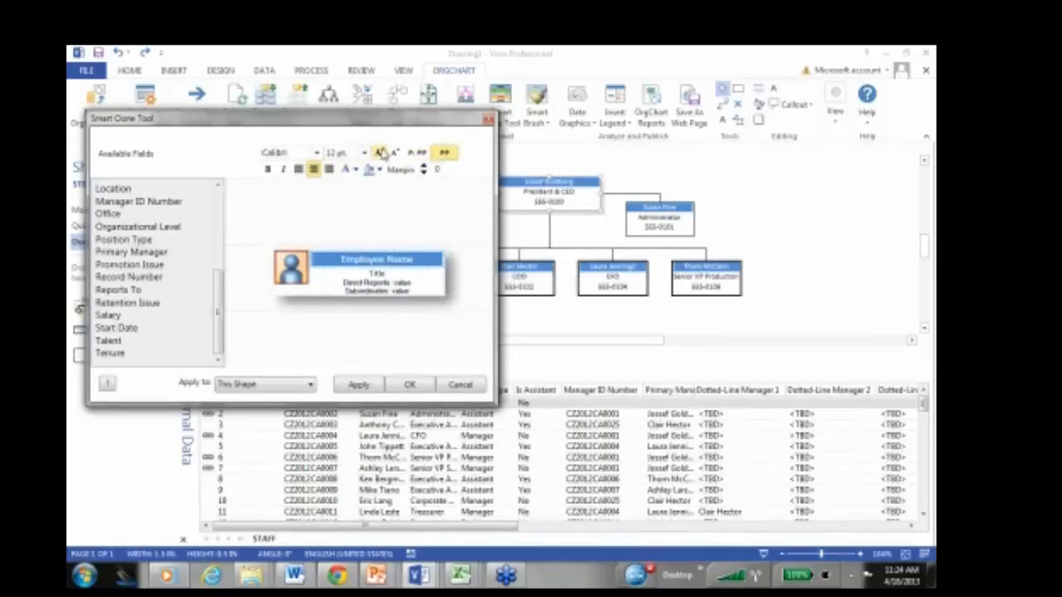
left_click(268, 170)
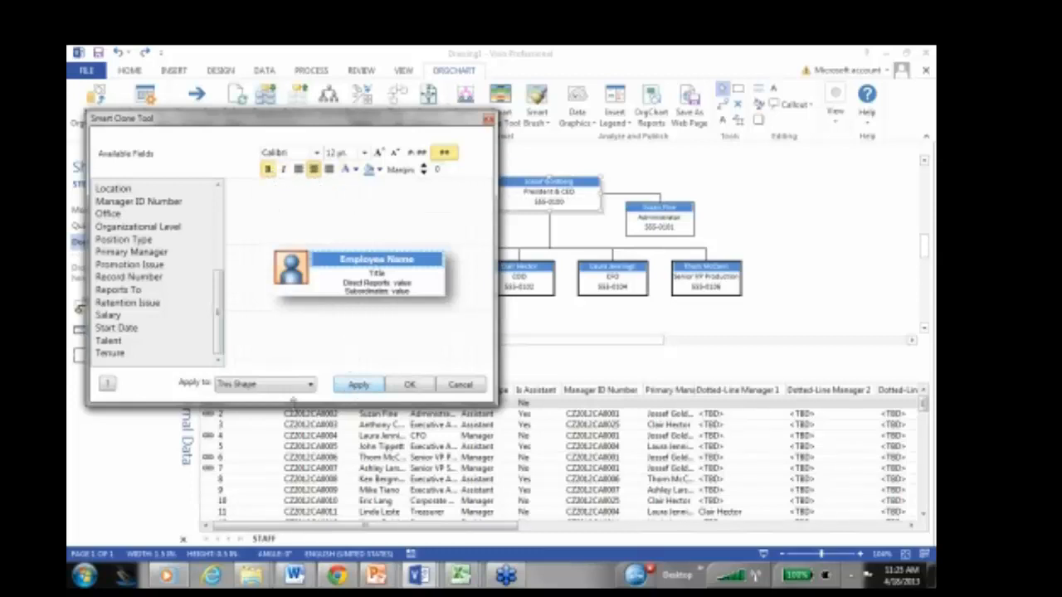
Apply the new box layout to This Shape only and accept the Smart Clone Tool settings
left_click(313, 384)
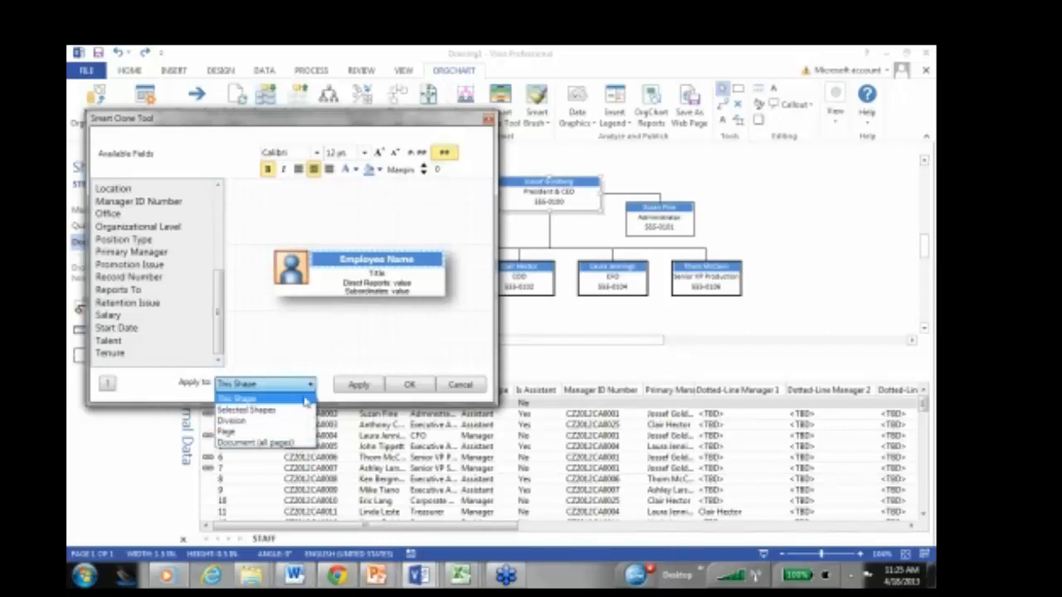
left_click(305, 400)
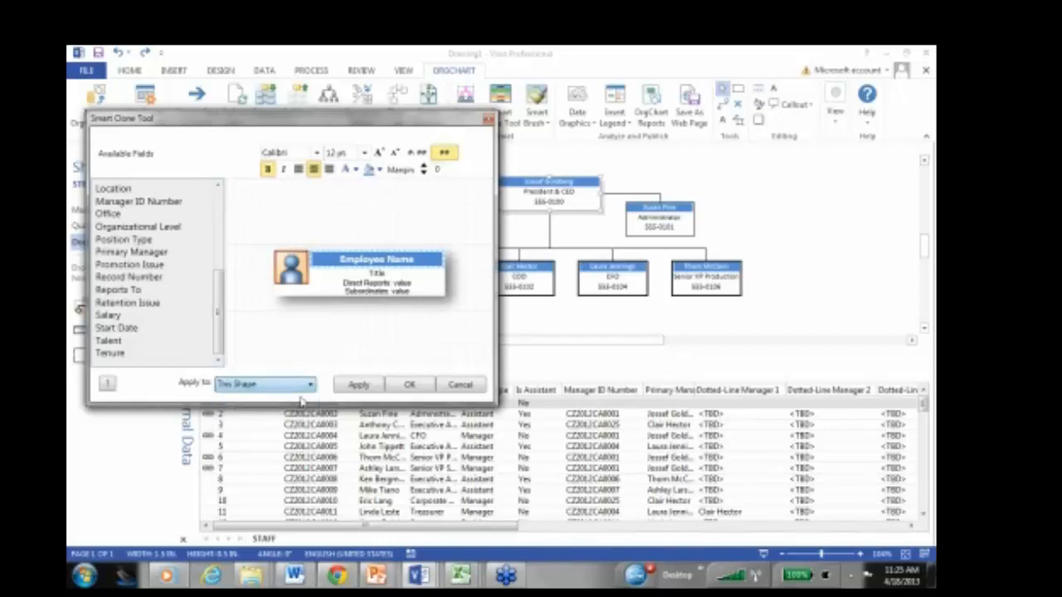
left_click(363, 386)
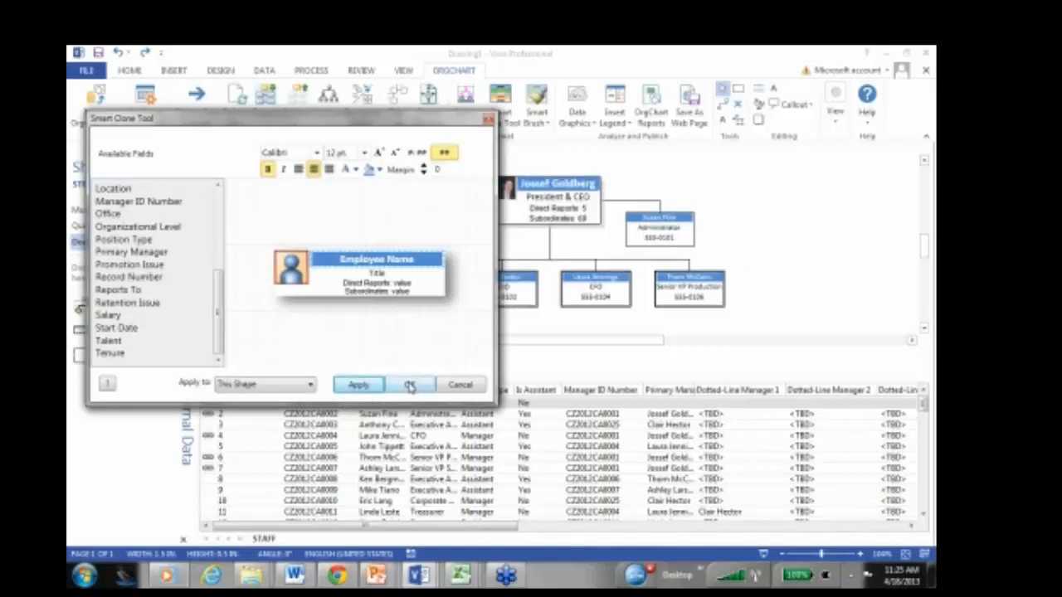
left_click(408, 384)
Widen the President & CEO box to about 2 in
left_click(498, 214)
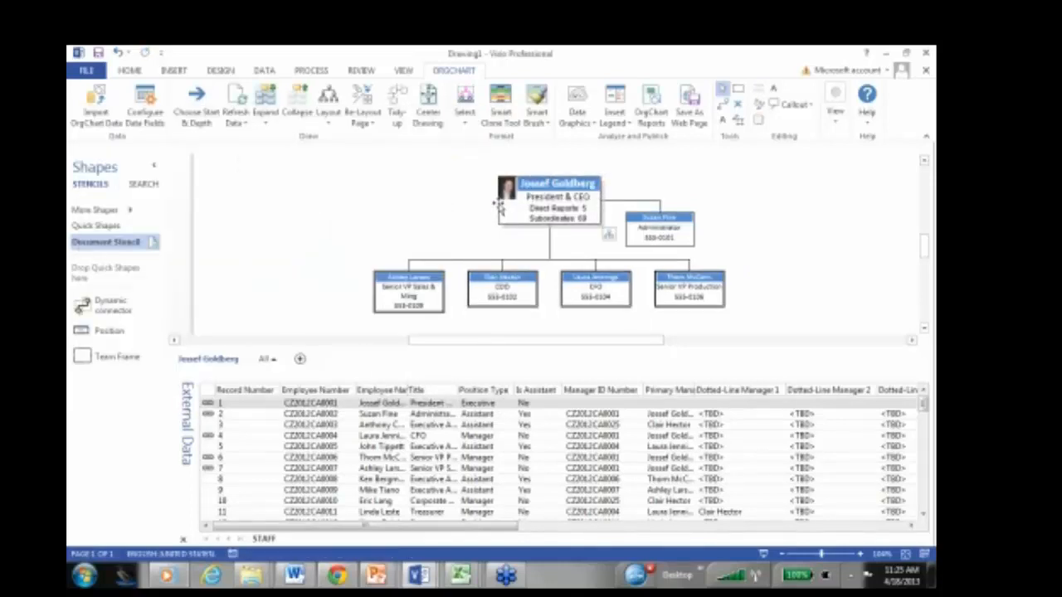
left_click(499, 209)
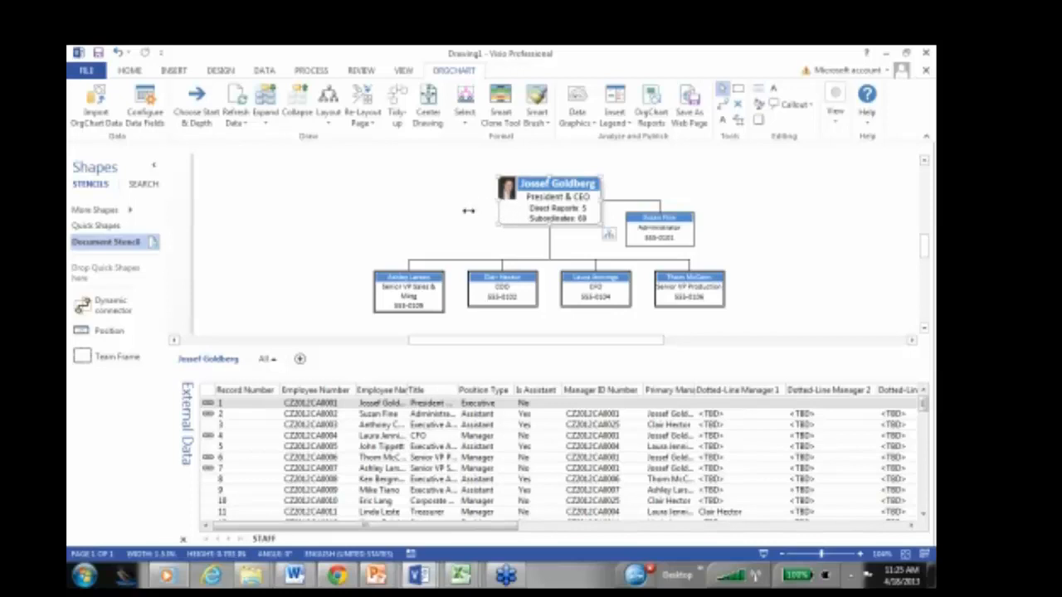
left_click_drag(469, 210, 466, 212)
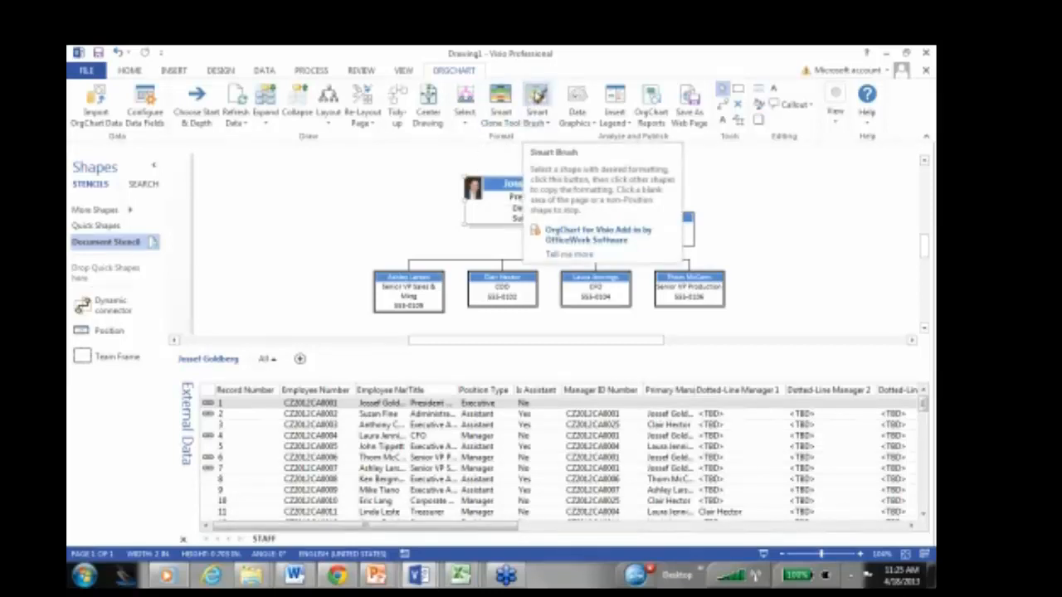
Copy the President & CEO box's fields, formatting and size to the Administrator and all four second-level manager boxes with the Smart Brush
left_click(547, 123)
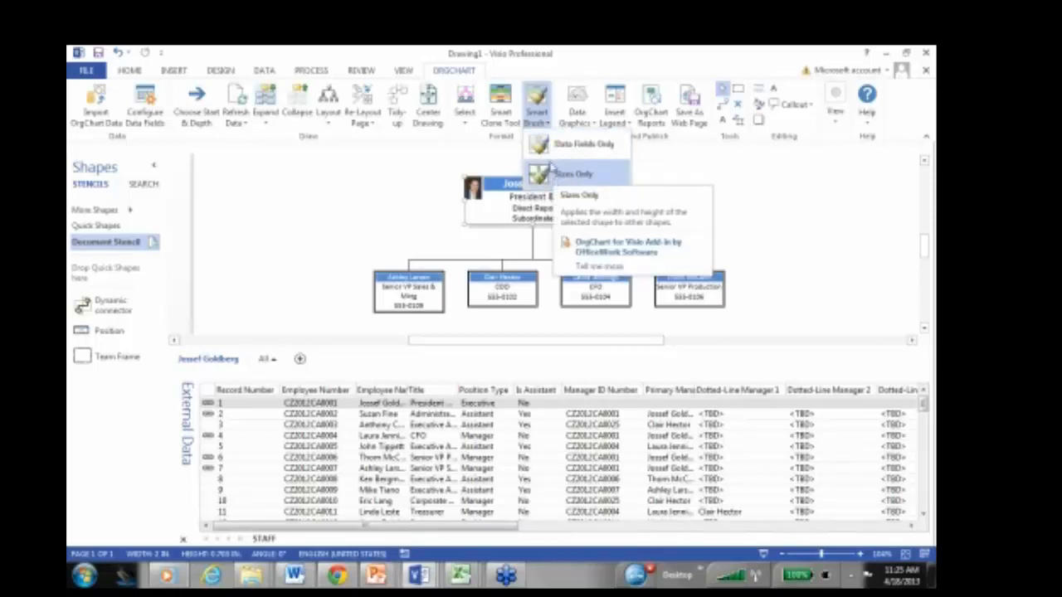
left_click(552, 173)
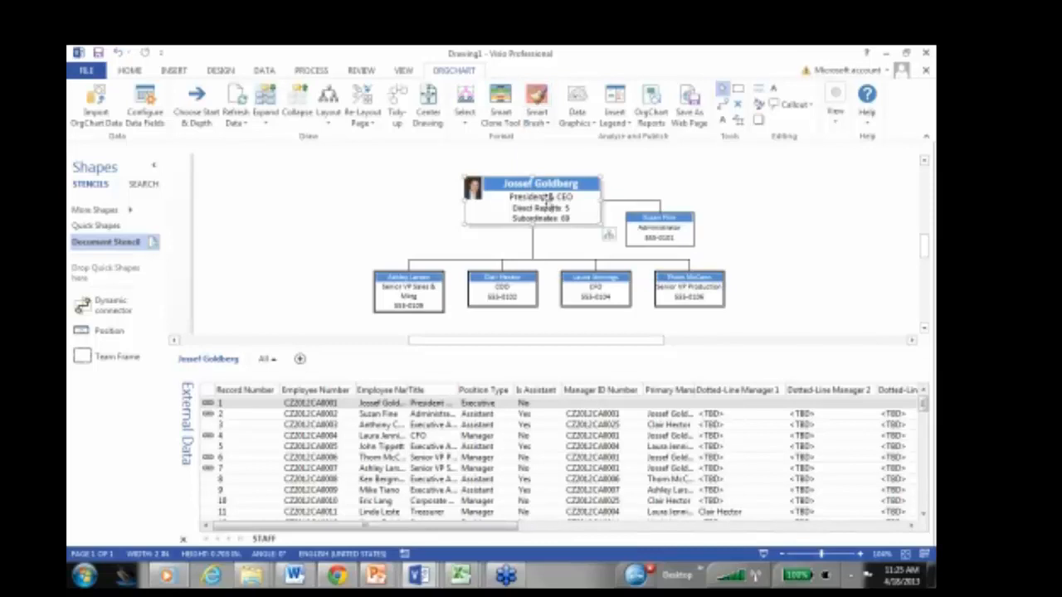
left_click(385, 287)
left_click(499, 285)
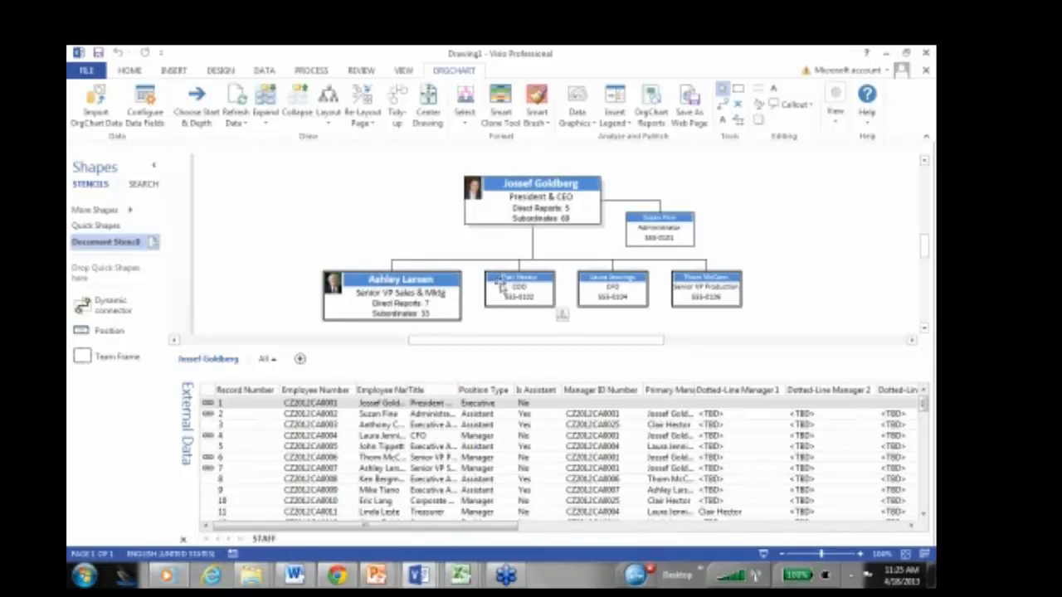
left_click(659, 237)
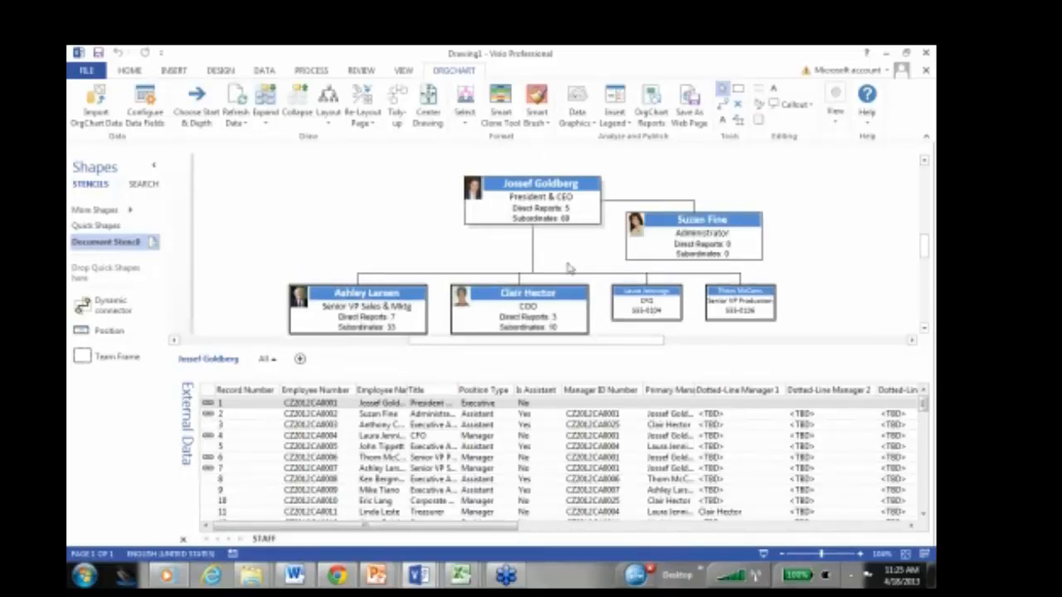
left_click_drag(576, 257, 751, 454)
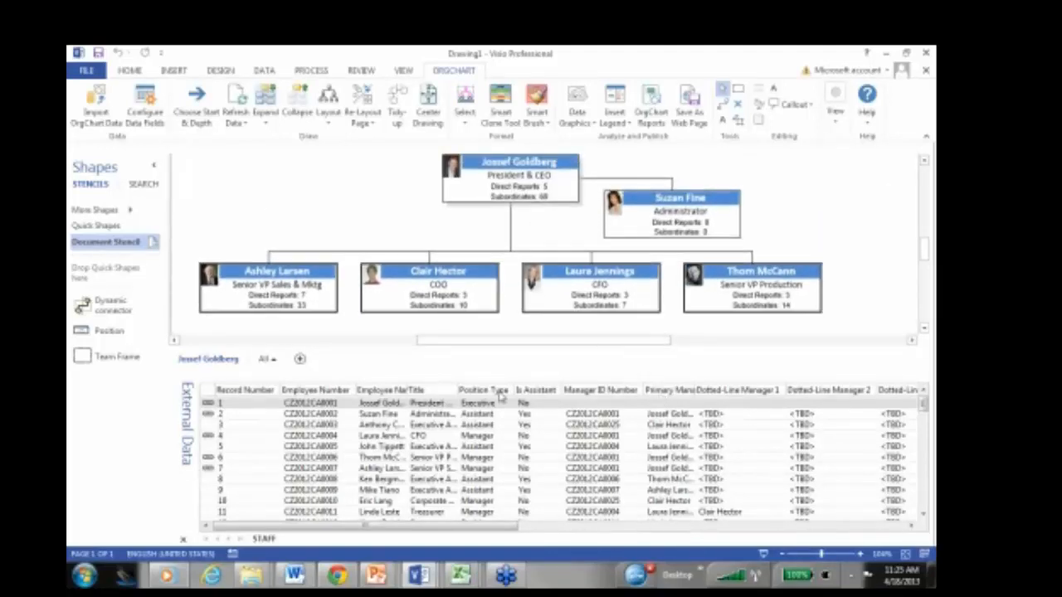
Hide the External Data window and expand the COO's direct reports on the current page
left_click(185, 542)
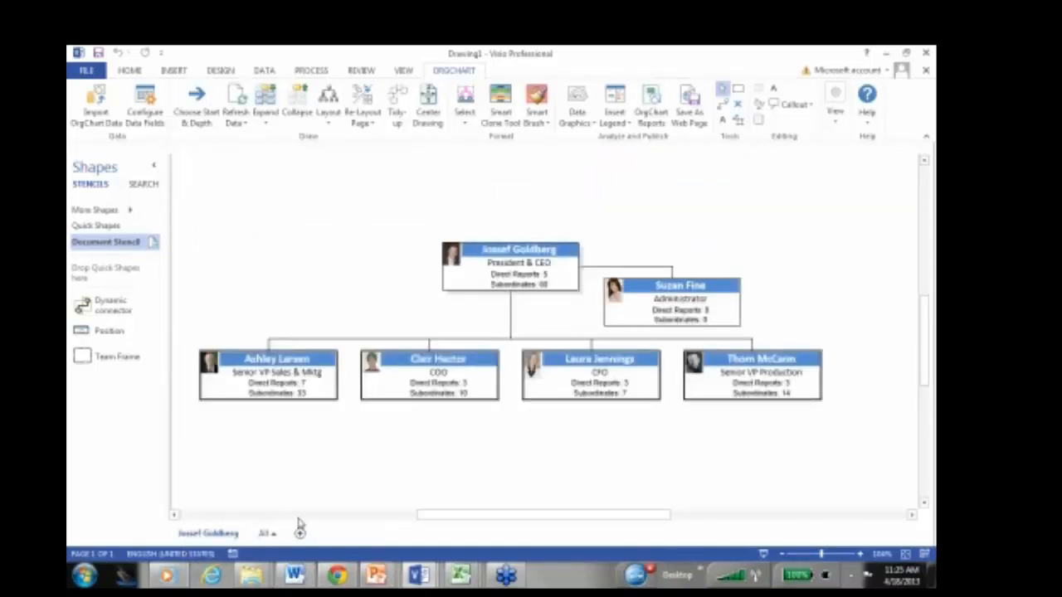
scroll(391, 420, "down", 2)
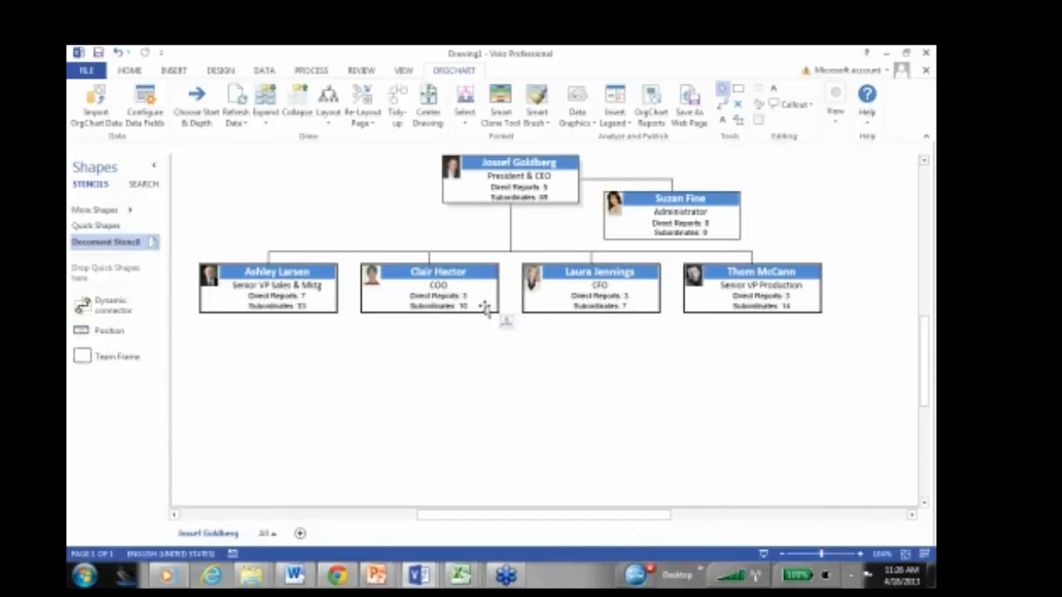
left_click(520, 326)
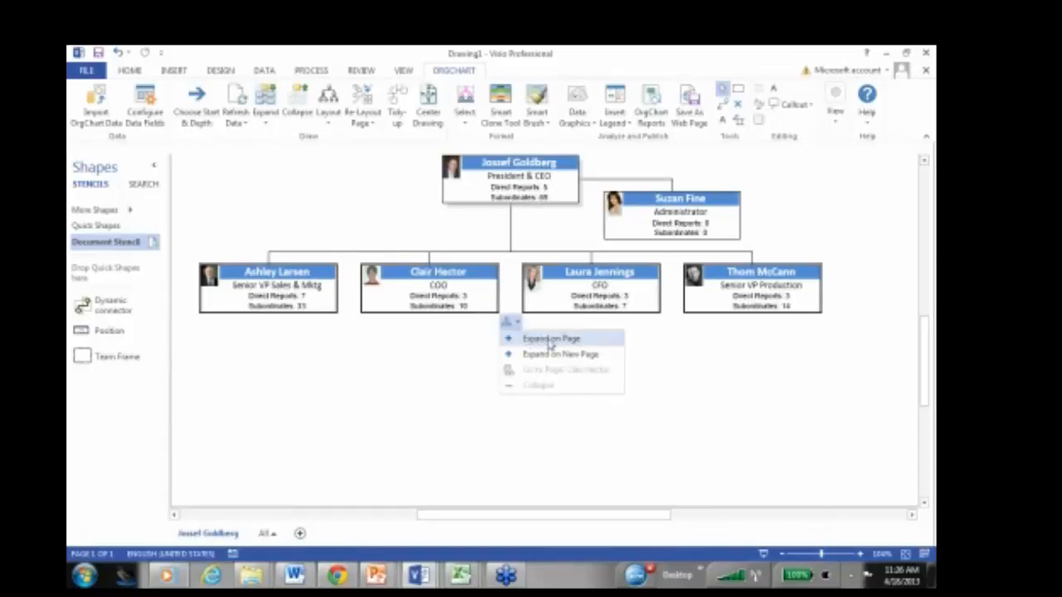
left_click(550, 340)
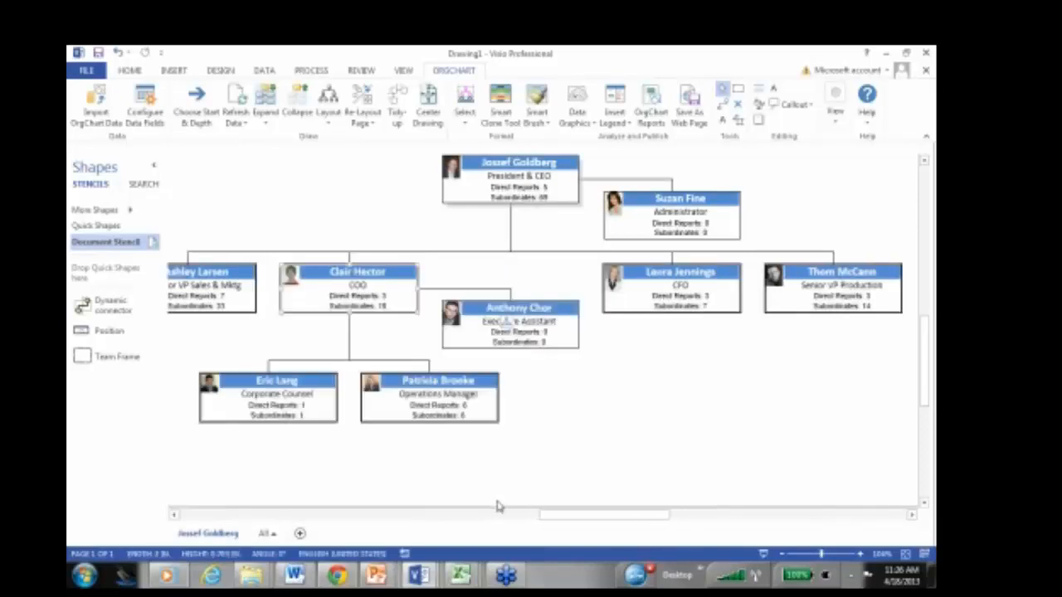
double_click(349, 305)
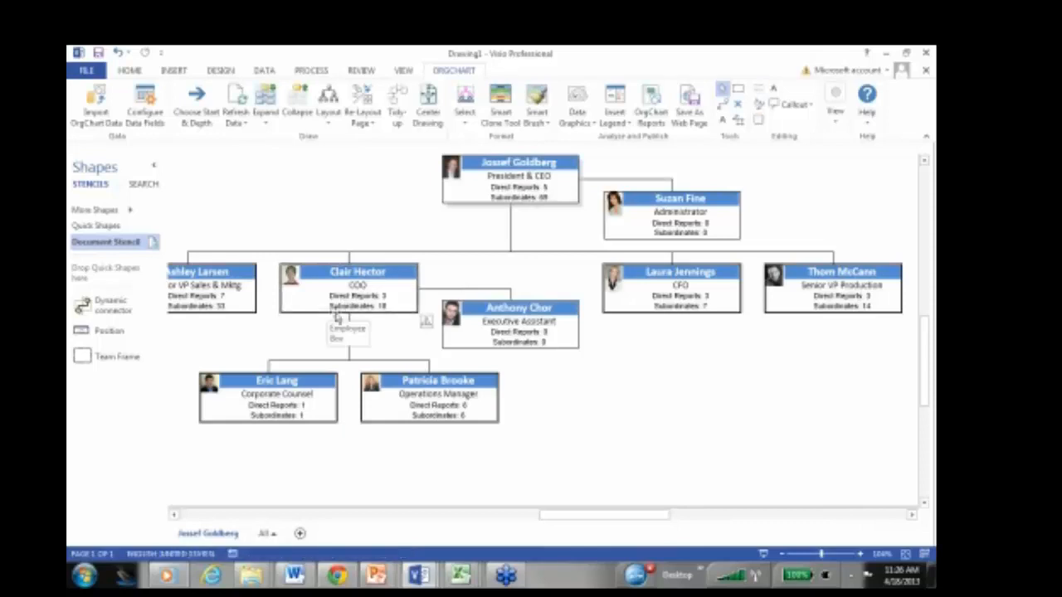
Arrange the COO's direct reports in the Vertical Right layout
left_click(328, 116)
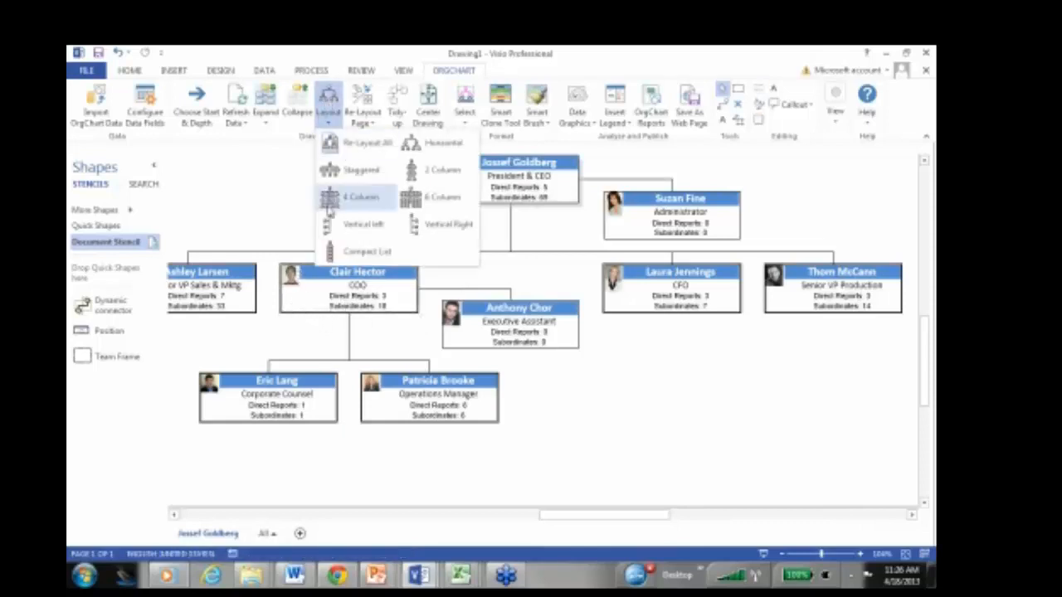
left_click(428, 230)
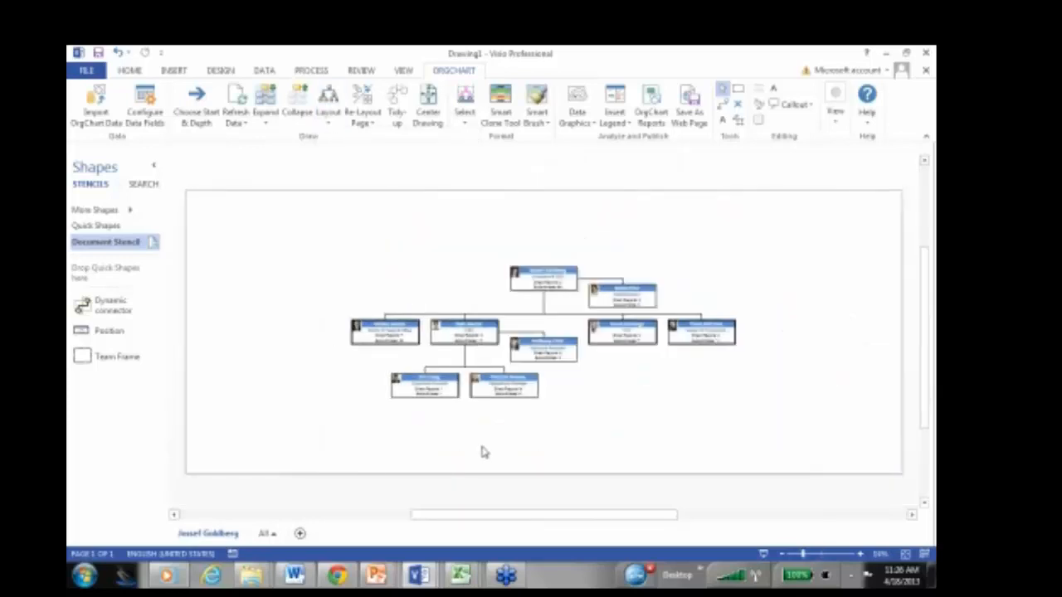
left_click(434, 332)
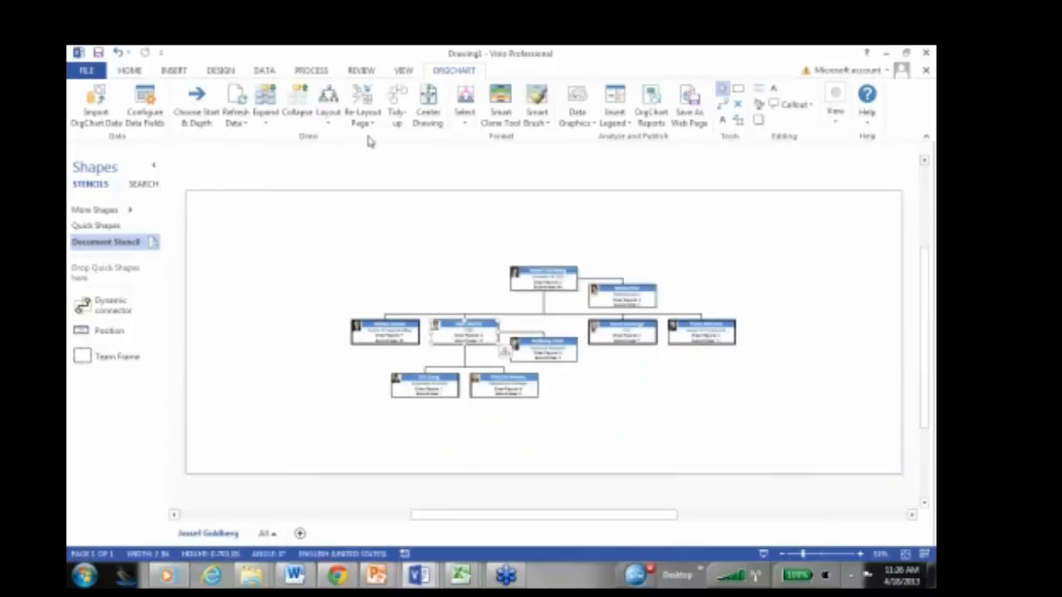
left_click(330, 122)
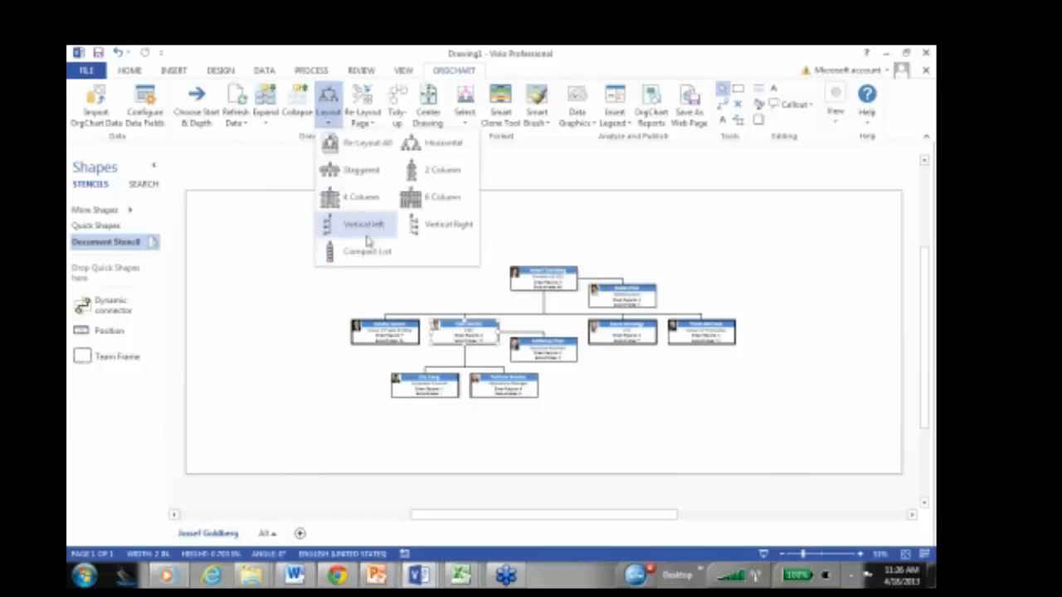
left_click(423, 231)
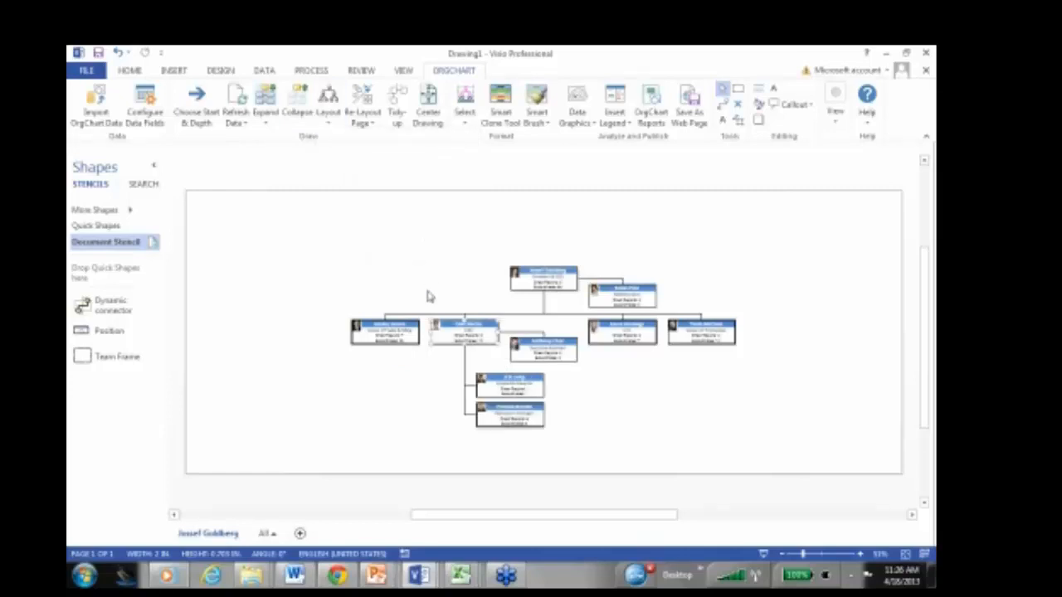
scroll(648, 454, "up", 2)
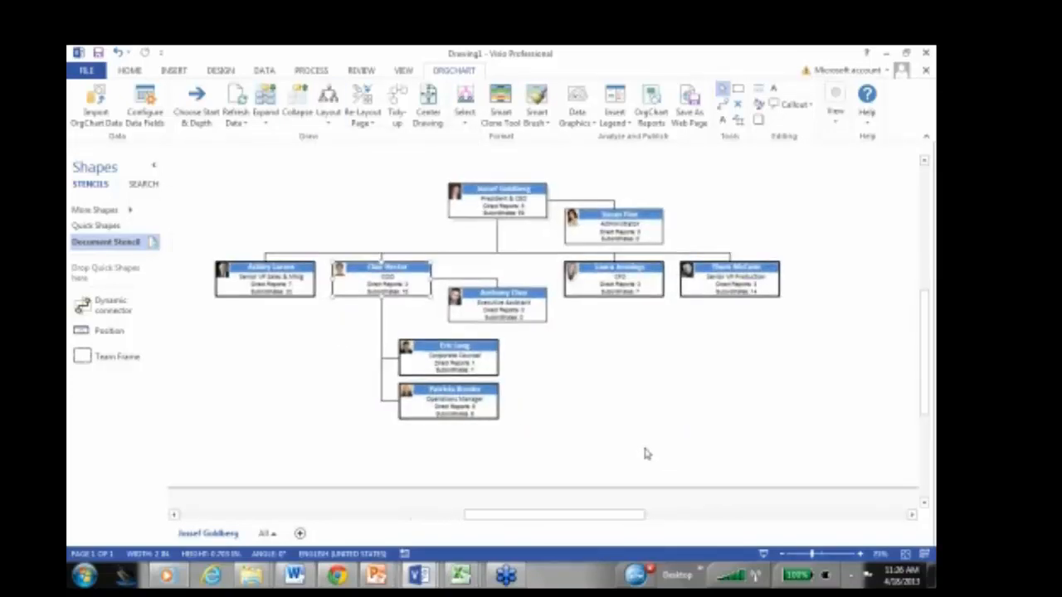
scroll(519, 448, "up", 1)
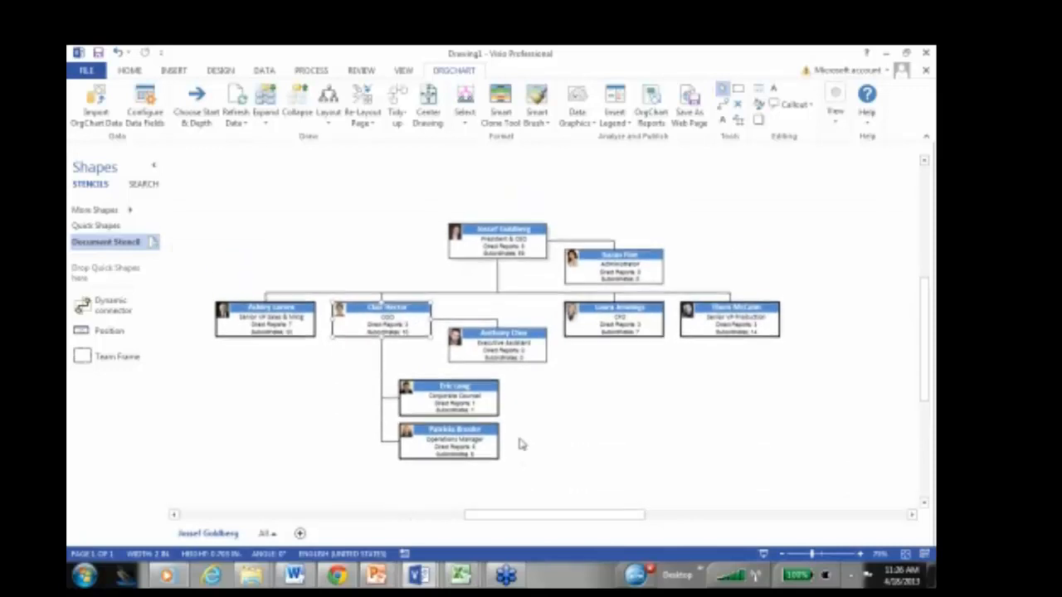
scroll(520, 441, "up", 2)
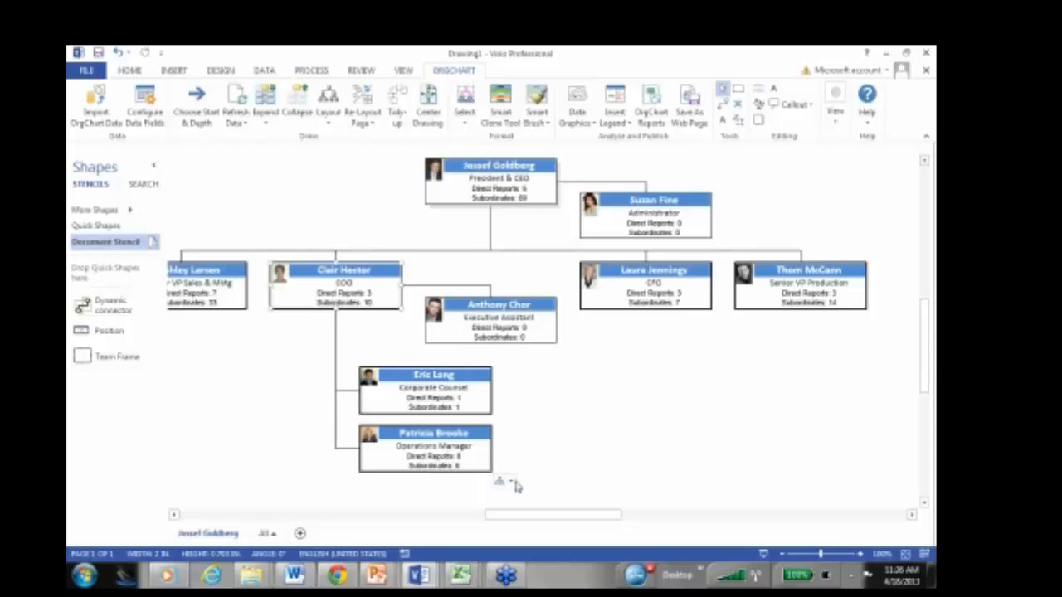
Collapse the COO's branch on the main page and expand the direct reports on a new page instead
left_click(419, 320)
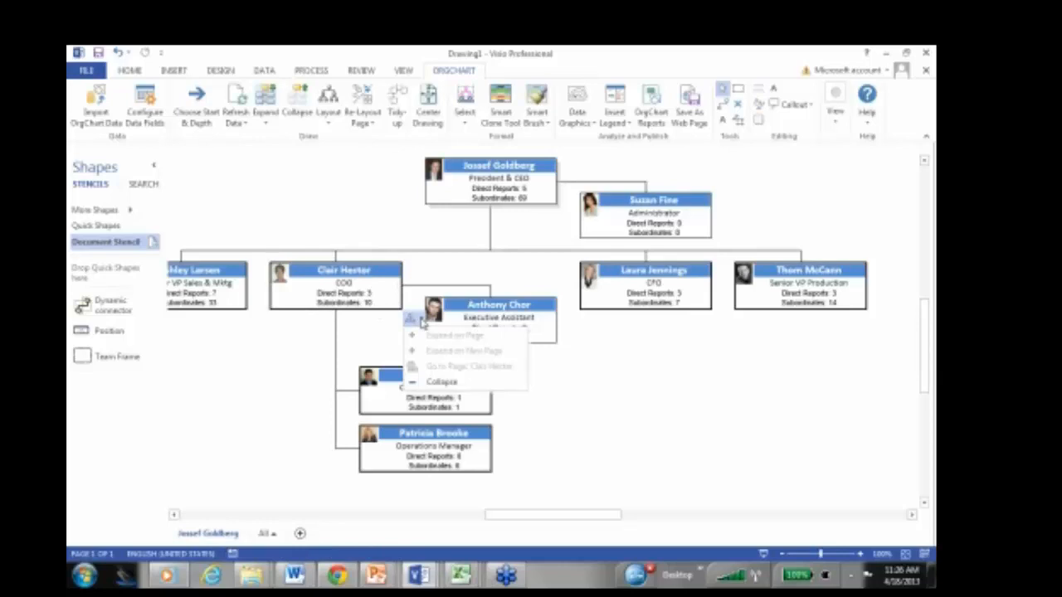
left_click(436, 384)
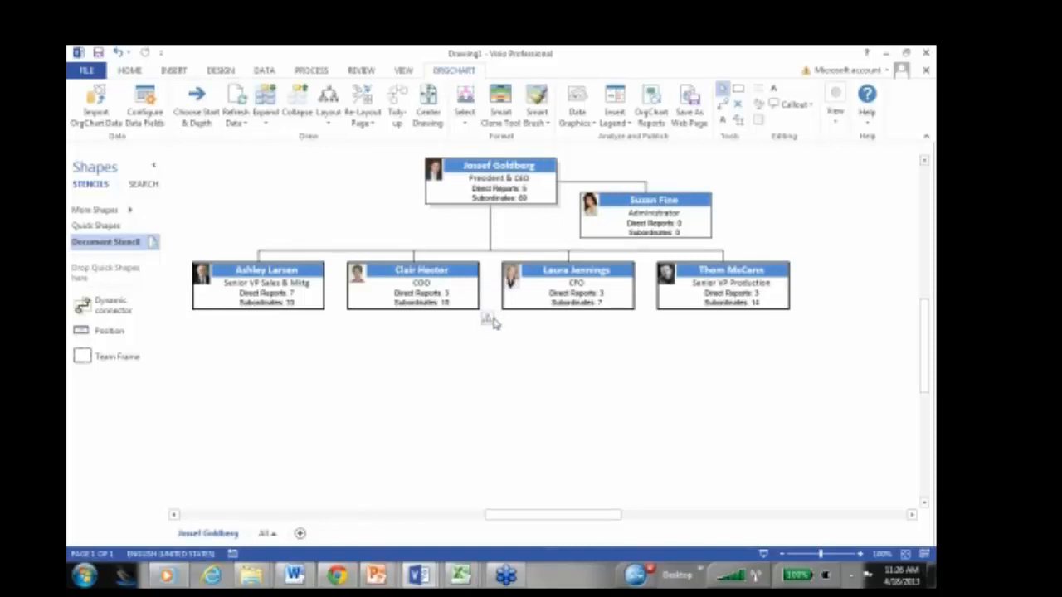
left_click(488, 320)
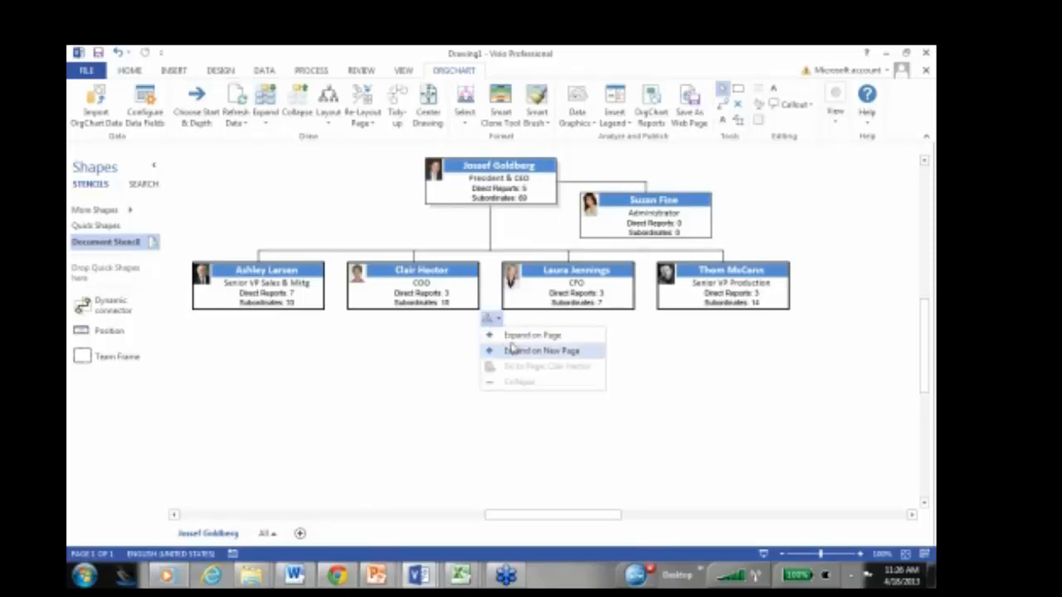
left_click(520, 352)
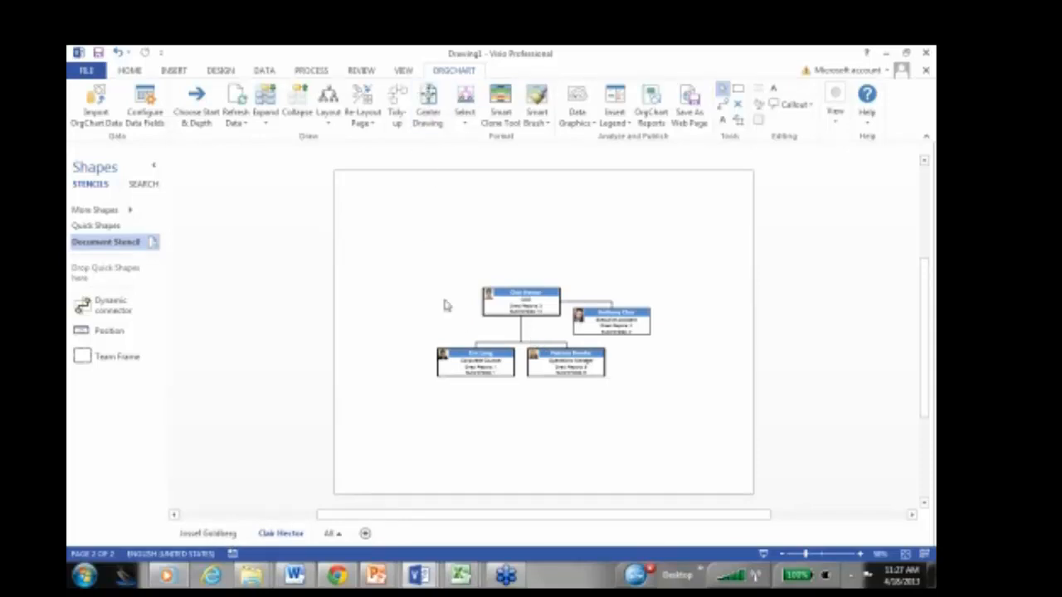
Follow the COO box's link from the new page to the top-level chart and back again
scroll(521, 325, "up", 1)
scroll(521, 326, "up", 3)
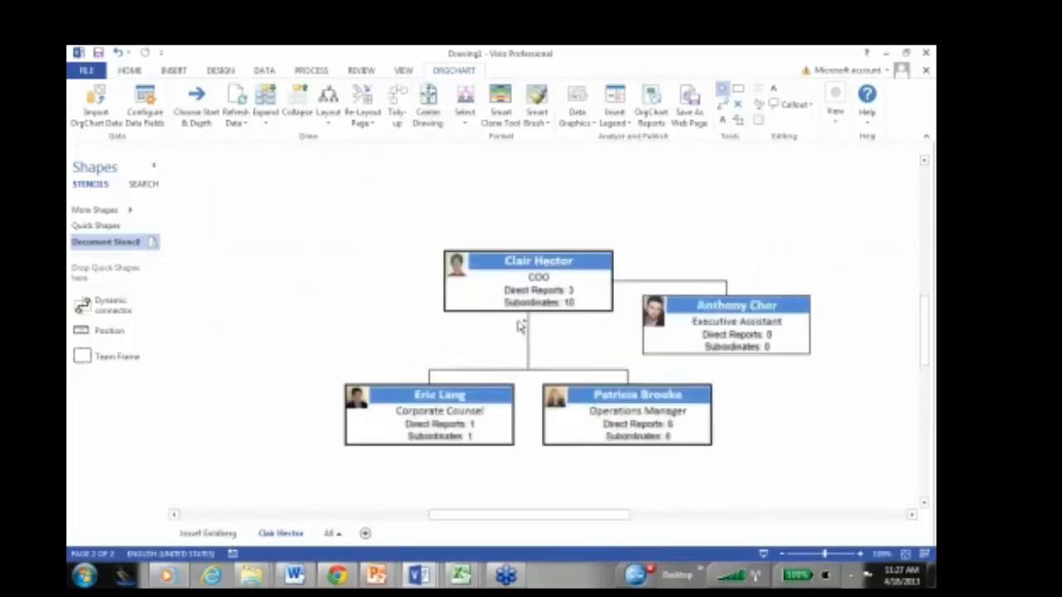
double_click(511, 271)
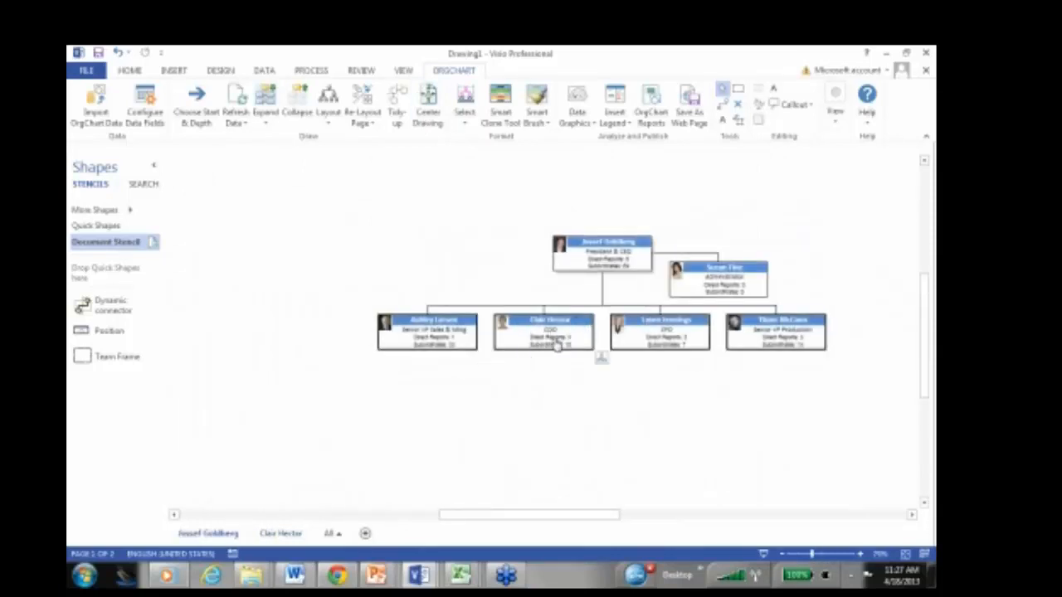
double_click(550, 331)
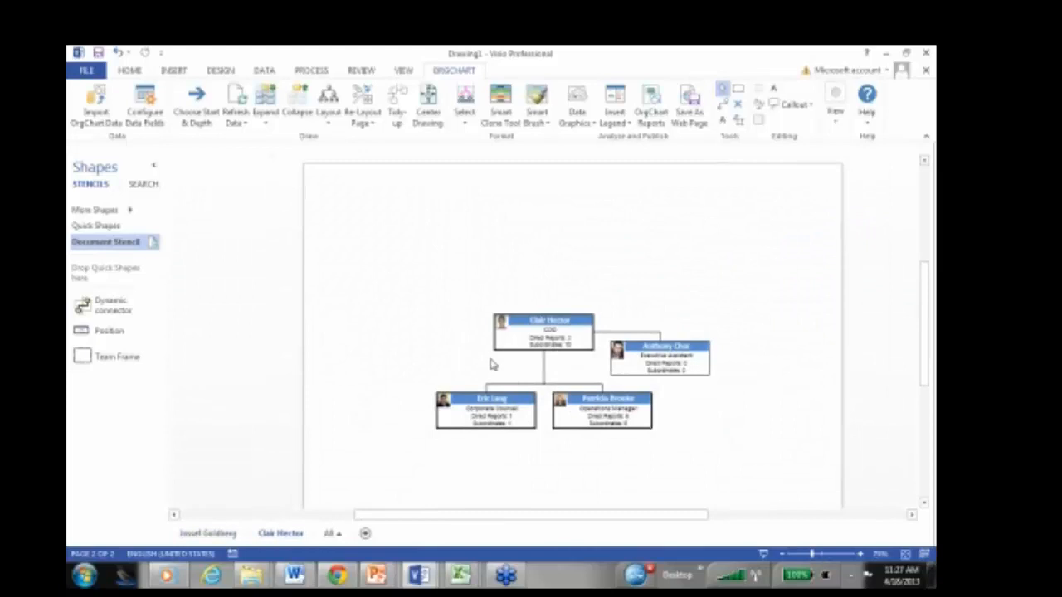
Expand the Corporate Counsel and Operations Manager boxes together on the COO's page and center the drawing
scroll(493, 350, "down", 5)
scroll(495, 348, "up", 3)
scroll(493, 346, "up", 2)
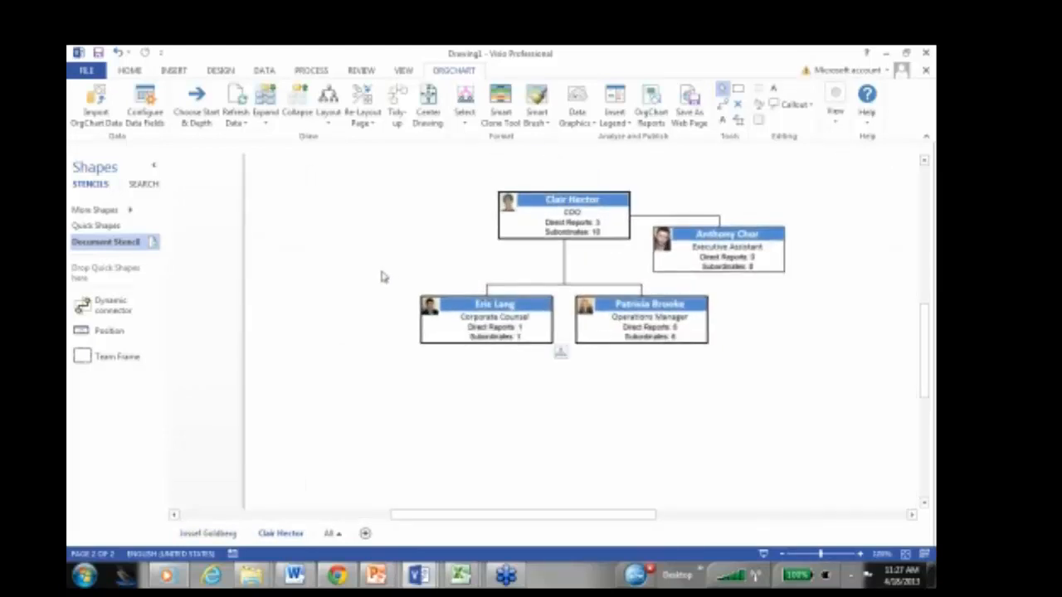
left_click_drag(383, 277, 645, 346)
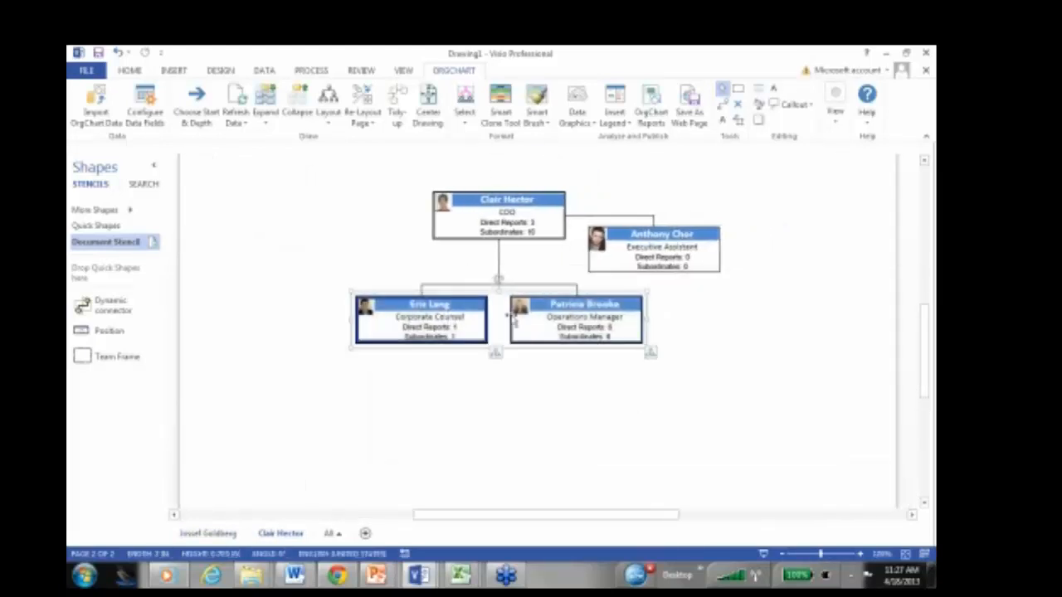
left_click(266, 125)
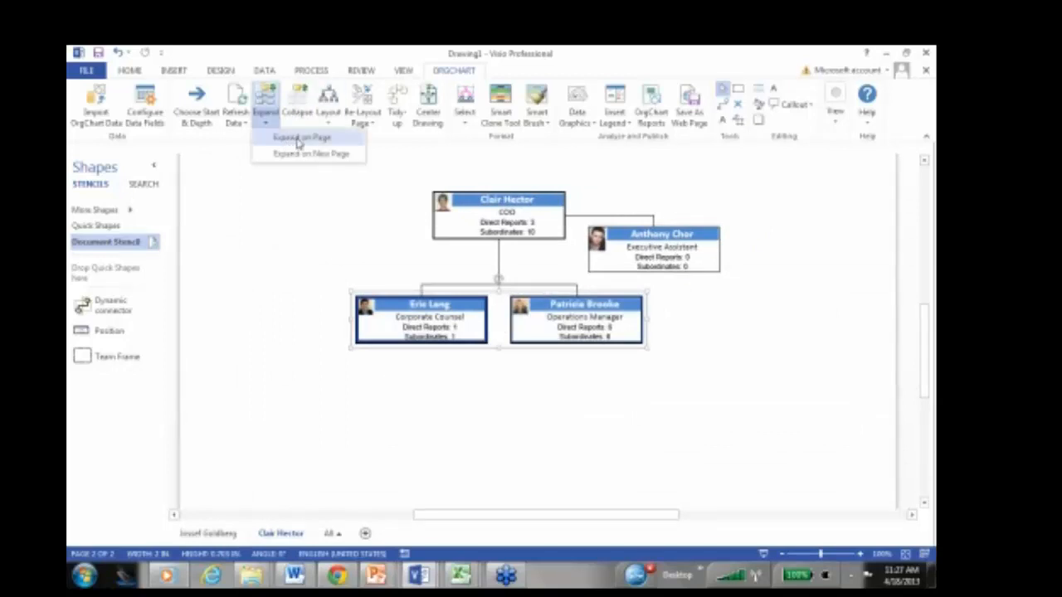
left_click(299, 139)
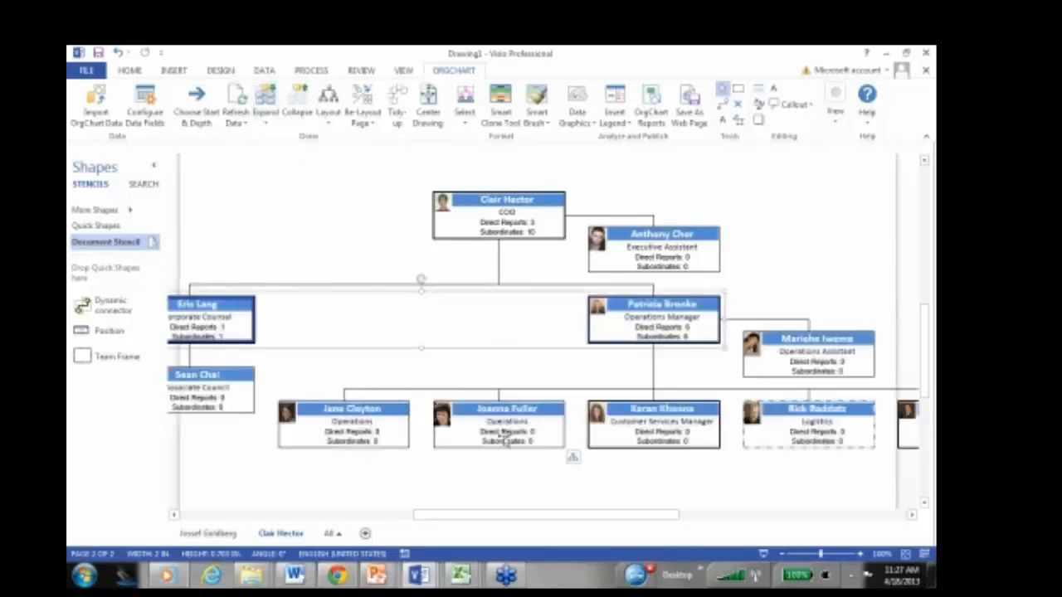
left_click(356, 218)
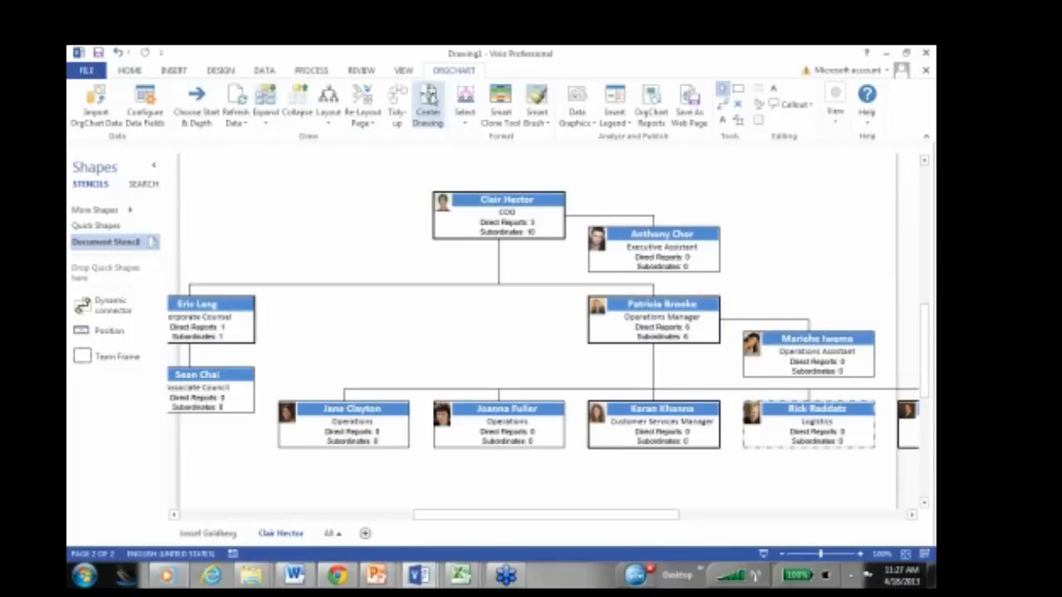
left_click(427, 104)
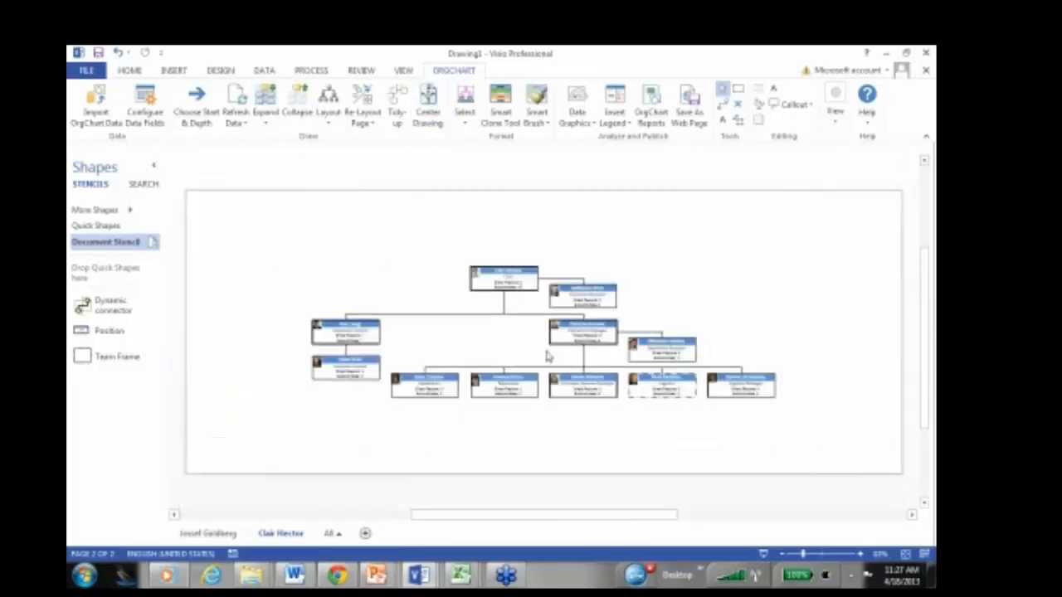
Arrange the Operations Manager's direct reports in the 2 Column layout and inspect the rearranged boxes up close
left_click(585, 336)
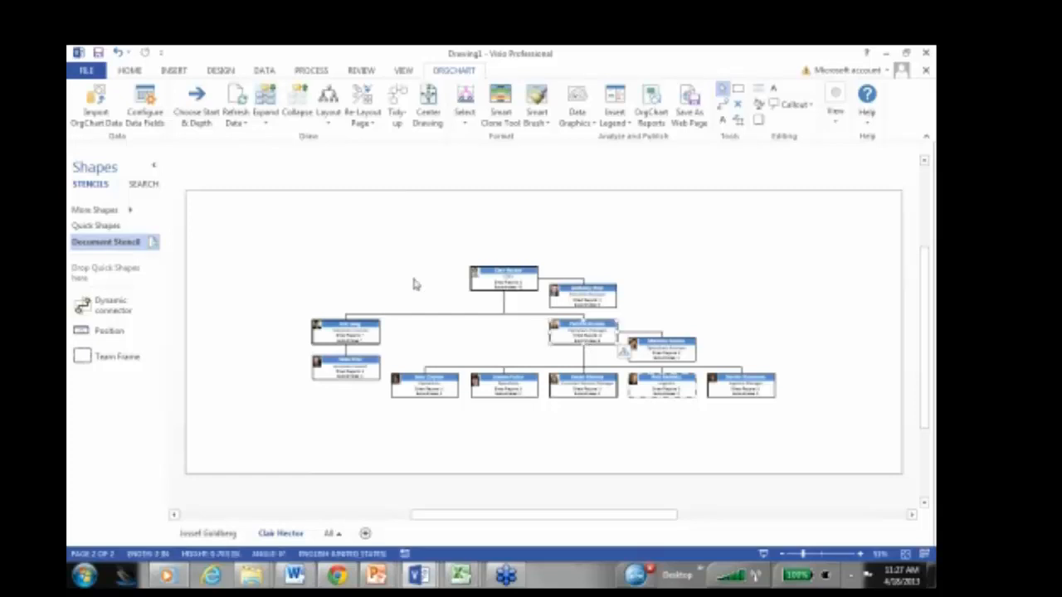
left_click(327, 117)
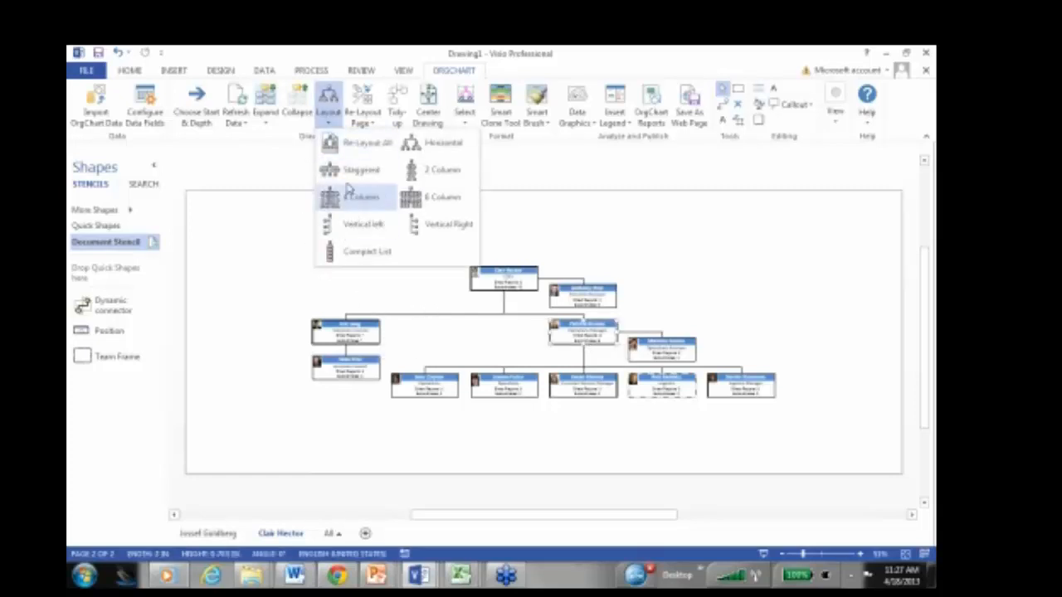
left_click(435, 172)
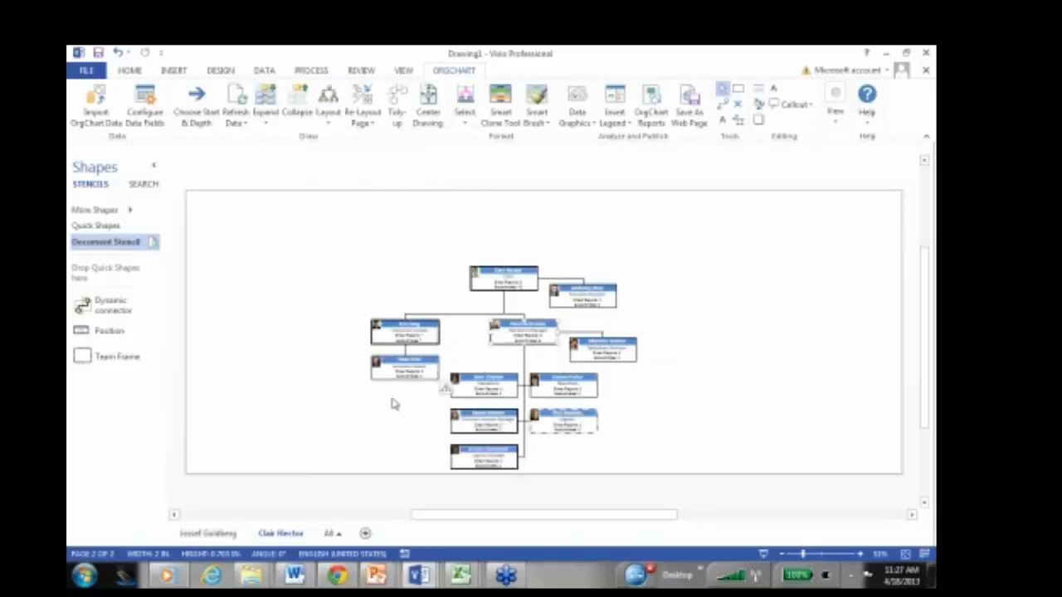
scroll(394, 404, "up", 5)
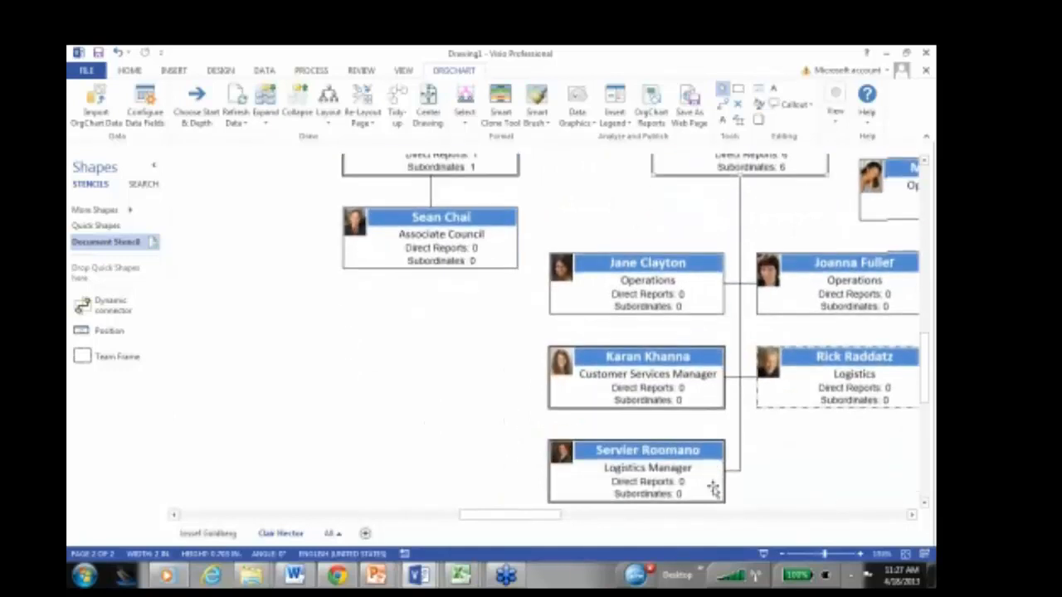
left_click(766, 400)
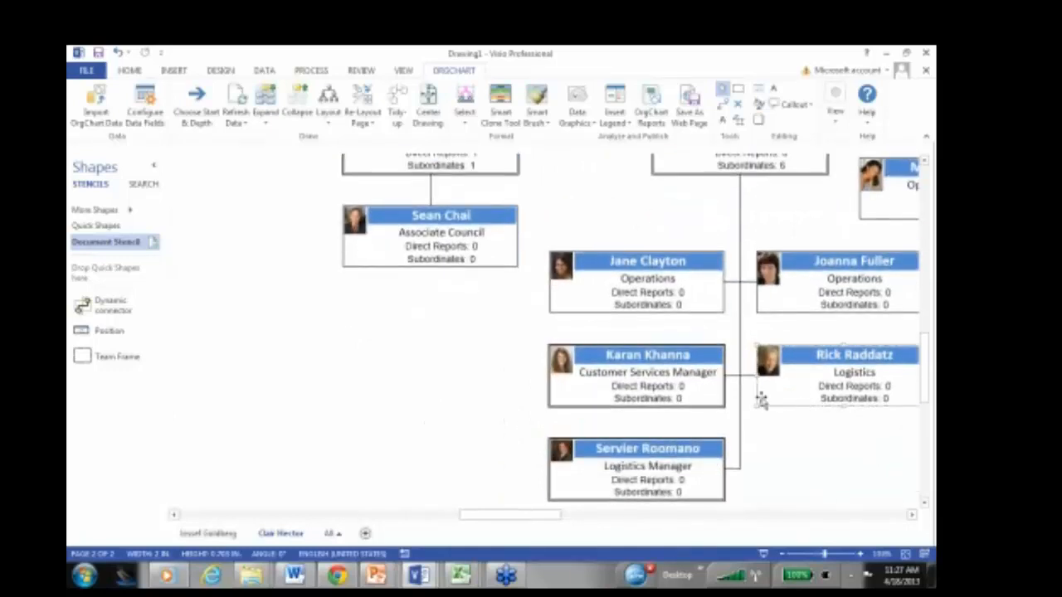
left_click(789, 423)
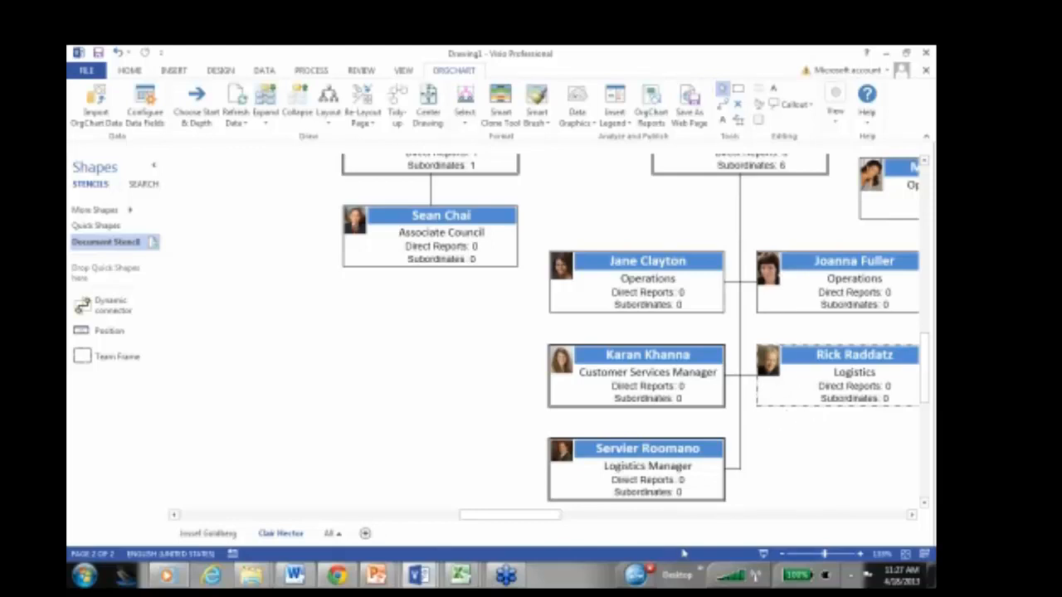
left_click_drag(514, 515, 543, 531)
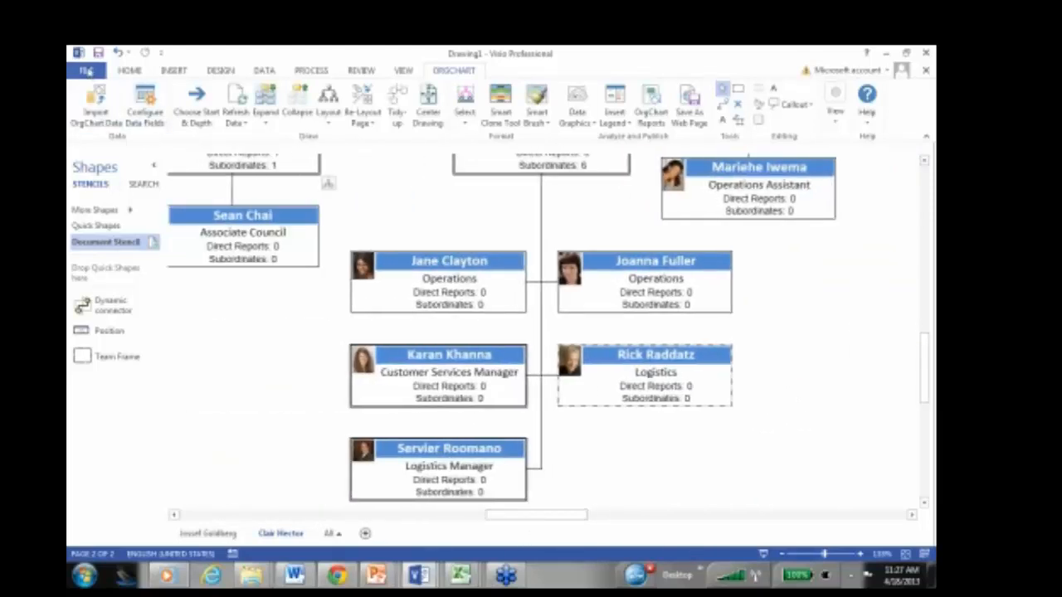
Start saving a copy of the drawing on the computer and browse to the Desktop's OrgChart for Visio folder
left_click(87, 70)
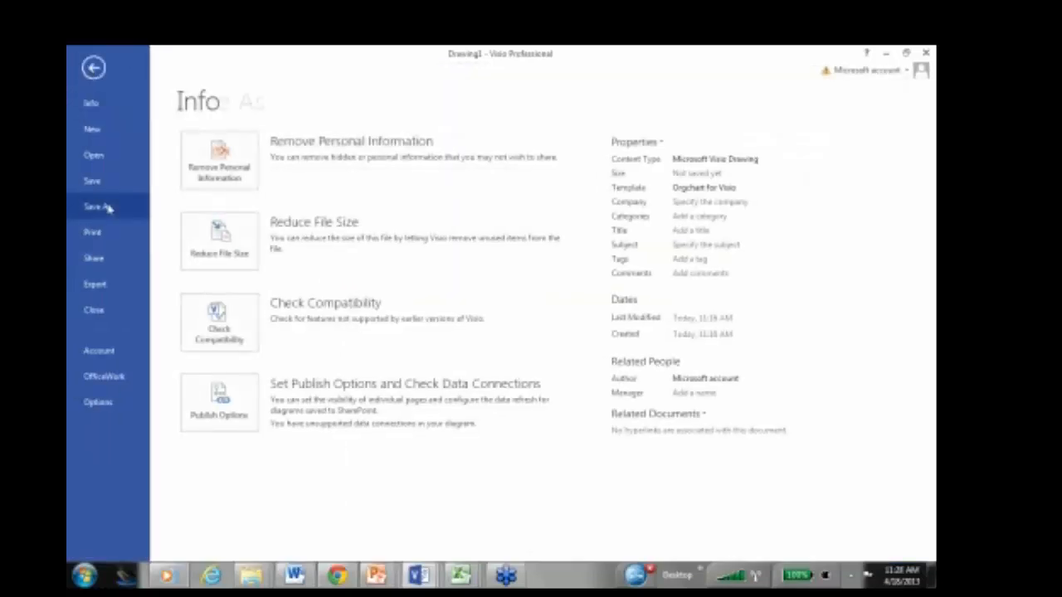
left_click(101, 207)
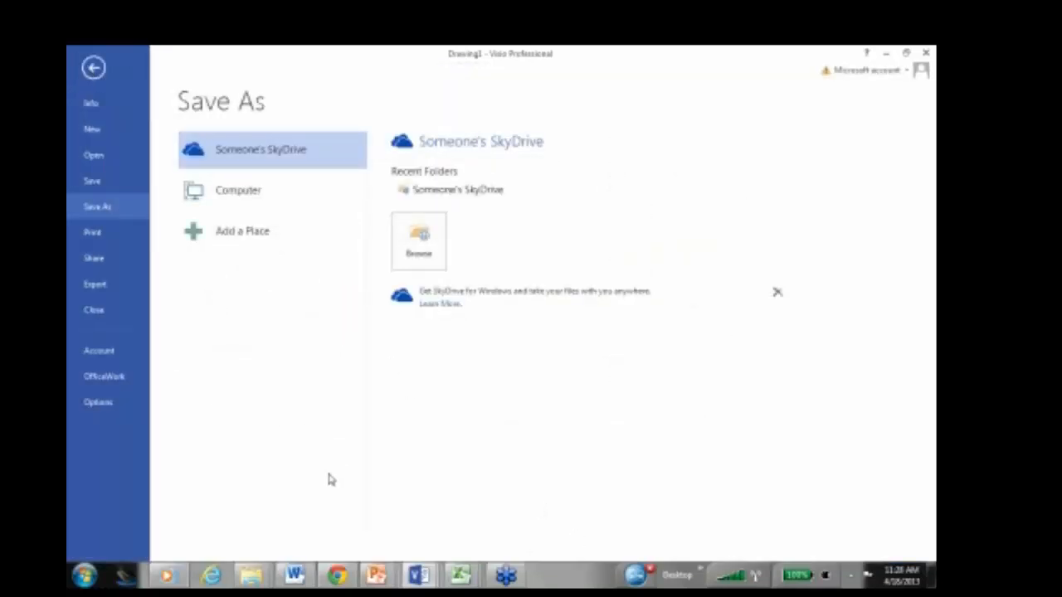
left_click(246, 191)
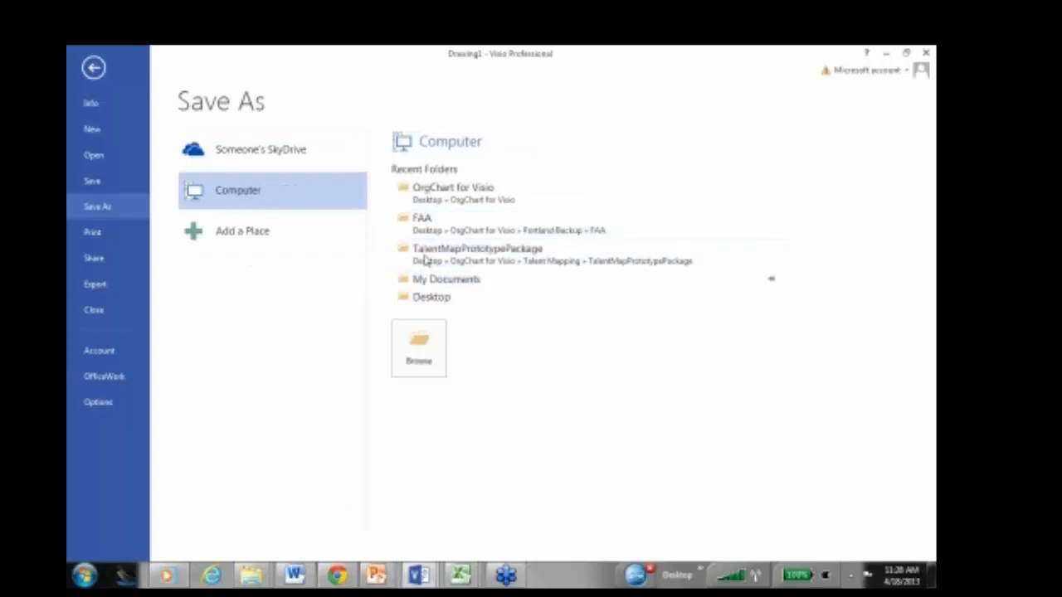
left_click(422, 190)
double_click(420, 189)
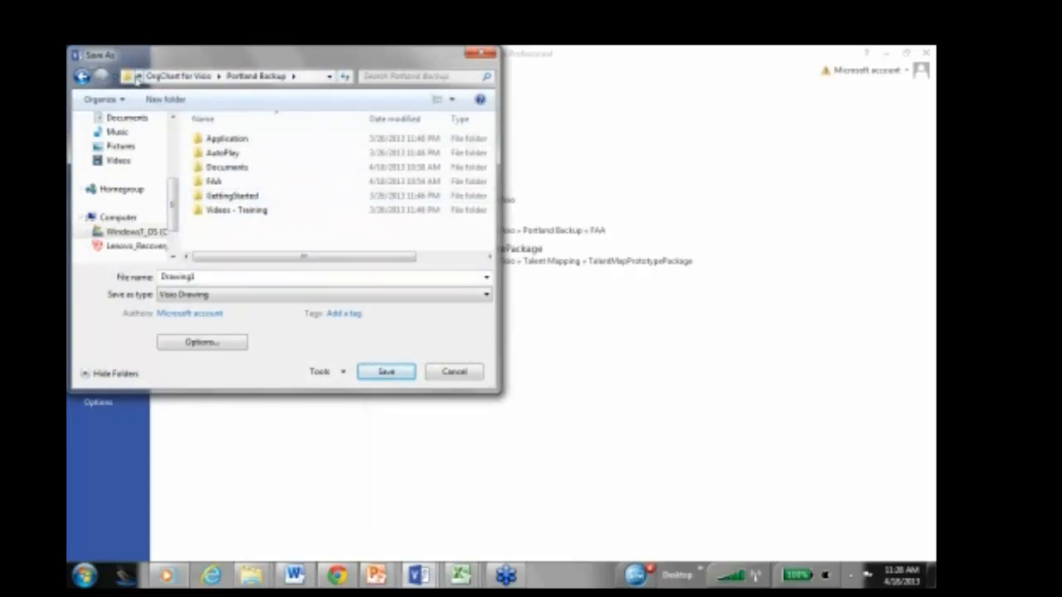
left_click(138, 76)
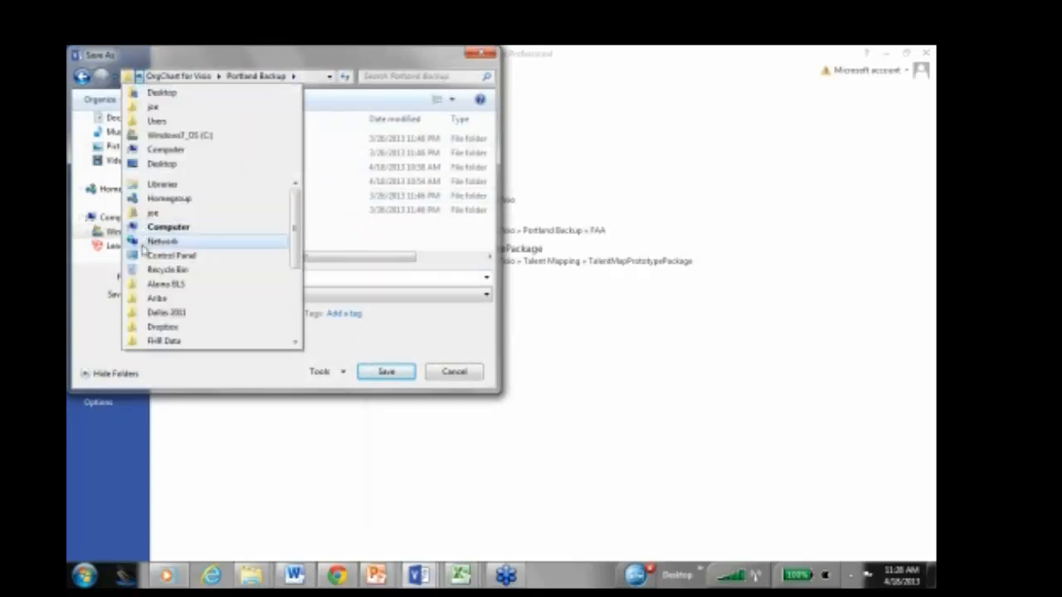
left_click(163, 164)
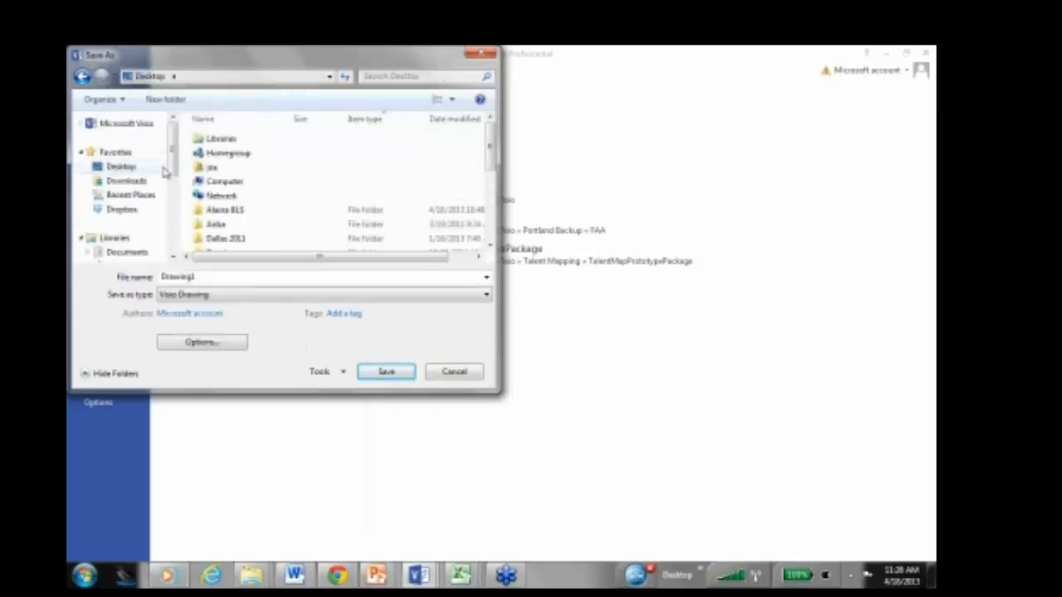
left_click(237, 208)
scroll(240, 213, "down", 2)
scroll(239, 213, "down", 2)
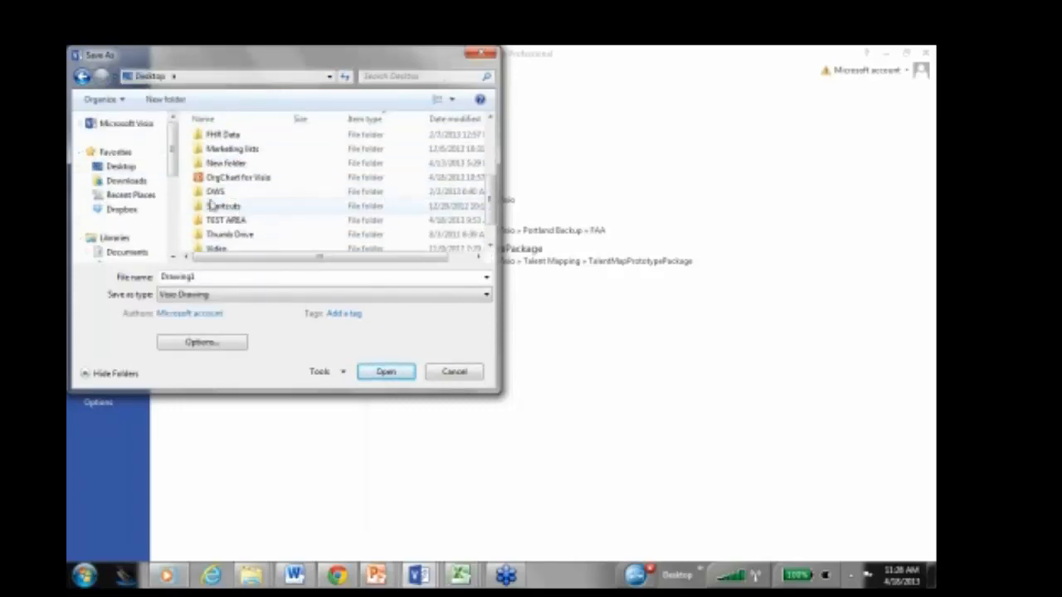
double_click(218, 185)
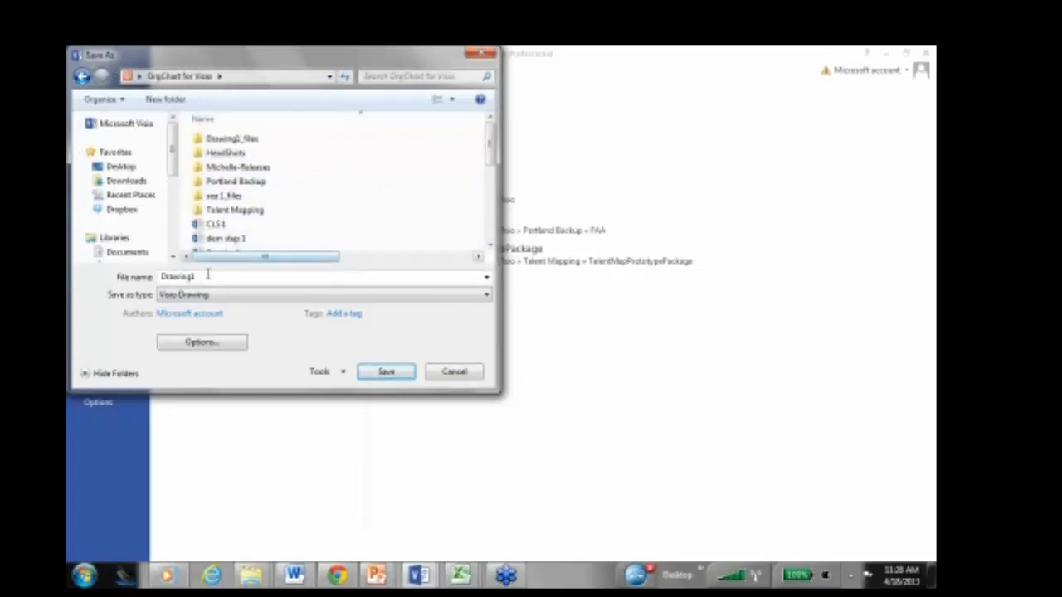
Name the drawing "4-18 step 1" and save it as a Visio Drawing
left_click_drag(204, 277, 90, 253)
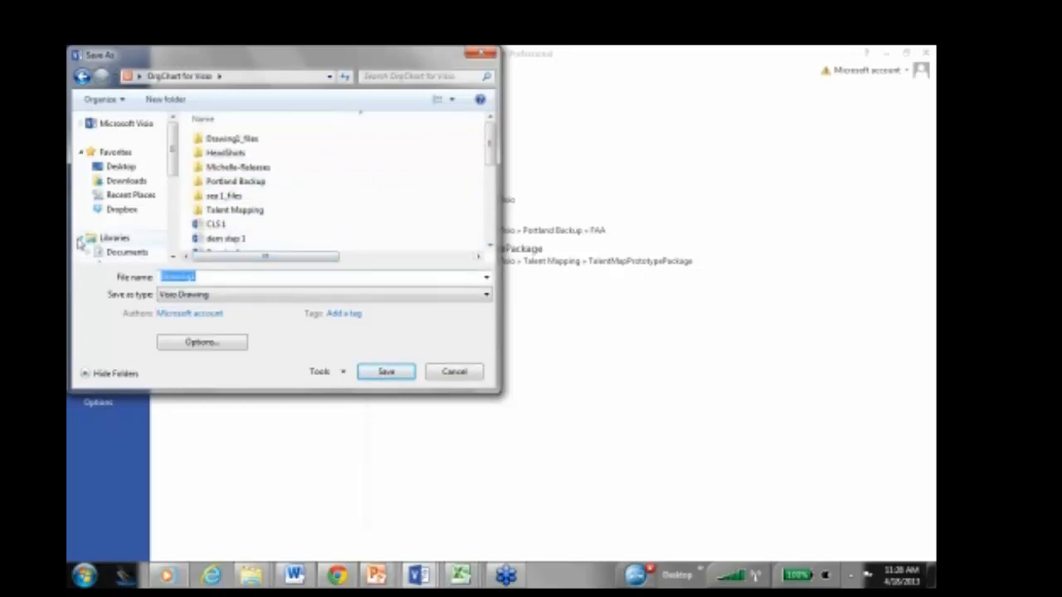
type("4-18 step 1")
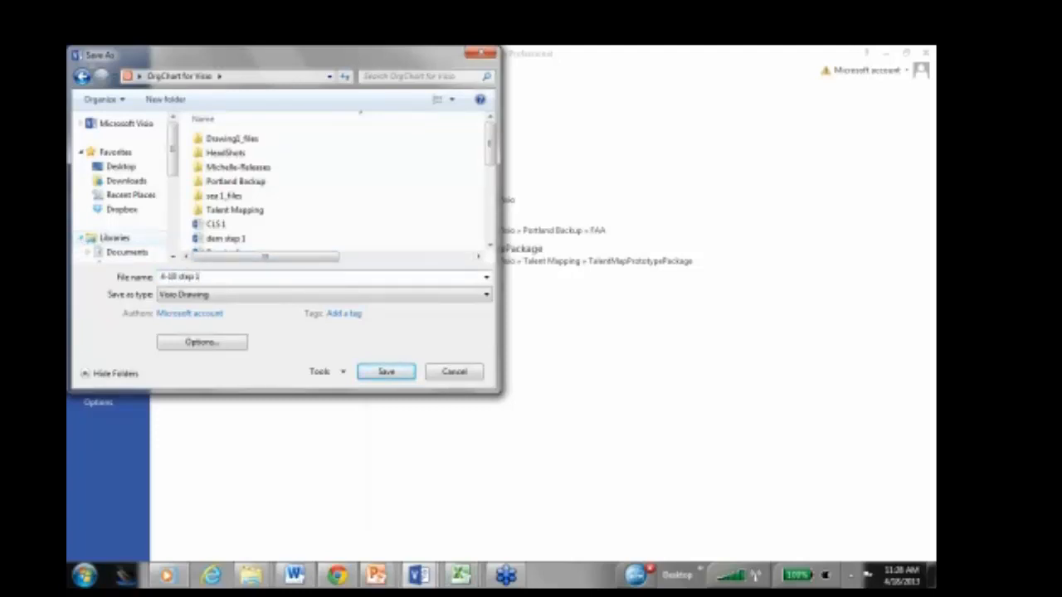
key("Return")
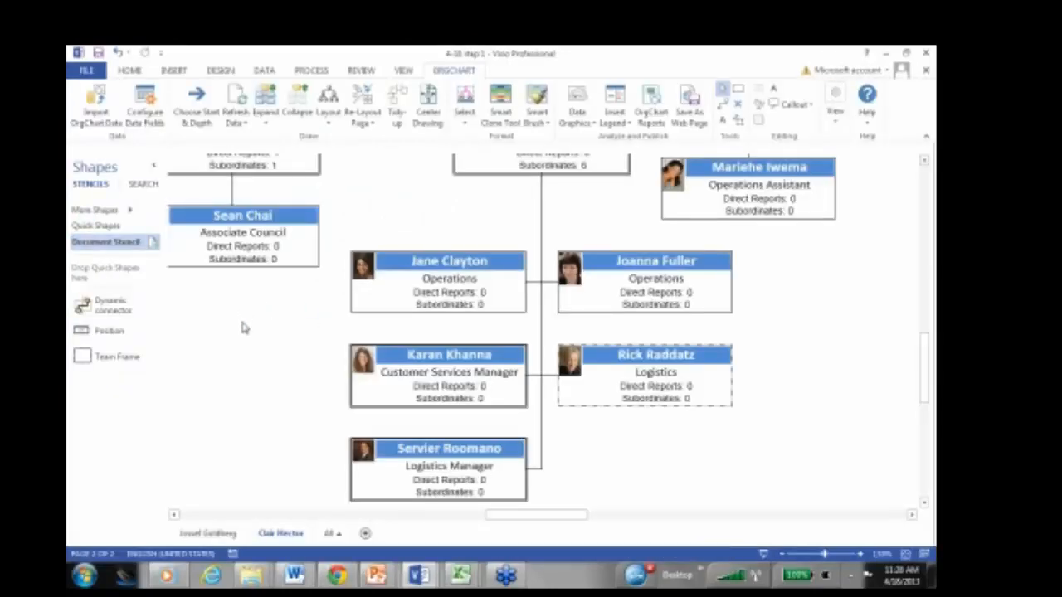
Remove the Subordinates and Direct Reports fields from the Executive Assistant's box with the Smart Clone Tool, applied to this shape only
scroll(244, 328, "down", 3)
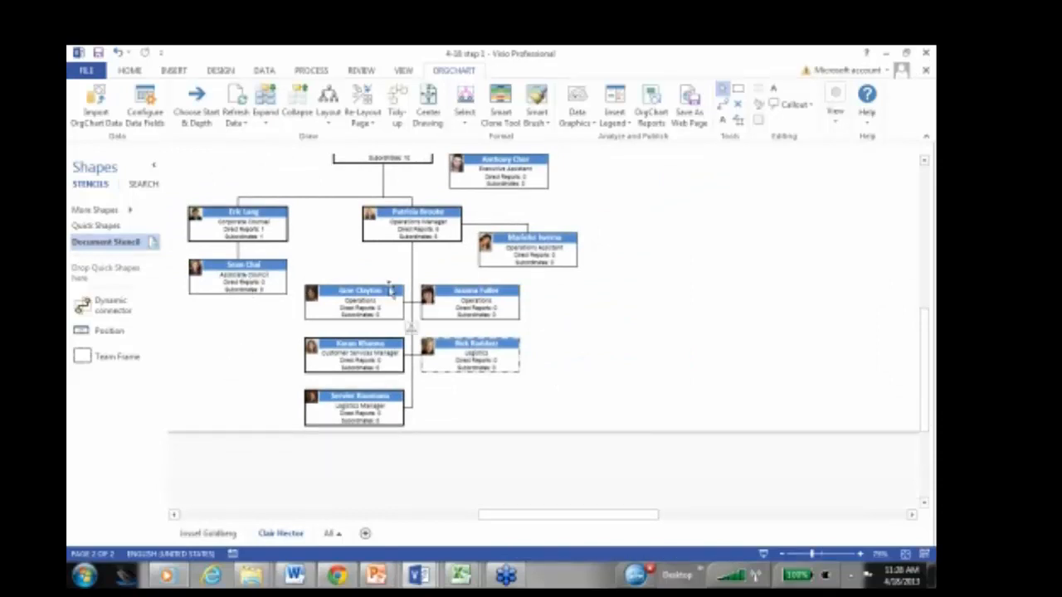
scroll(307, 290, "up", 3)
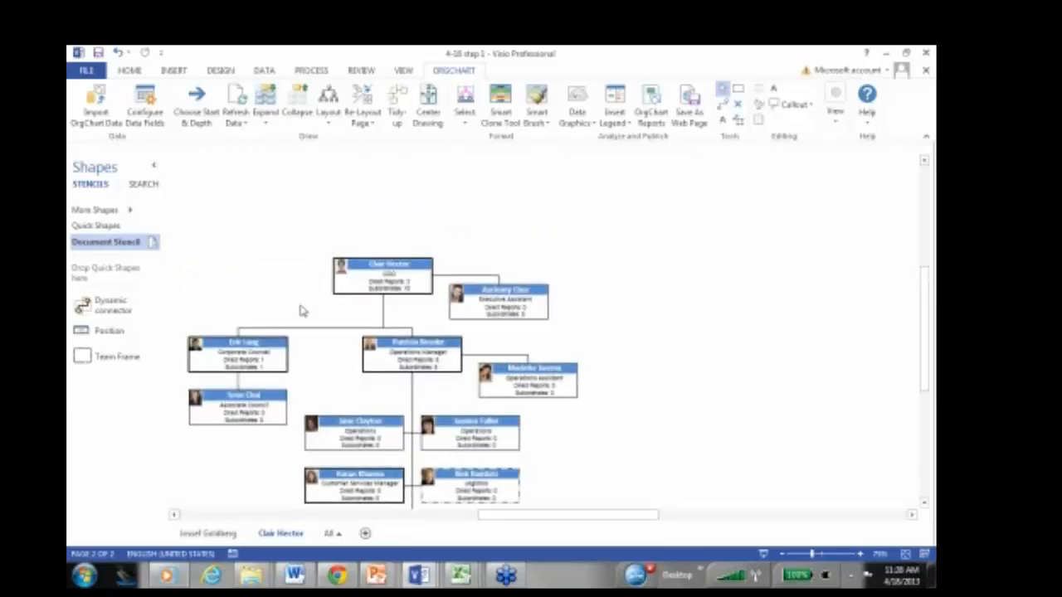
scroll(415, 307, "down", 2)
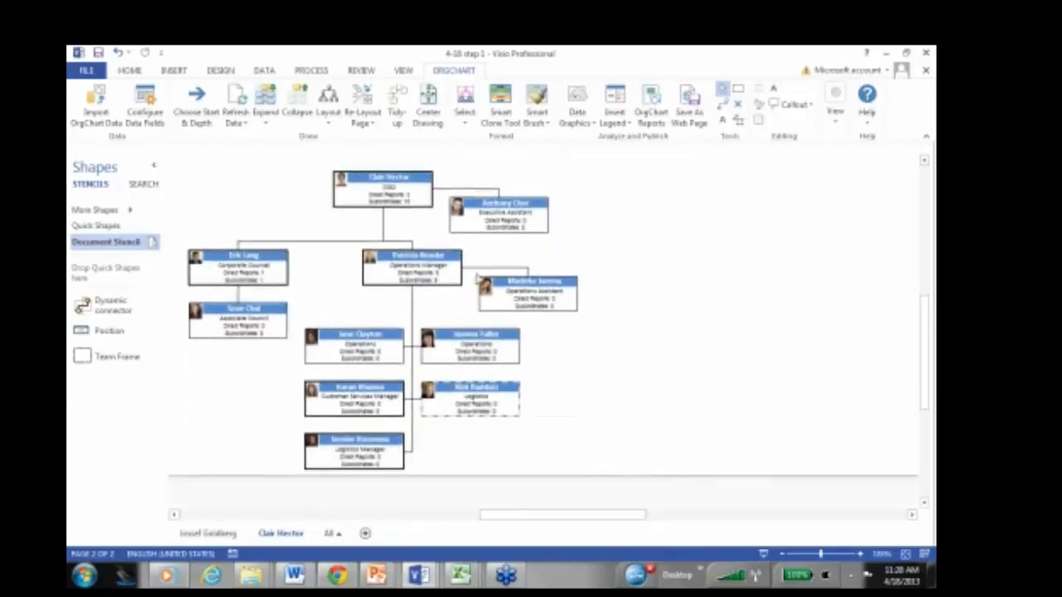
scroll(472, 282, "up", 3)
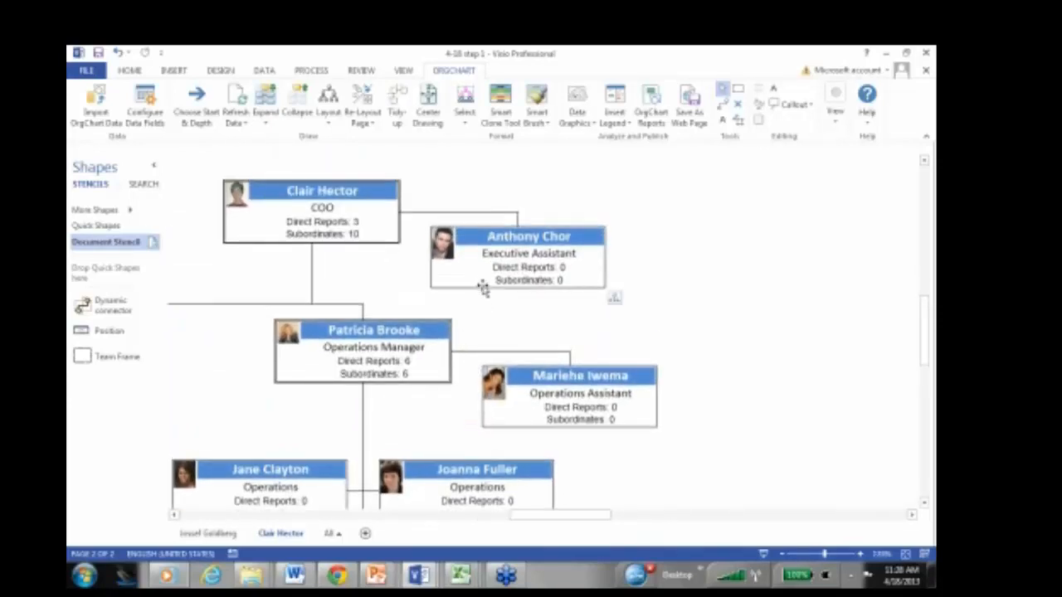
left_click(480, 284)
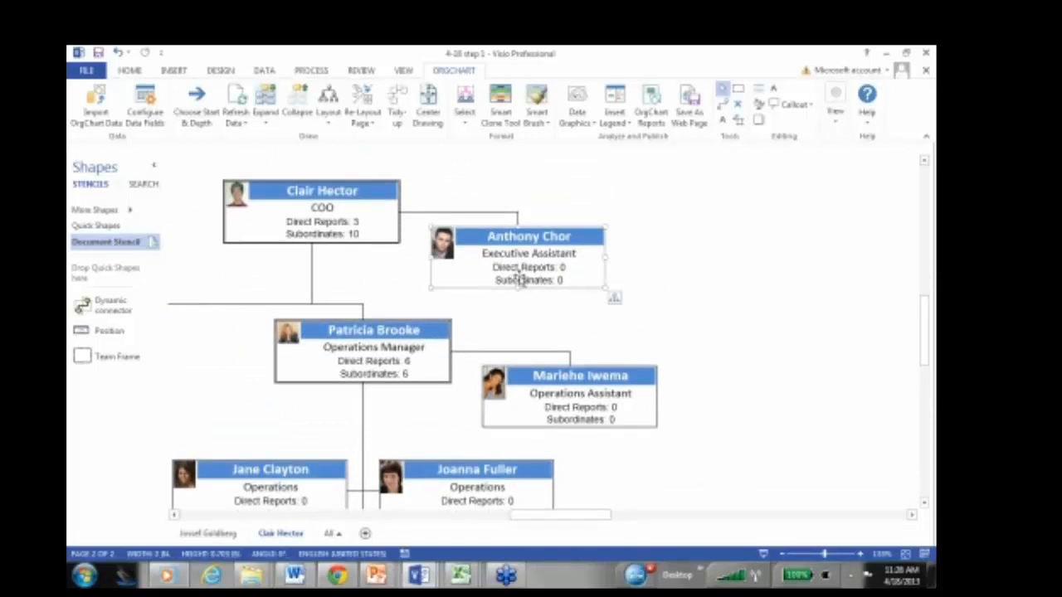
left_click(501, 116)
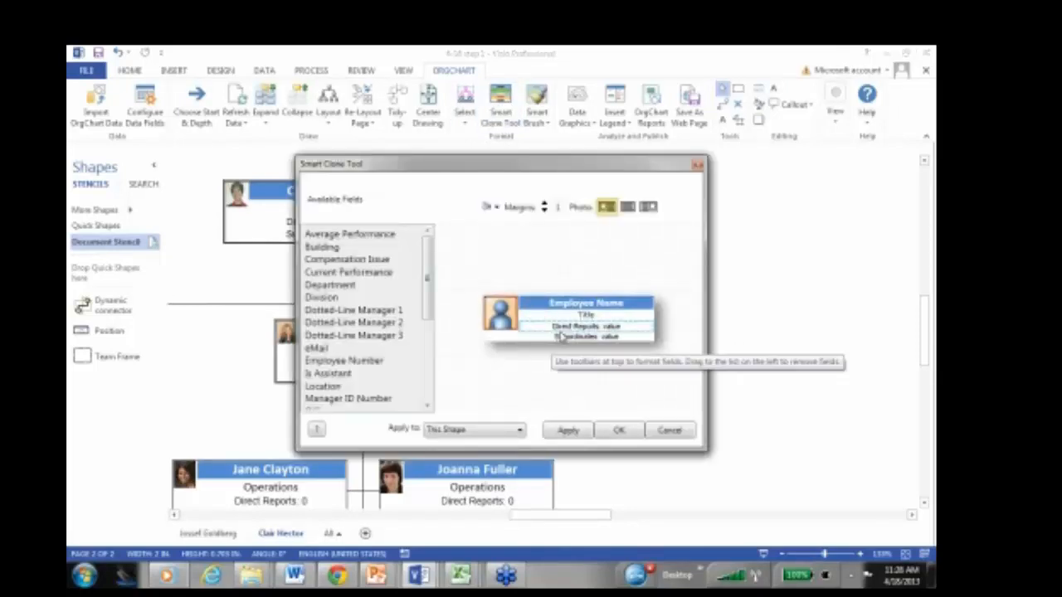
left_click_drag(564, 336, 390, 347)
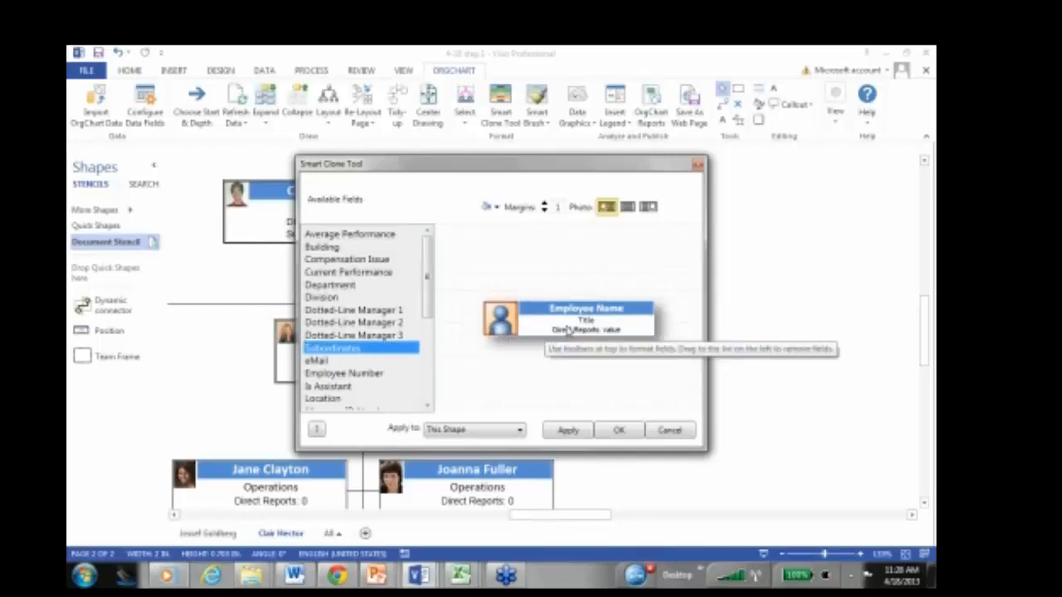
left_click_drag(568, 335, 346, 324)
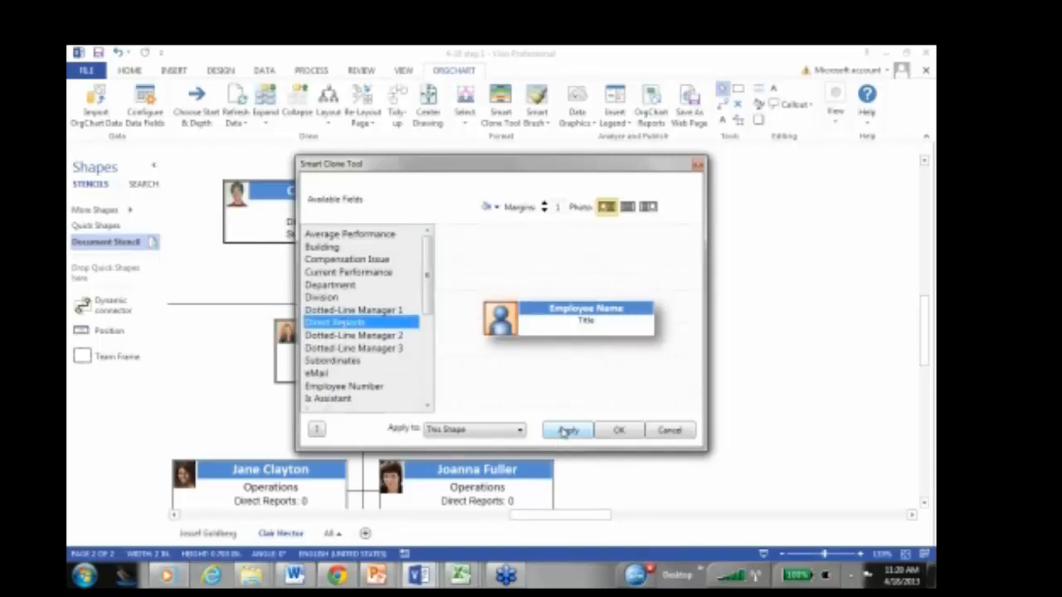
left_click(566, 431)
left_click(618, 431)
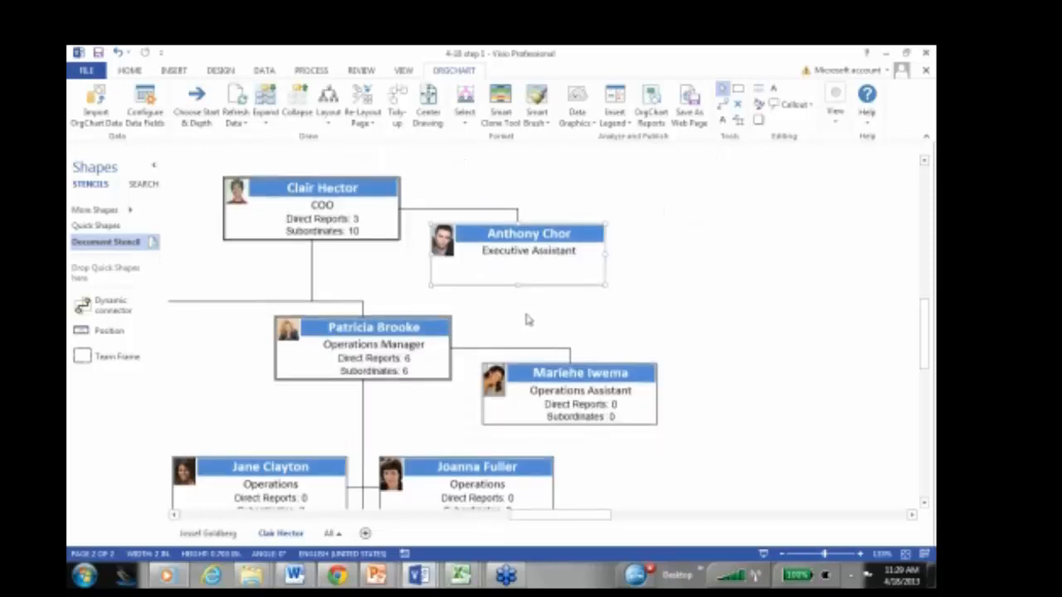
Smart Brush the Executive Assistant's box format onto the Operations Assistant, the Operations Manager's other direct reports and the Associate Council, and save the drawing
scroll(525, 320, "down", 3)
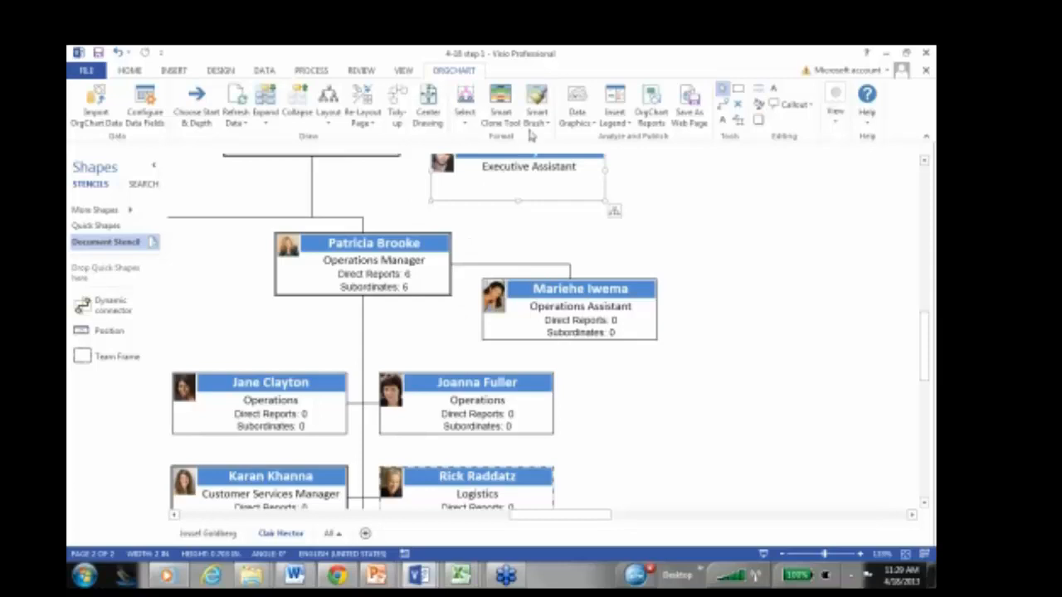
left_click(536, 99)
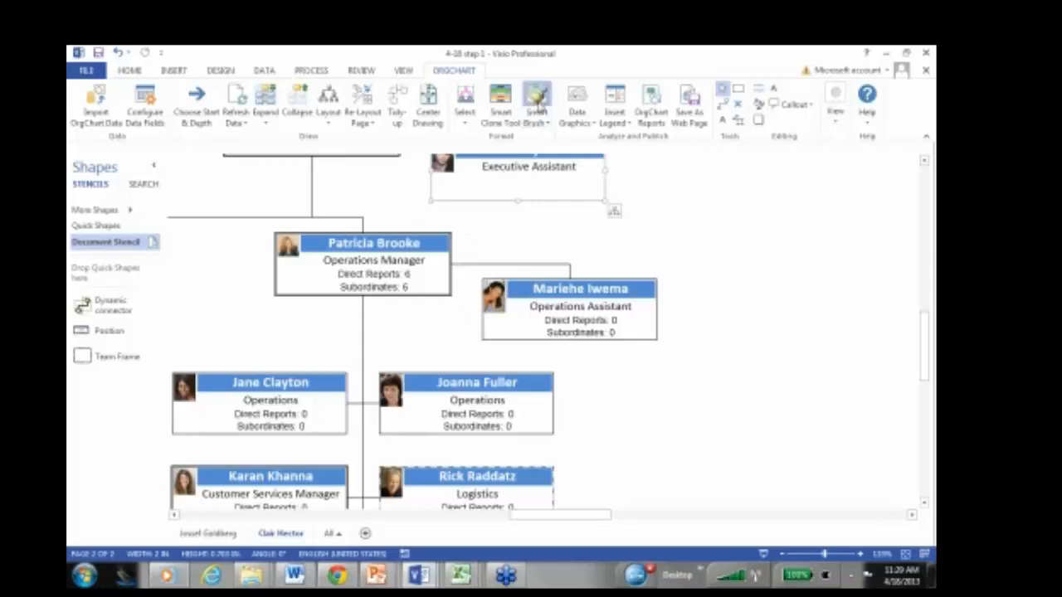
left_click(583, 318)
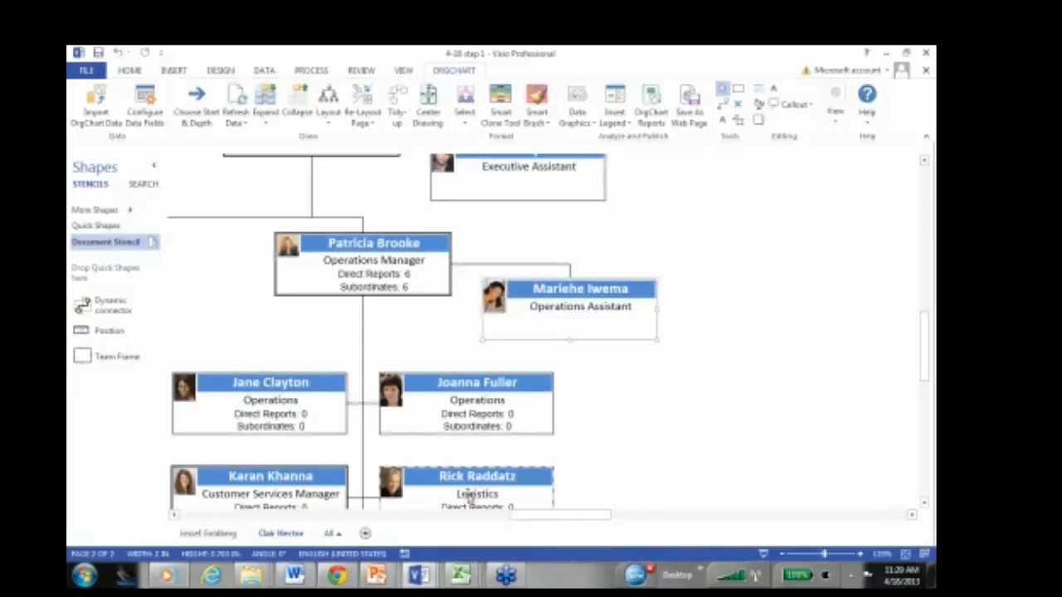
scroll(469, 495, "down", 3)
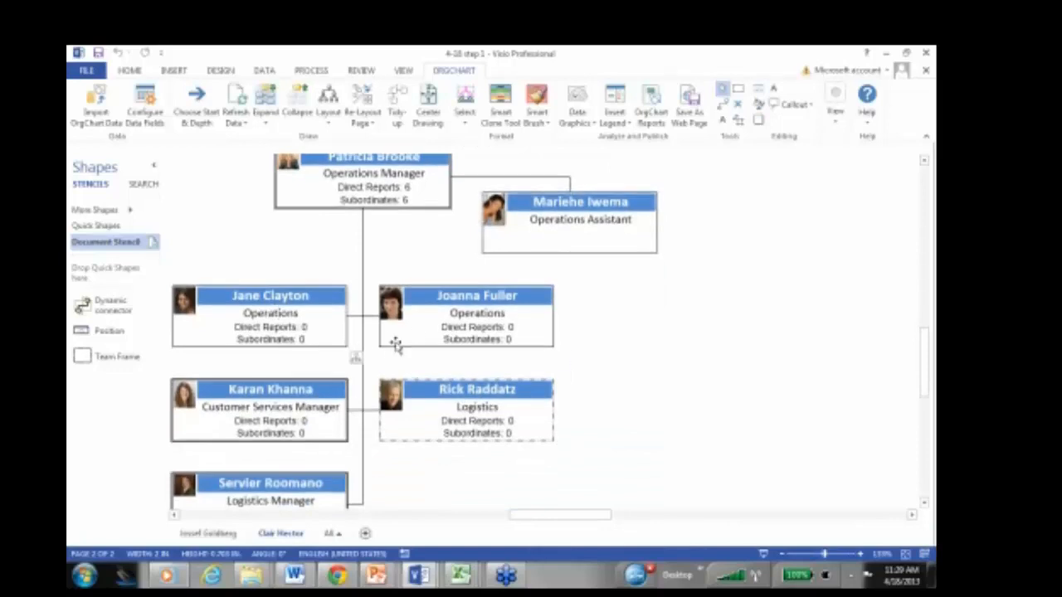
left_click(437, 332)
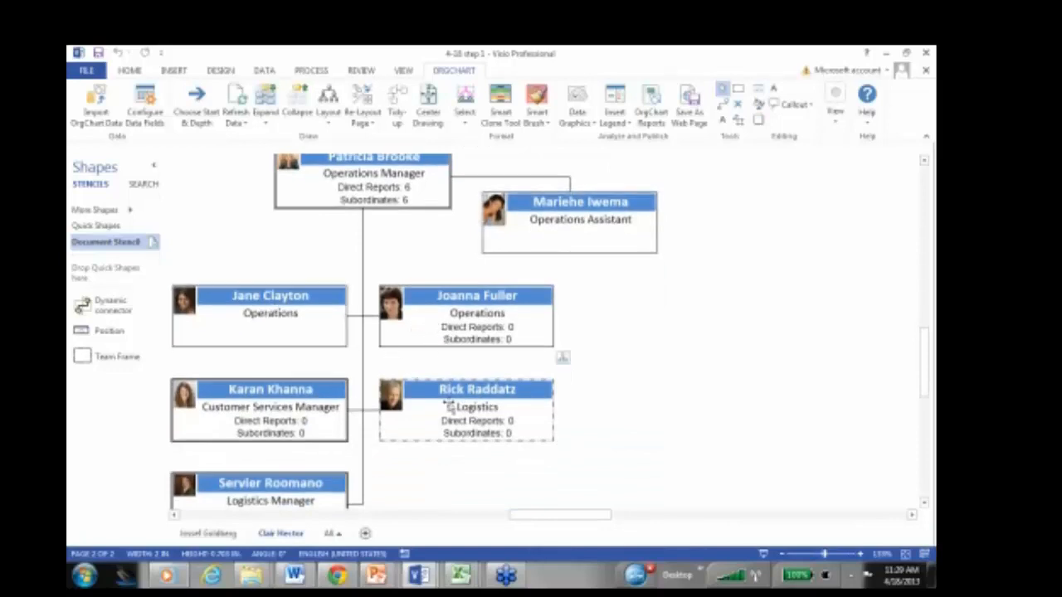
left_click(273, 436)
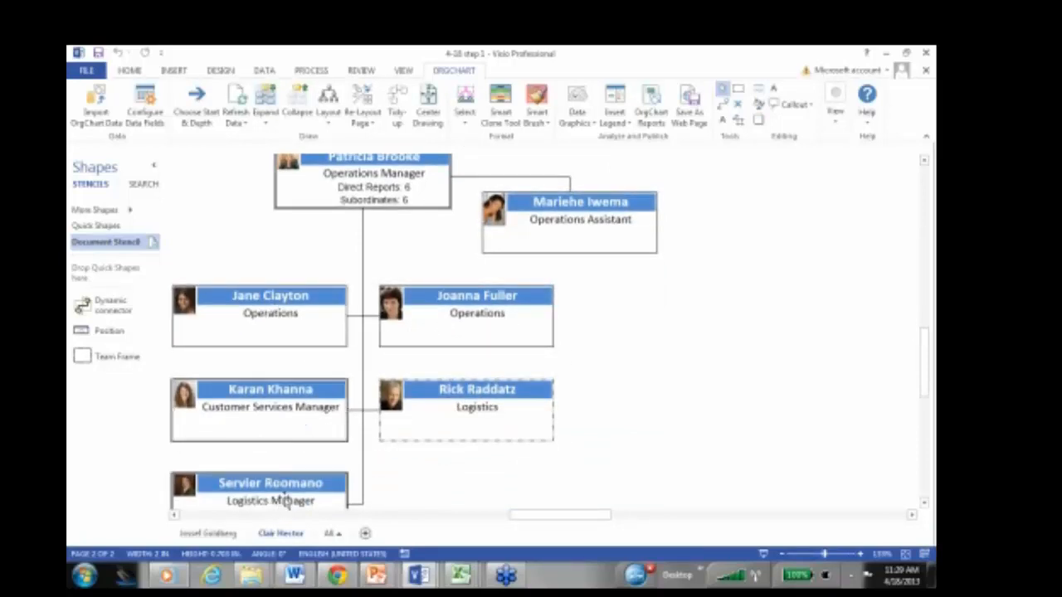
scroll(666, 438, "down", 5)
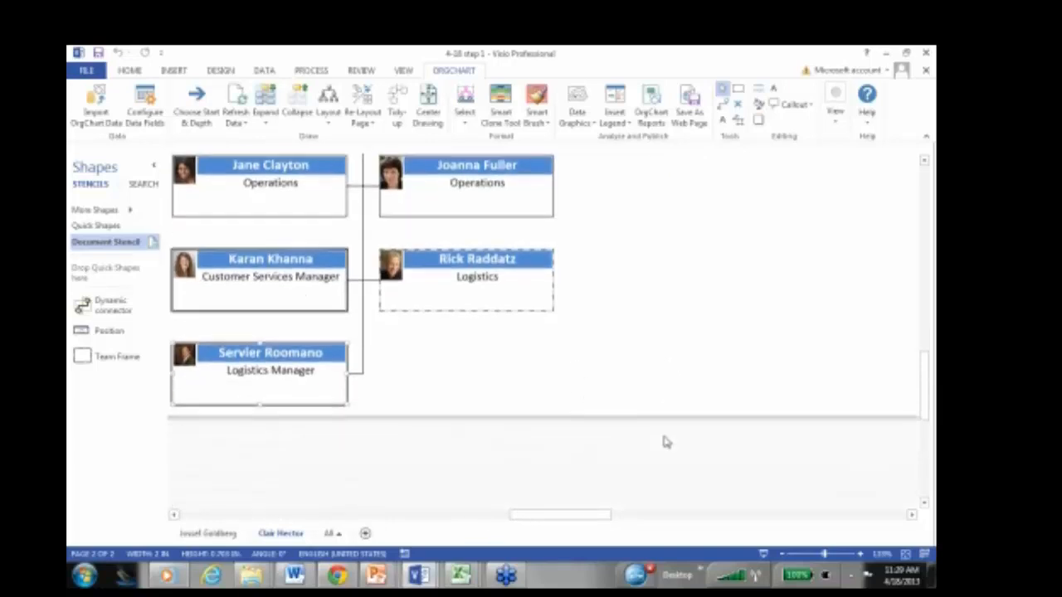
scroll(656, 435, "up", 3)
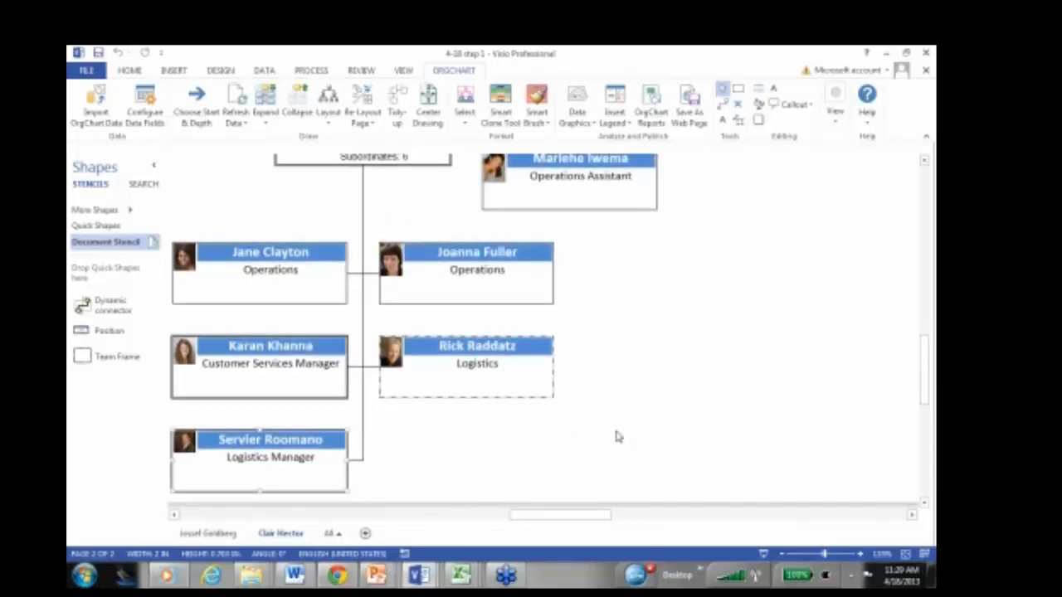
scroll(617, 437, "down", 2)
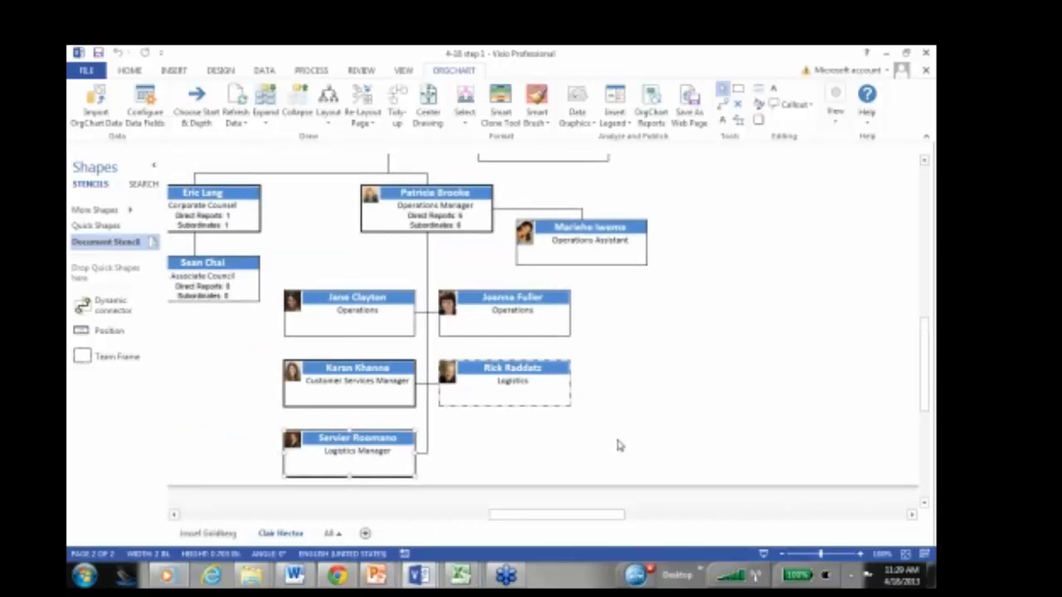
scroll(616, 446, "down", 1)
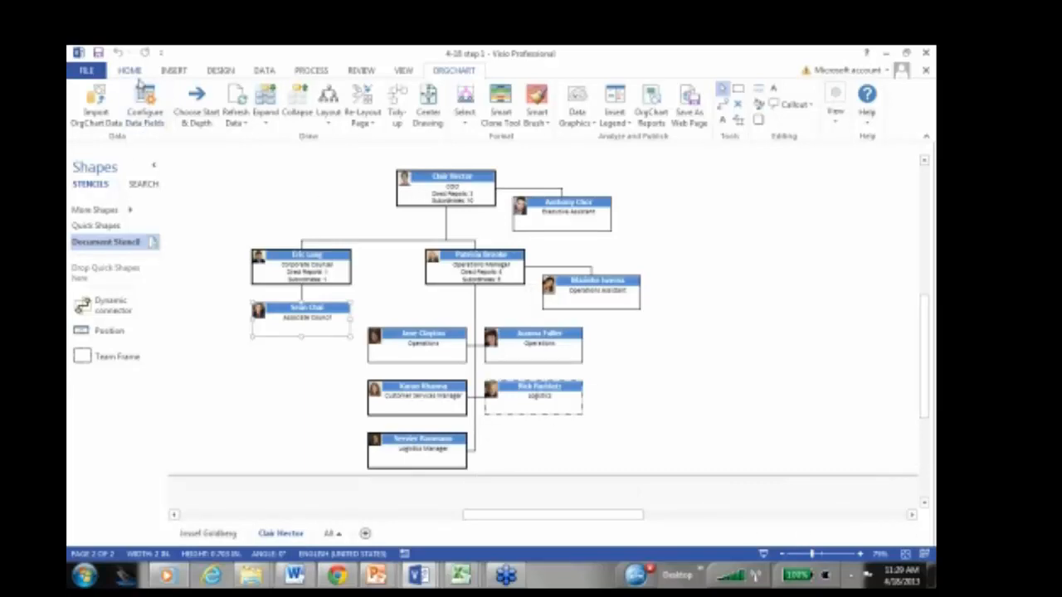
left_click(87, 71)
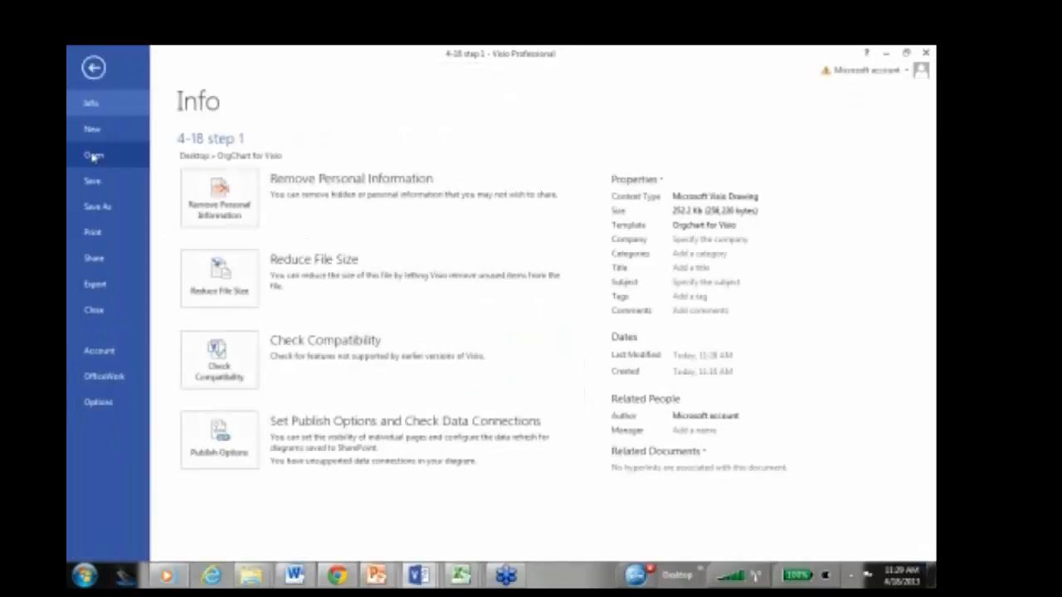
left_click(100, 180)
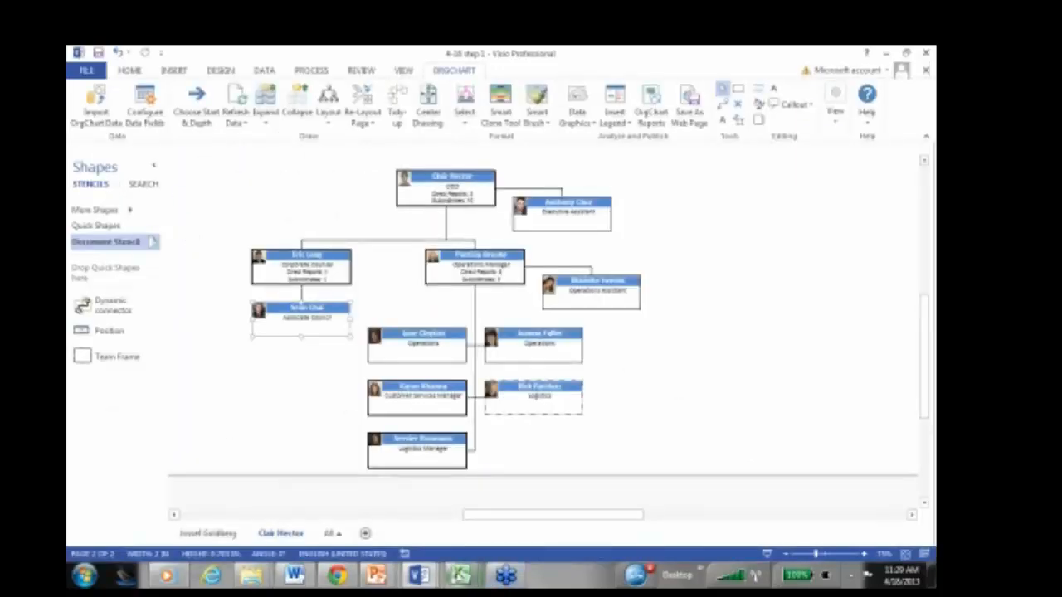
Switch to the OCV Demo Step 2 workbook in Excel and examine the grey-highlighted employee rows 72 and 73, selecting the name in C72
mouse_move(461, 574)
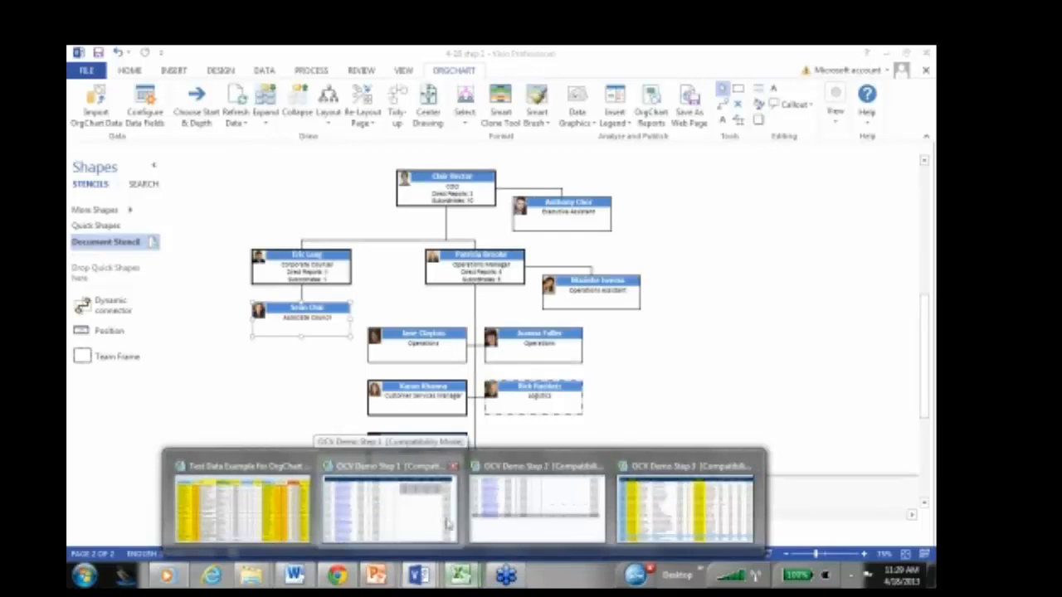
left_click(535, 508)
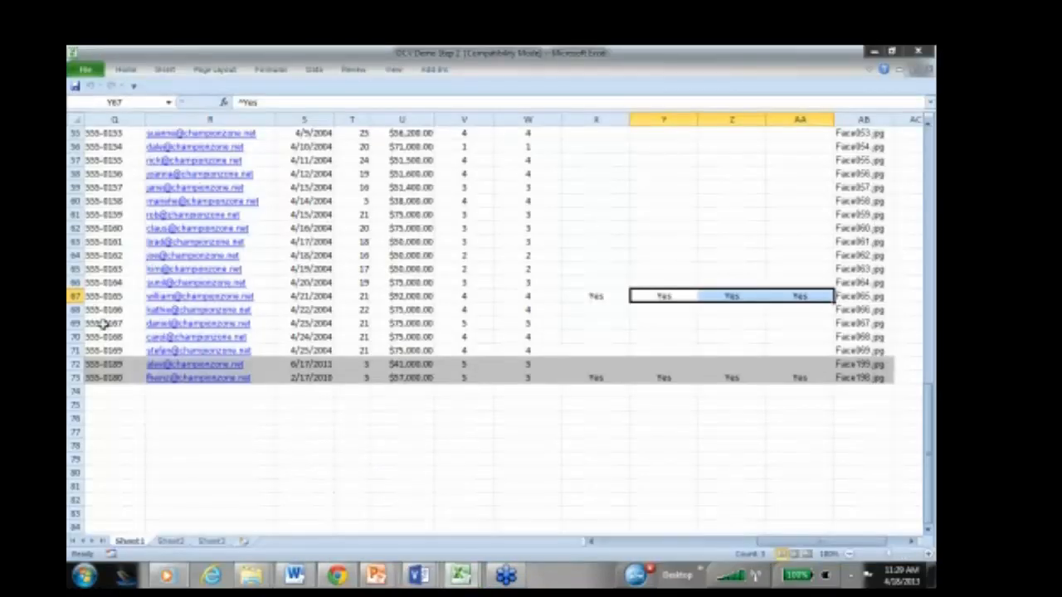
left_click_drag(784, 541, 621, 541)
left_click(219, 357)
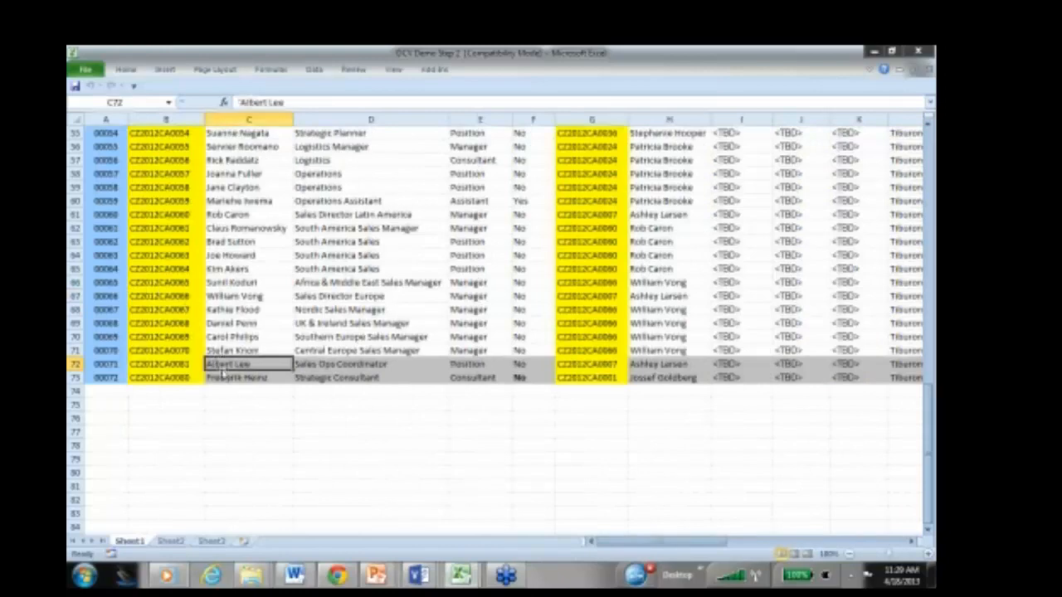
Select the employee name in C73 of the second grey-highlighted row and review the first rows of the staff list
left_click(222, 375)
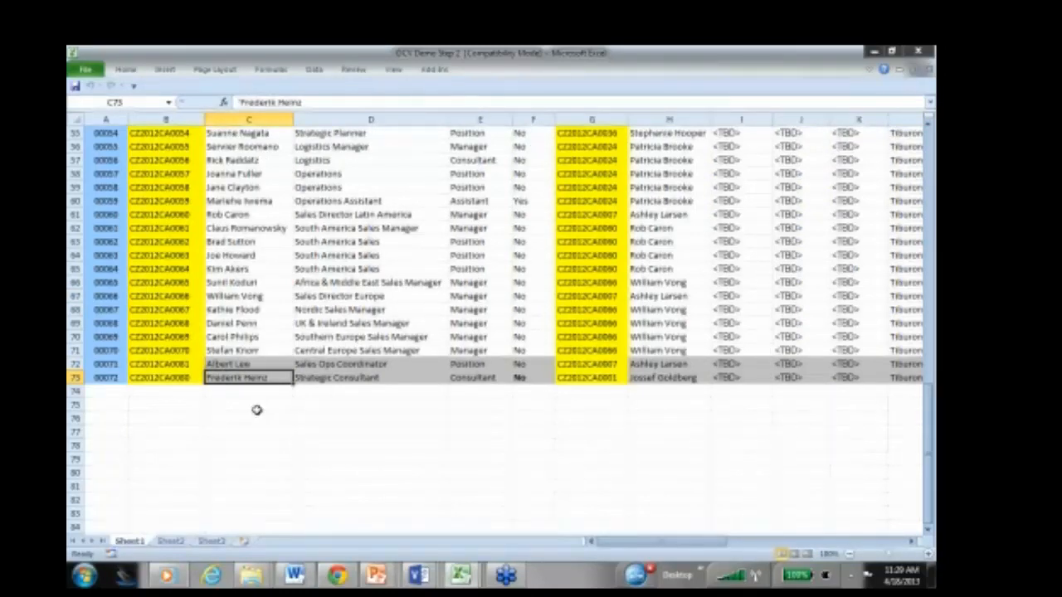
scroll(256, 409, "up", 18)
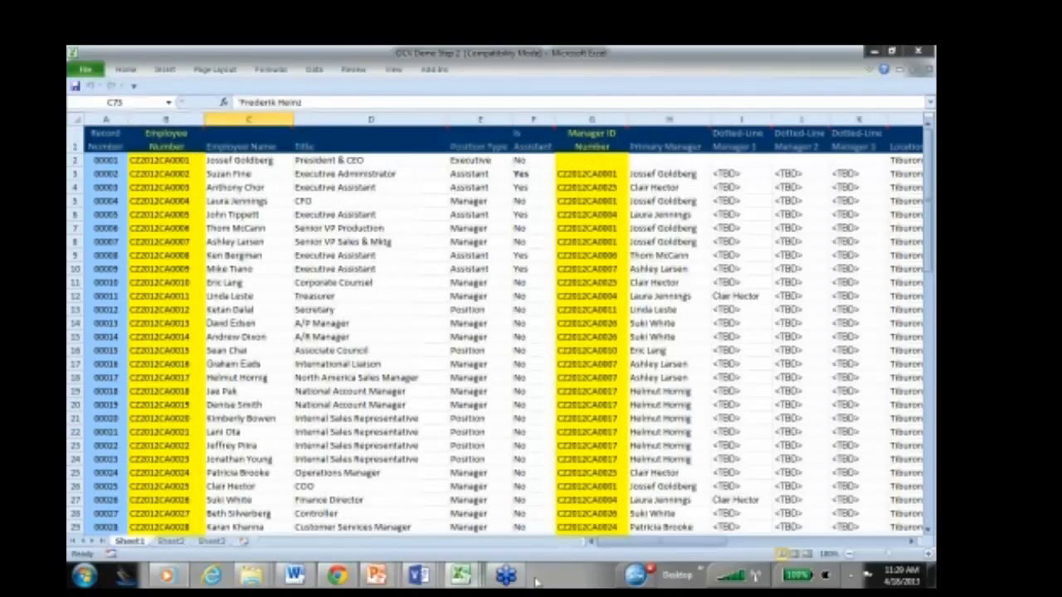
Switch to the 4-18 step 1 drawing in Visio, show the External Data window and select record 8 in the STAFF data
mouse_move(419, 577)
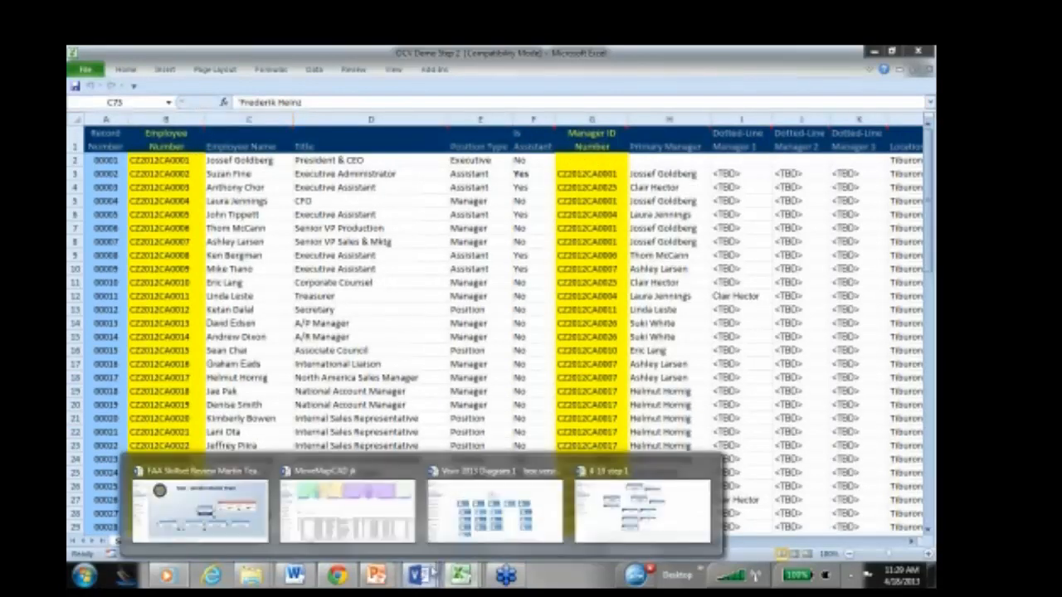
left_click(634, 516)
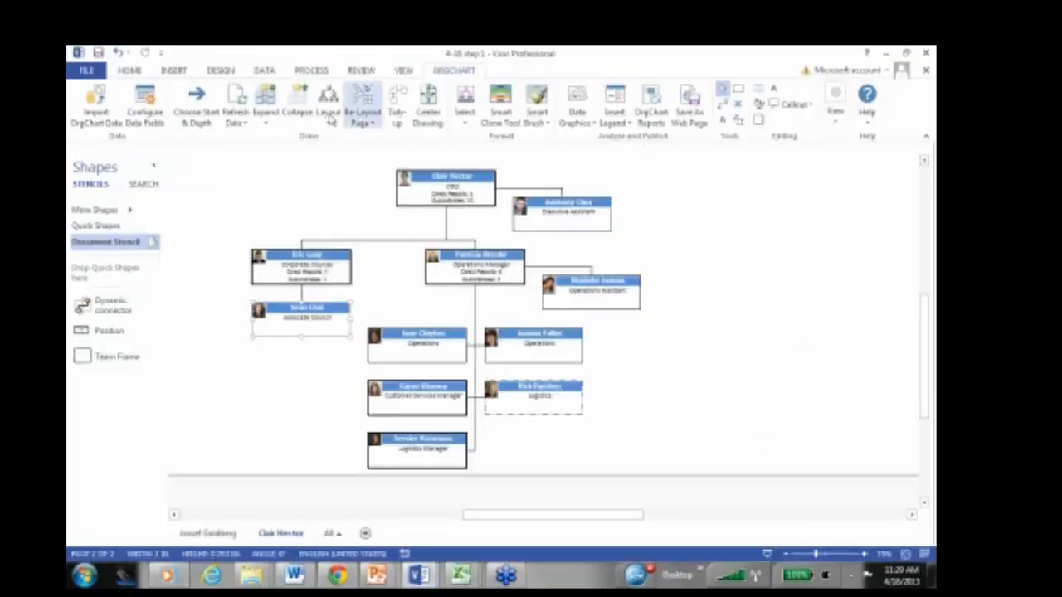
left_click(405, 71)
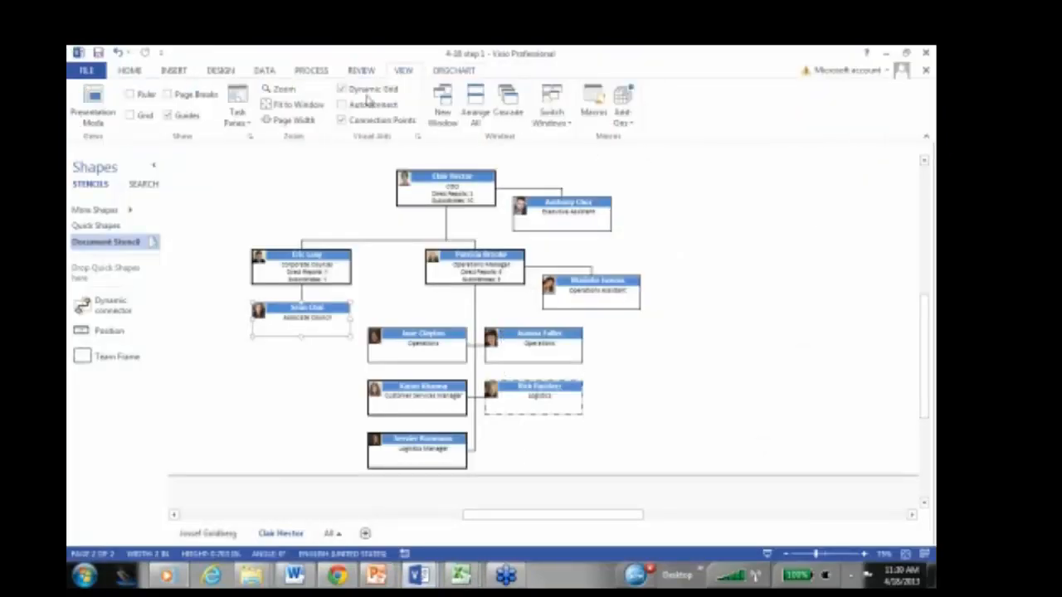
left_click(260, 72)
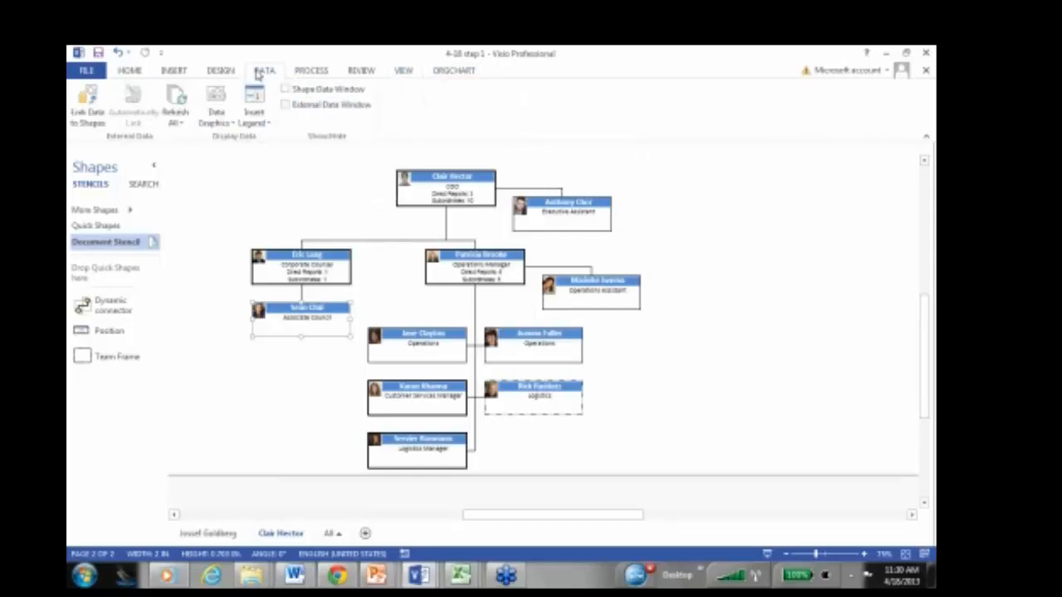
left_click(286, 105)
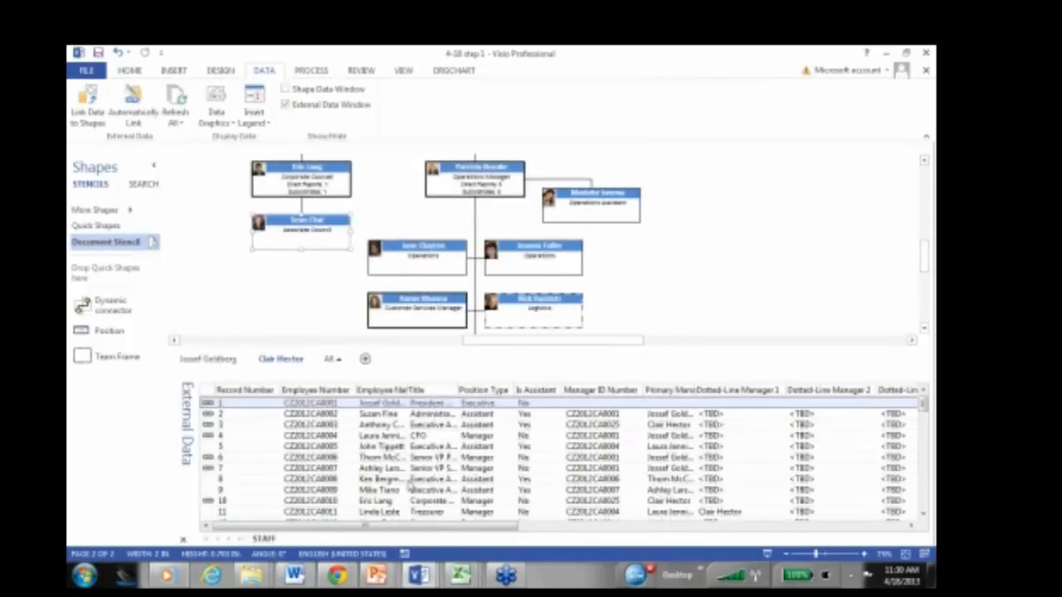
left_click(409, 480)
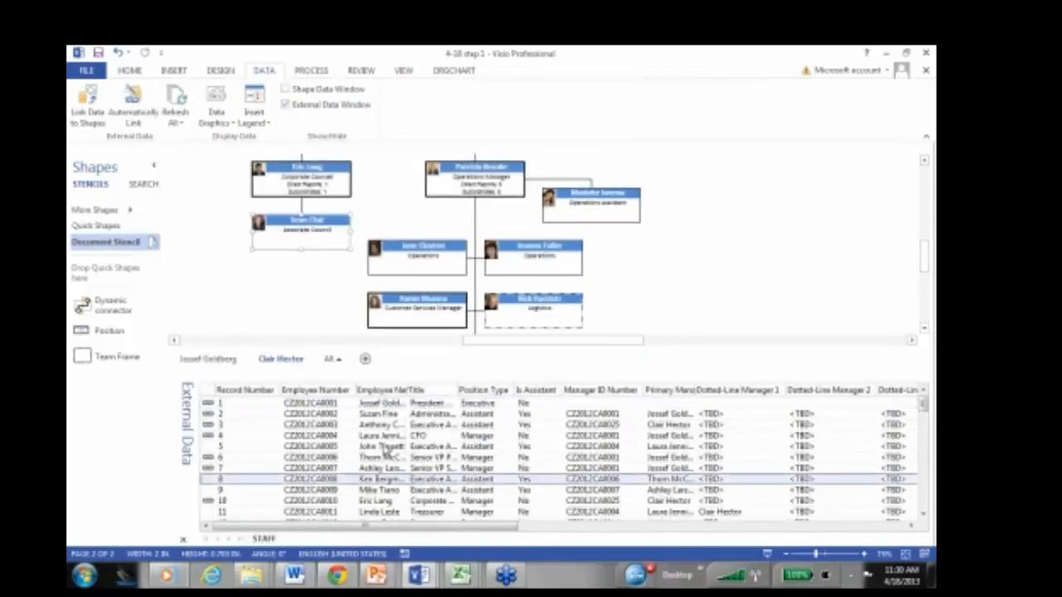
Change the external data's refresh source to the Excel workbook OCV Demo Step 2.xls, accepting the change of data source
right_click(386, 450)
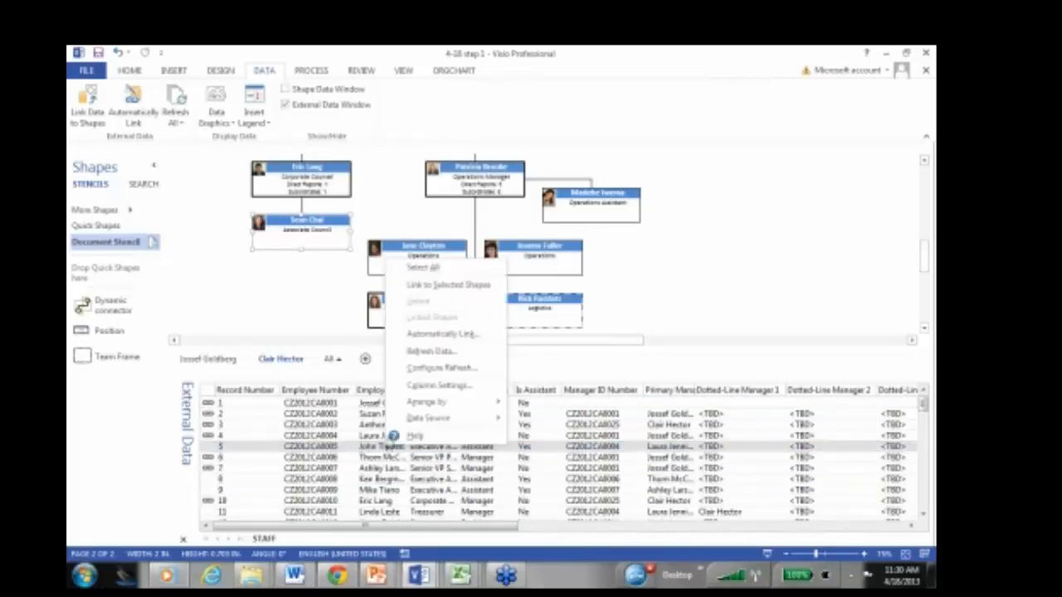
left_click(449, 373)
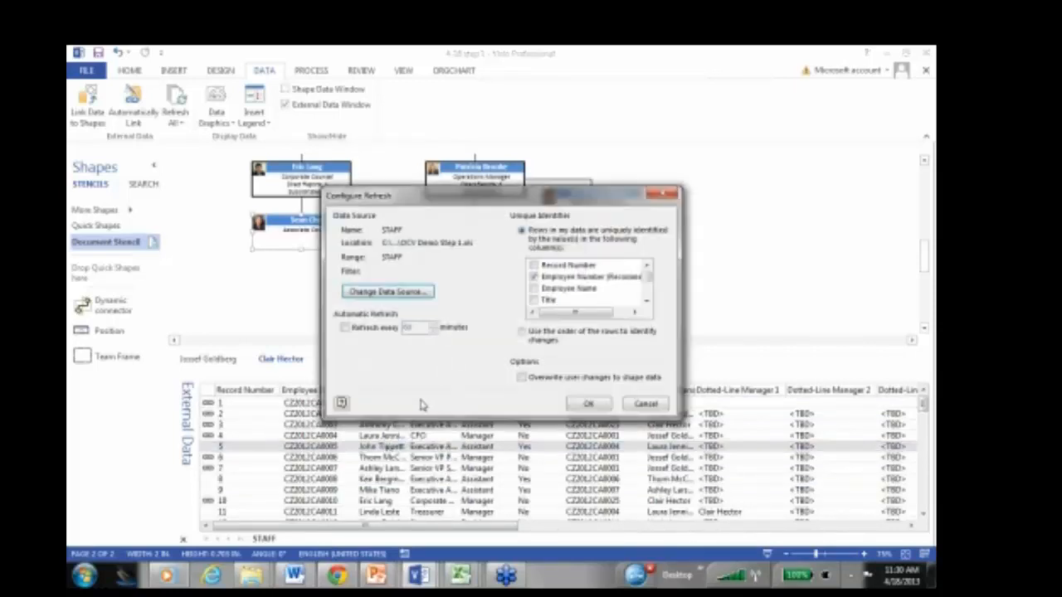
left_click(400, 301)
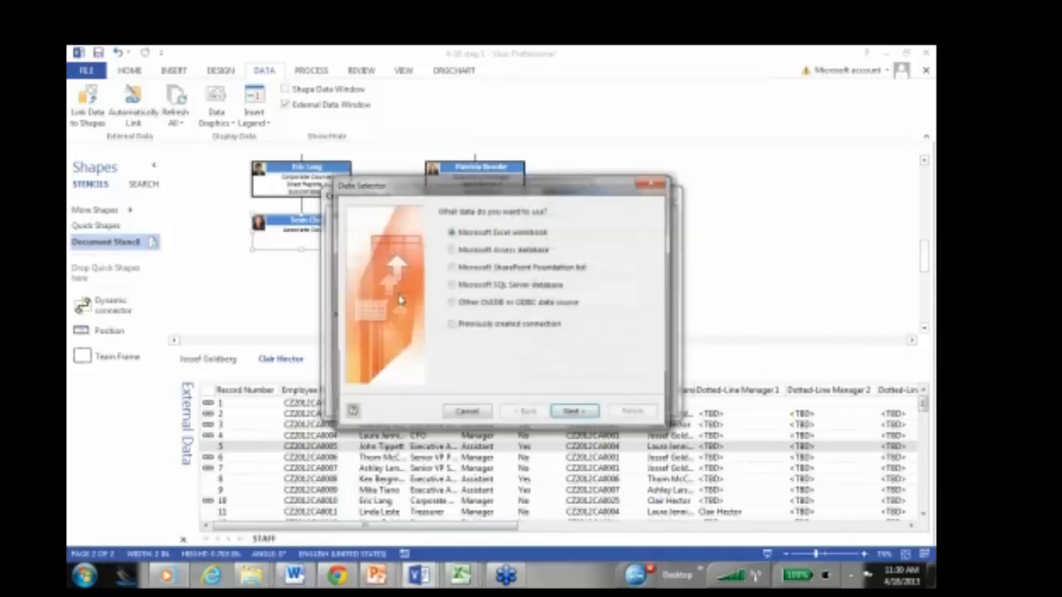
left_click(576, 415)
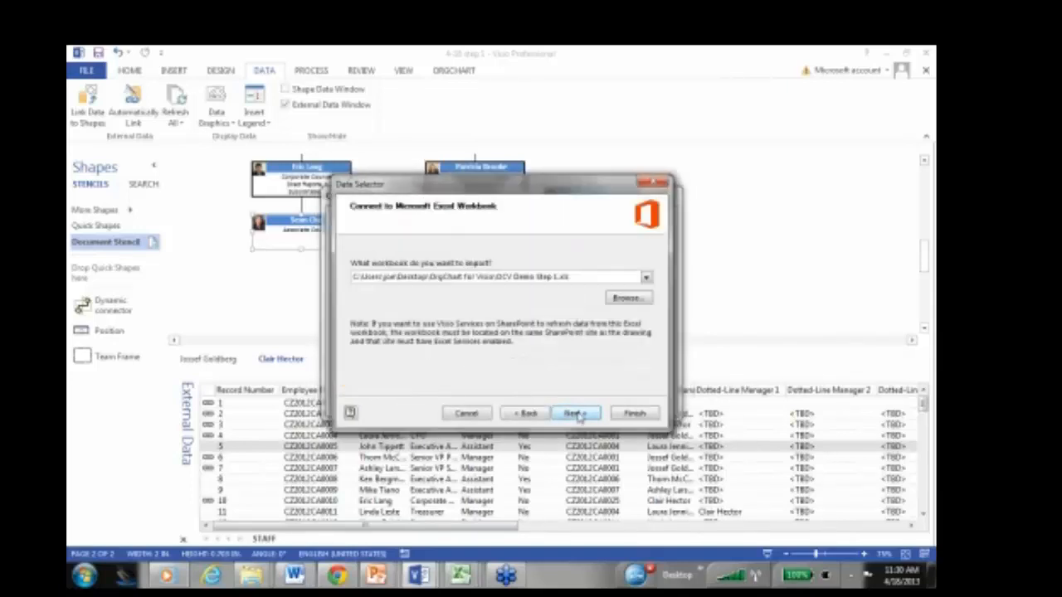
left_click(646, 279)
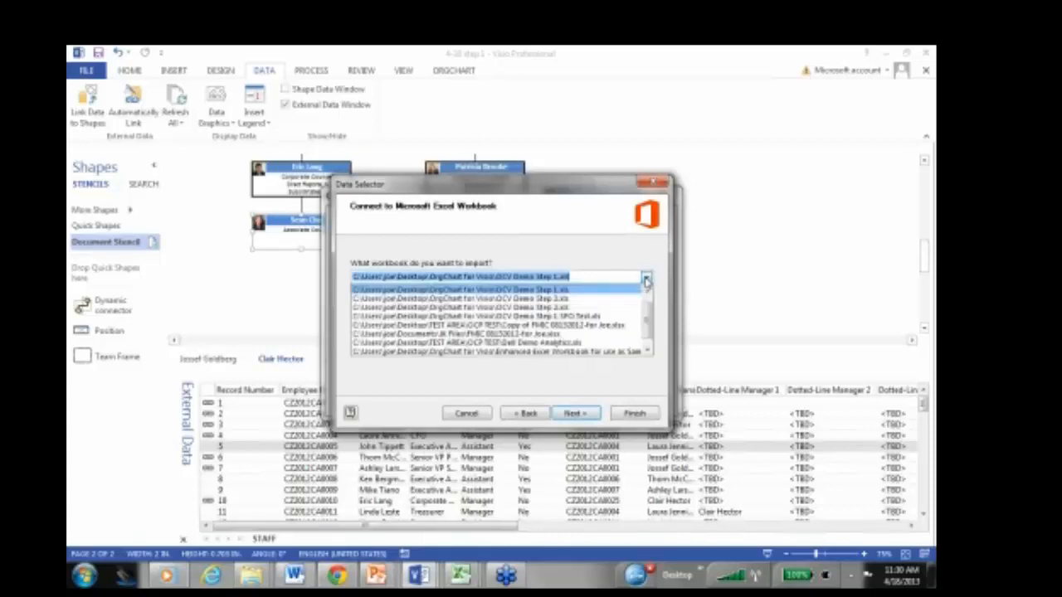
left_click(612, 316)
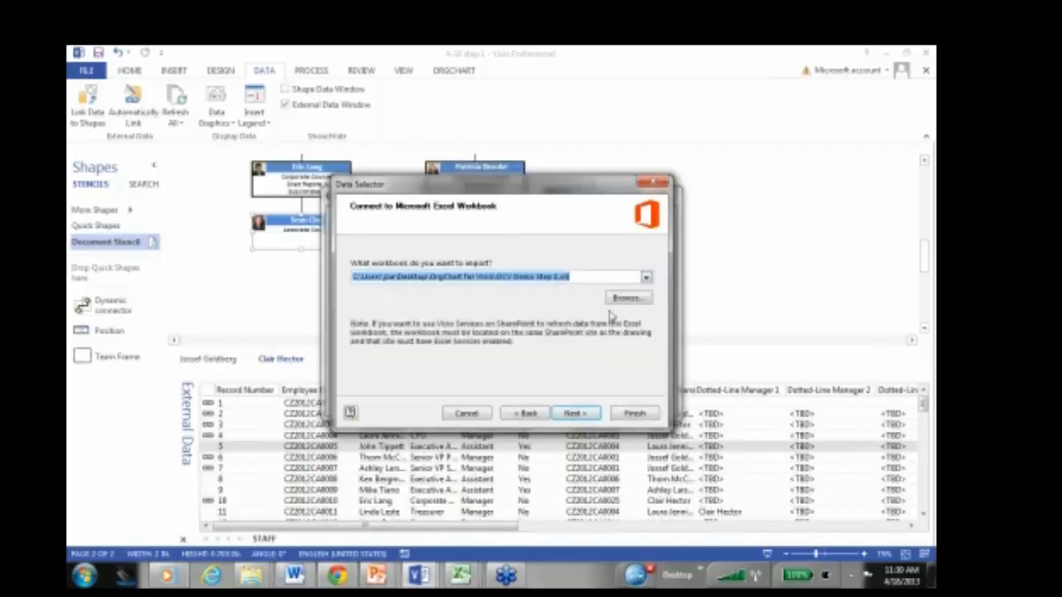
left_click(579, 415)
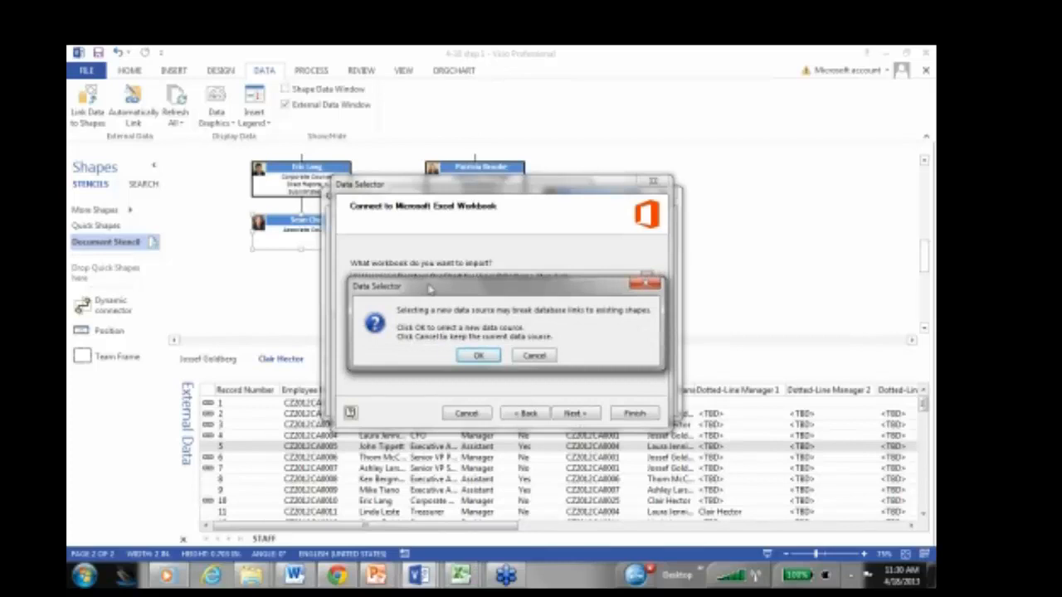
left_click(480, 357)
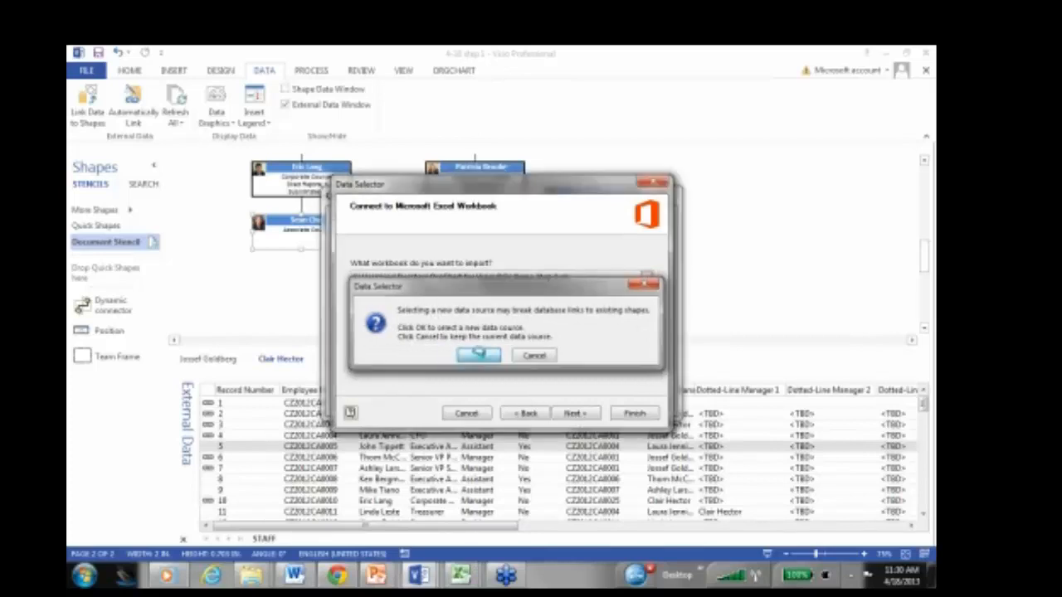
Import the STAFF range with its first row as column headings and apply the refresh configuration
left_click(575, 414)
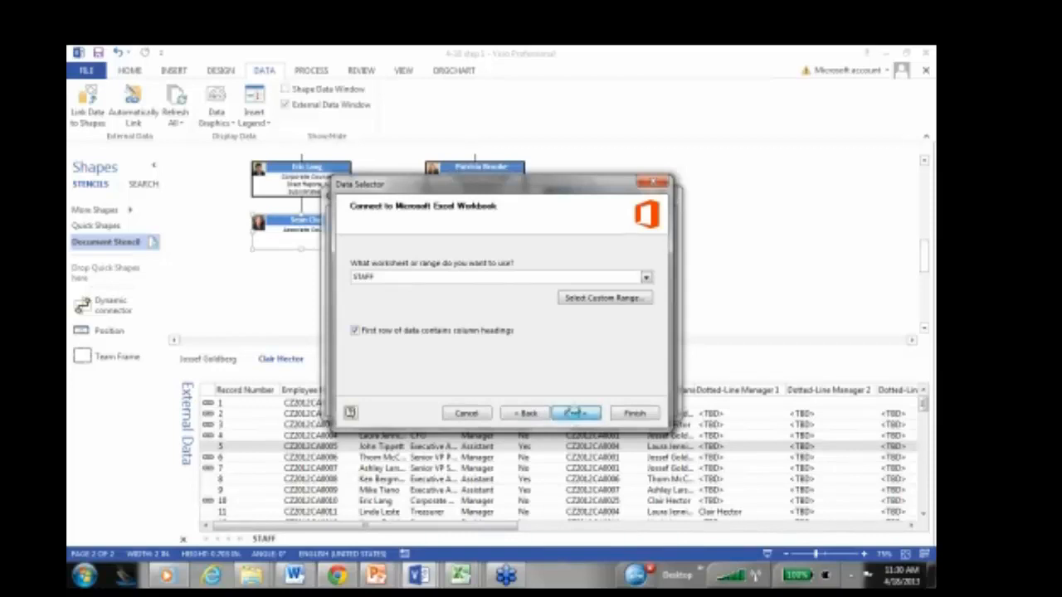
left_click(576, 413)
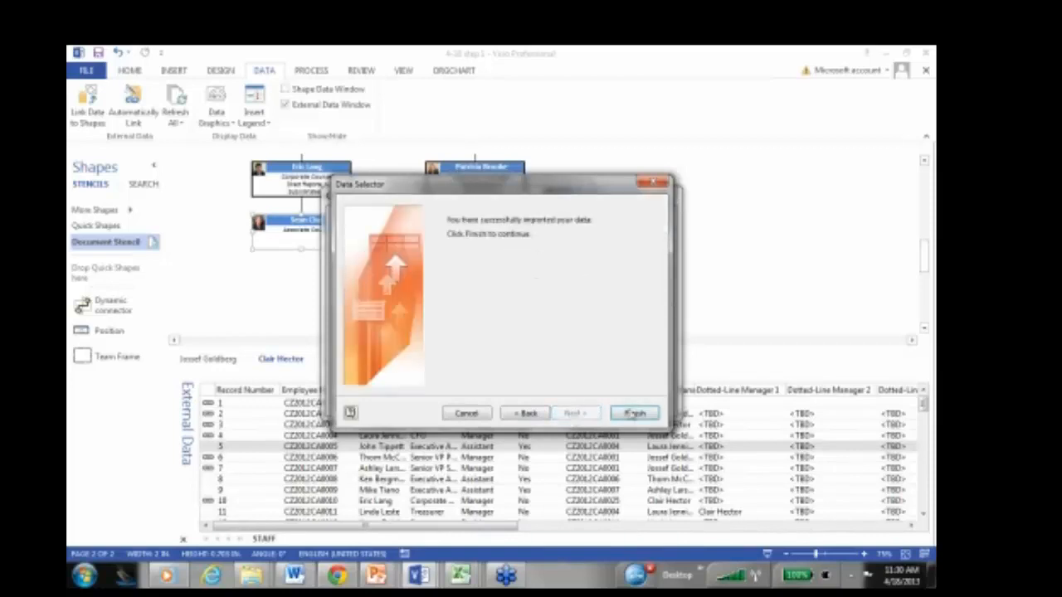
left_click(634, 414)
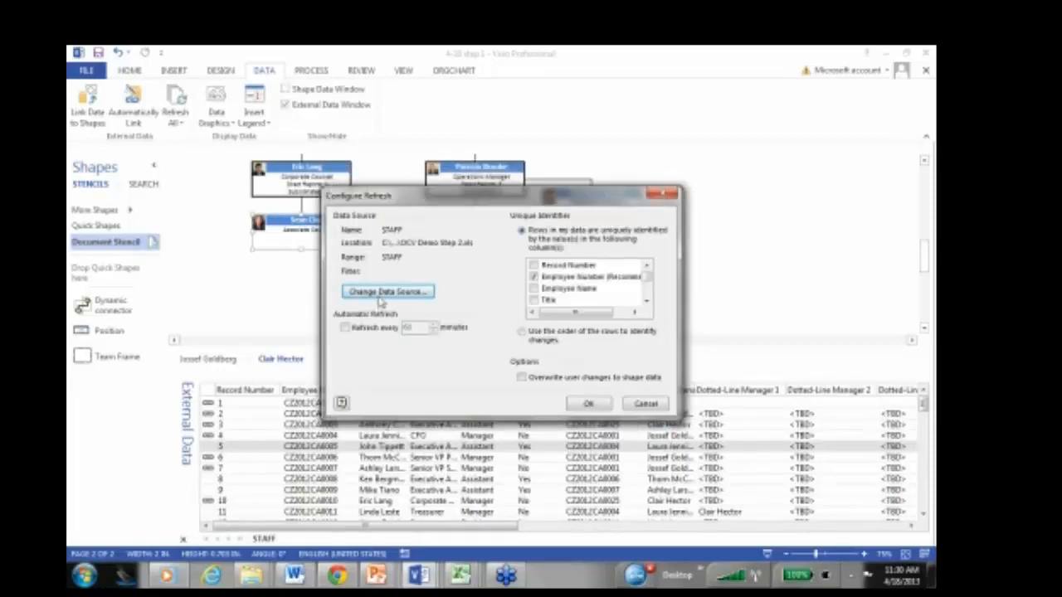
left_click(588, 404)
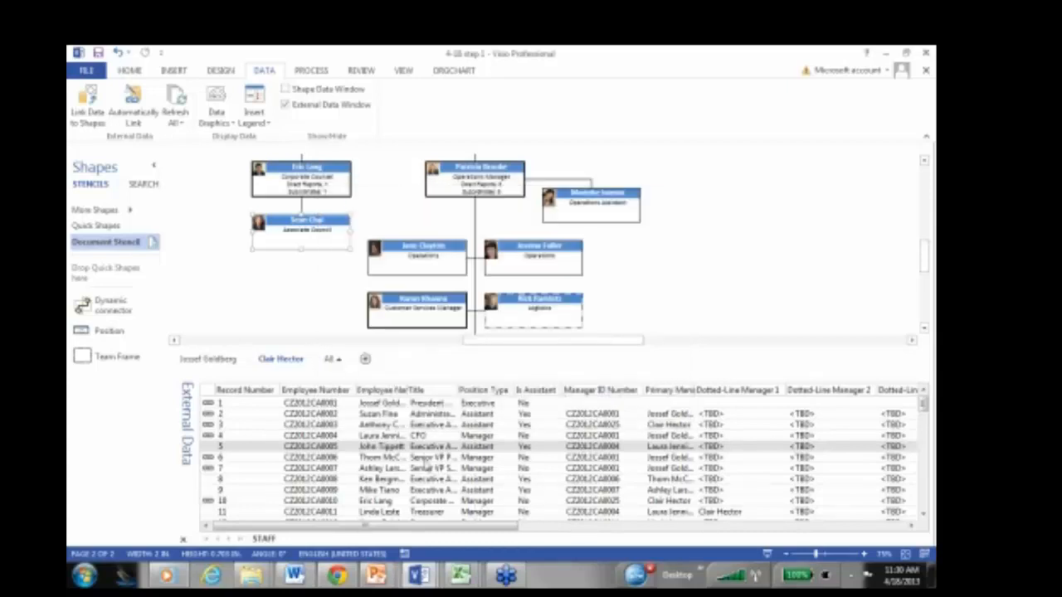
Follow the COO box's link to the President & CEO's chart page and view the direct reports
scroll(399, 368, "up", 3)
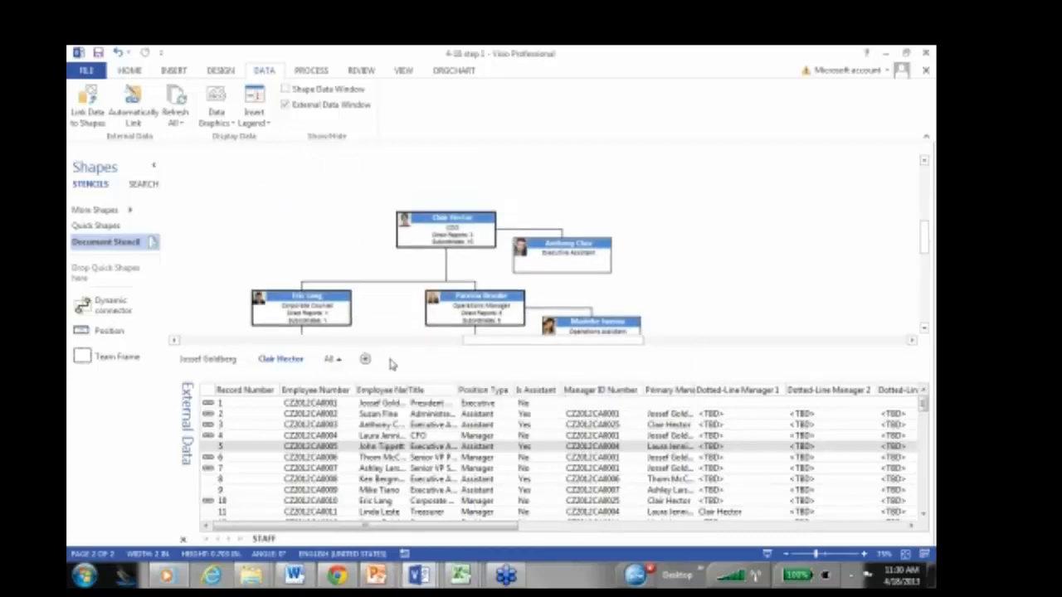
left_click(435, 242)
left_click(433, 201)
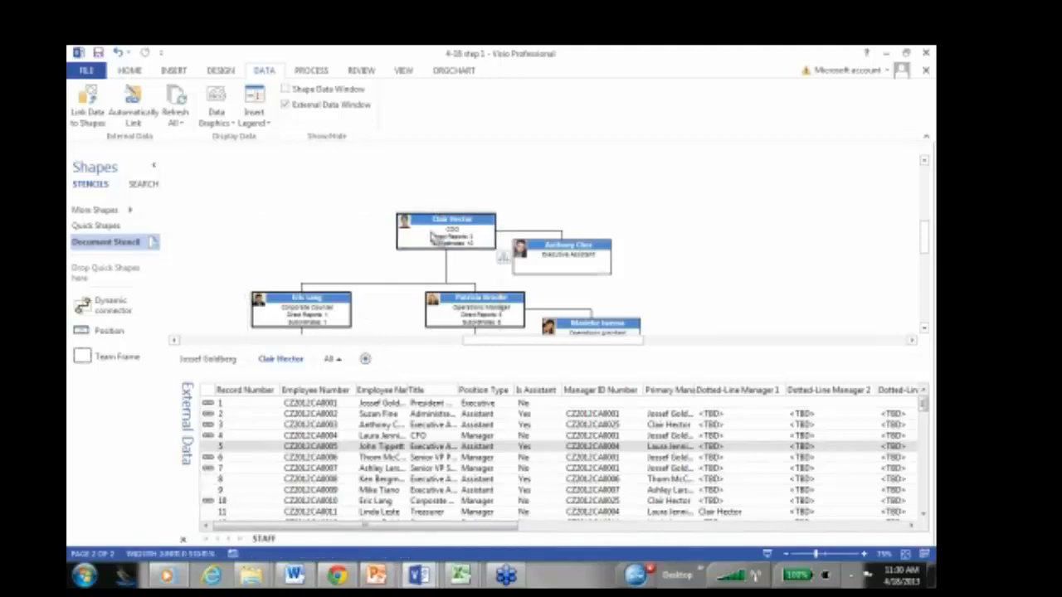
left_click(433, 238, "ctrl")
scroll(514, 232, "up", 2)
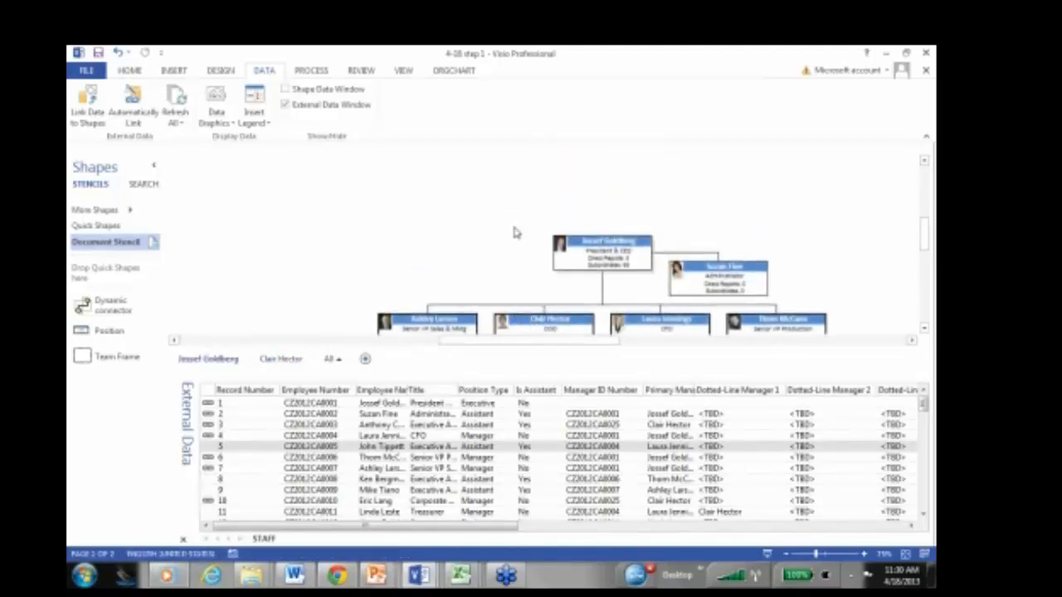
scroll(515, 233, "down", 2)
scroll(503, 238, "up", 1)
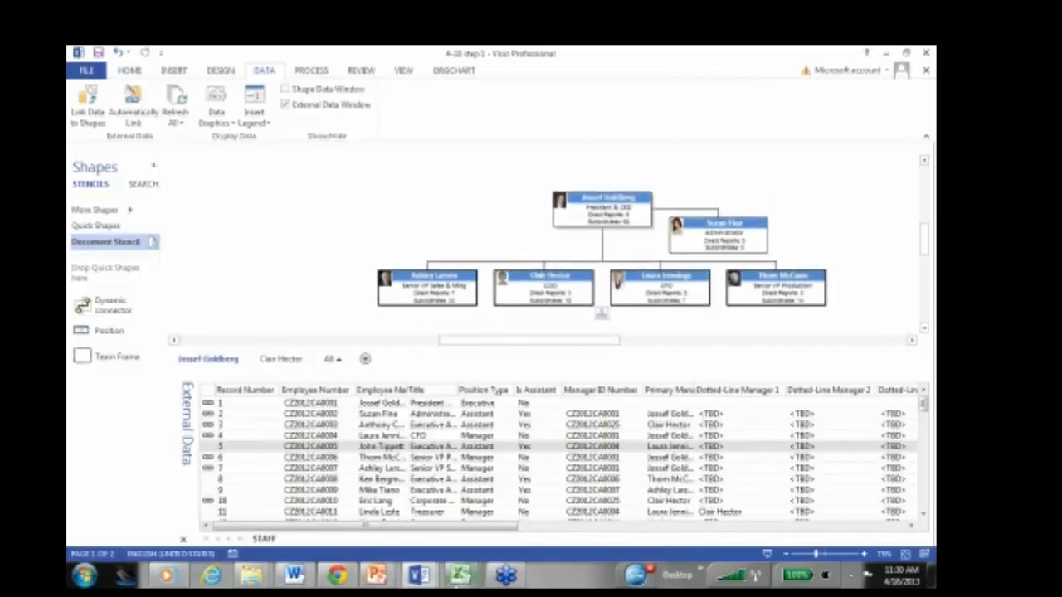
Switch to the OCV Demo Step 2 workbook in Excel and examine the employee rows at the end of the list
mouse_move(419, 575)
key("alt+Tab")
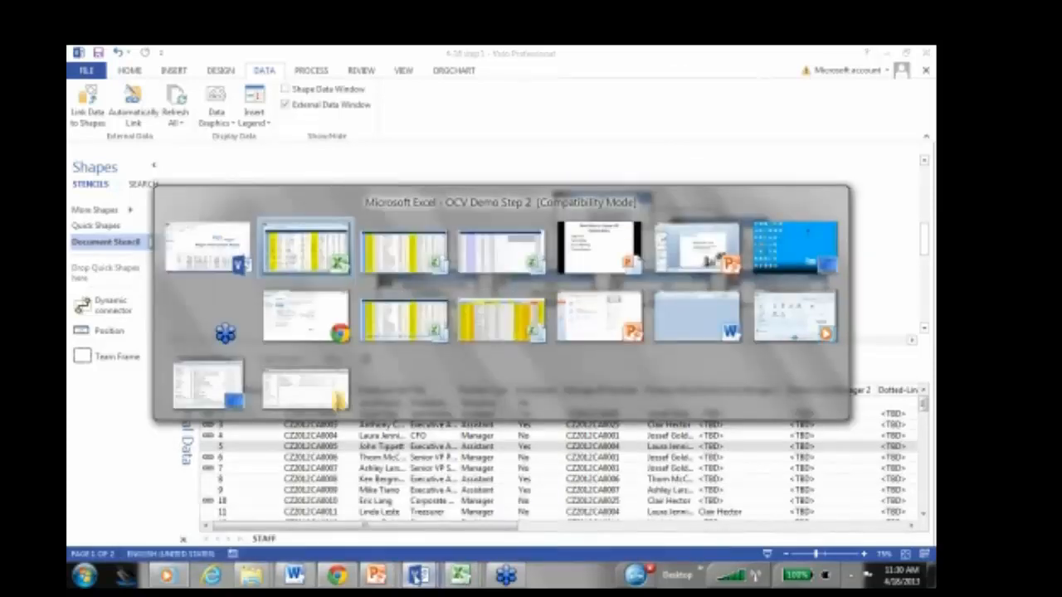
left_click(245, 297)
scroll(249, 306, "down", 13)
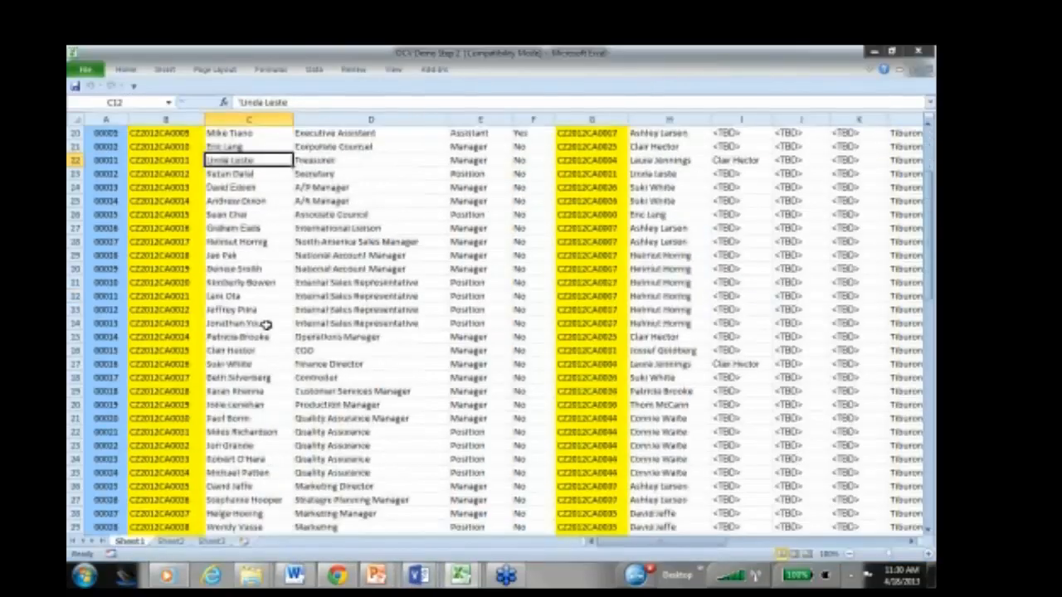
scroll(265, 329, "down", 6)
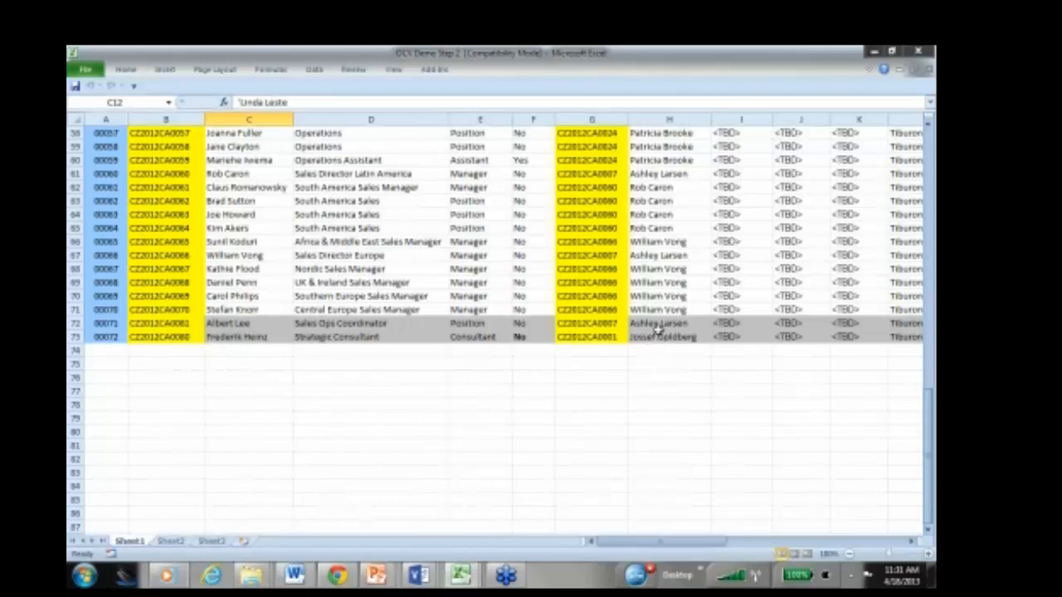
Switch back to Visio and refresh the OrgChart data on all pages
key("alt+Tab")
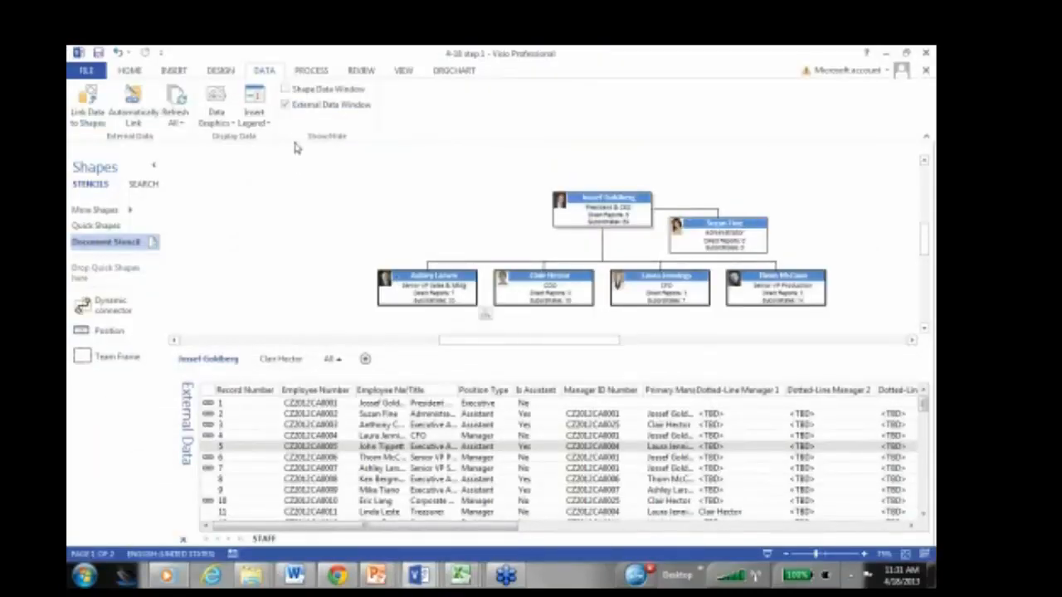
left_click(455, 71)
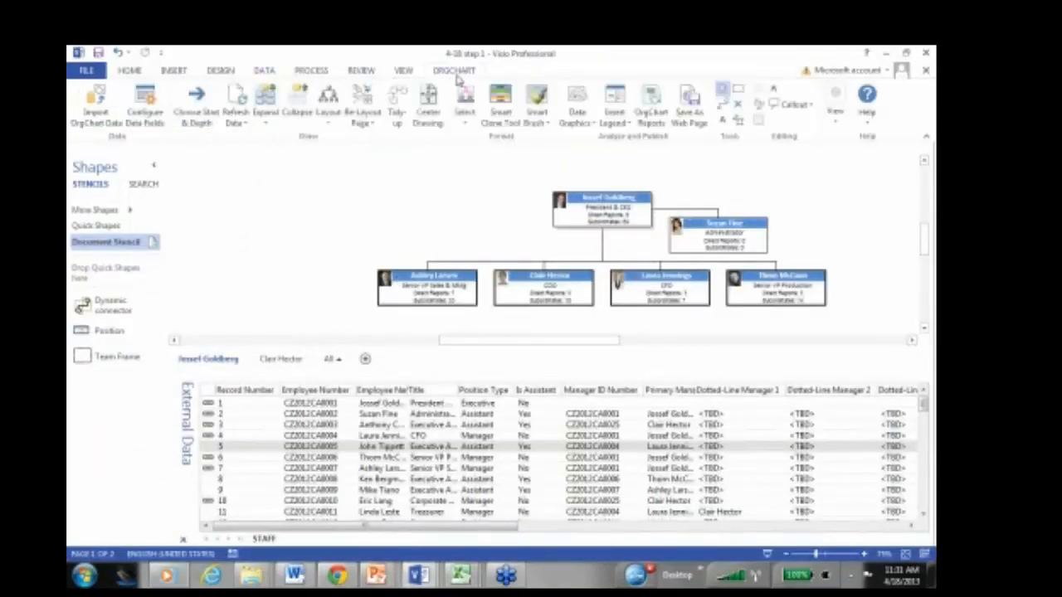
left_click(238, 120)
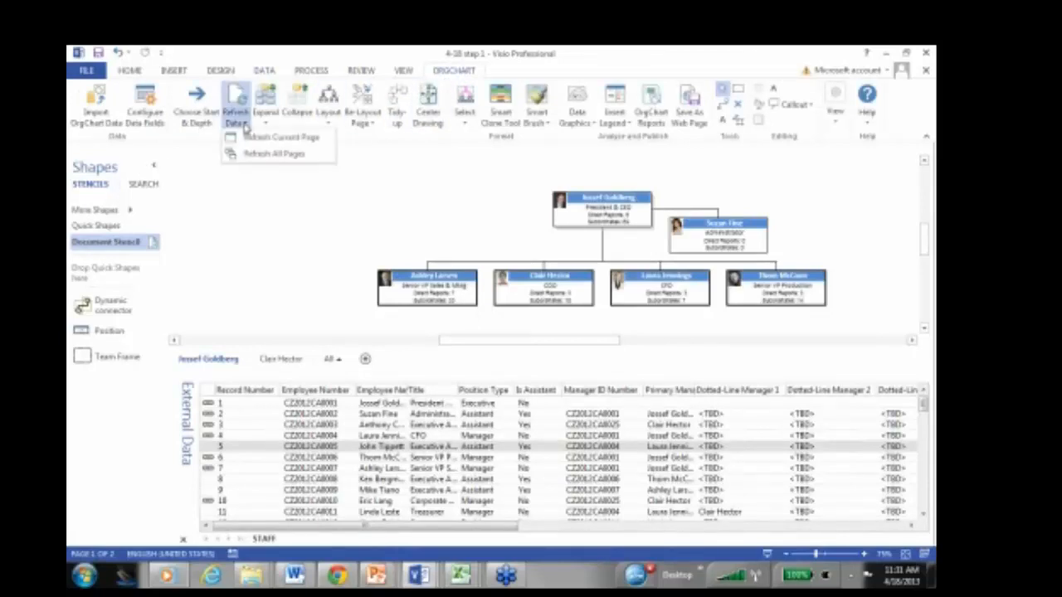
left_click(277, 156)
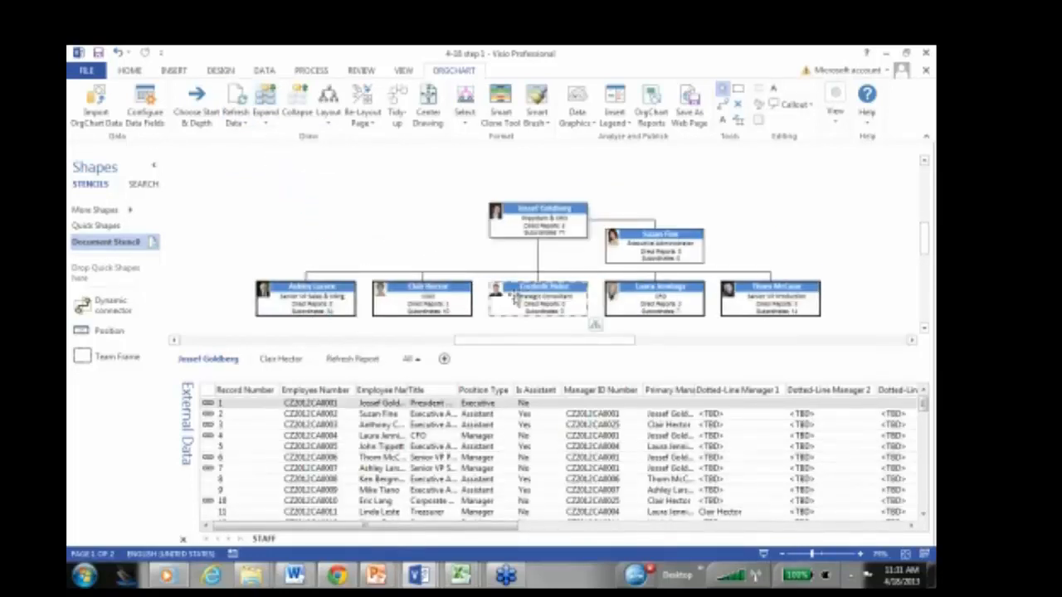
Check the Strategic Consultant box in the chart and read through the Refresh Report page
scroll(493, 268, "down", 1)
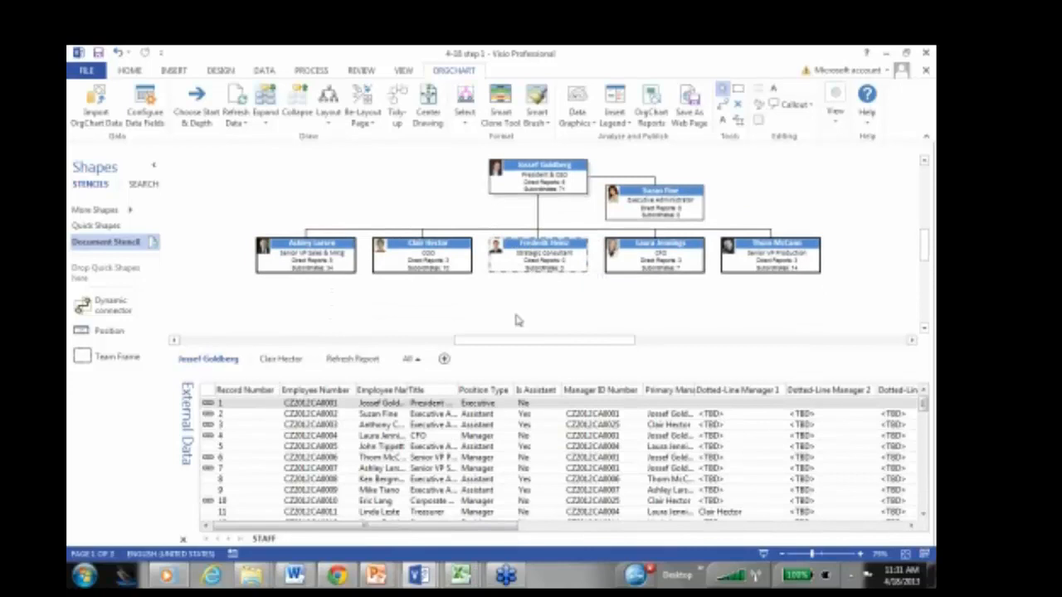
scroll(523, 292, "up", 3, "ctrl")
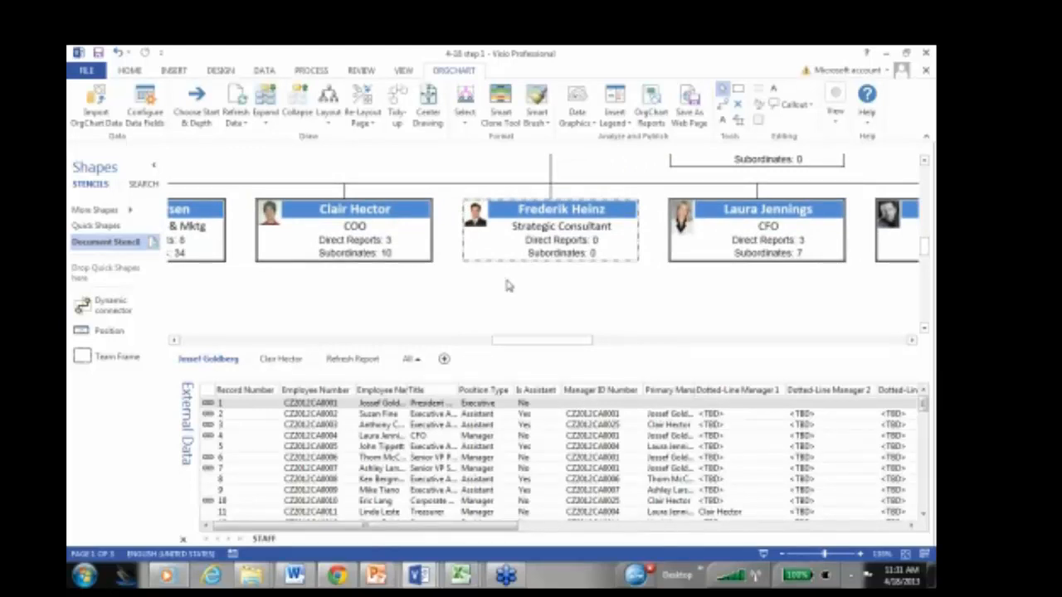
left_click(369, 360)
scroll(514, 275, "up", 3, "ctrl")
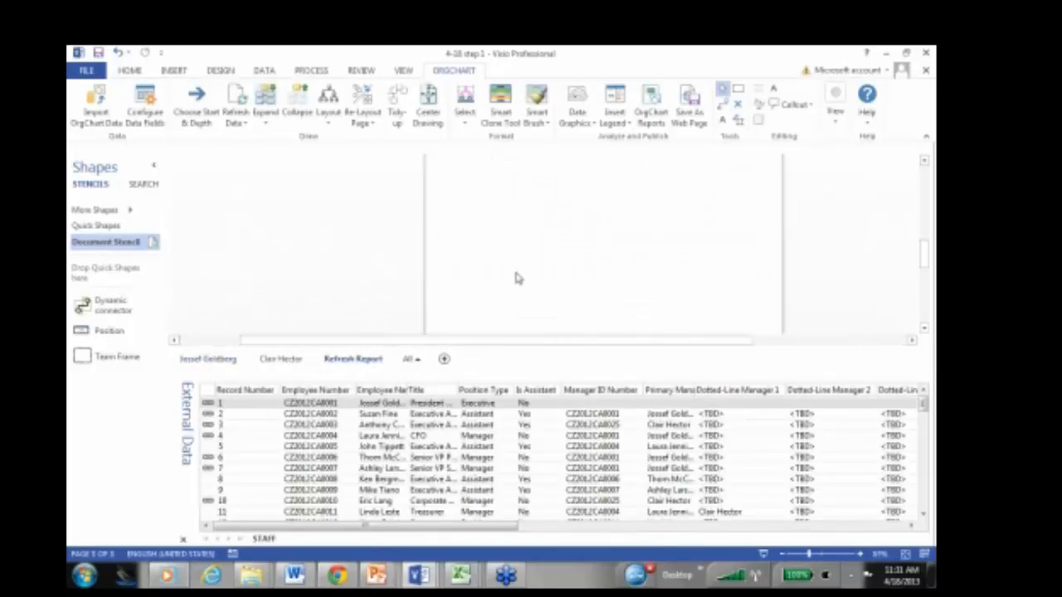
scroll(497, 275, "up", 3, "ctrl")
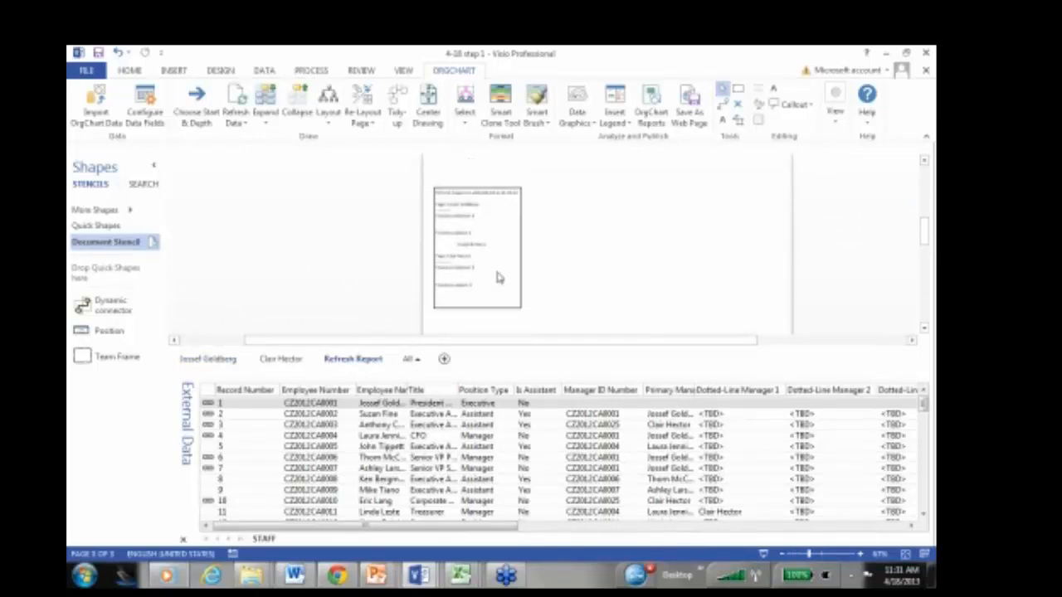
scroll(428, 269, "up", 2, "ctrl")
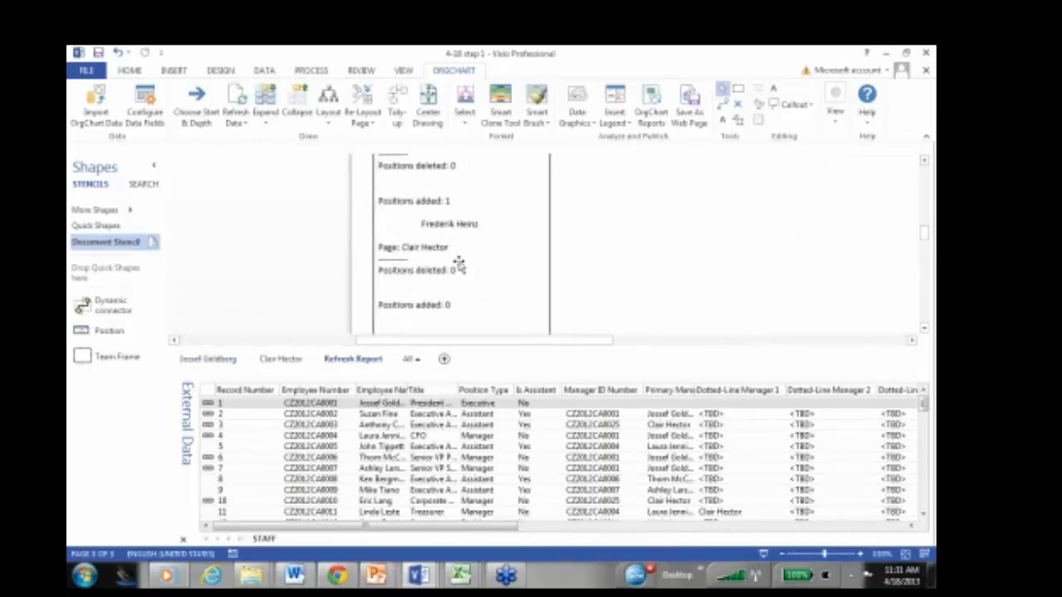
scroll(422, 244, "up", 2)
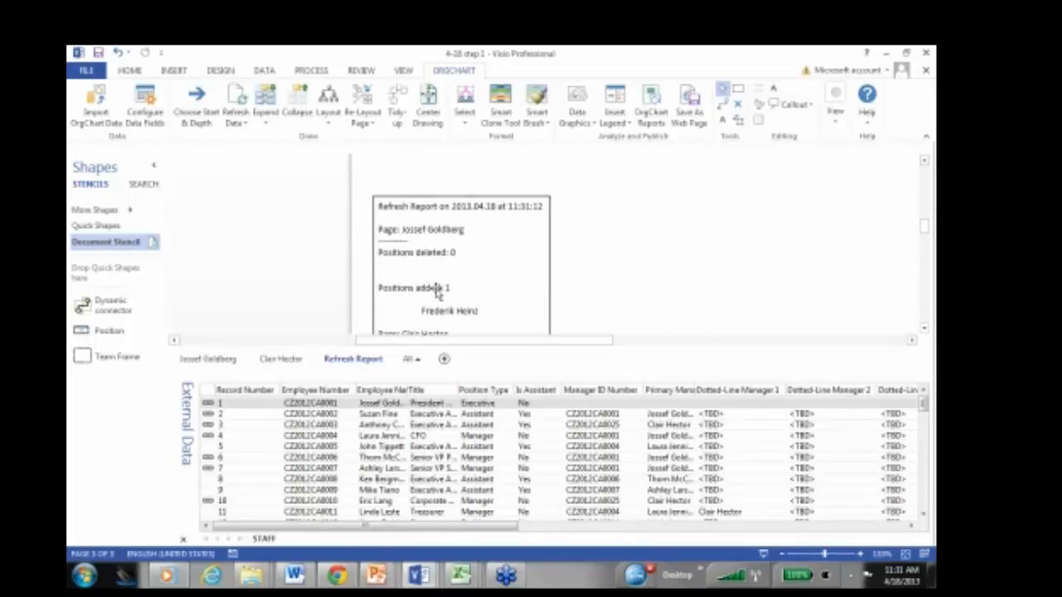
scroll(440, 318, "down", 5)
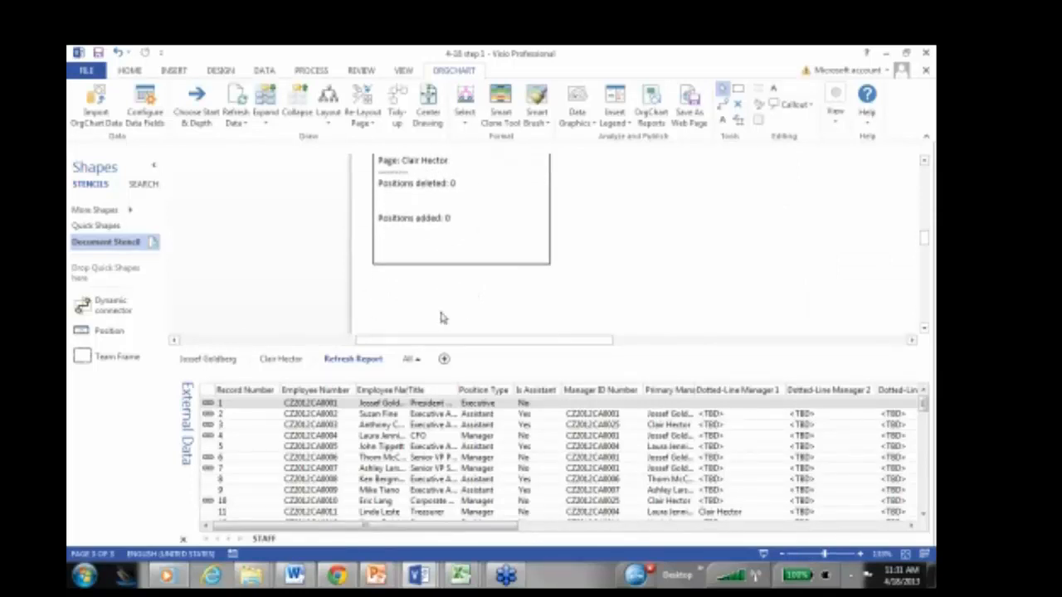
scroll(440, 316, "up", 1)
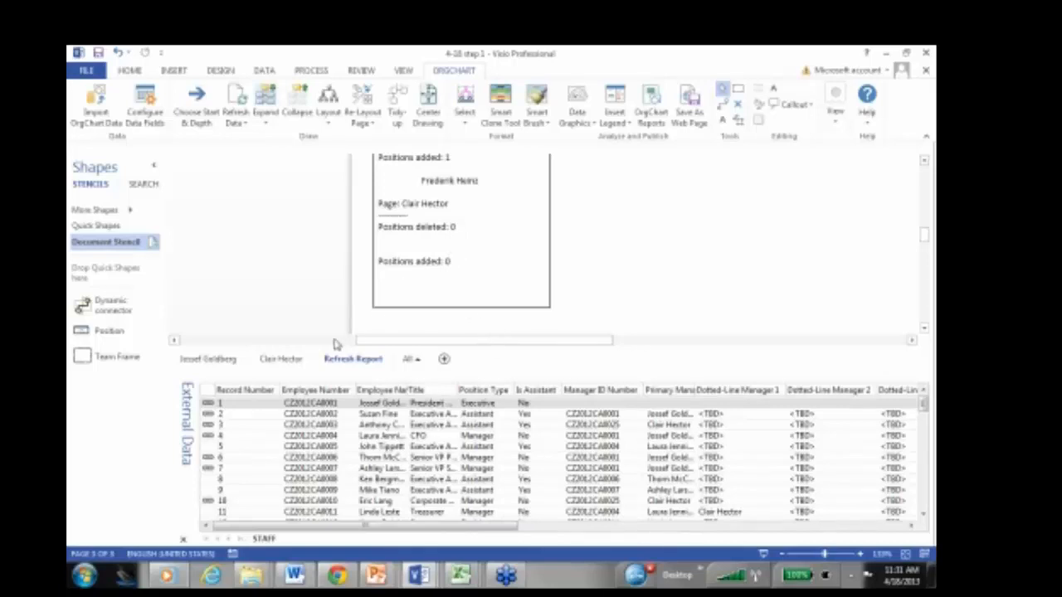
Return to the President & CEO's chart page and bring the Senior VP Sales & Mktg box into view, undoing any accidental move
left_click(221, 361)
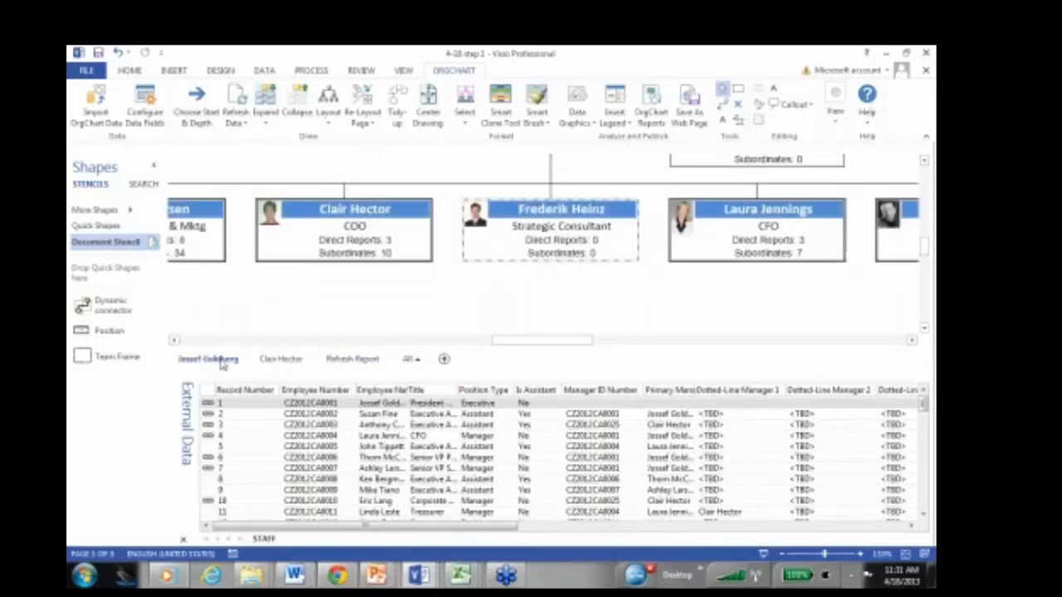
left_click_drag(561, 342, 534, 352)
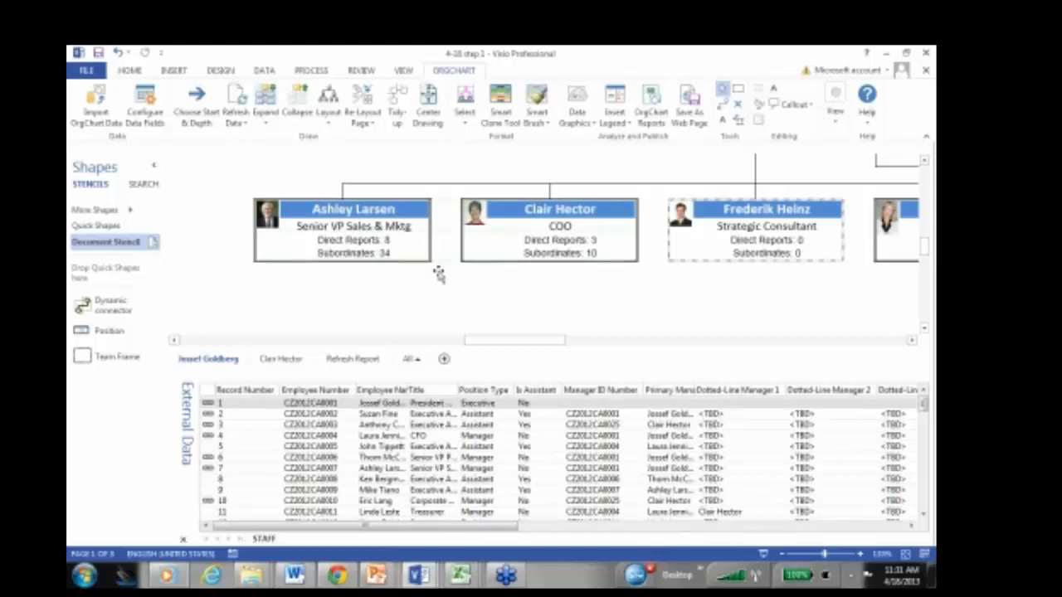
left_click_drag(434, 268, 444, 280)
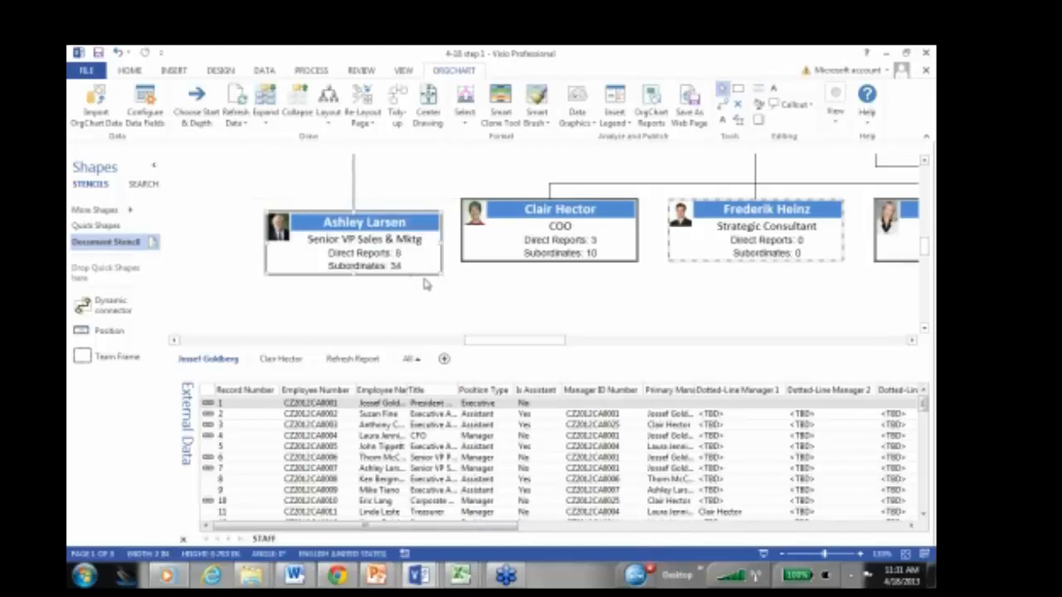
key("ctrl+z")
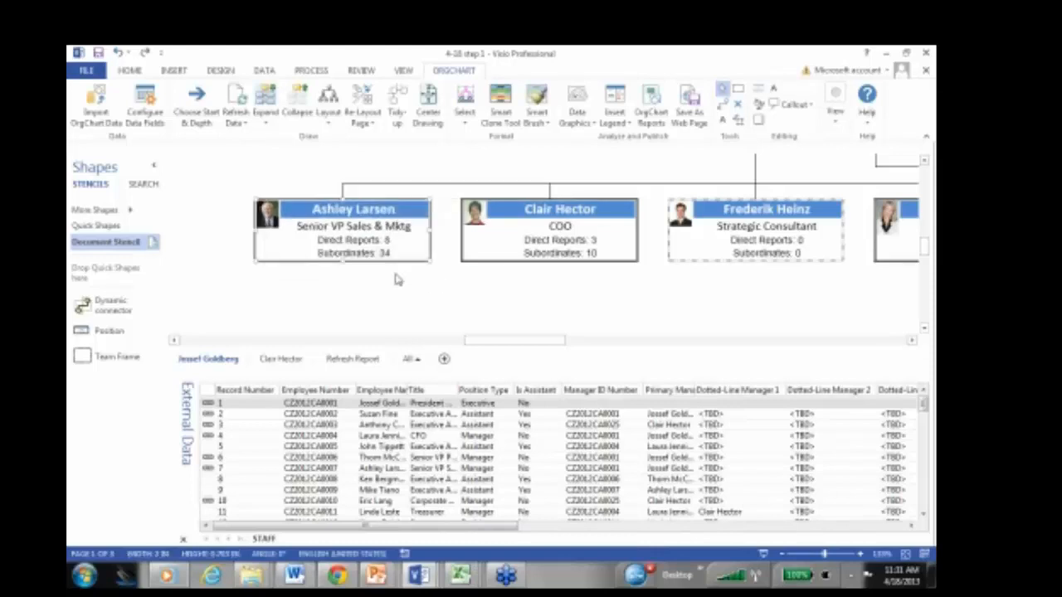
Expand the Senior VP Sales & Mktg's team onto its own page and arrange the direct reports in four columns
left_click(266, 121)
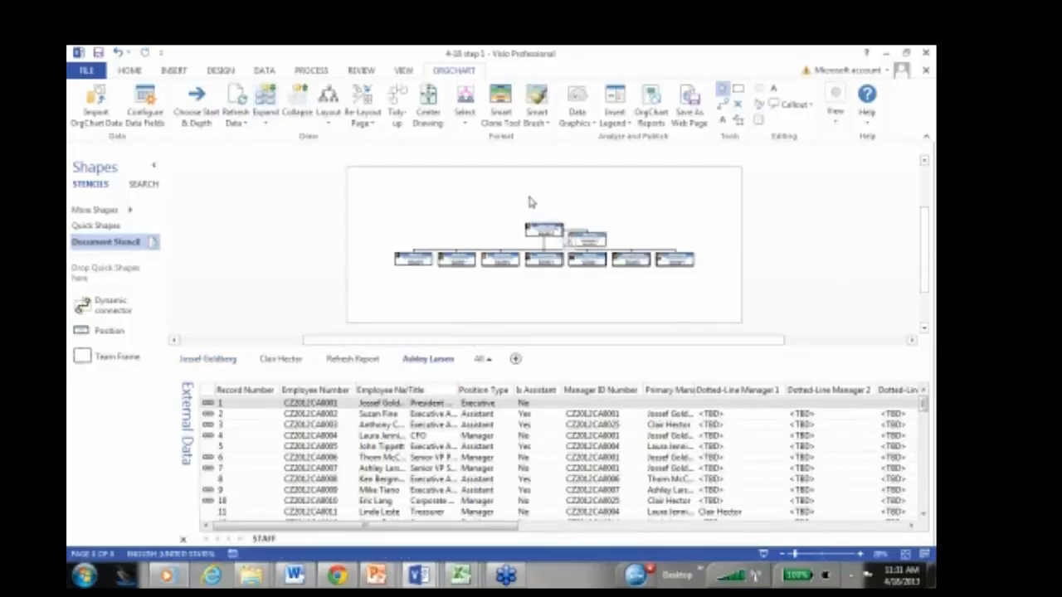
left_click(544, 229)
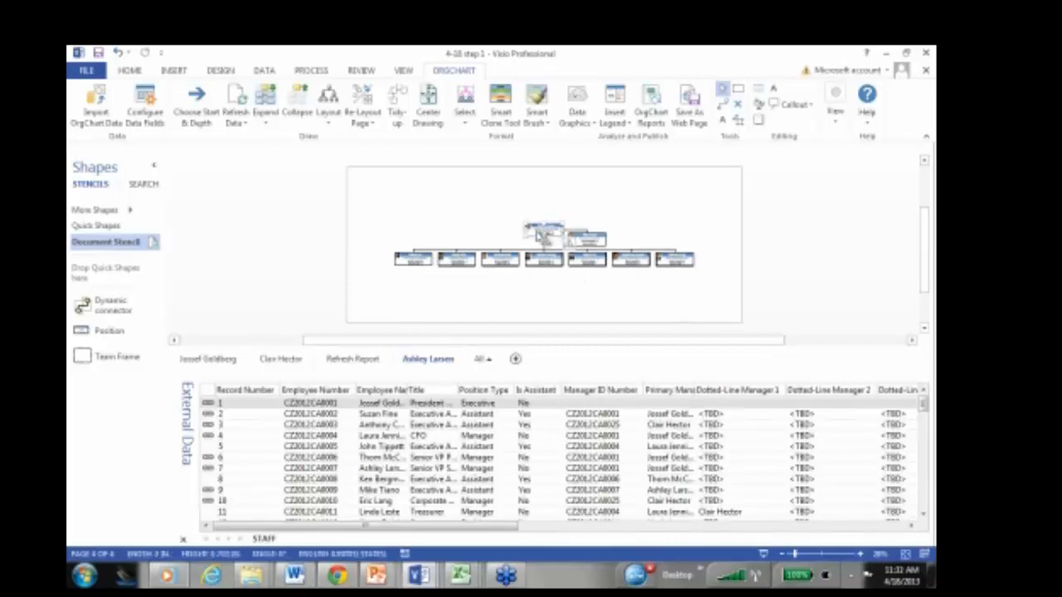
left_click(327, 116)
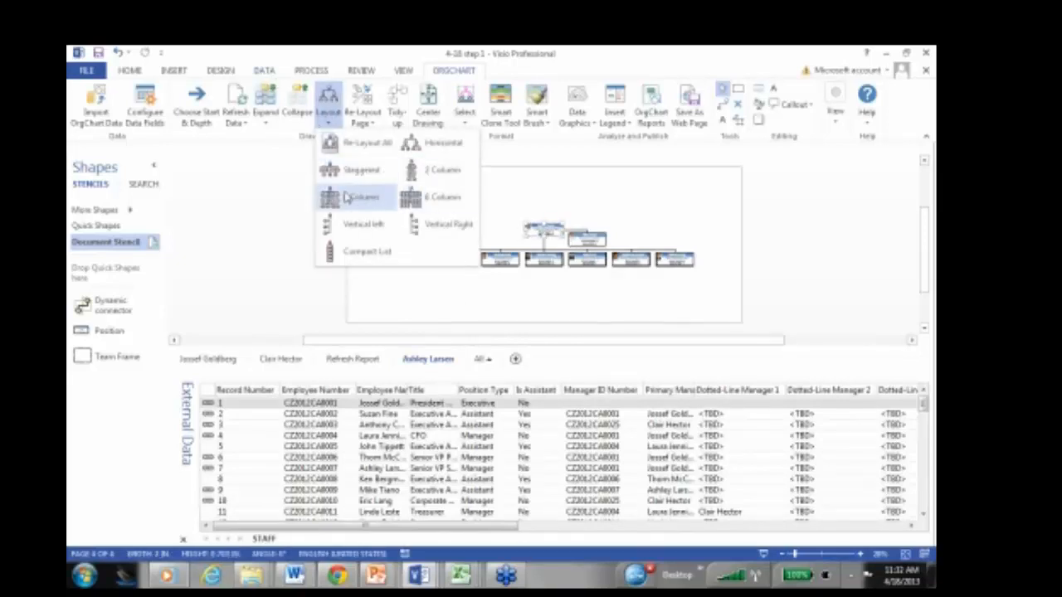
left_click(347, 206)
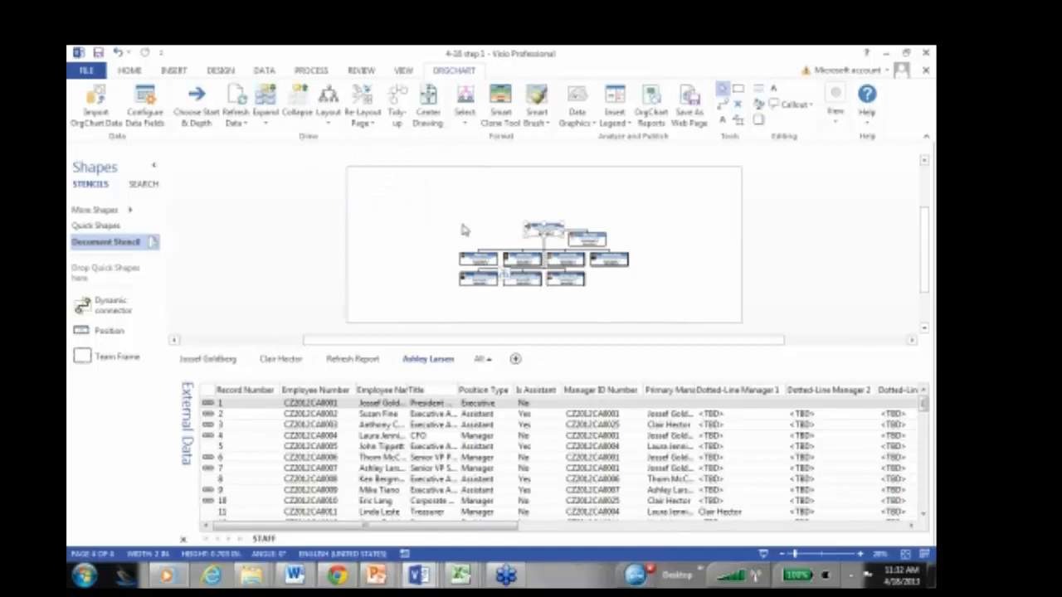
Select the Sales Ops Coordinator box on the new page and show its shape data down to the Picture Size property
left_click_drag(447, 210, 661, 307)
scroll(661, 308, "up", 2)
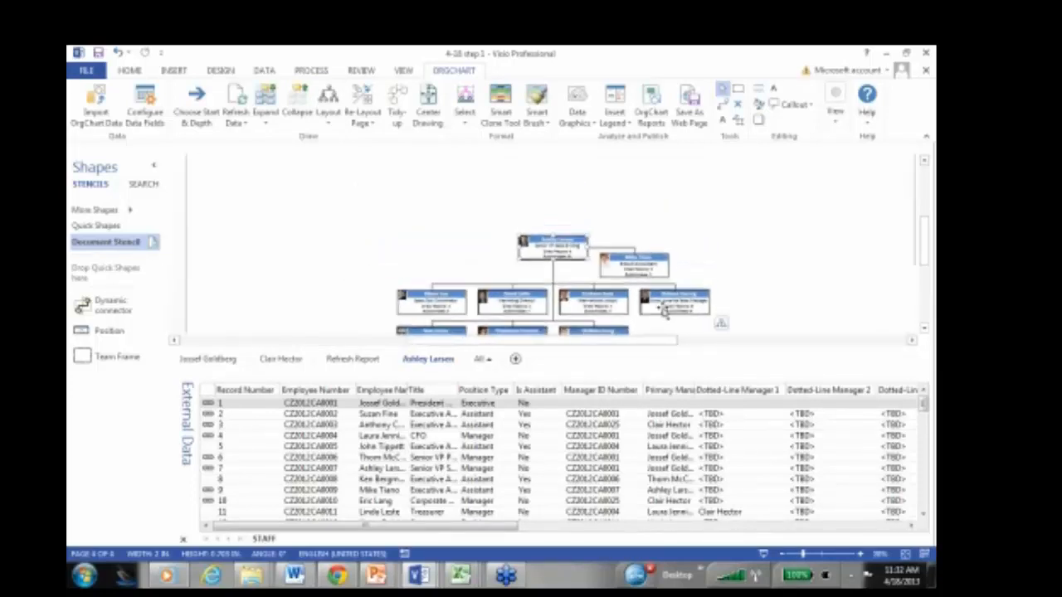
scroll(659, 309, "down", 3)
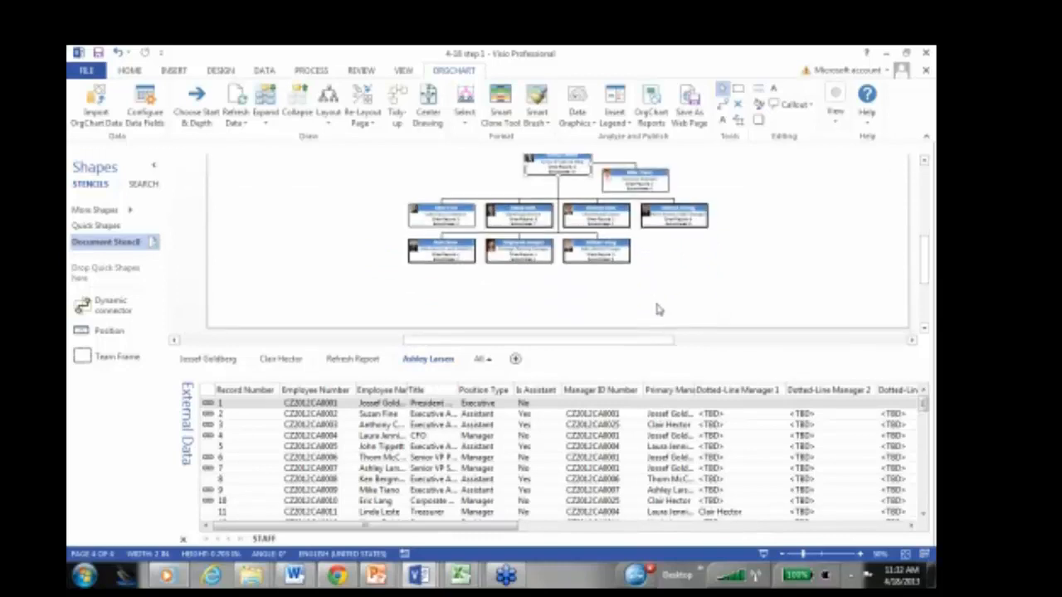
scroll(655, 307, "up", 2)
scroll(640, 302, "up", 1)
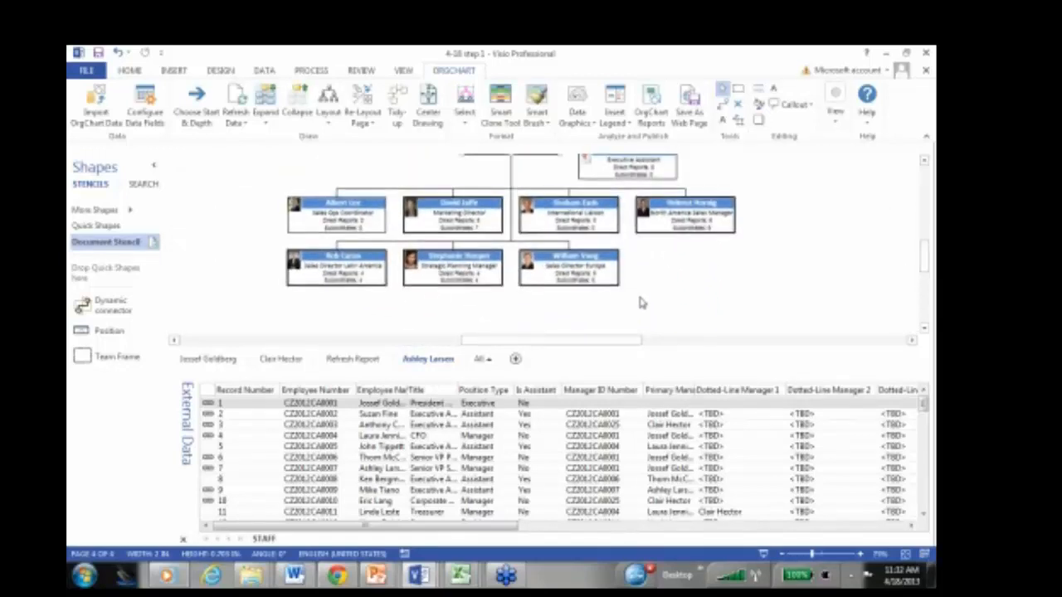
left_click(292, 223)
scroll(315, 274, "up", 1)
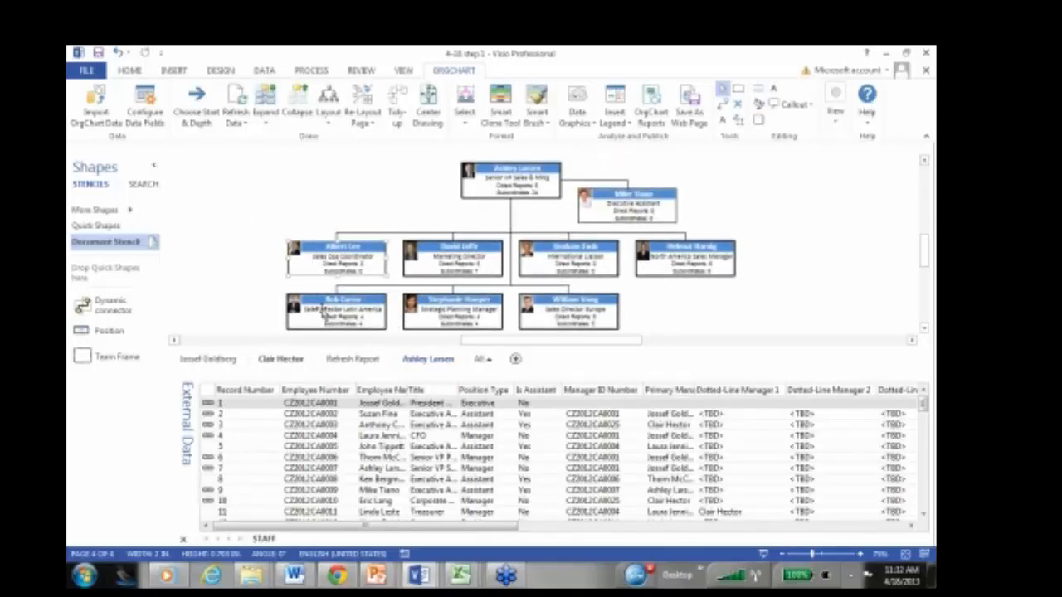
left_click(327, 266)
left_click(327, 266)
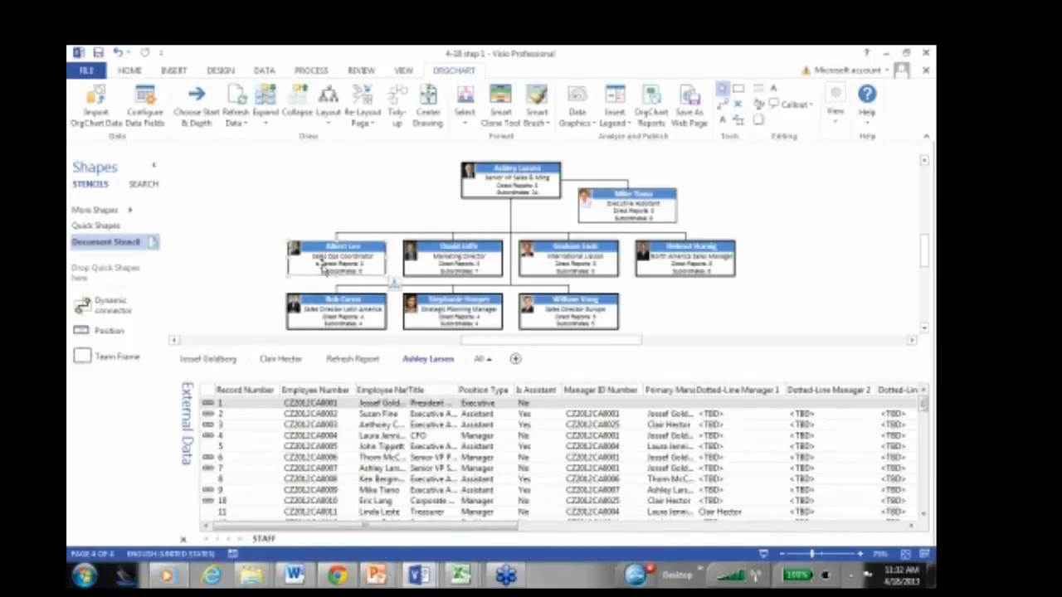
left_click(836, 116)
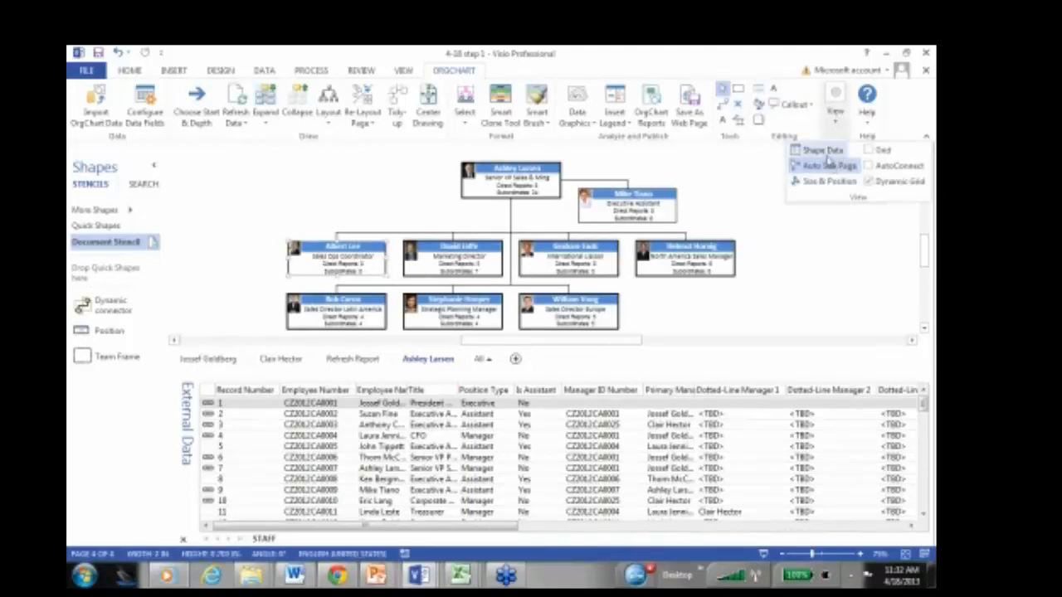
left_click(819, 150)
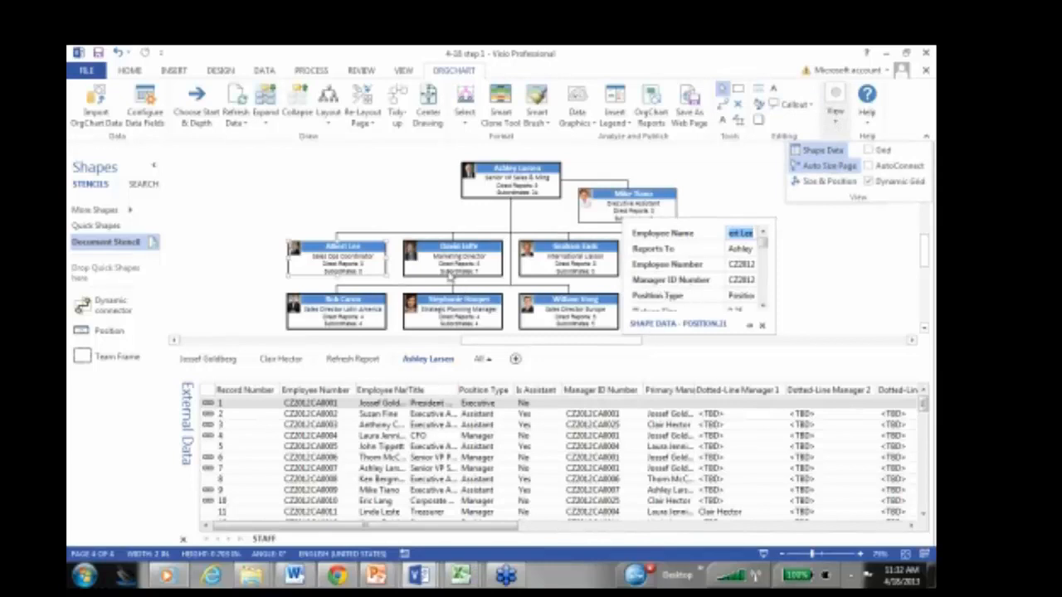
mouse_move(764, 246)
left_mouse_down()
mouse_move(768, 300)
mouse_move(775, 252)
left_mouse_up()
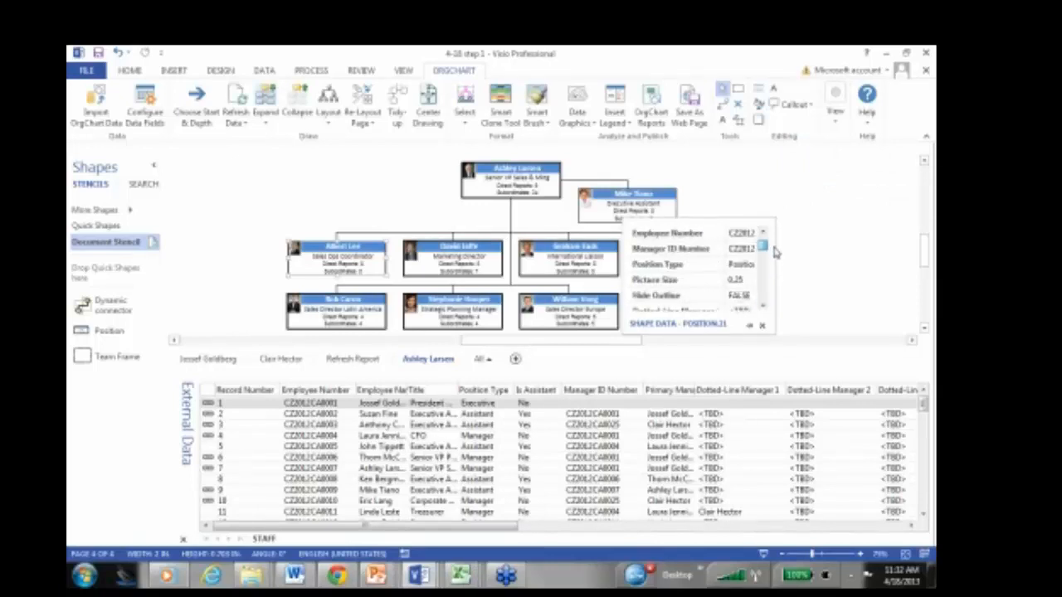
Enlarge the photo in the Sales Ops Coordinator box by setting its Picture Size to 0.5
left_click(738, 283)
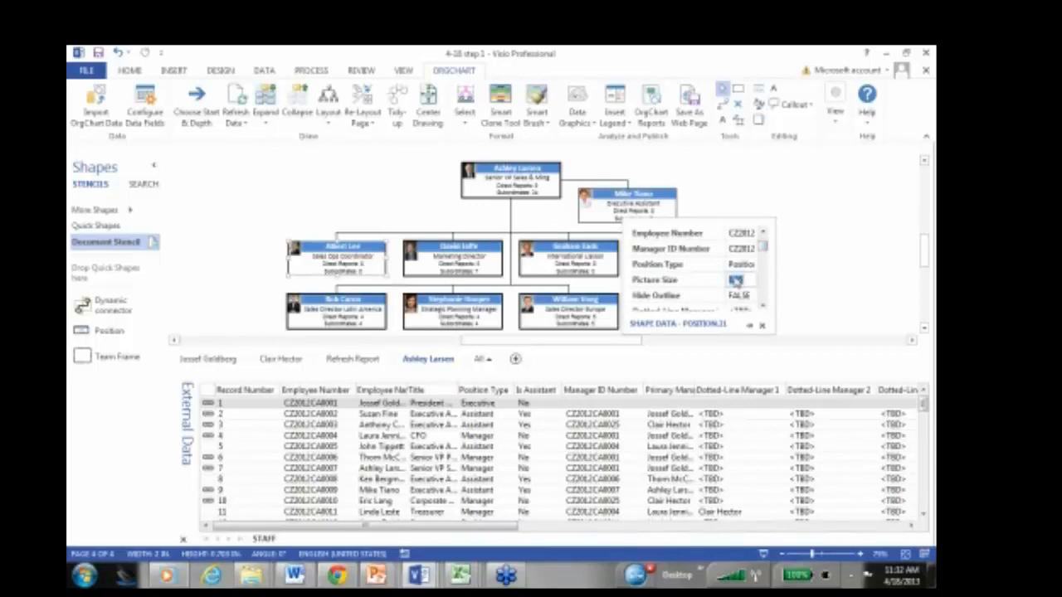
key("Tab")
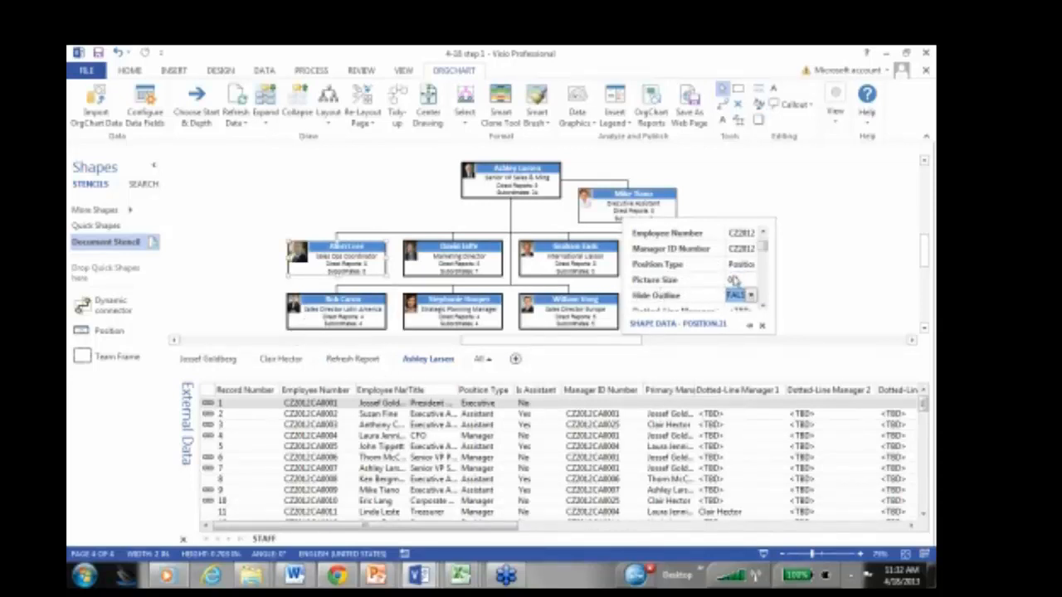
left_click(734, 282)
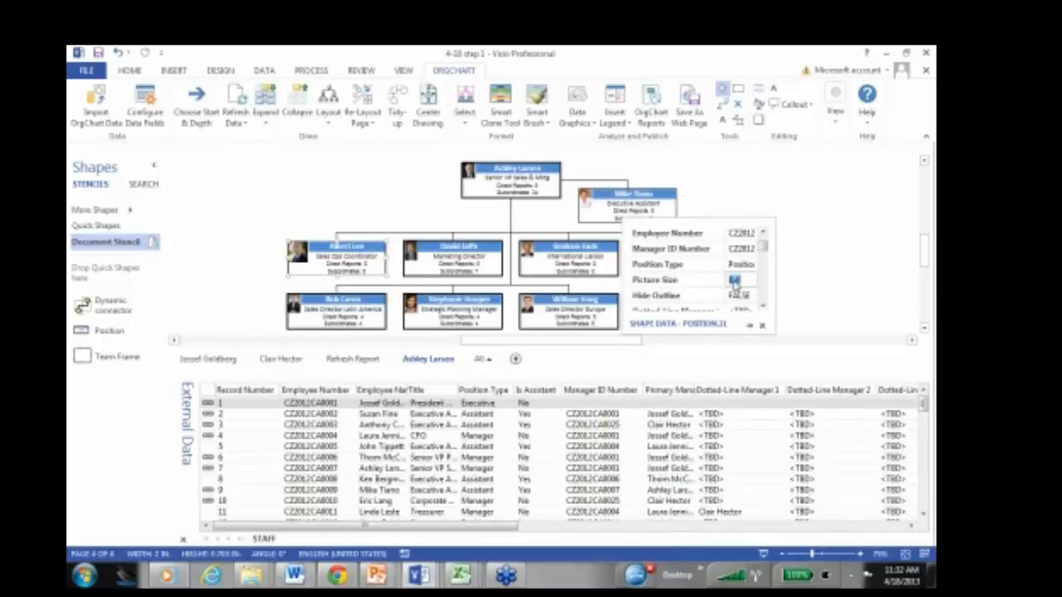
key("Tab")
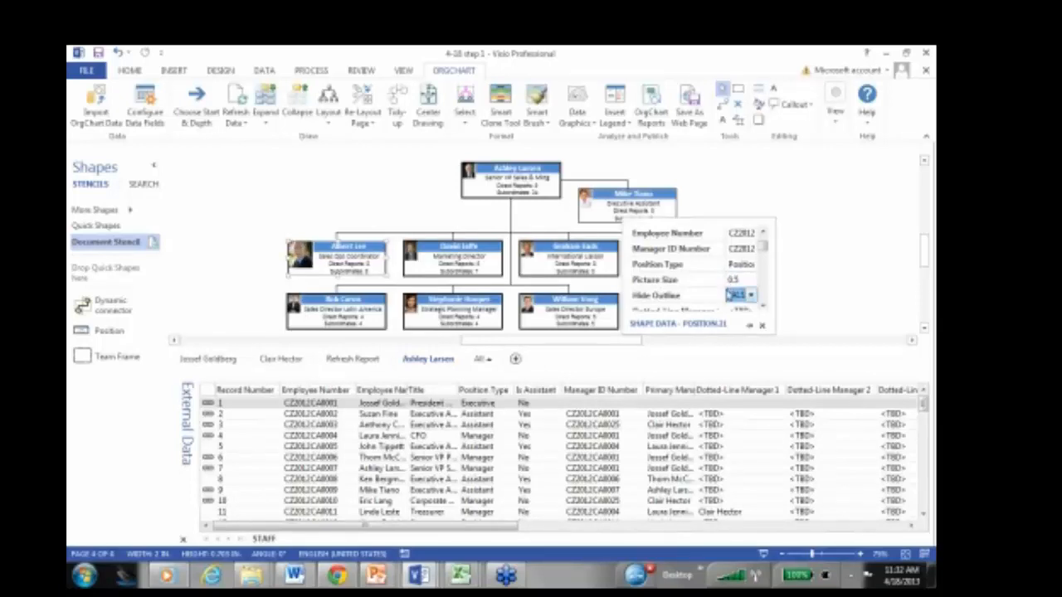
Copy the Sales Ops Coordinator box's picture size to the neighbouring direct-report boxes and close the shape data window
left_click(284, 212)
left_click(309, 249)
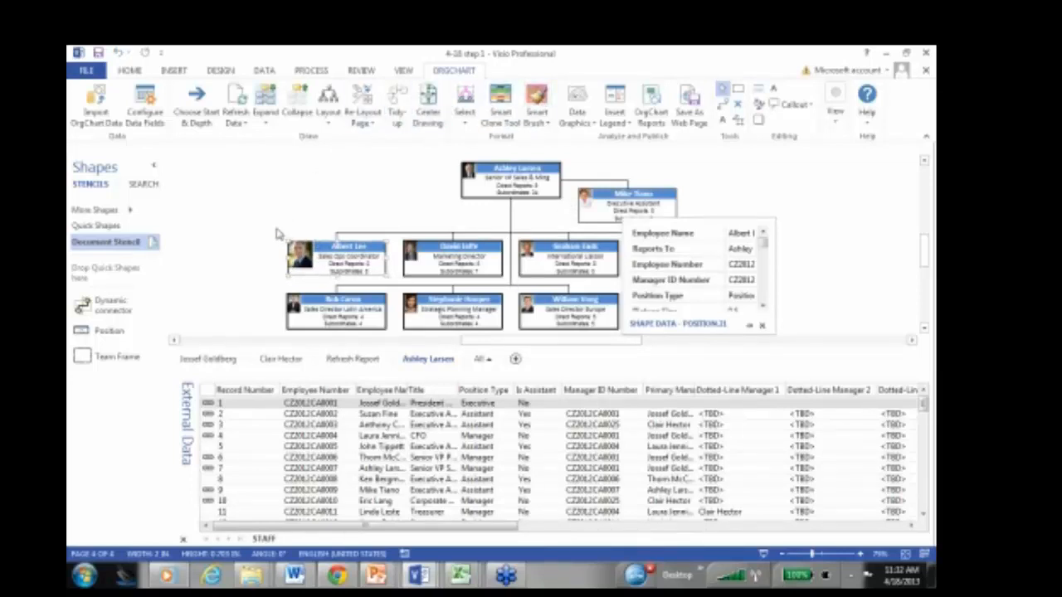
left_click_drag(276, 227, 711, 330)
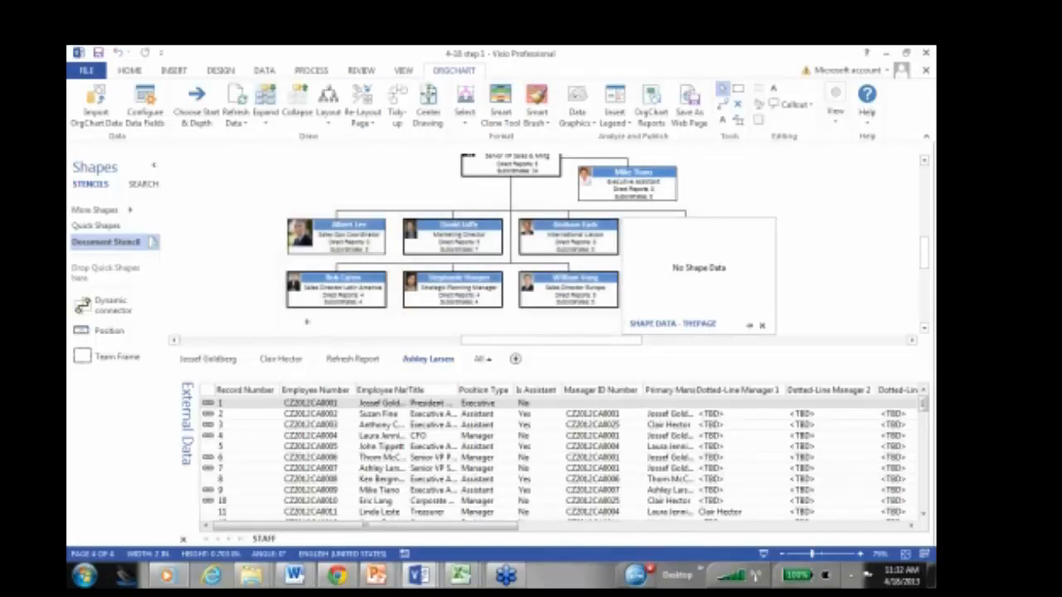
left_click(247, 197)
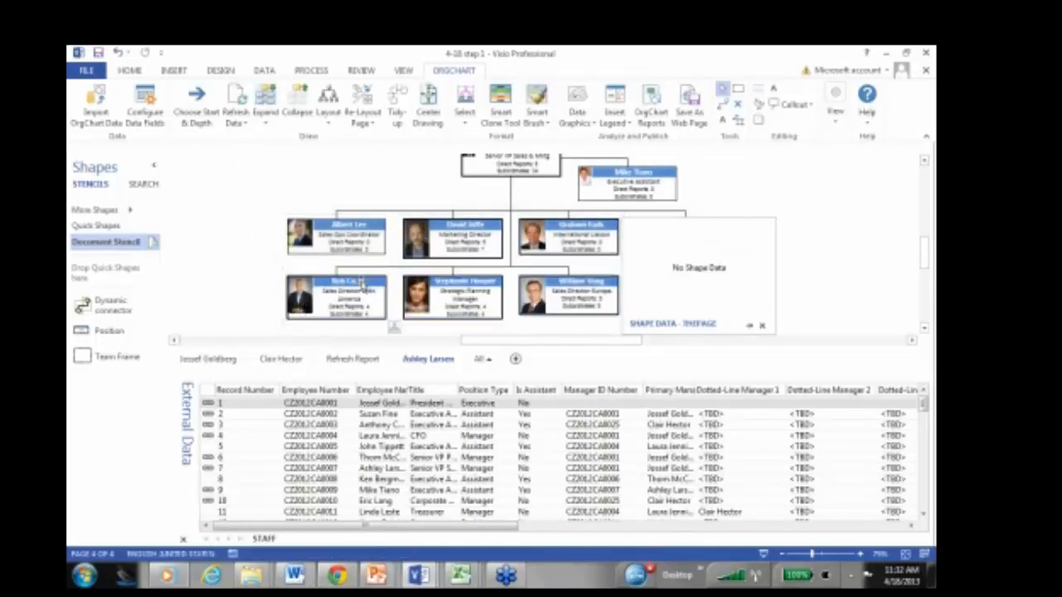
left_click(764, 326)
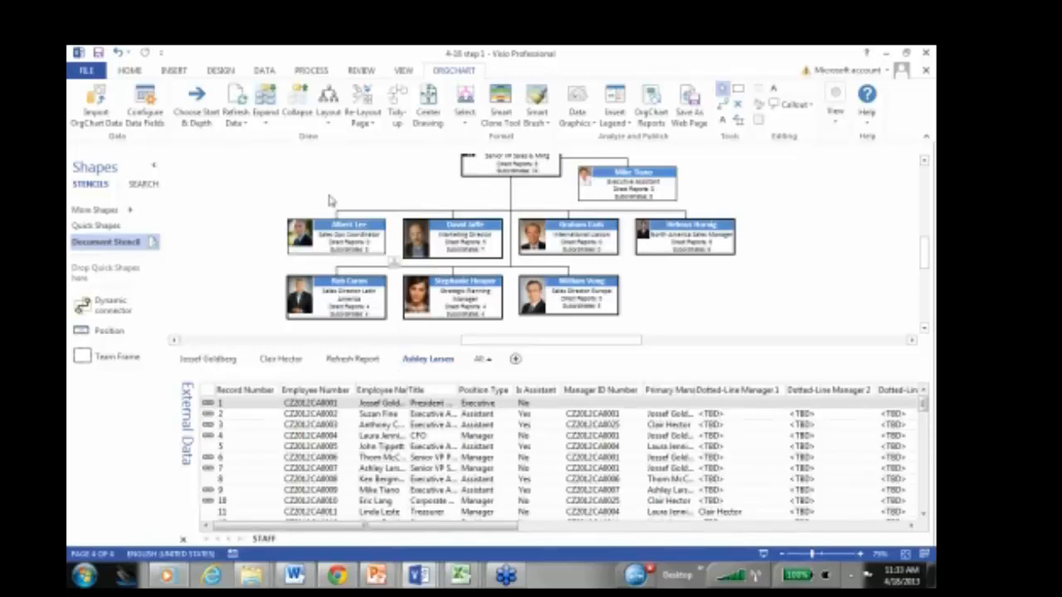
Switch to the OCV Demo Step 3 workbook in Excel and examine the highlighted Finance Director row
scroll(370, 194, "up", 1)
scroll(371, 204, "down", 1)
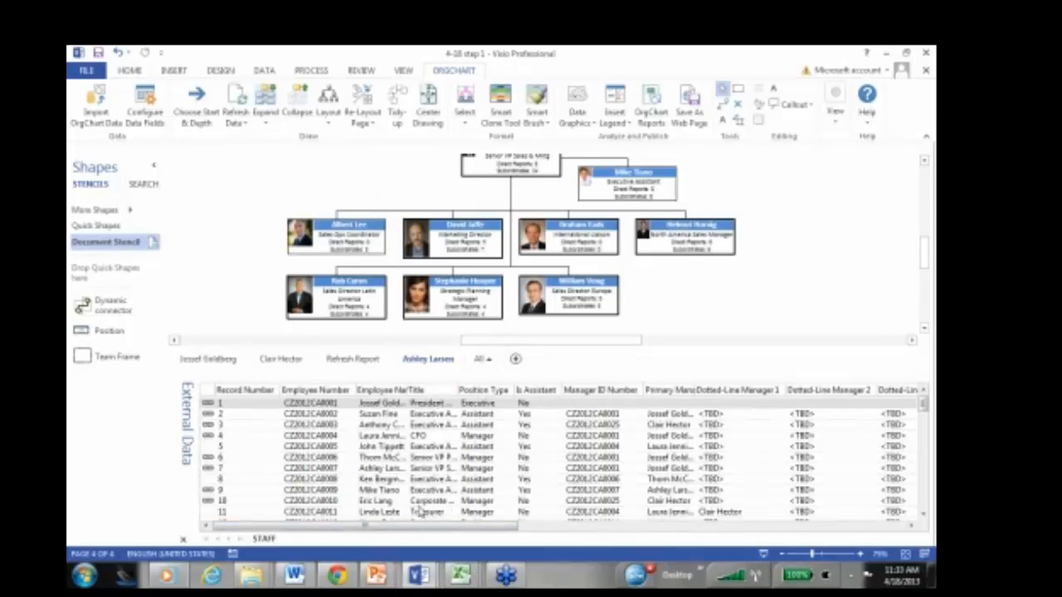
key("alt+Tab")
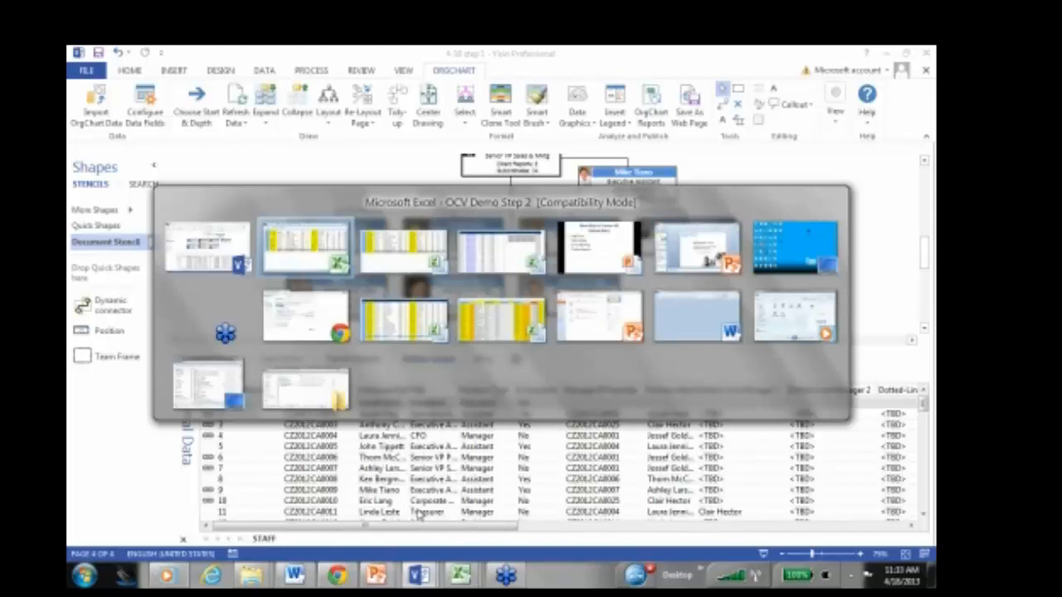
key("alt+Tab")
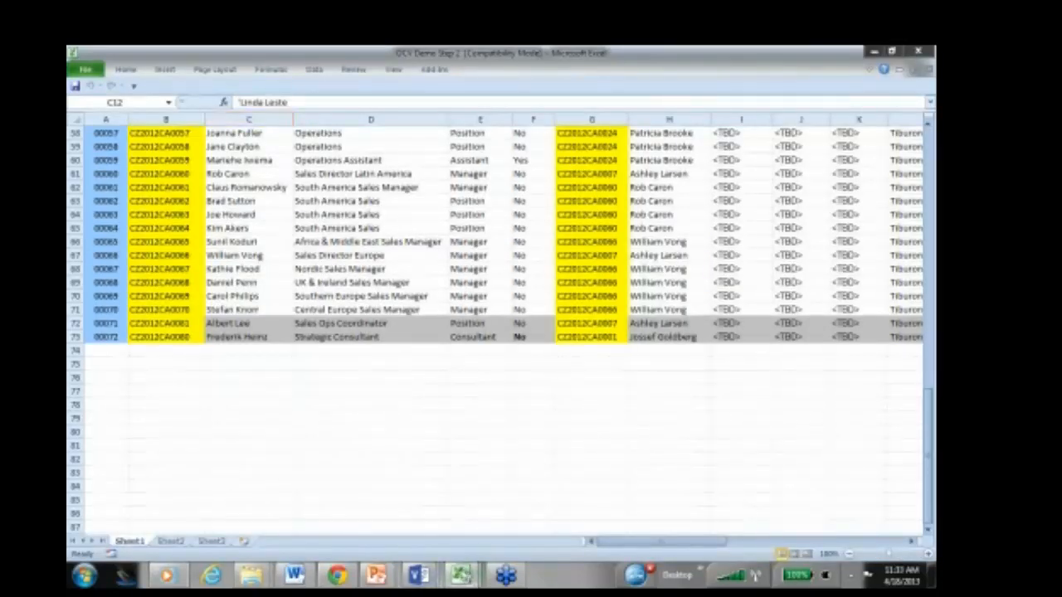
mouse_move(461, 575)
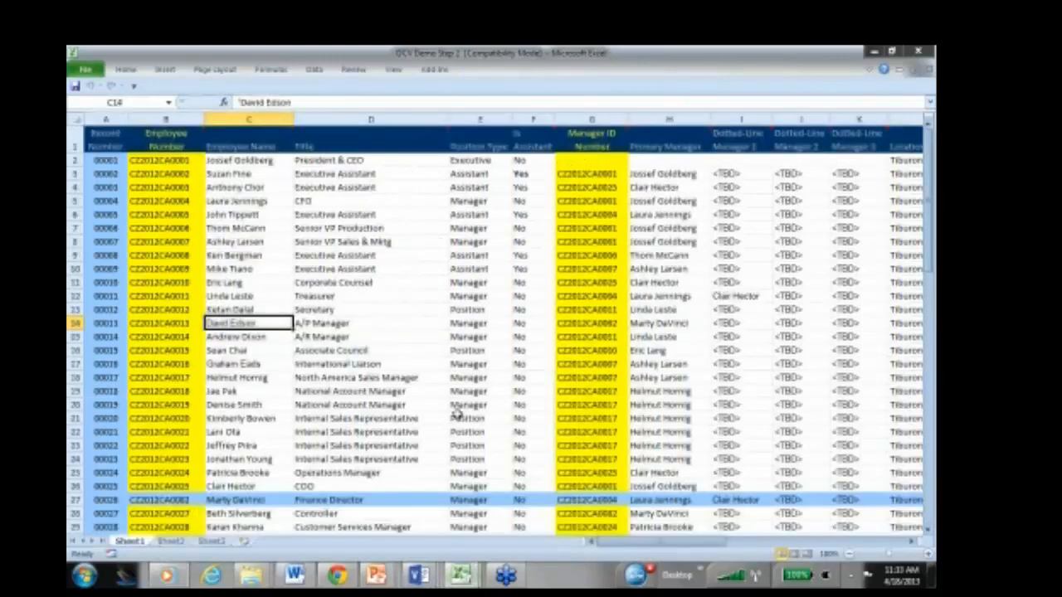
left_click(656, 510)
scroll(358, 371, "down", 2)
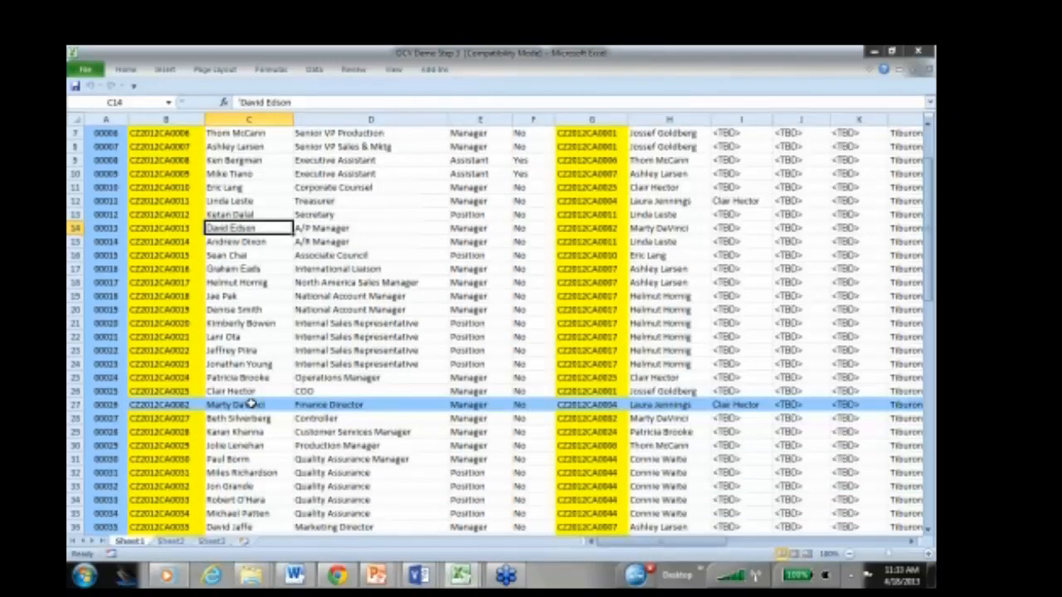
left_click(250, 404)
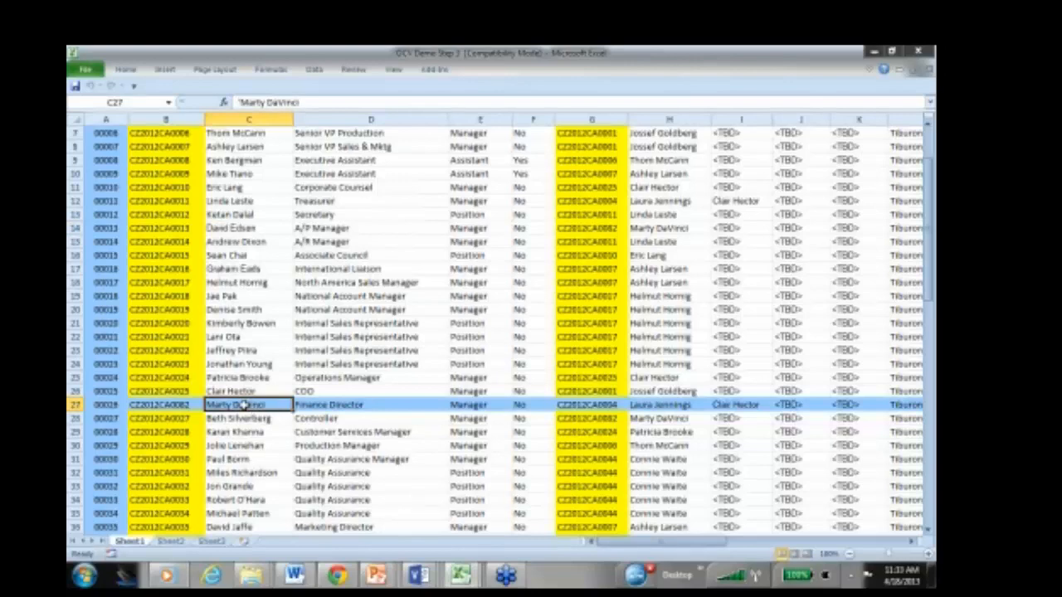
Switch back to the 4-18 step 1 drawing in Visio and check the Senior VP Sales & Mktg's page
key("alt+Tab")
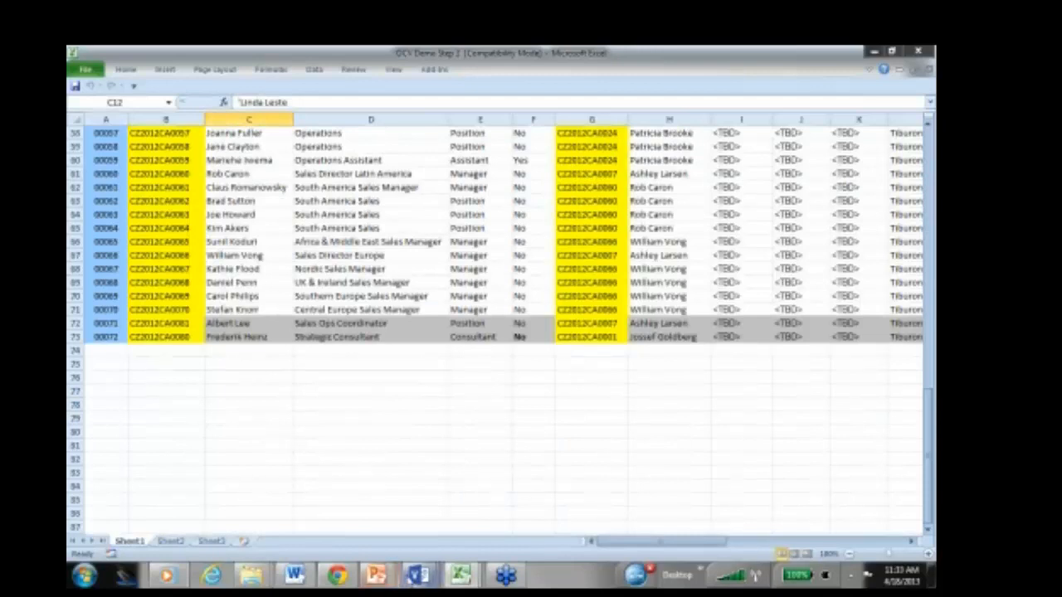
key("alt+Tab")
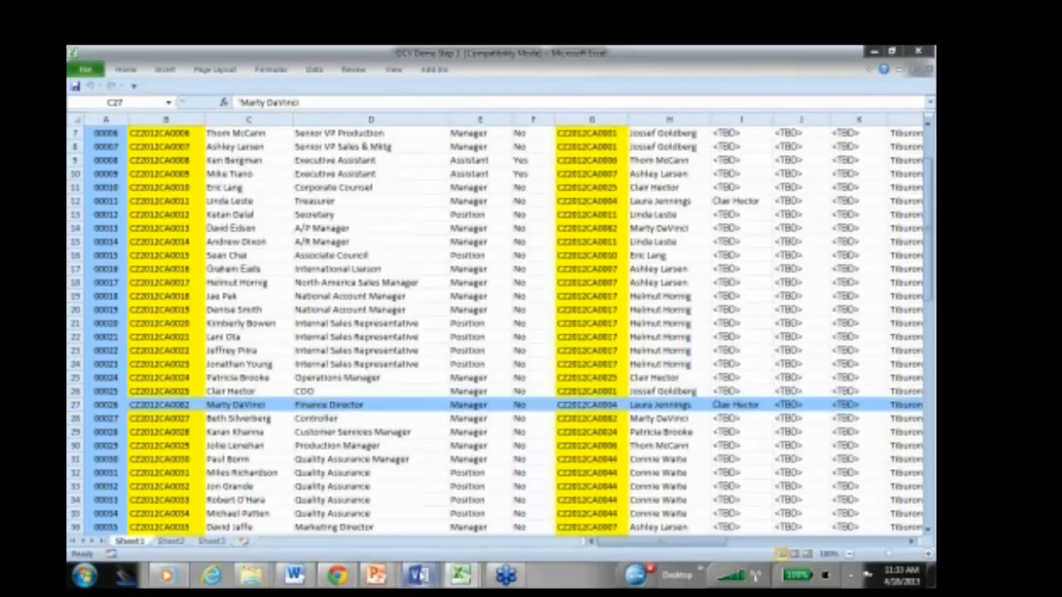
mouse_move(419, 574)
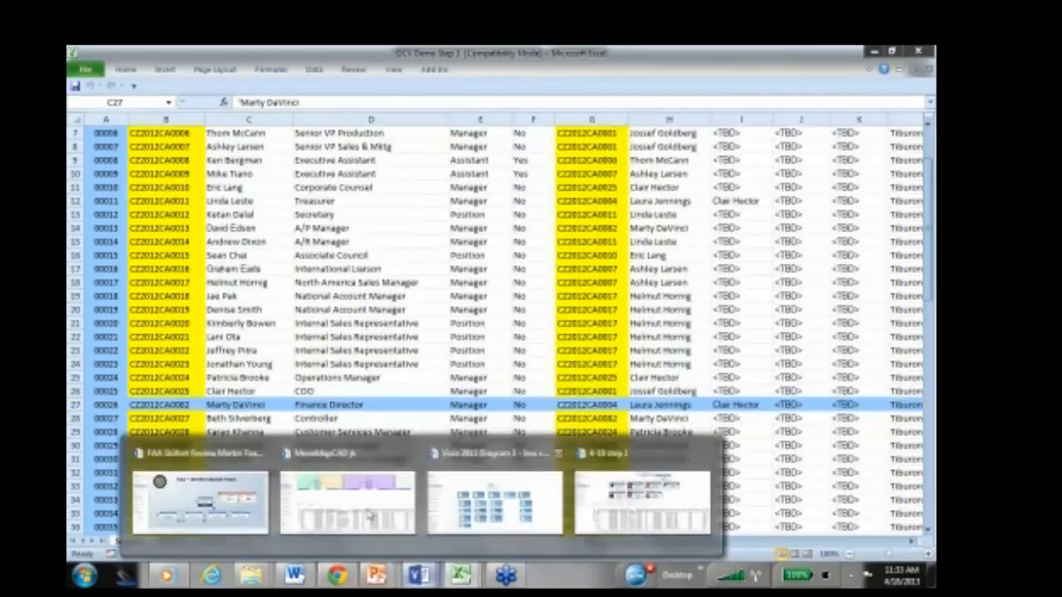
left_click(660, 510)
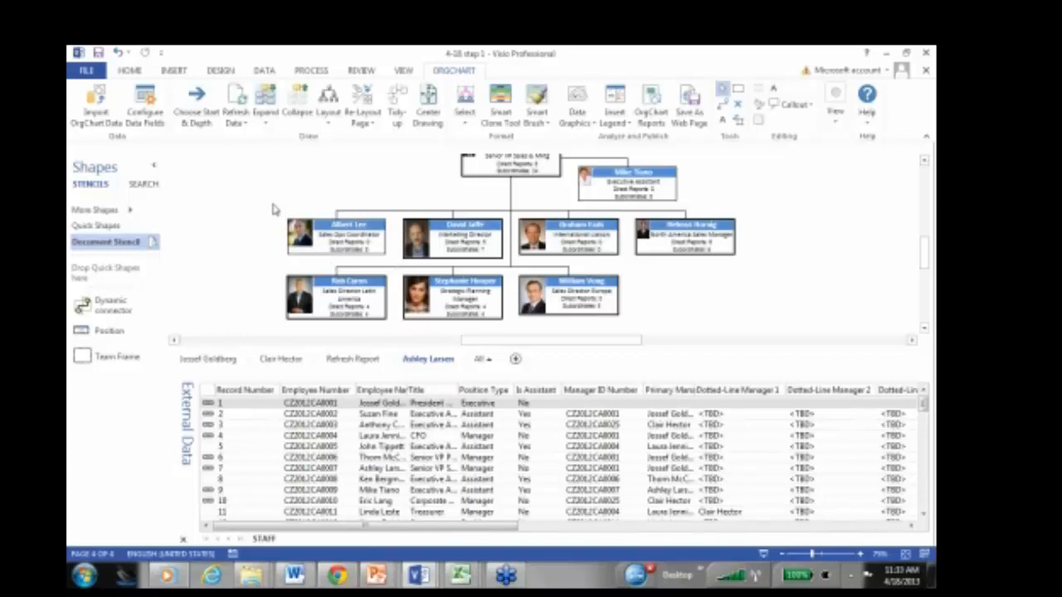
scroll(308, 220, "up", 2)
scroll(311, 248, "down", 2)
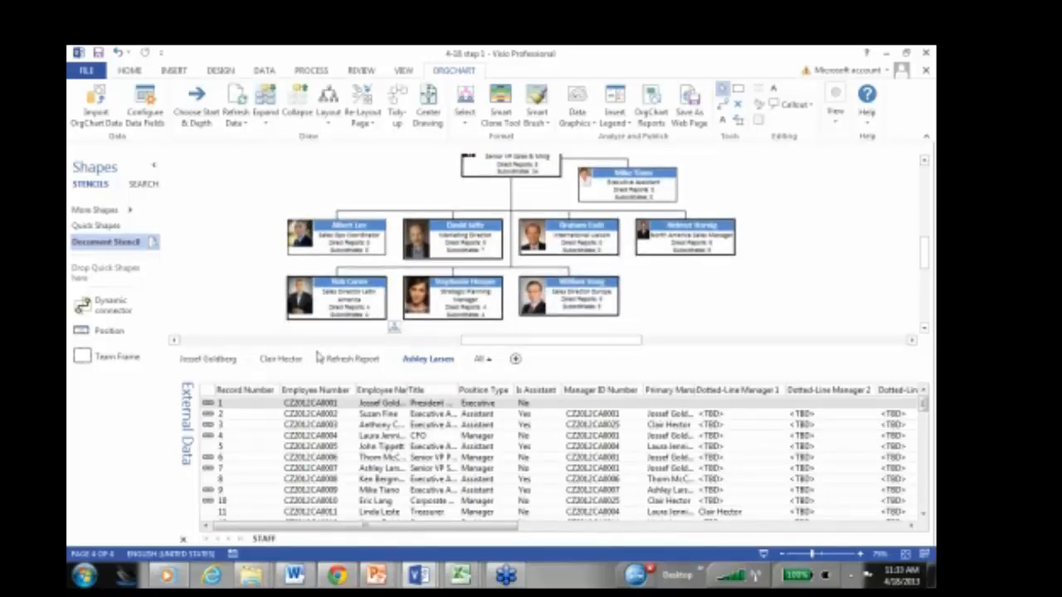
Search the shape text on the current page for the Finance Director's first name
left_click(287, 449)
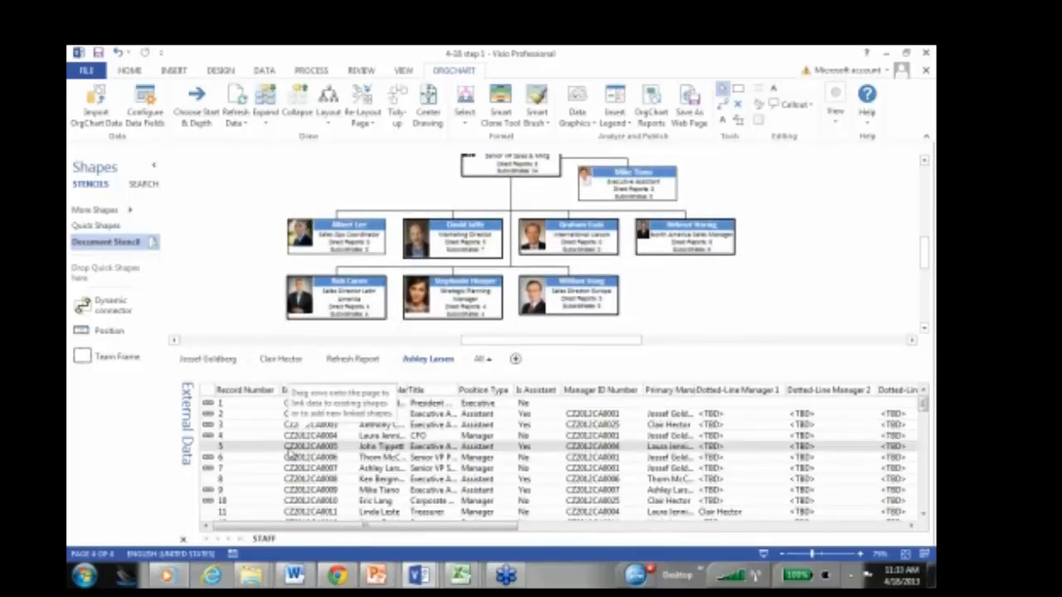
key("ctrl+f")
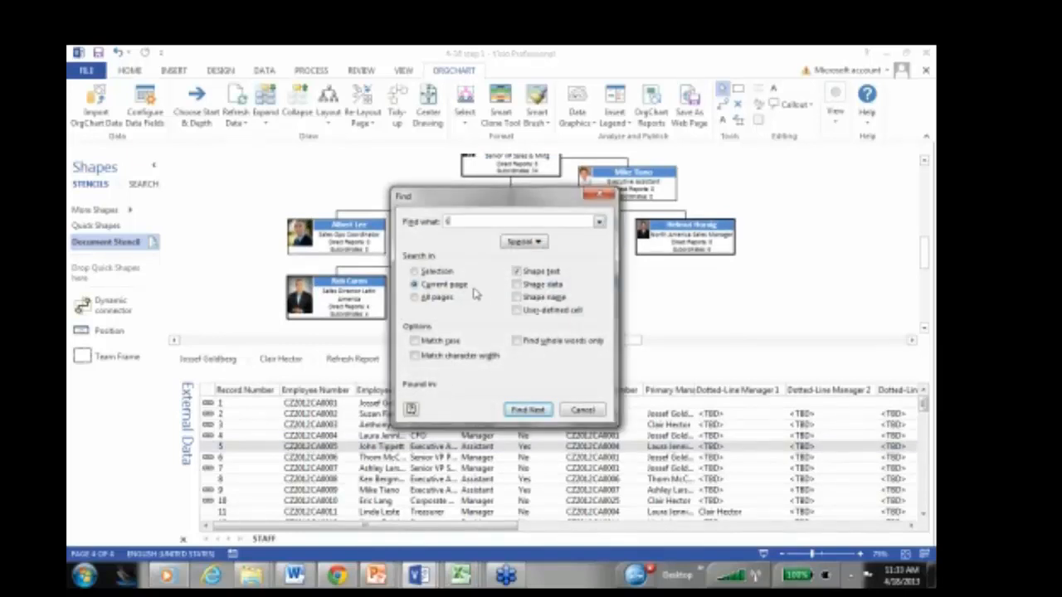
key("Return")
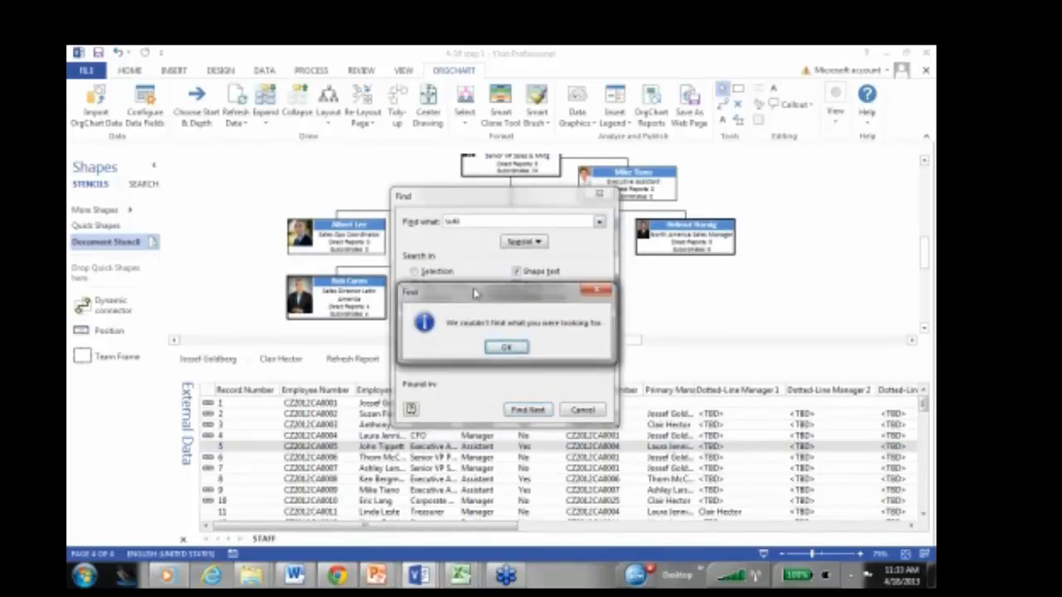
left_click(506, 348)
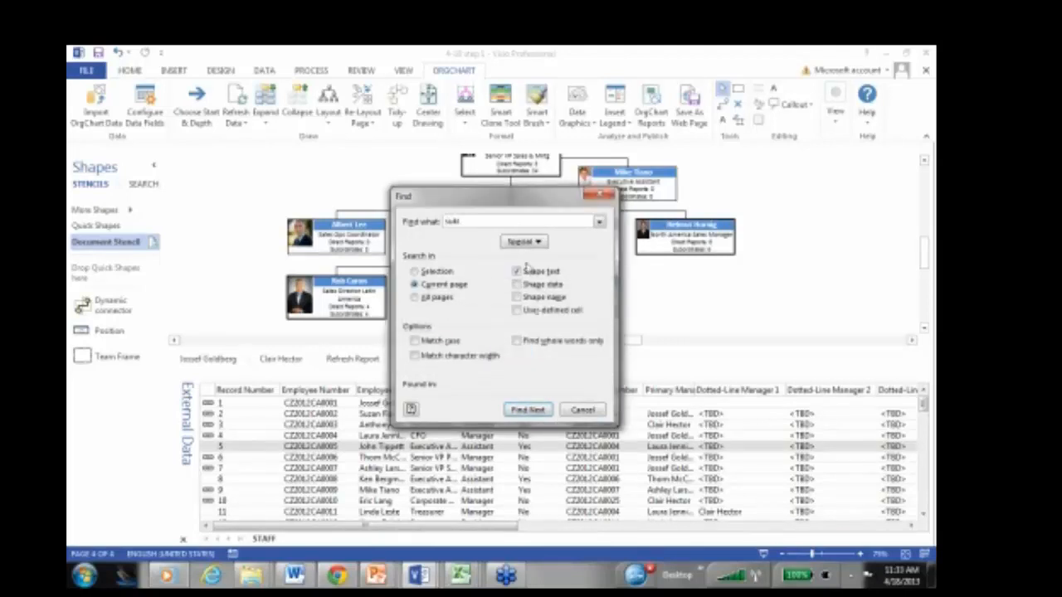
Extend the search for the Finance Director's first name to all pages, and close the search
left_click(525, 242)
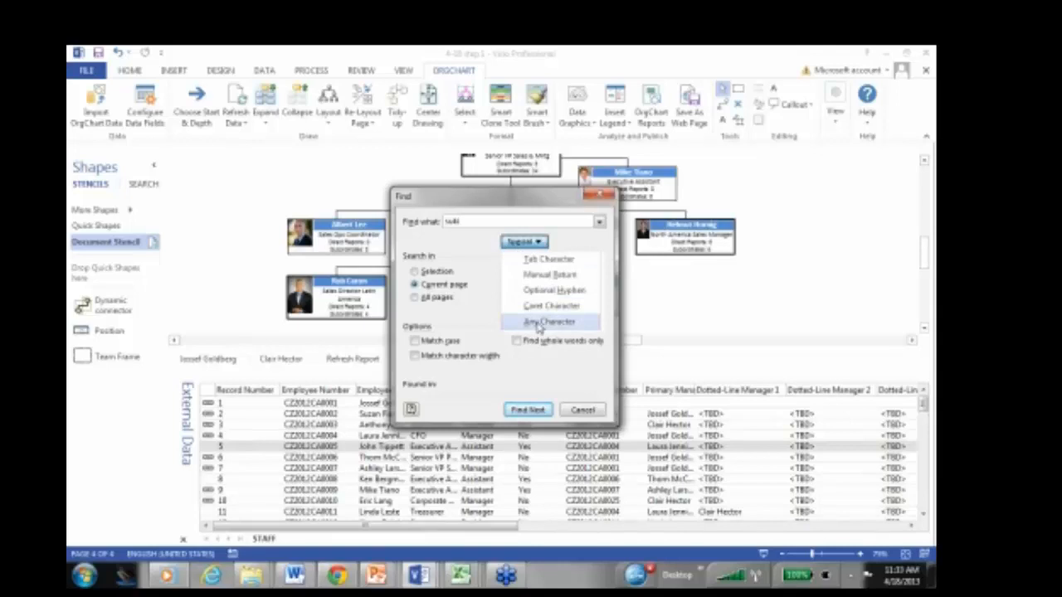
left_click(414, 297)
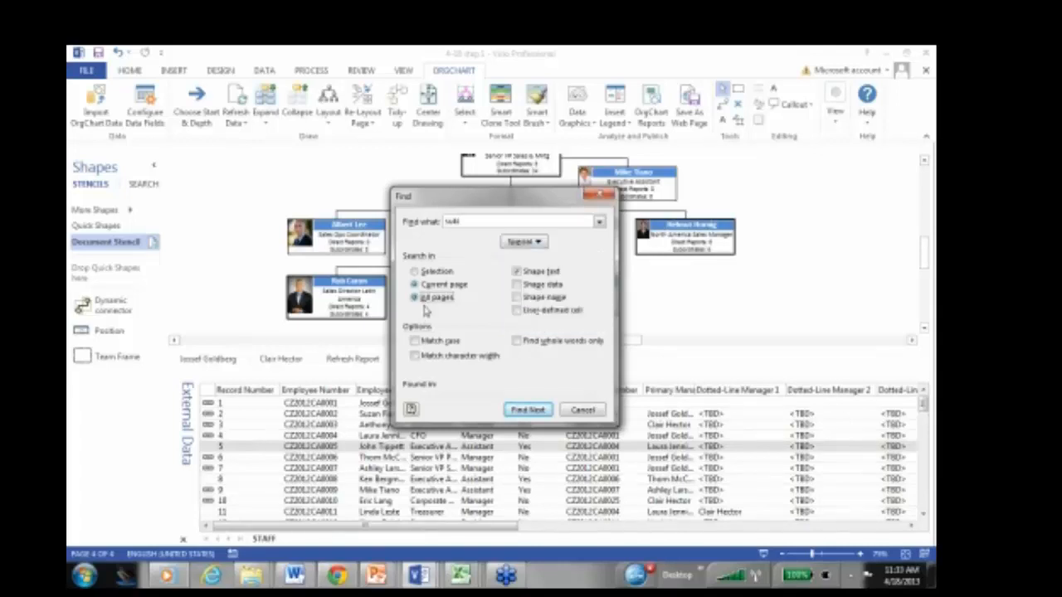
left_click(528, 410)
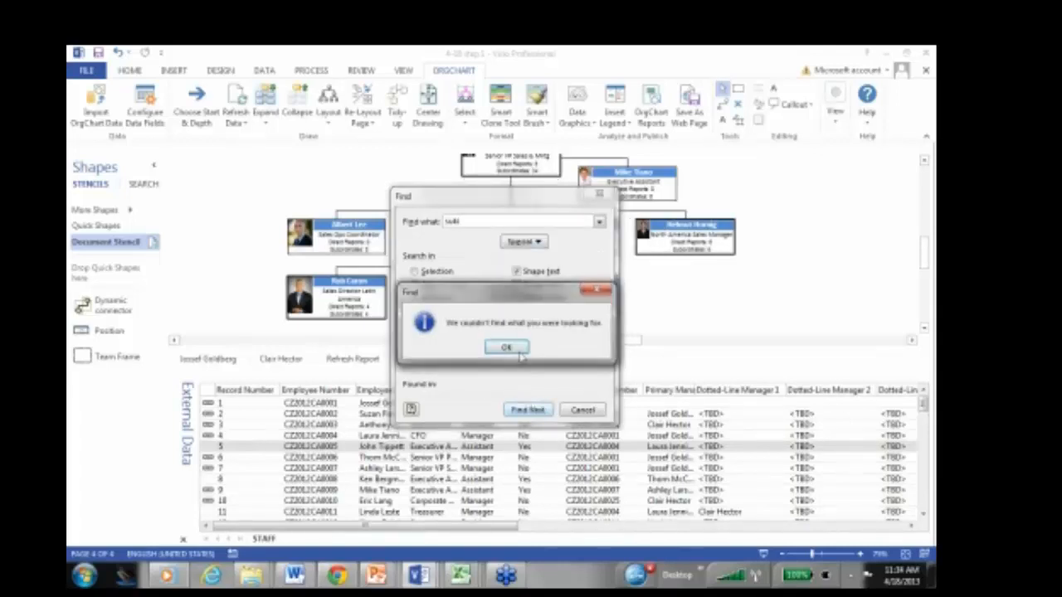
left_click(510, 347)
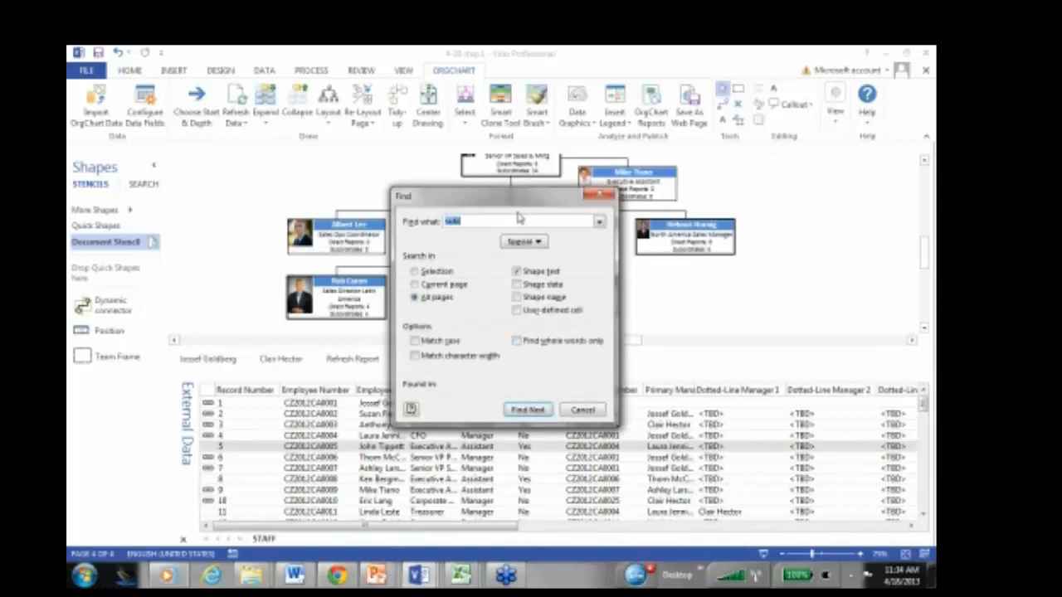
left_click(583, 411)
Return to the President & CEO's page and expand the CFO and Senior VP Production boxes together on new pages
scroll(424, 143, "up", 2)
scroll(414, 157, "up", 2)
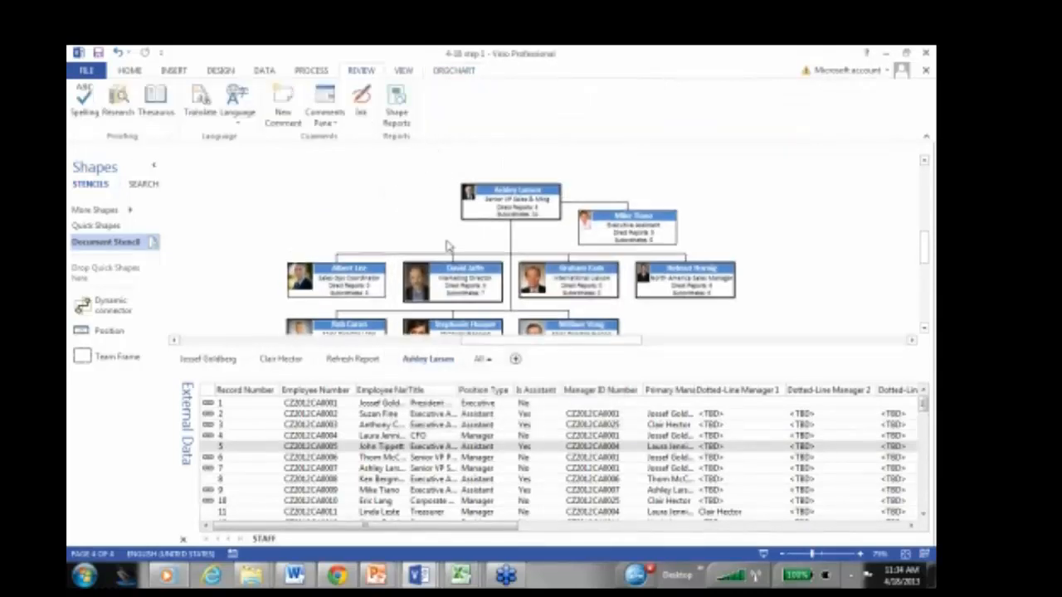
left_click(497, 212, "ctrl")
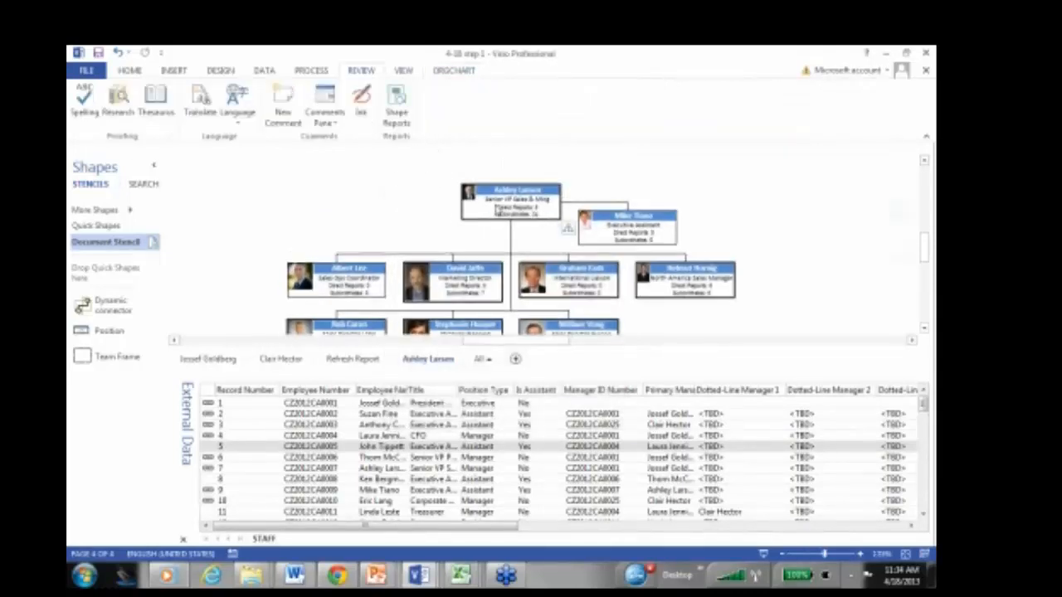
scroll(661, 238, "up", 1)
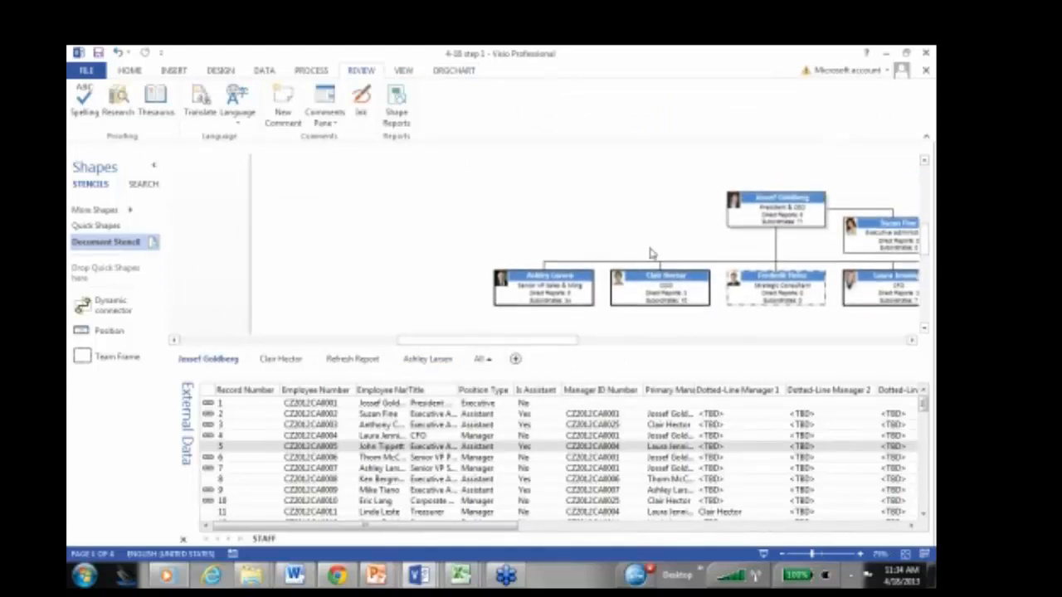
scroll(651, 253, "down", 1)
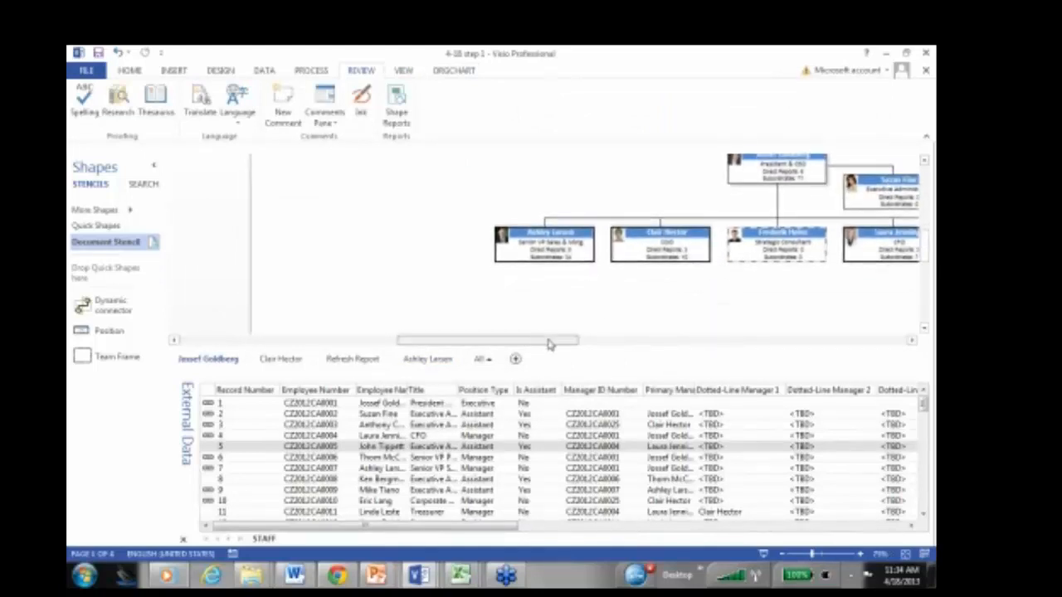
left_click_drag(547, 343, 605, 343)
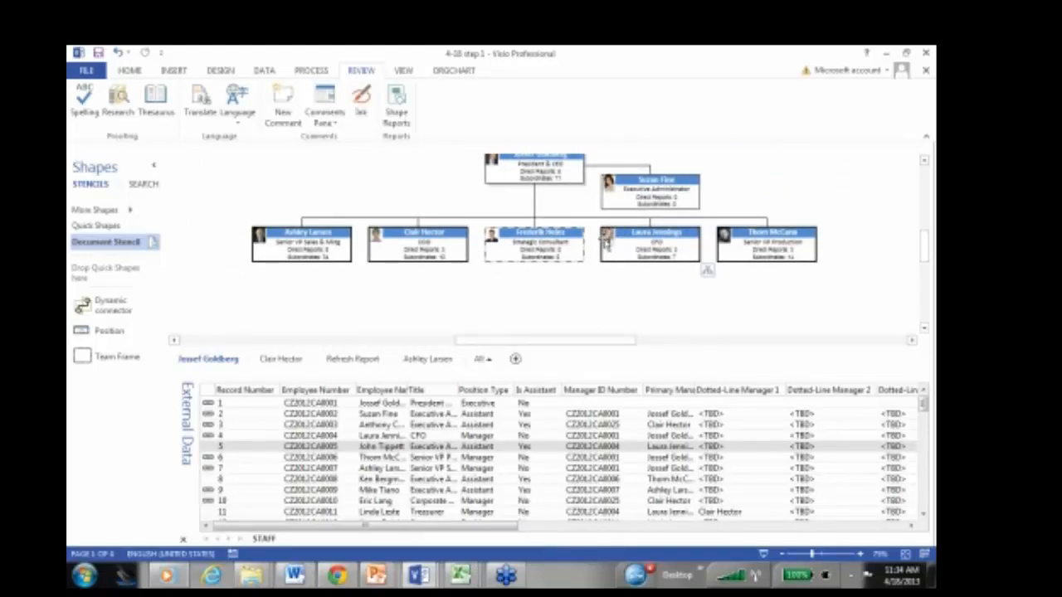
left_click(606, 241)
left_click(762, 250, "shift")
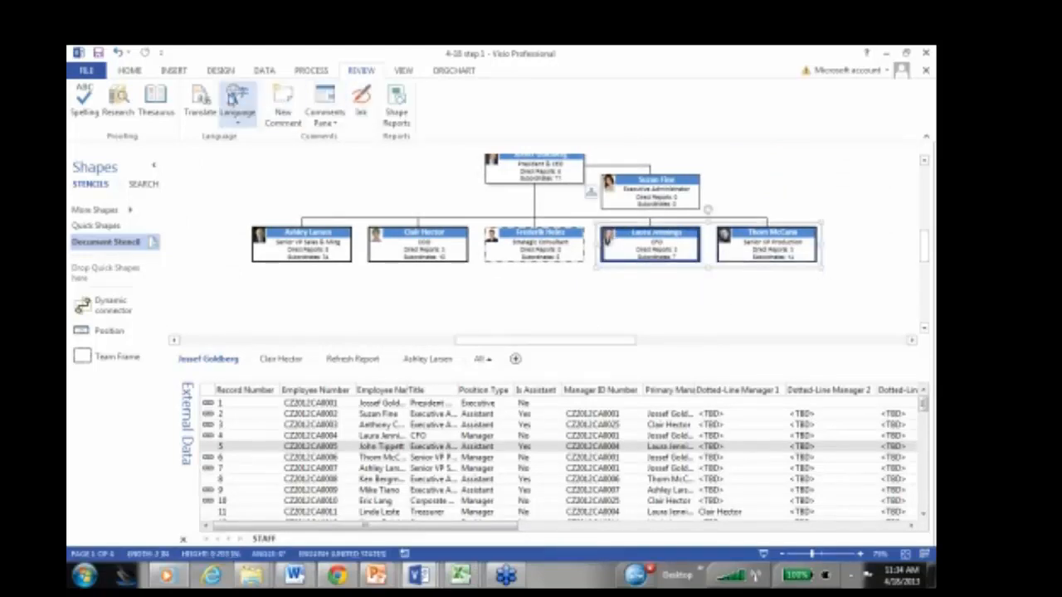
left_click(446, 73)
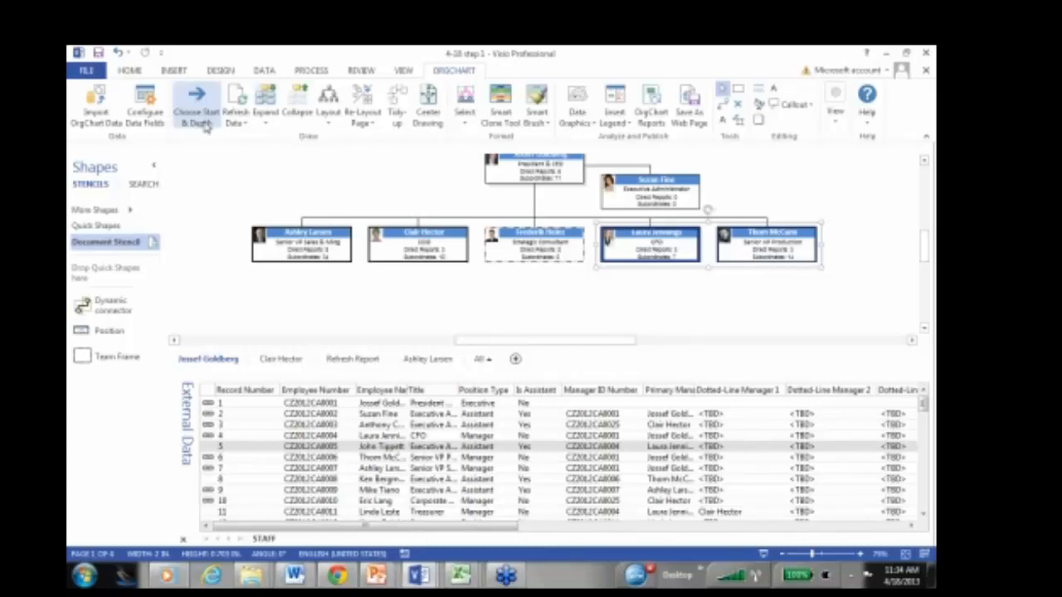
left_click(265, 116)
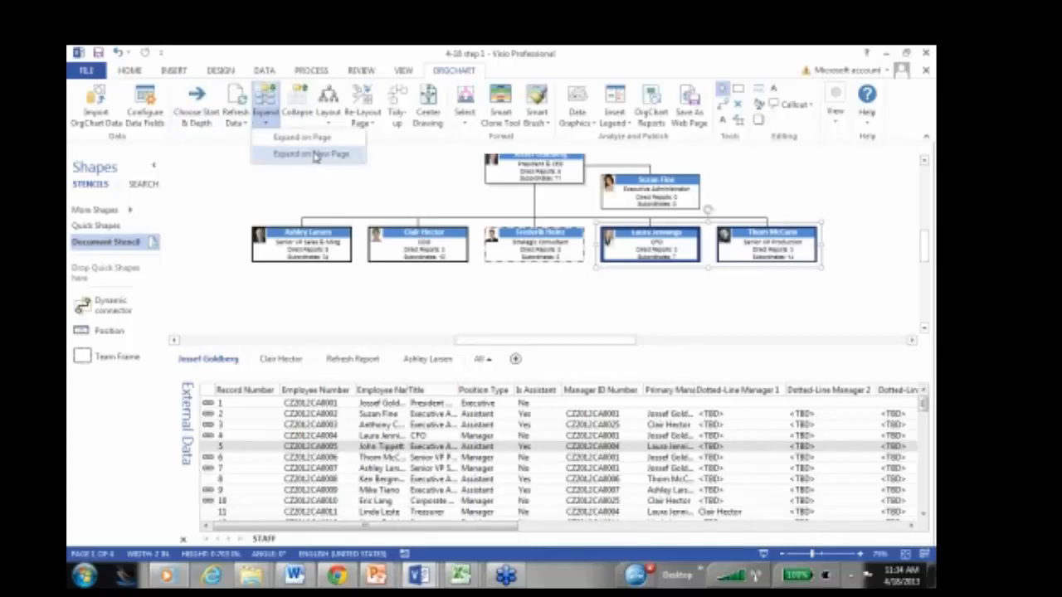
left_click(314, 155)
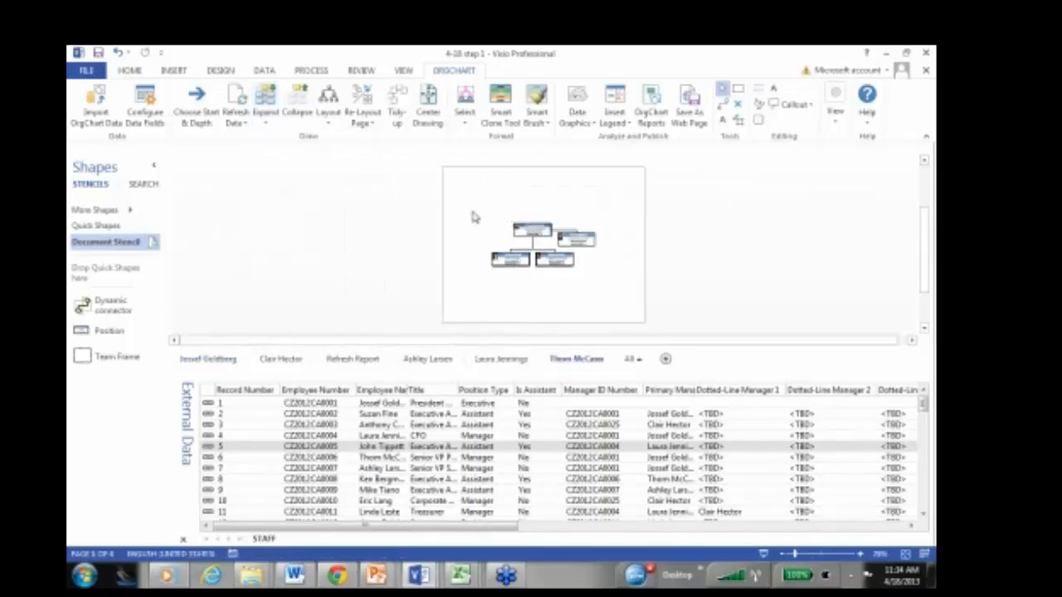
Follow the linked boxes from the Senior VP Production's page to the CFO's page and expand the Finance Director's reports on that page
left_click_drag(475, 218, 619, 283)
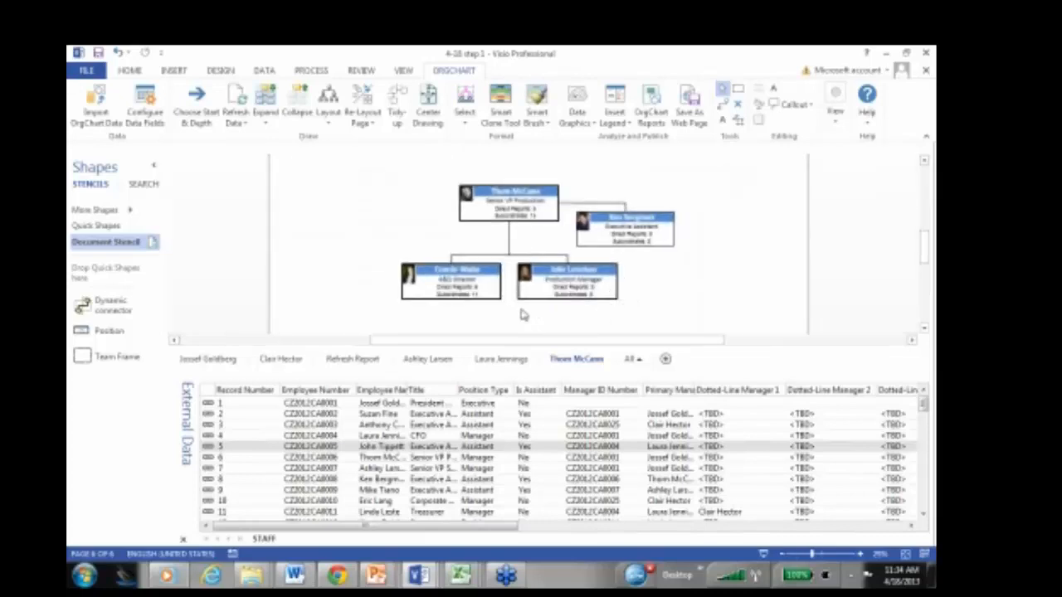
left_click(508, 206, "ctrl")
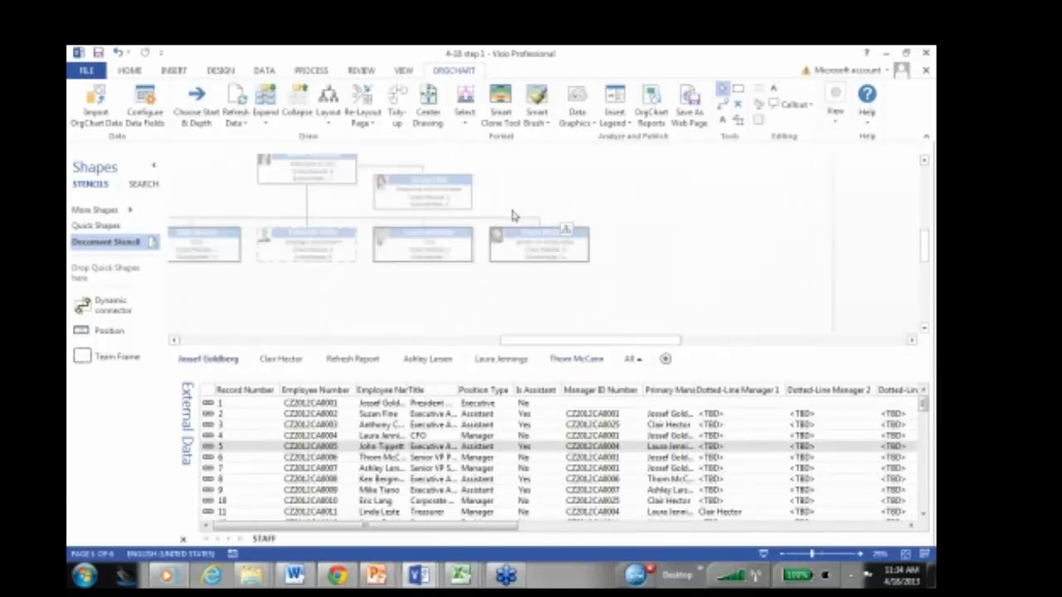
left_click(424, 254, "ctrl")
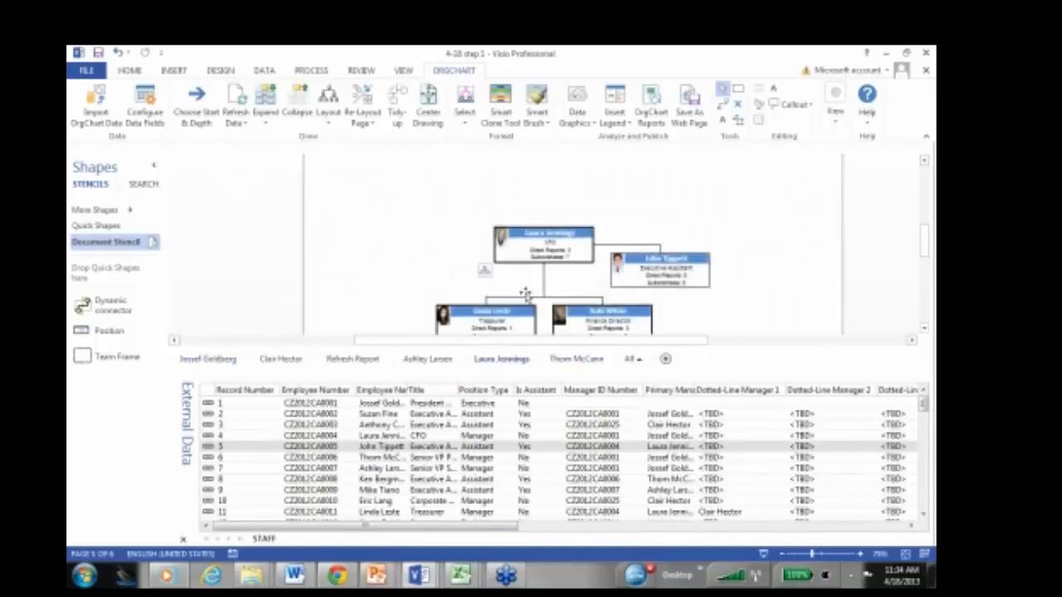
scroll(522, 305, "down", 1)
left_click(591, 287)
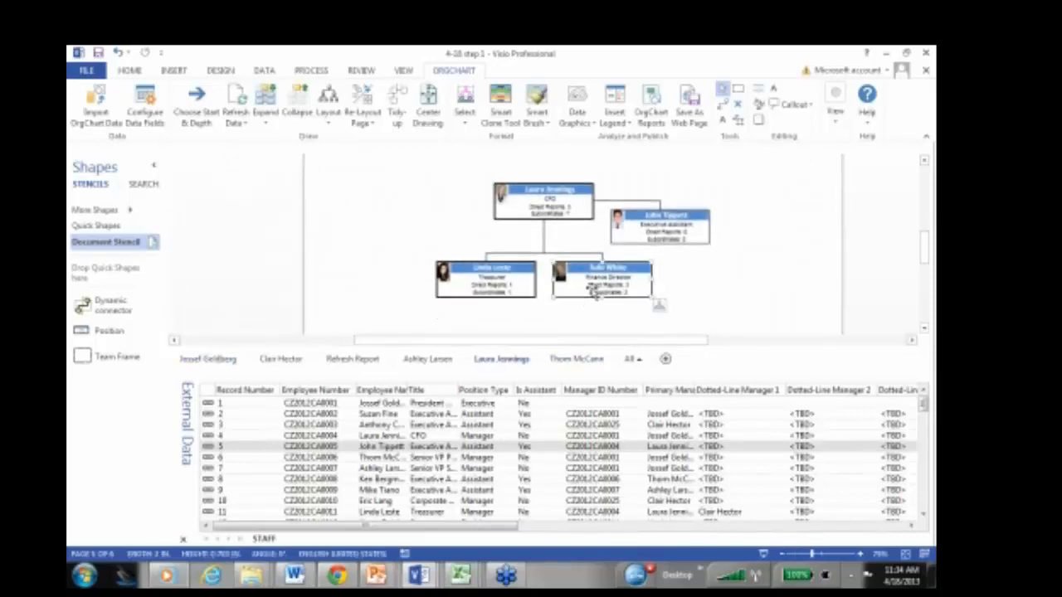
left_click(671, 309)
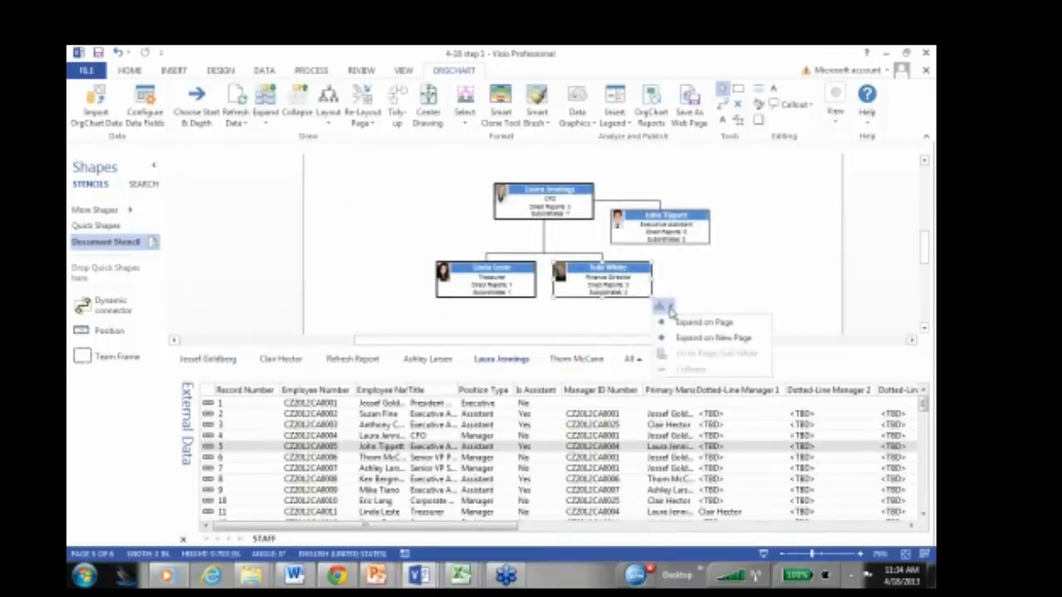
left_click(675, 326)
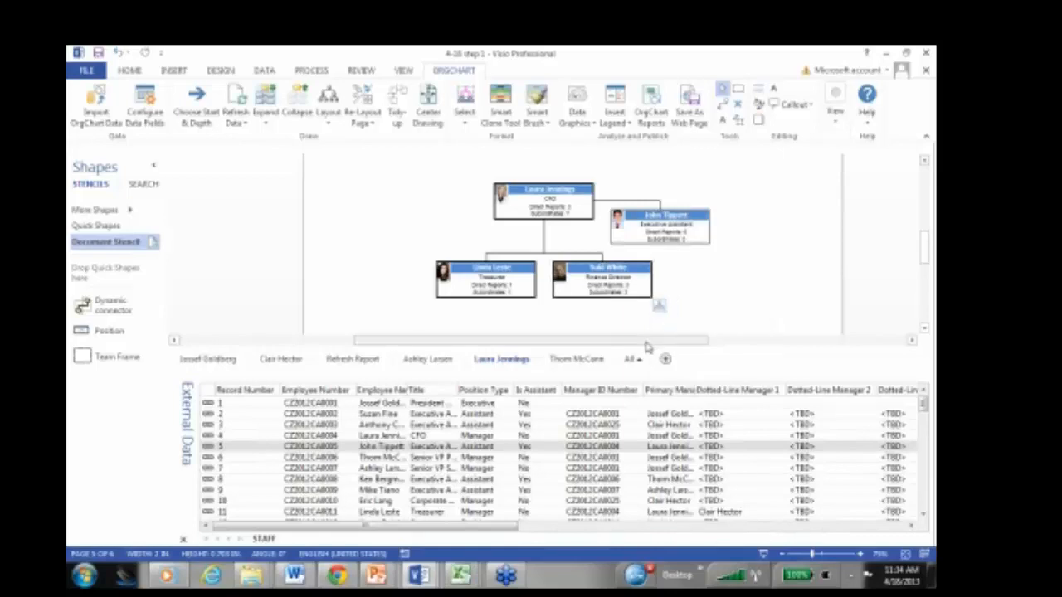
scroll(610, 305, "down", 2)
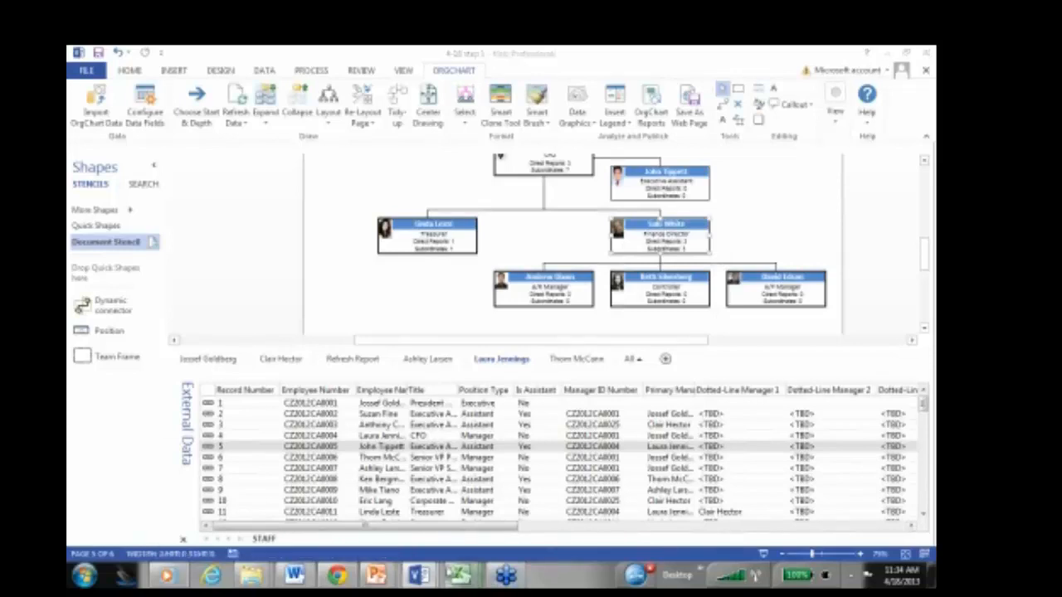
Switch to the OCV Demo Step 3 workbook in Excel to check the Finance Director row, and return to the Visio drawing
mouse_move(461, 577)
left_click(663, 498)
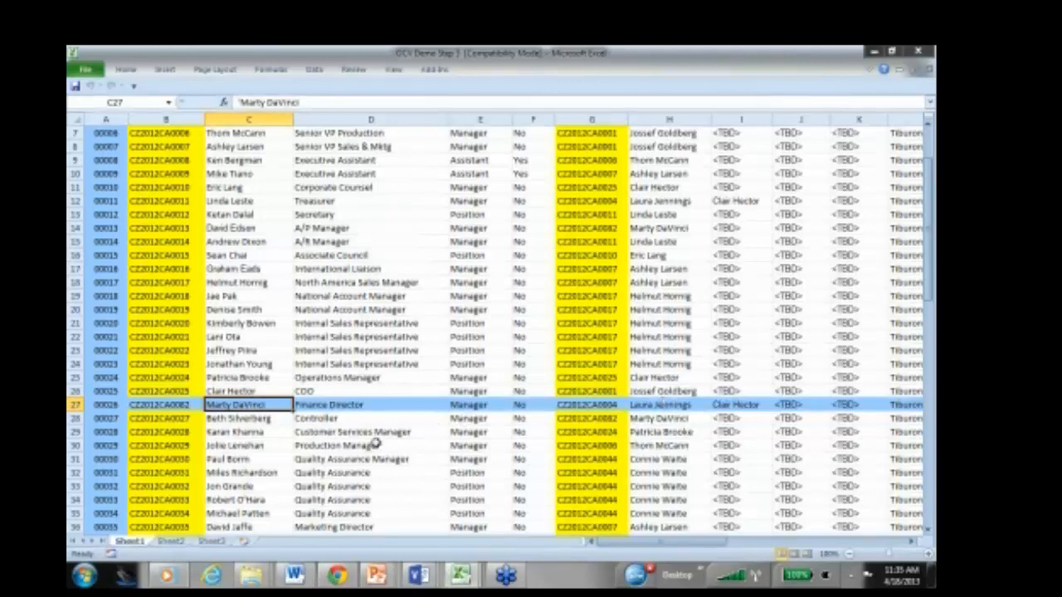
key("alt+Tab")
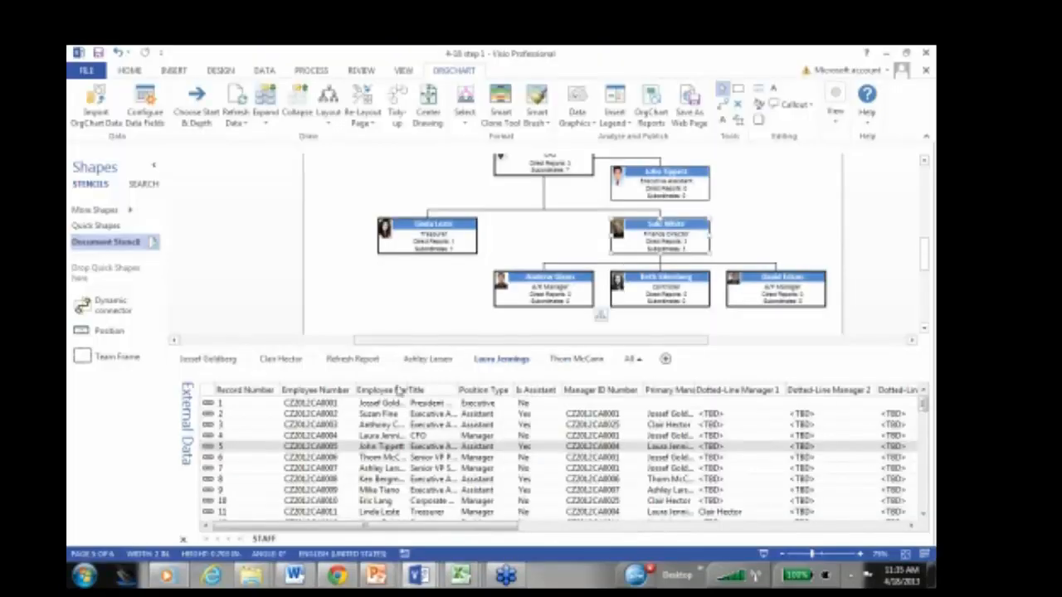
Change the STAFF external data source to the OCV Demo Step 3.xls workbook, using its STAFF range and first-row column headings
right_click(394, 417)
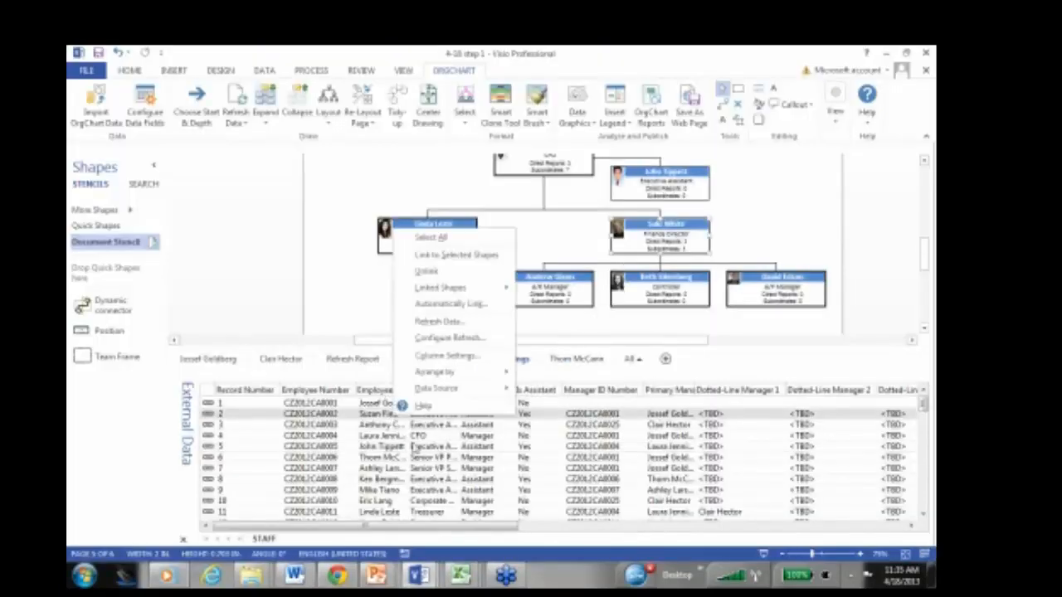
left_click(462, 340)
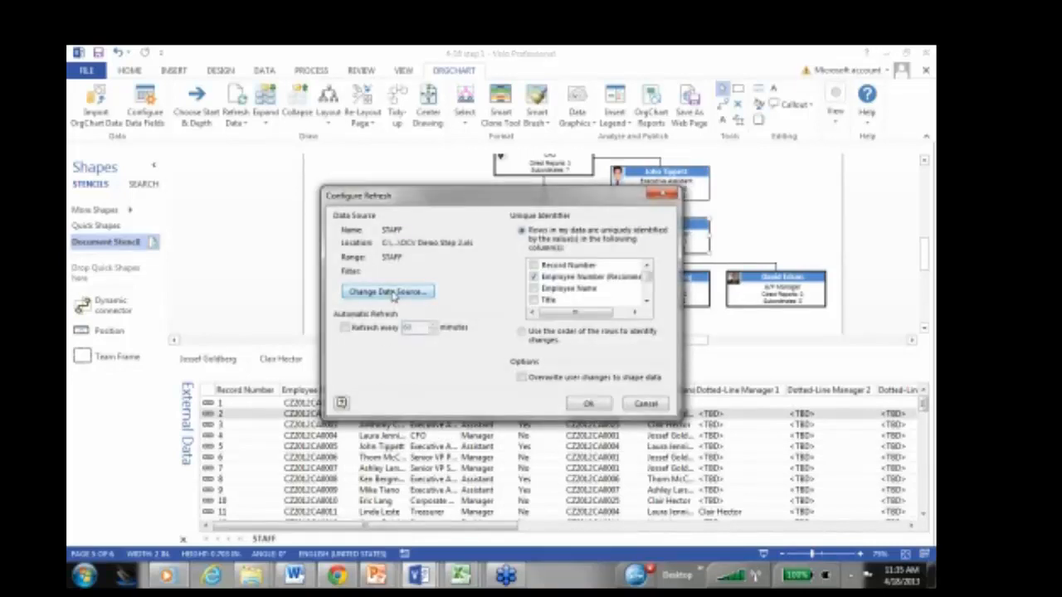
left_click(388, 292)
left_click(574, 413)
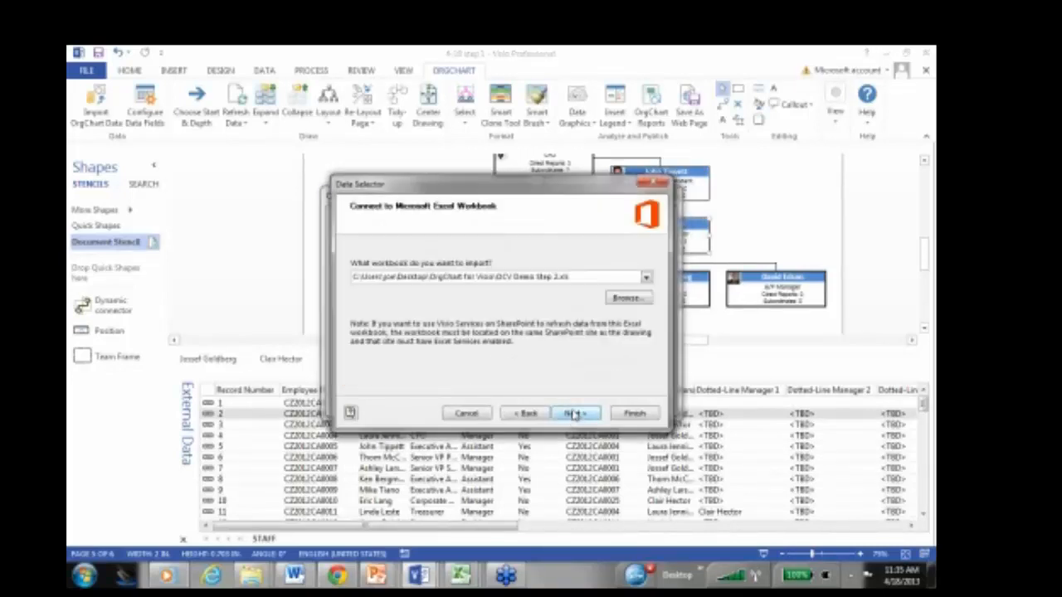
left_click(646, 279)
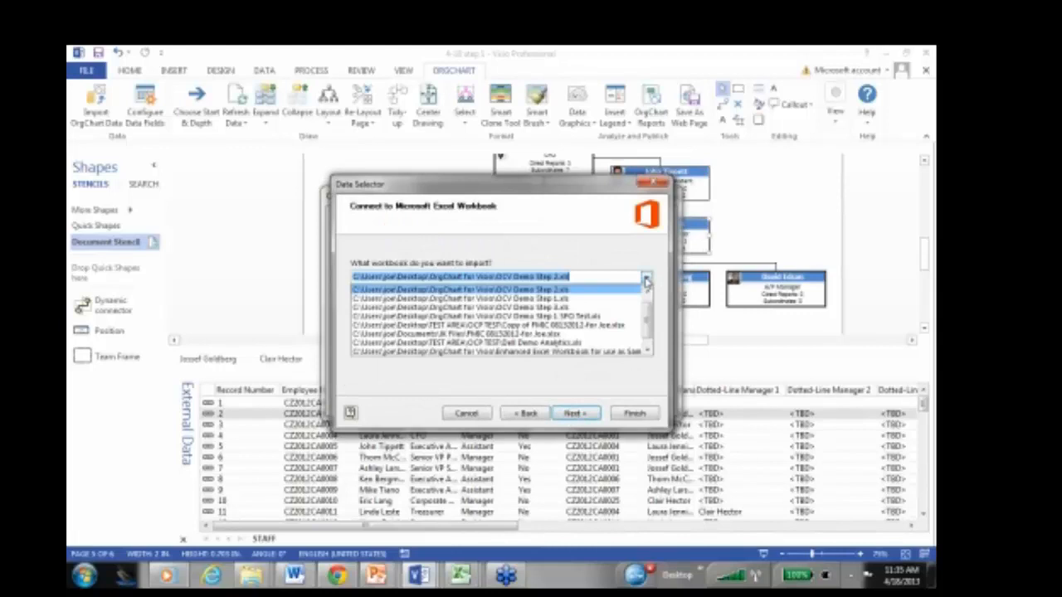
left_click(597, 306)
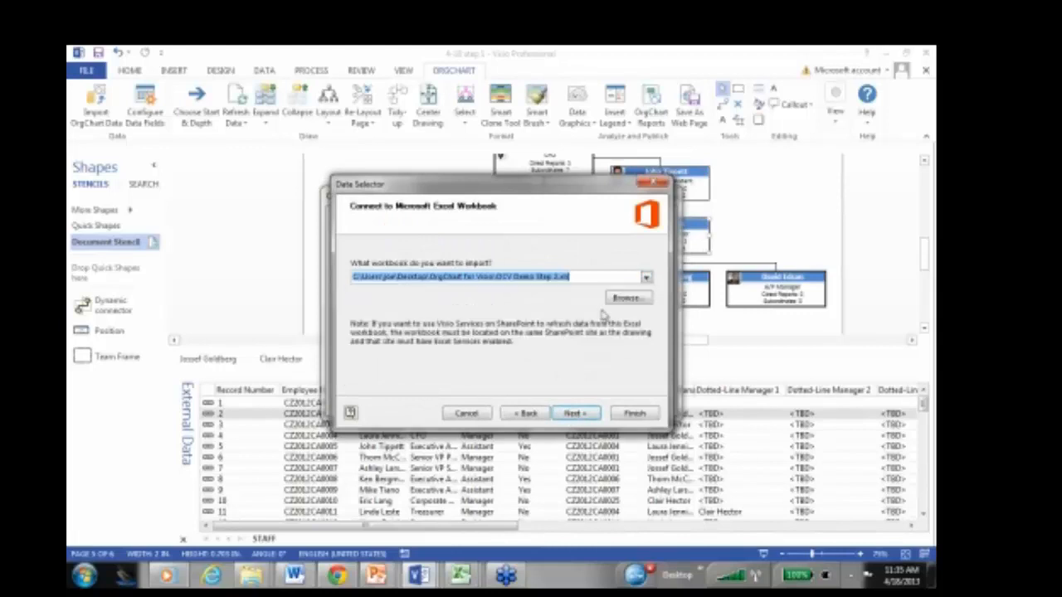
left_click(576, 415)
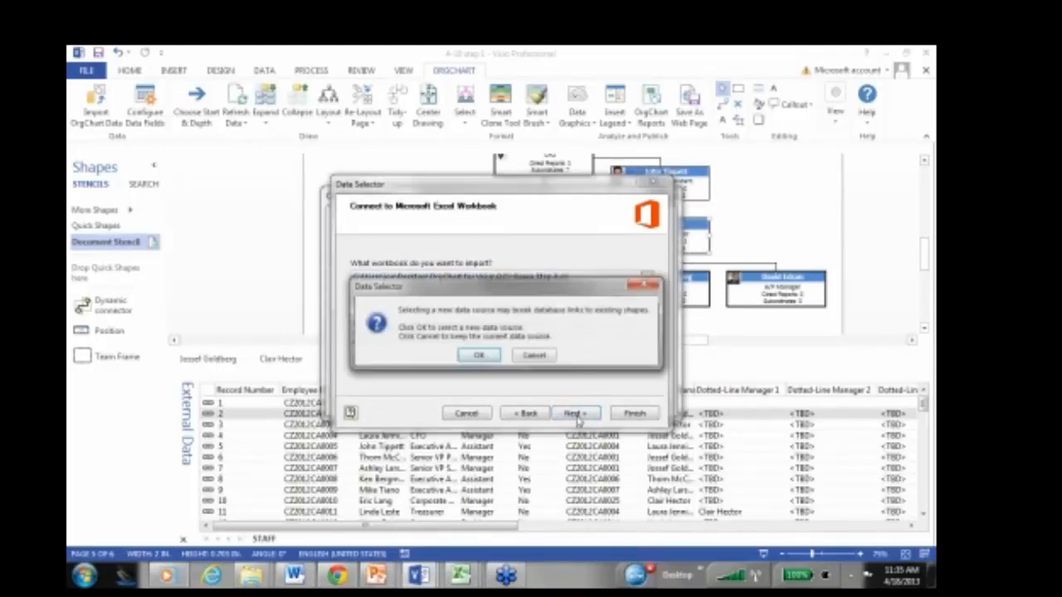
left_click(480, 356)
left_click(576, 415)
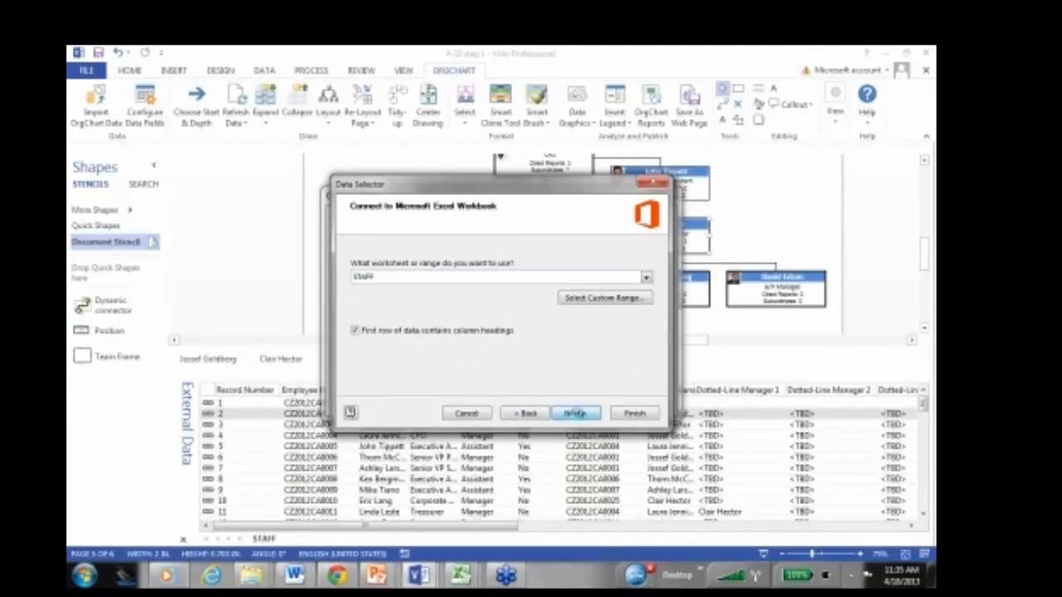
left_click(576, 415)
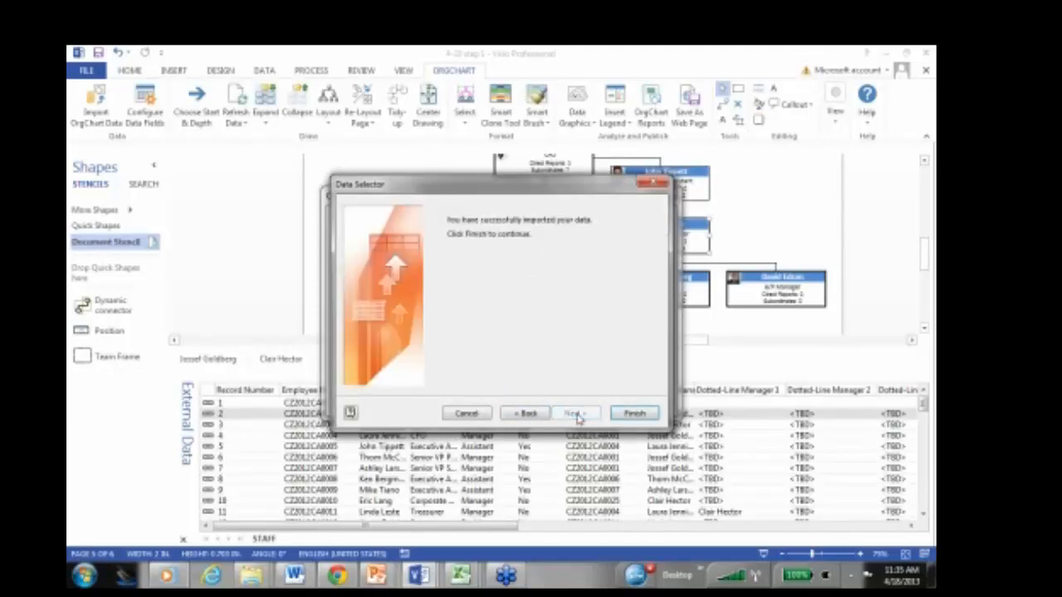
left_click(634, 414)
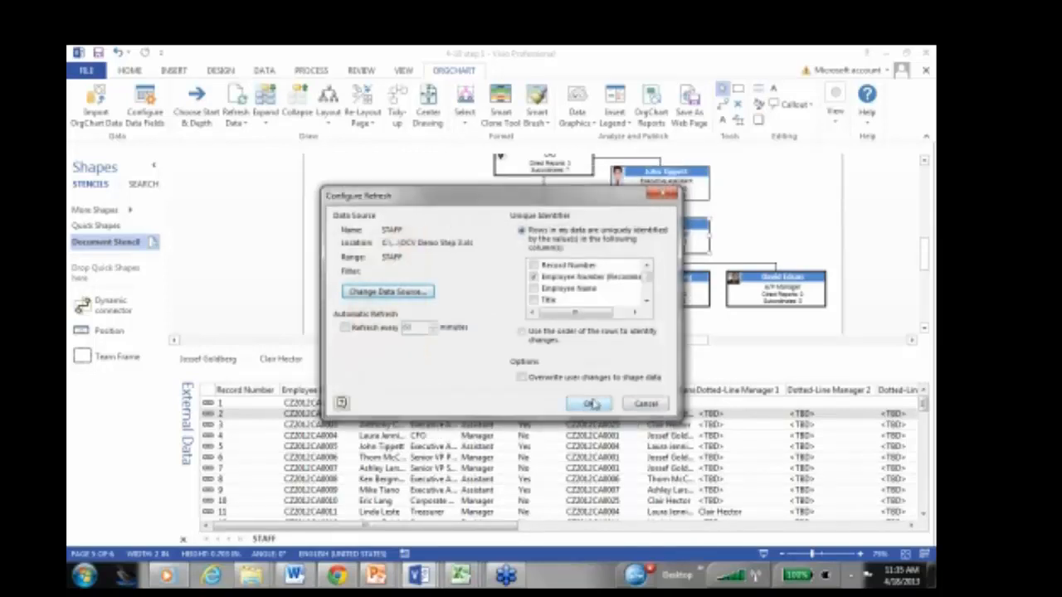
left_click(591, 404)
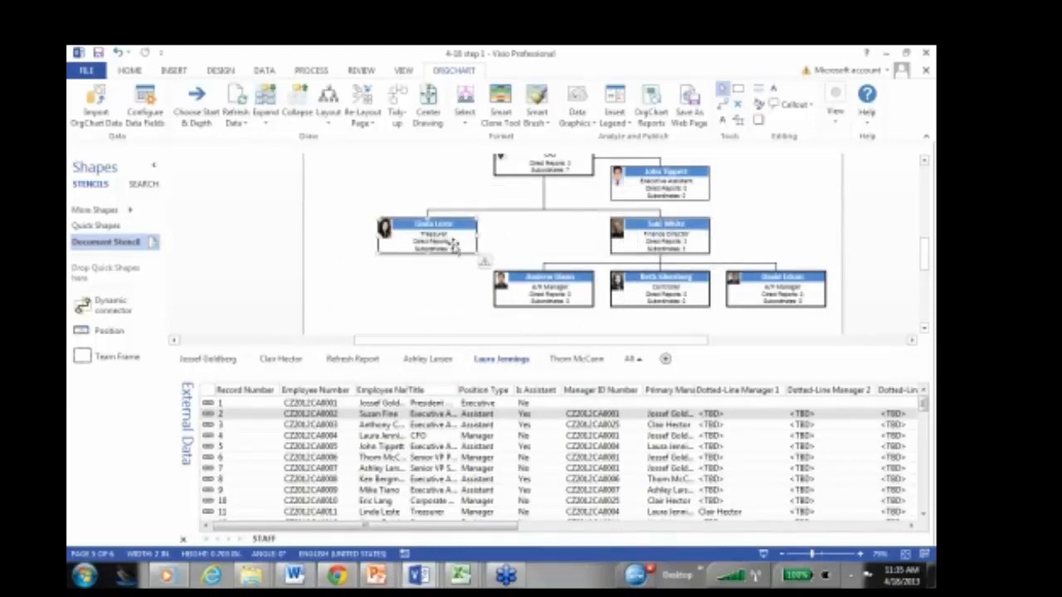
Expand the Treasurer's reports on the CFO's page and refresh the org chart data on all pages
left_click(491, 263)
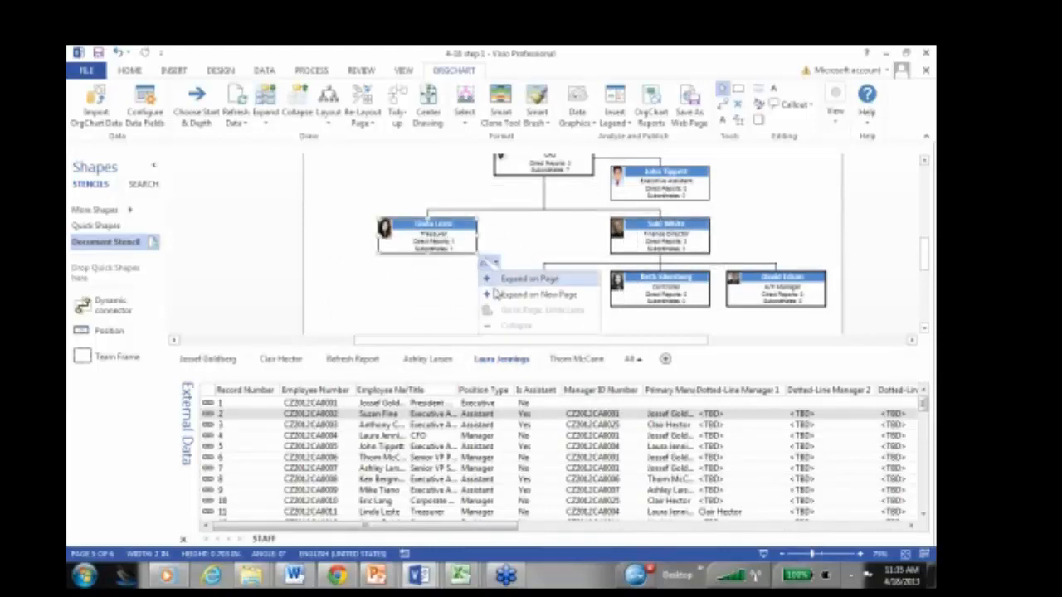
left_click(506, 280)
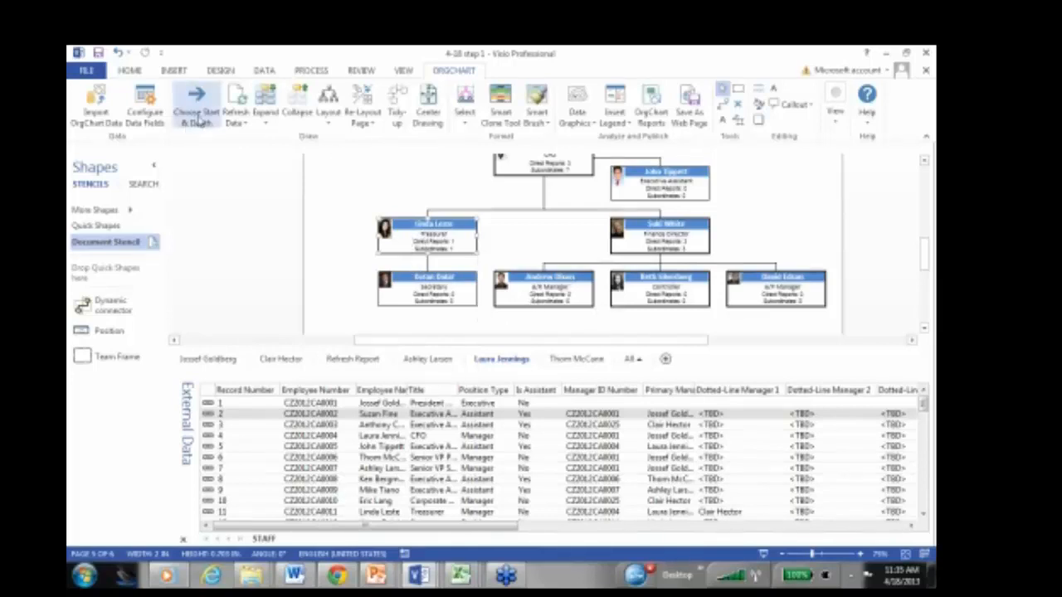
left_click(235, 118)
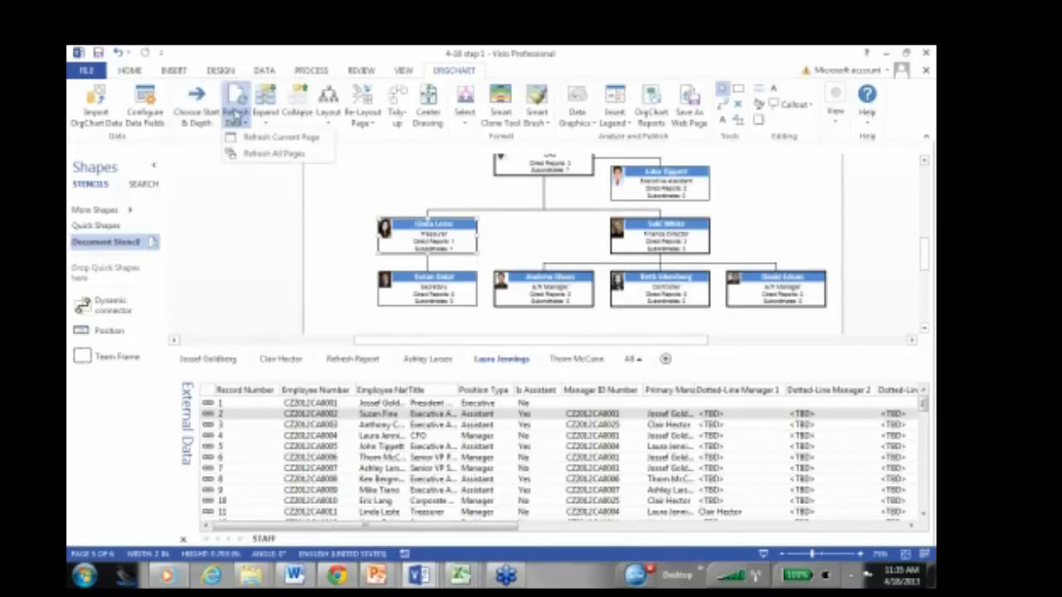
left_click(270, 155)
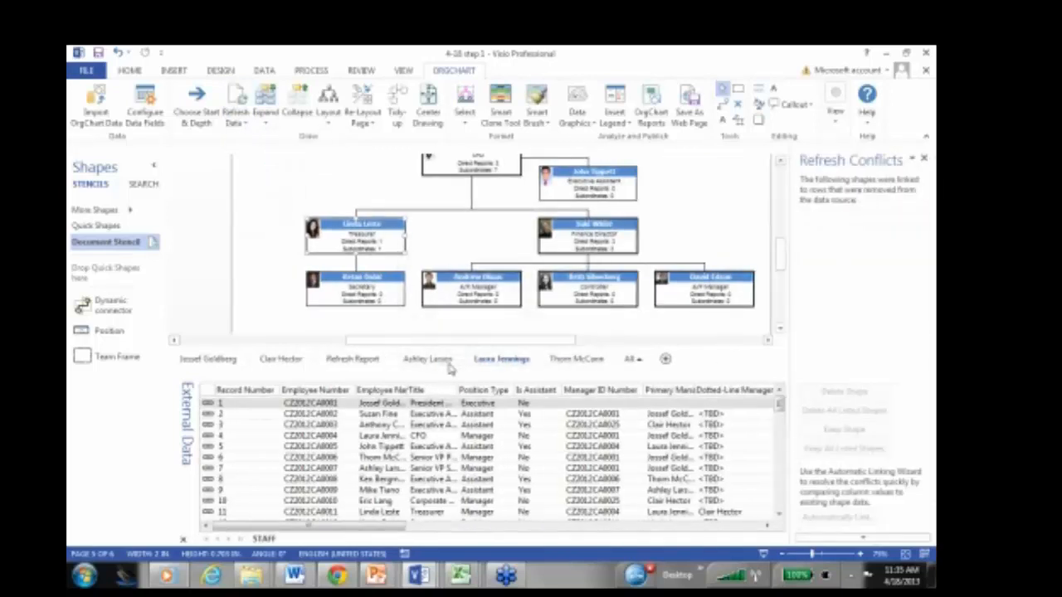
left_click(496, 324)
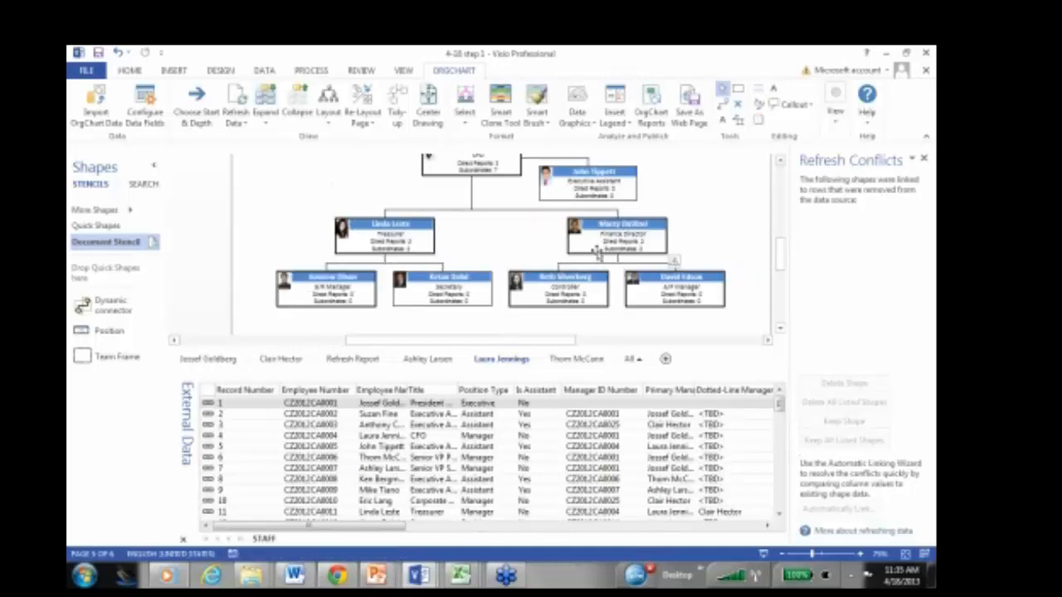
Check the Finance Director and A/R Manager boxes on the CFO's page, and review each page's deleted and added positions in the Refresh Report
left_click(597, 245)
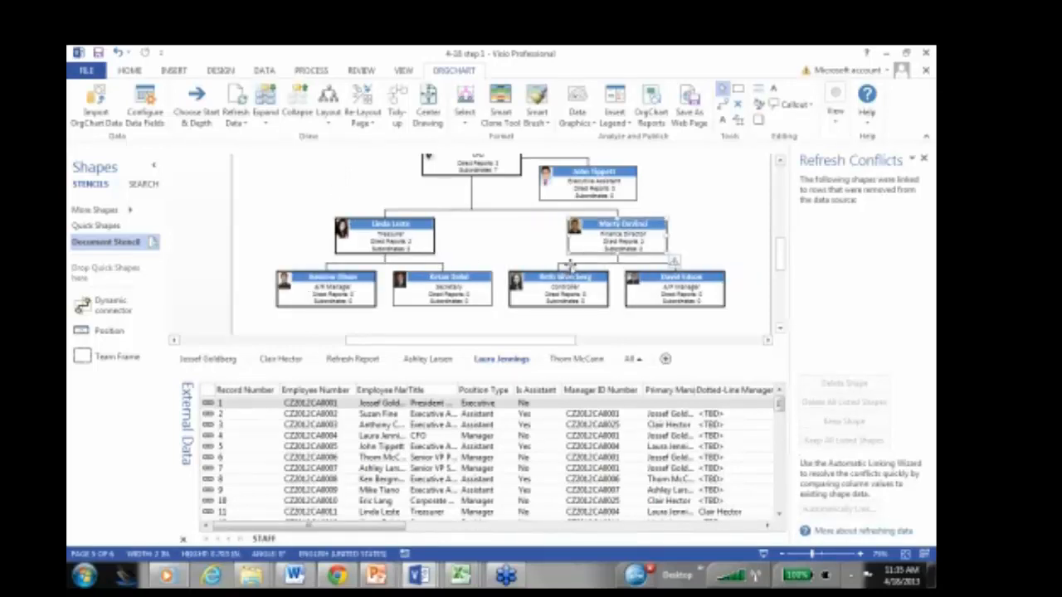
left_click(337, 291)
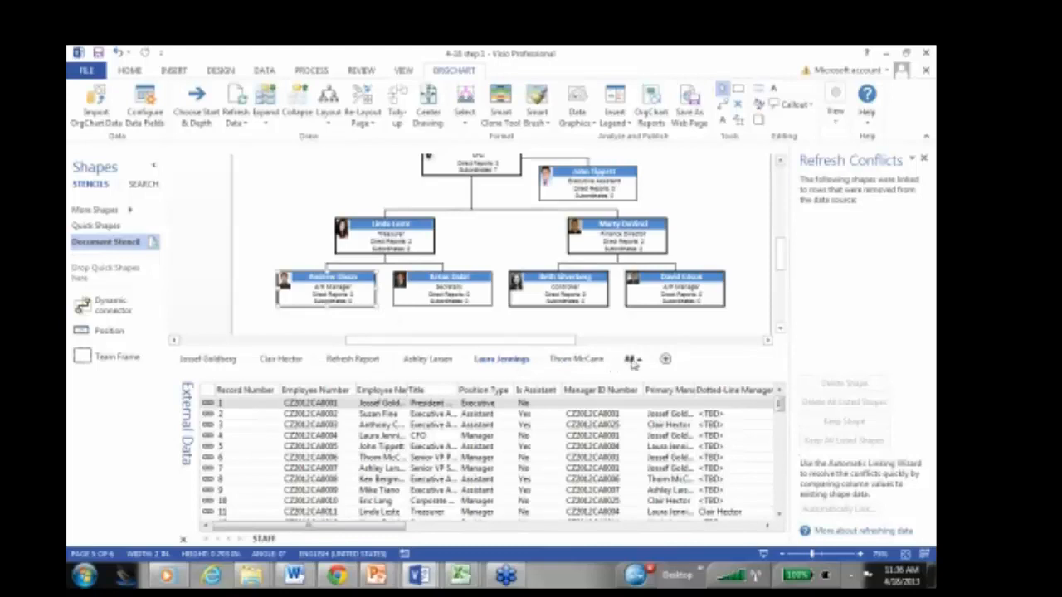
left_click(638, 364)
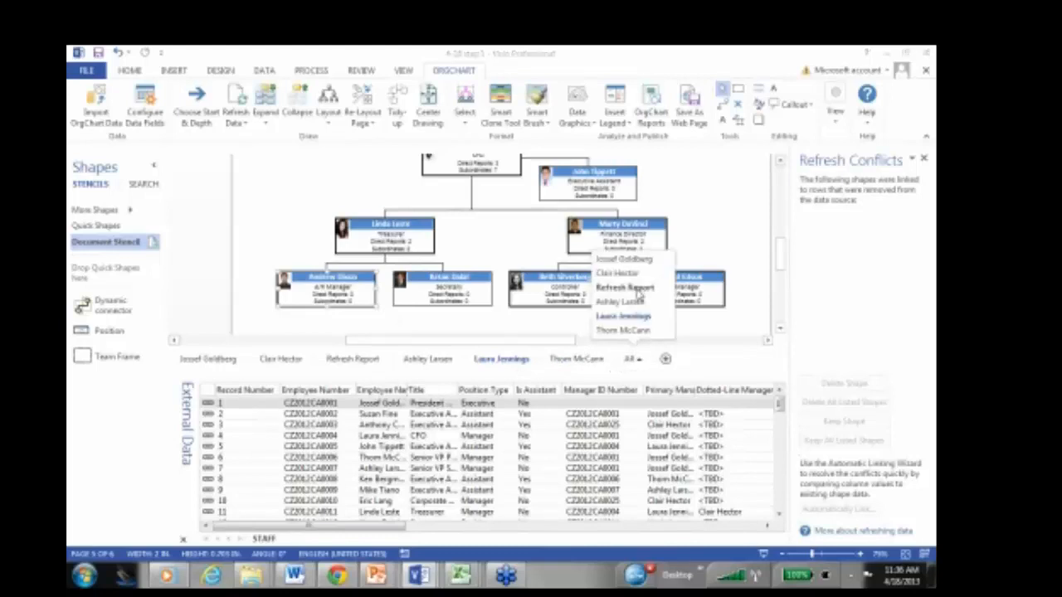
left_click(622, 287)
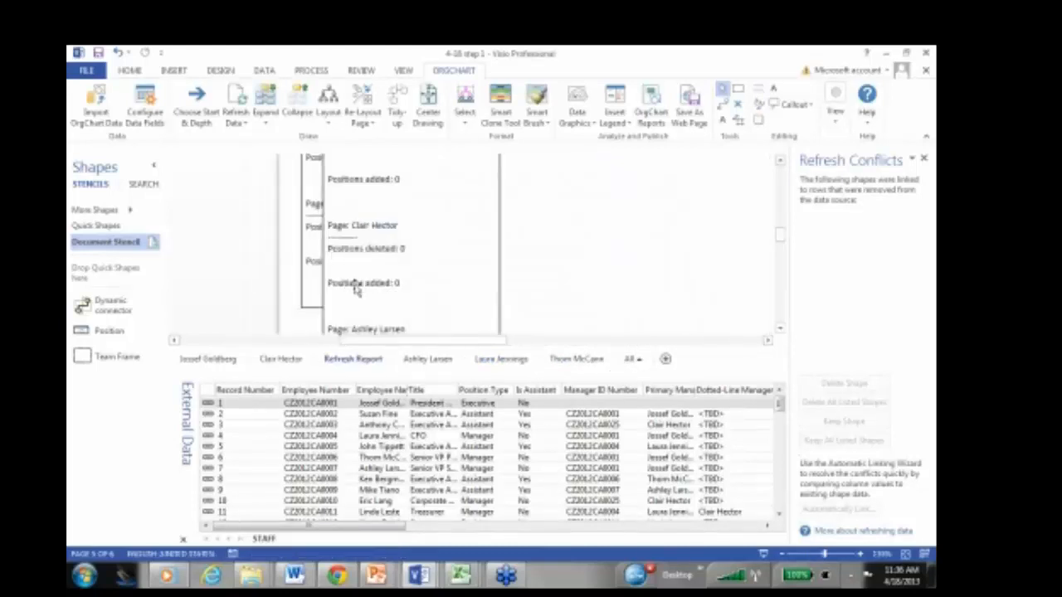
scroll(373, 282, "down", 10)
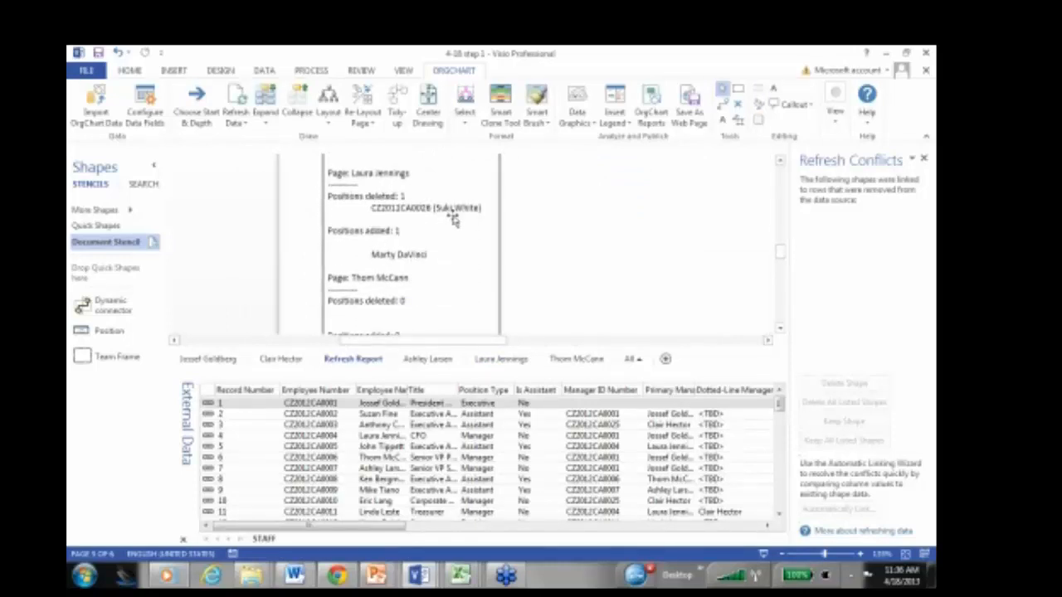
scroll(412, 283, "down", 1)
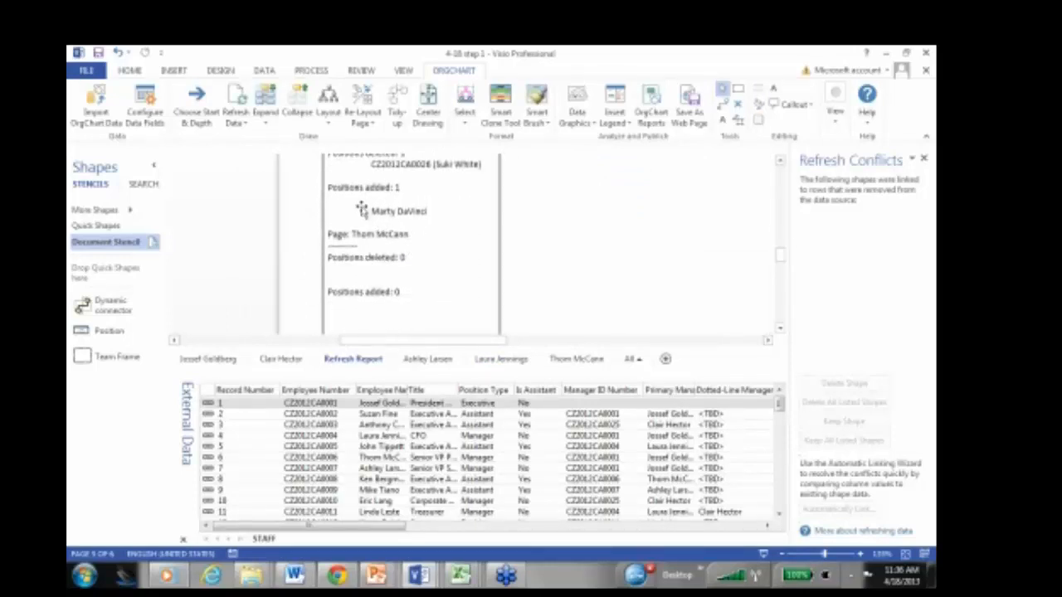
scroll(399, 271, "up", 3)
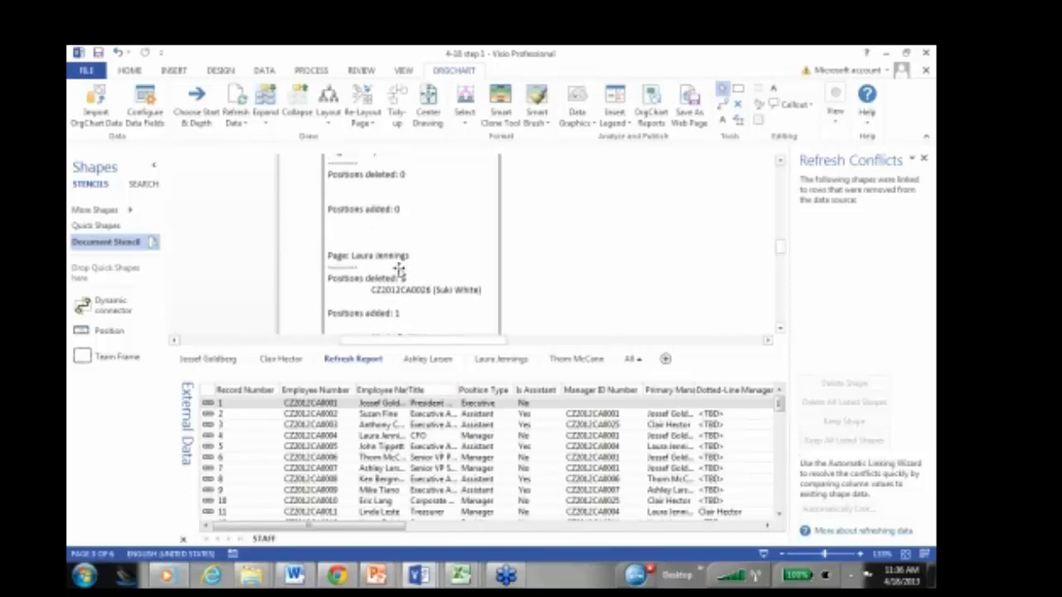
scroll(399, 270, "up", 2)
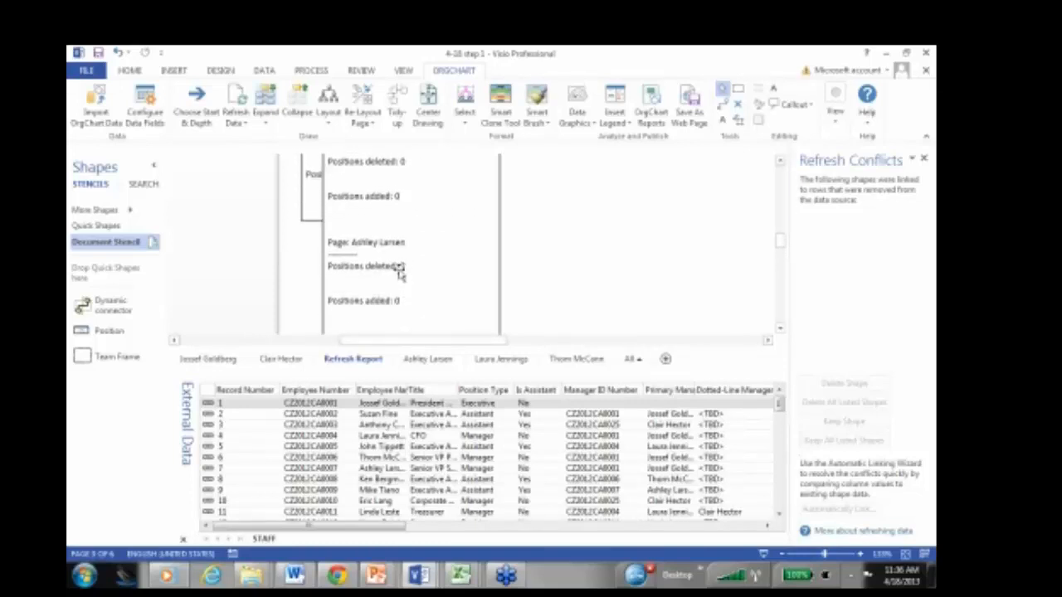
scroll(399, 274, "down", 8)
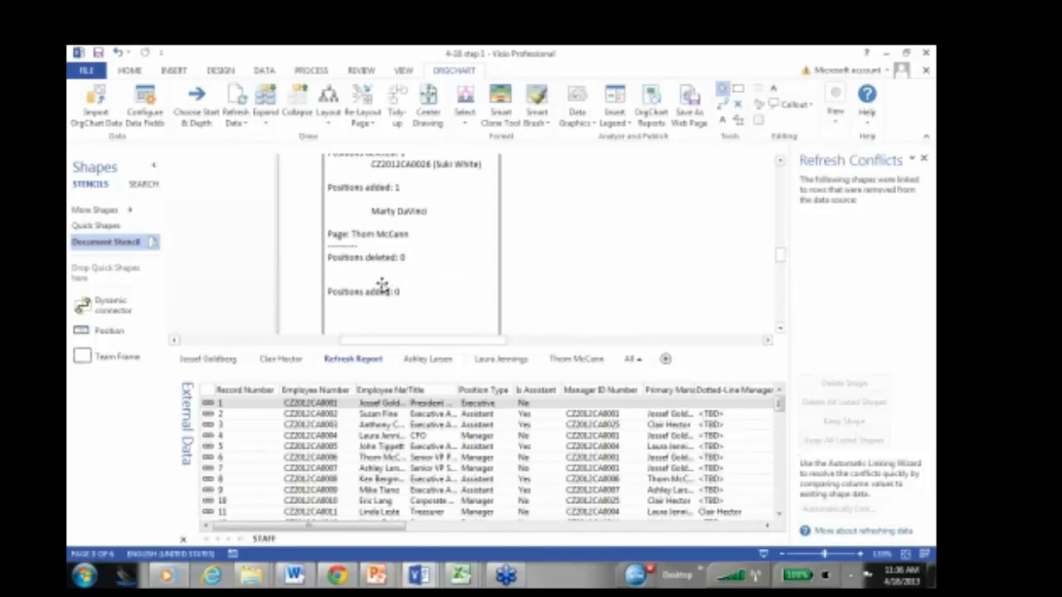
scroll(382, 286, "down", 1)
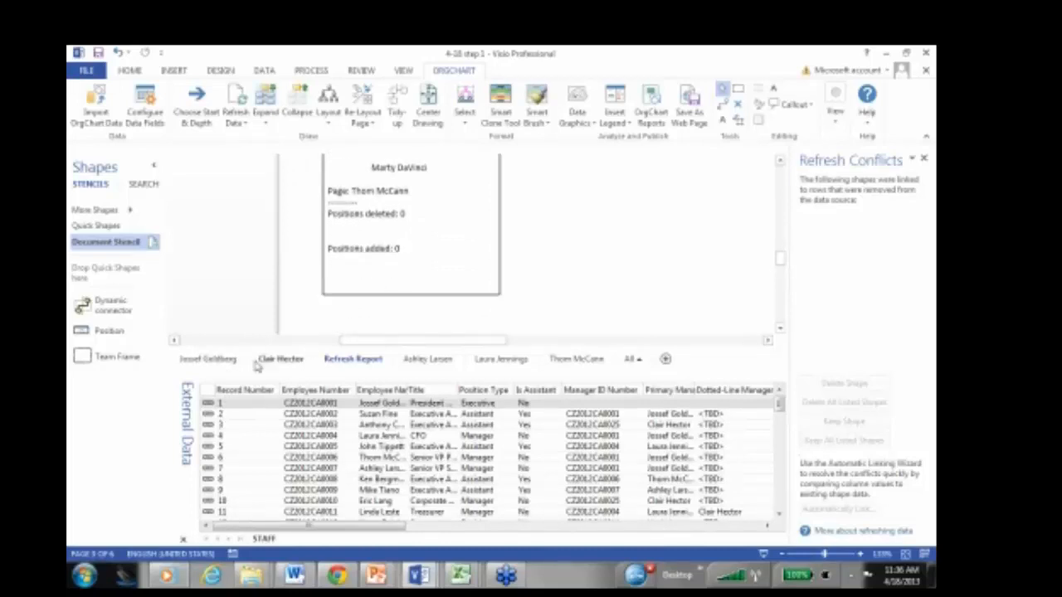
Return to the President & CEO's page and start a new data graphic with a new item
left_click(209, 360)
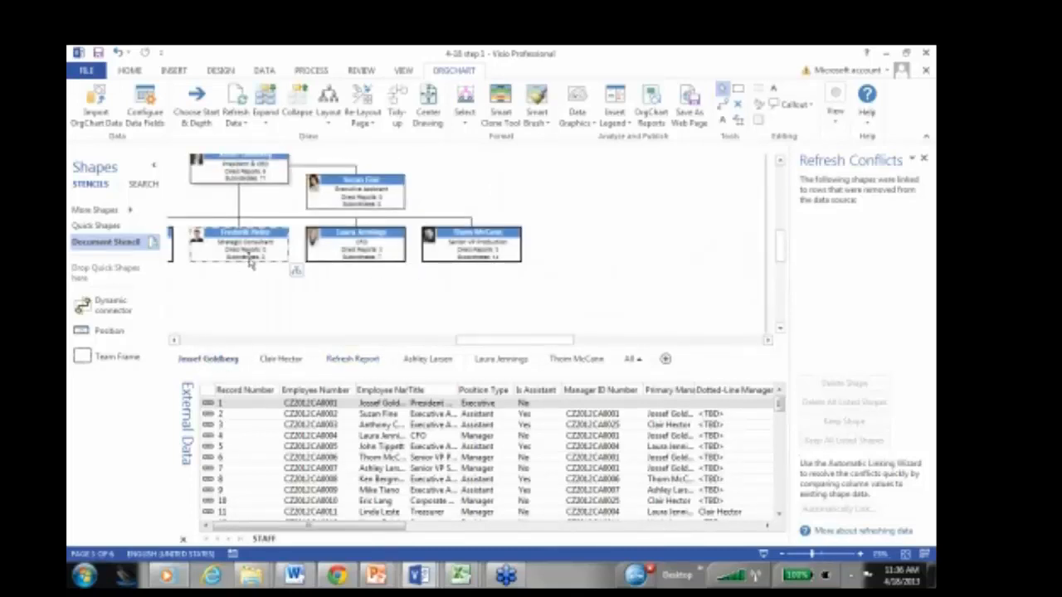
scroll(273, 301, "up", 3)
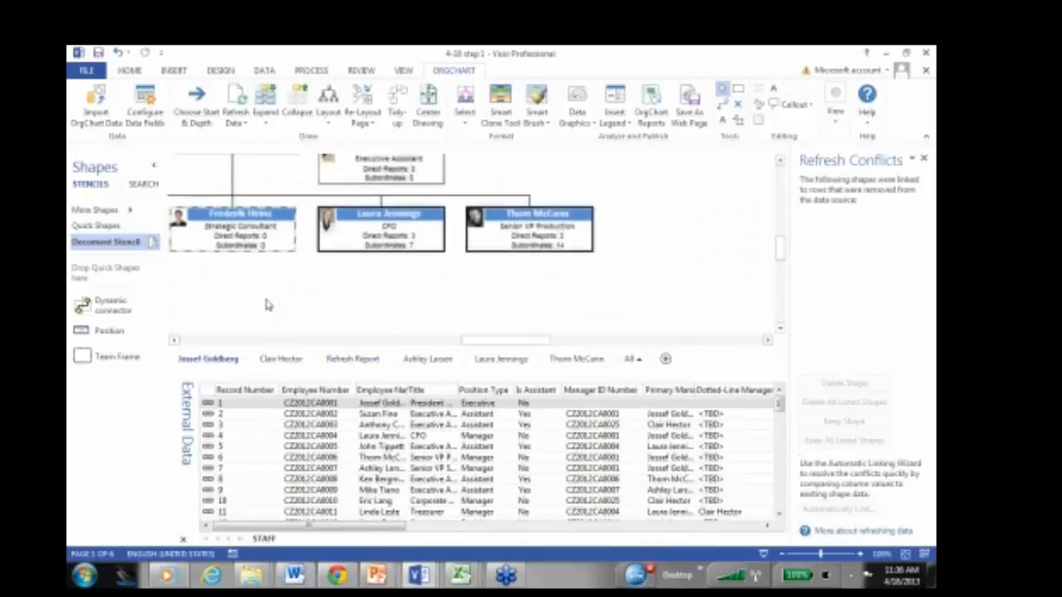
left_click(579, 106)
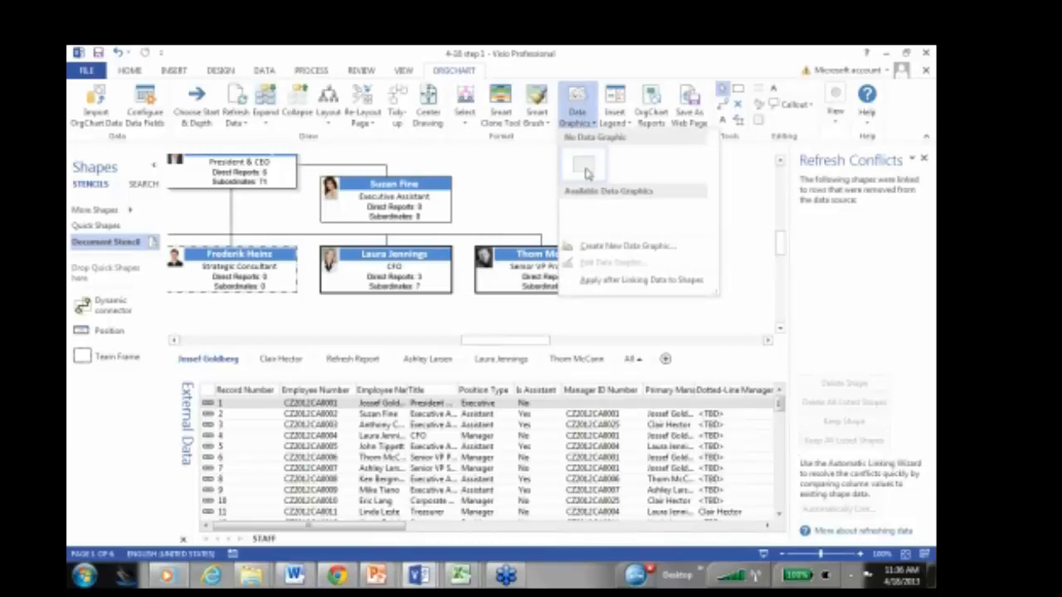
left_click(596, 248)
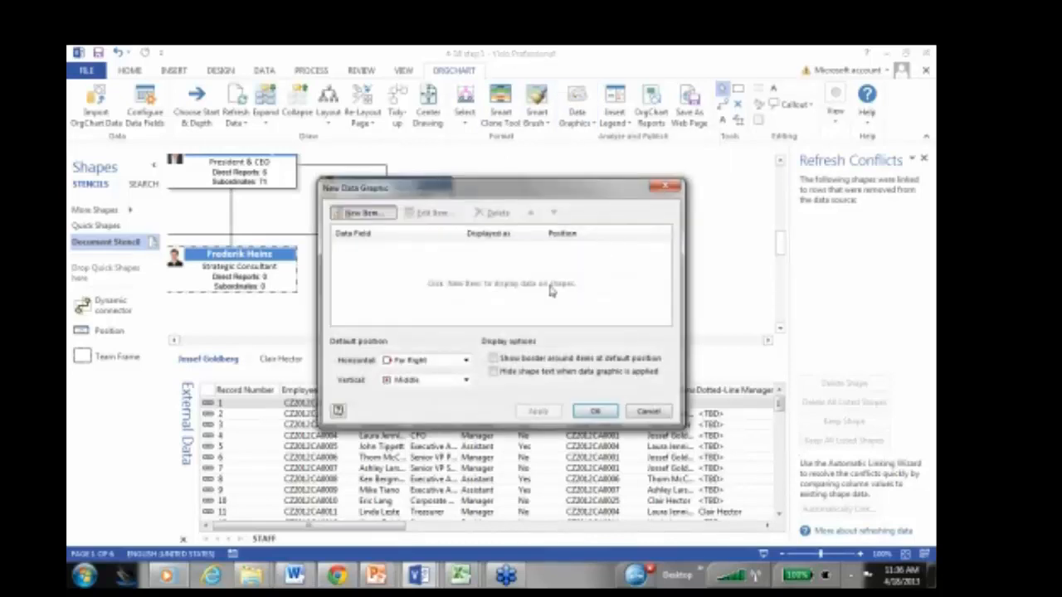
left_click(362, 214)
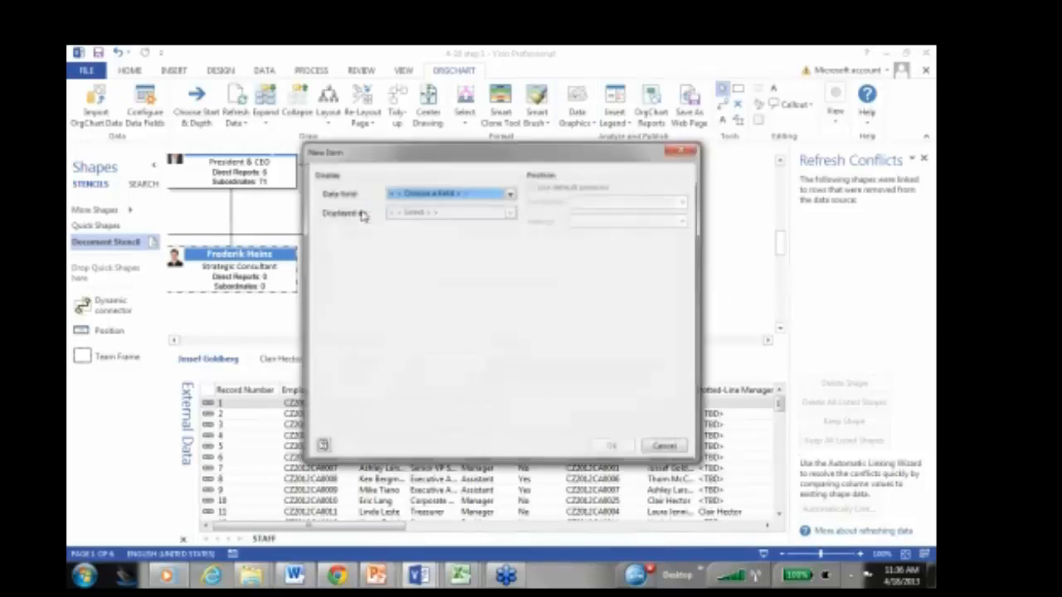
Display the Current Performance field as the numbered red icon set, positioned horizontally Far Left and vertically Top
left_click(511, 195)
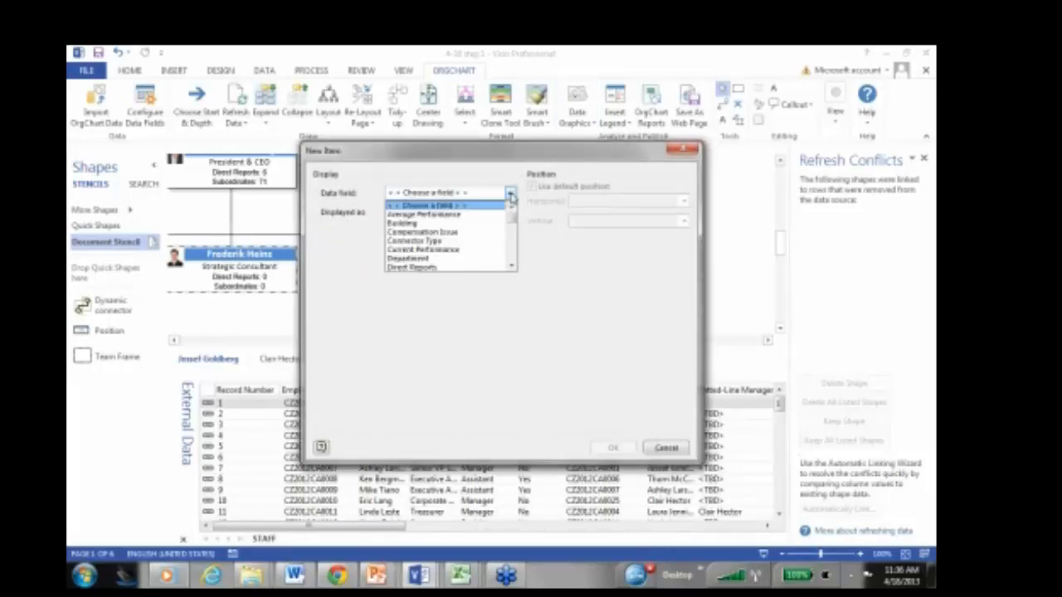
left_click(484, 251)
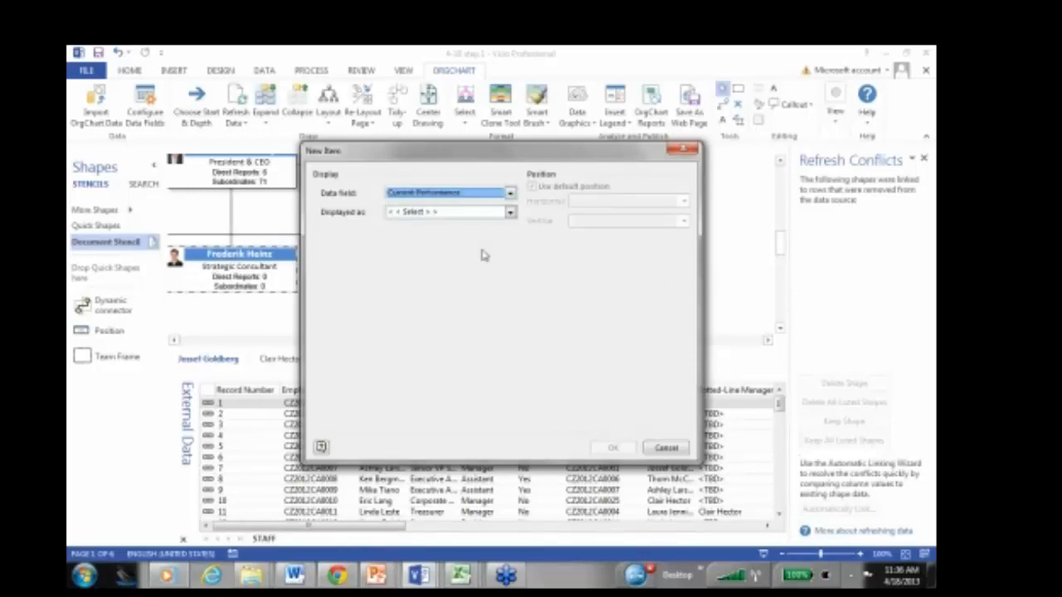
left_click(510, 212)
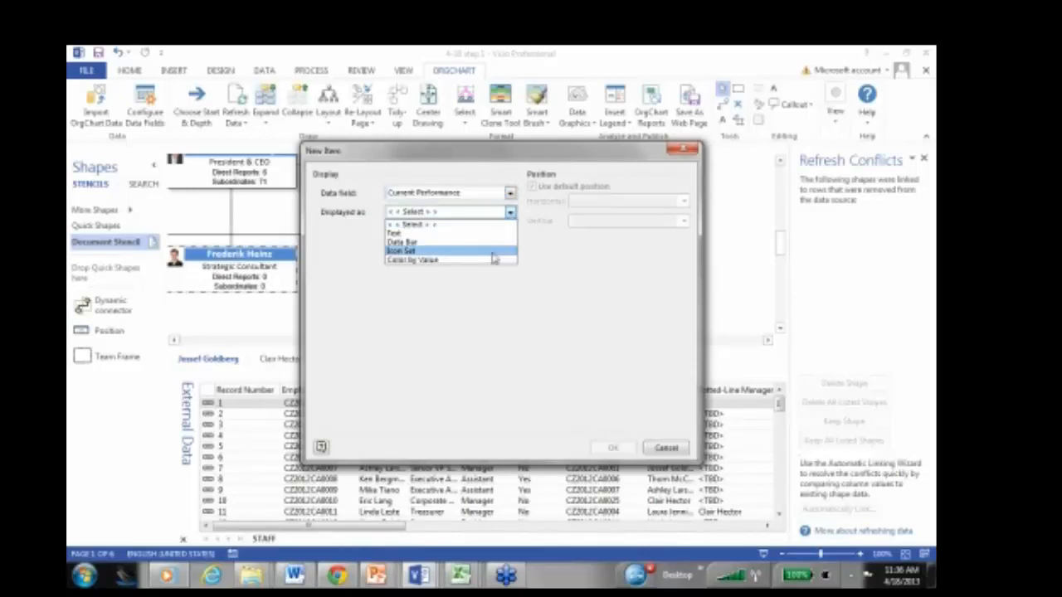
left_click(491, 253)
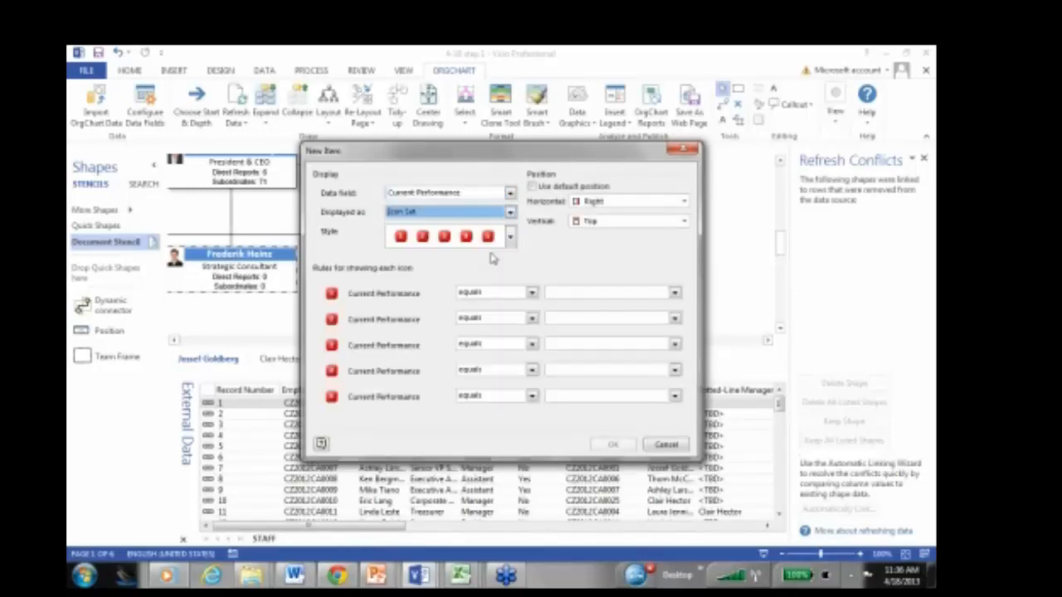
left_click(683, 202)
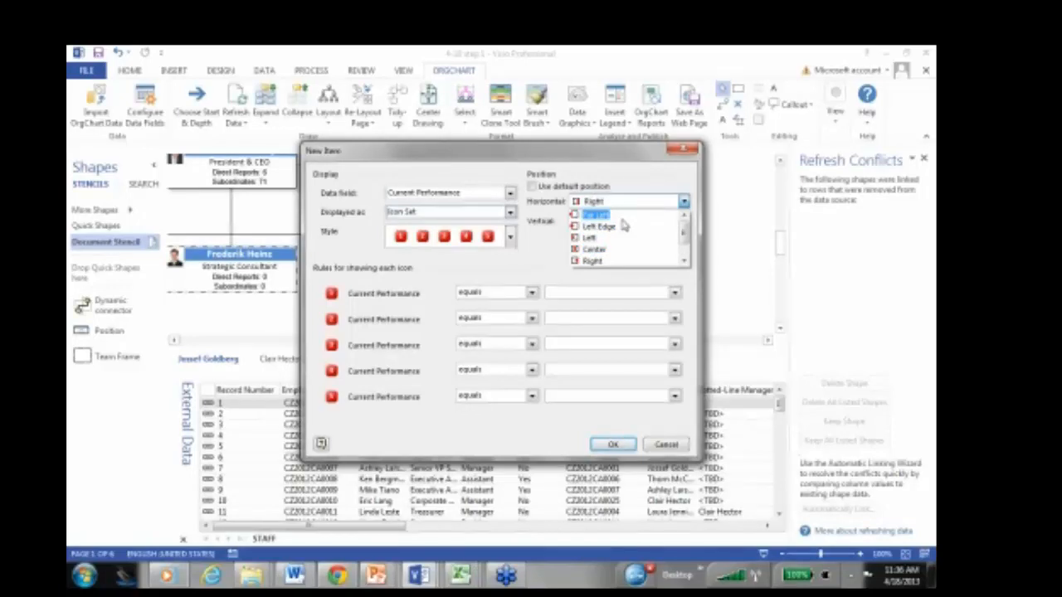
left_click(622, 221)
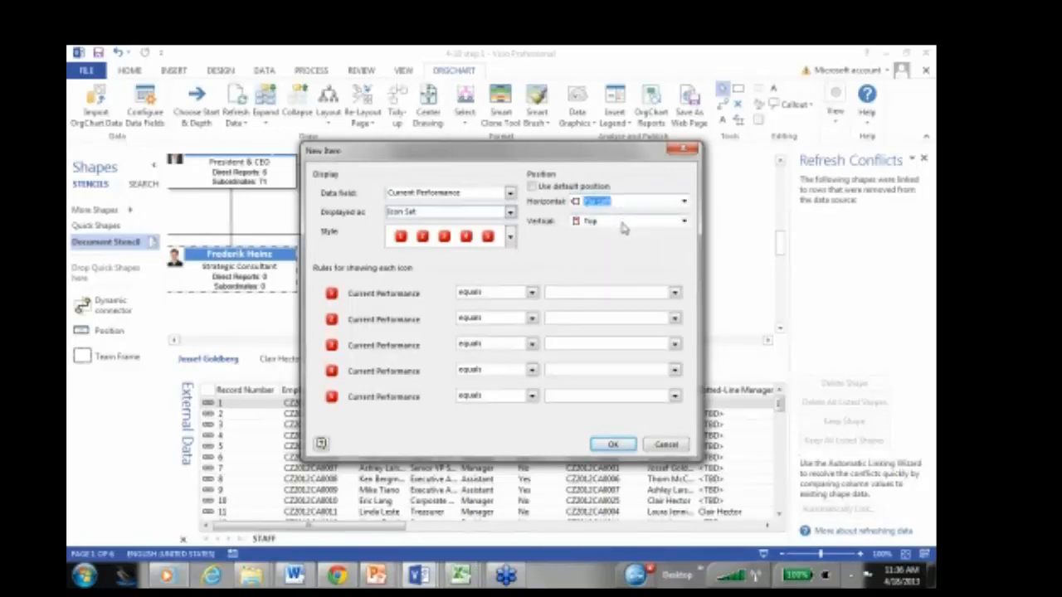
left_click(623, 224)
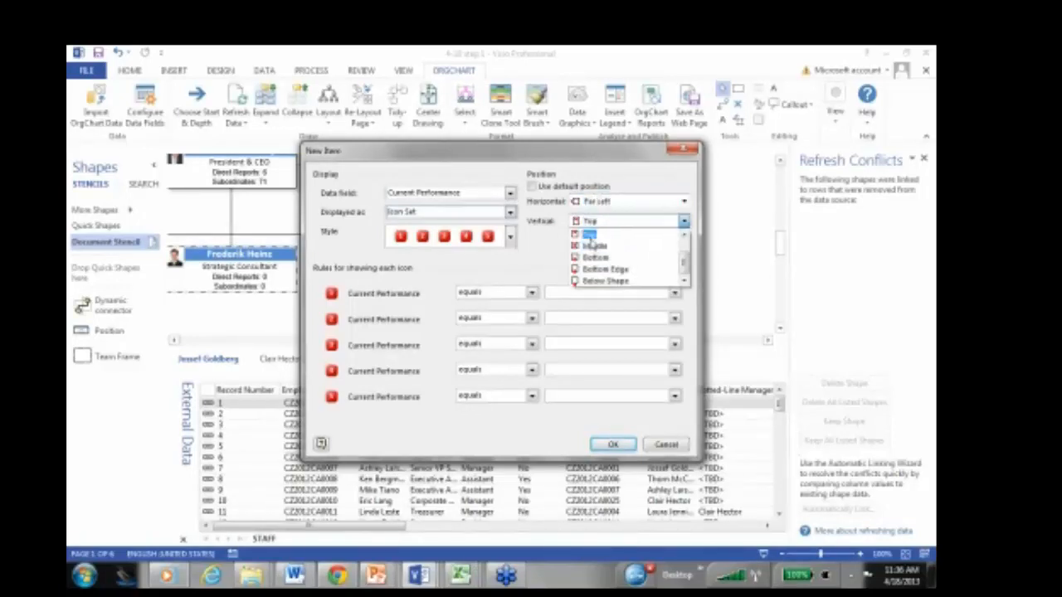
left_click(592, 237)
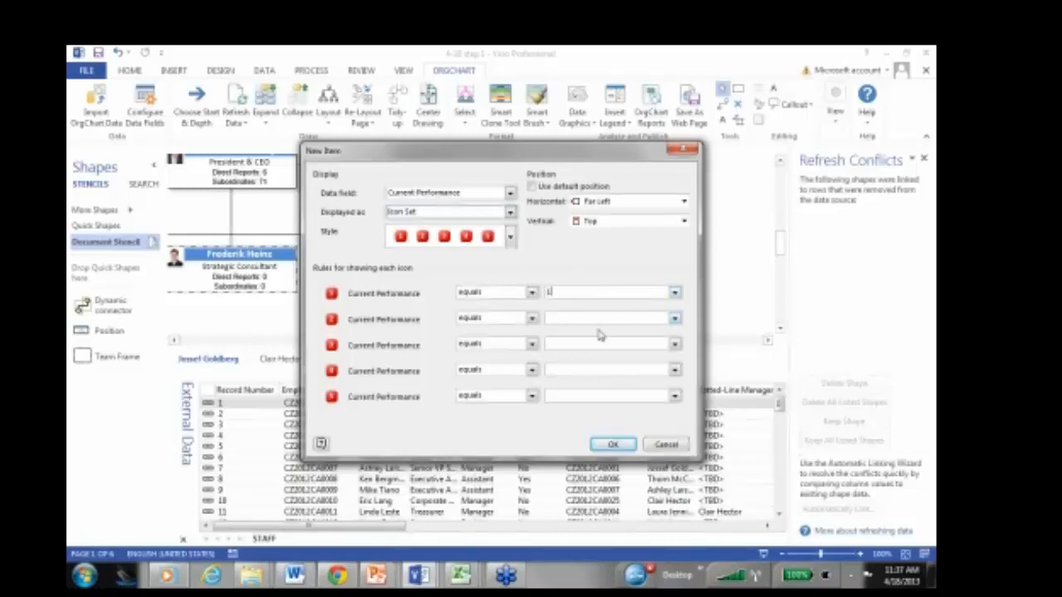
Map the five numbered icons to Current Performance values 1 through 5 and save the new data graphic
left_click(602, 321)
type("2")
type("4")
left_click(614, 444)
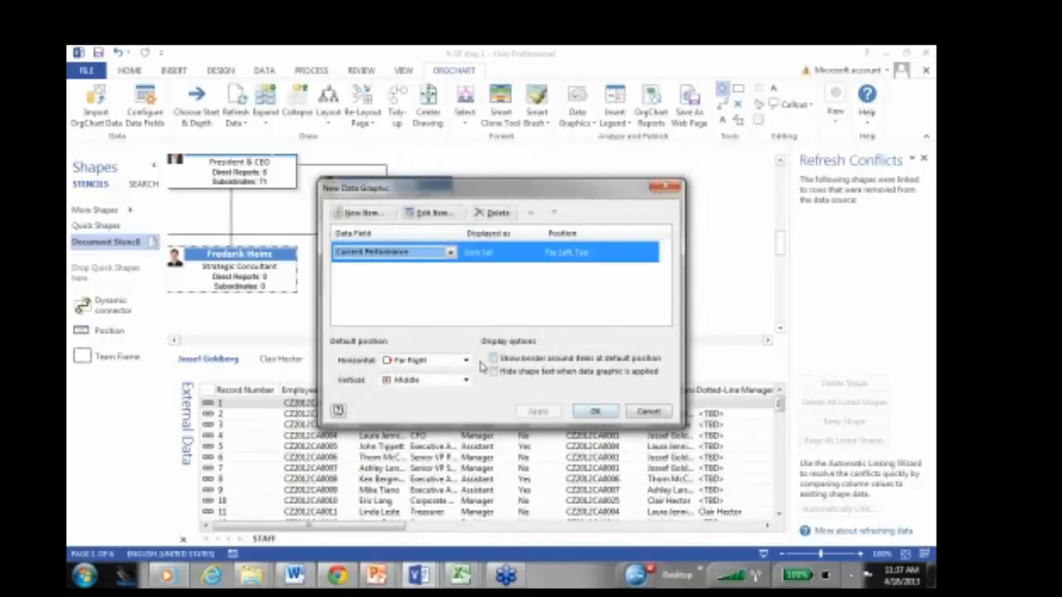
left_click(596, 413)
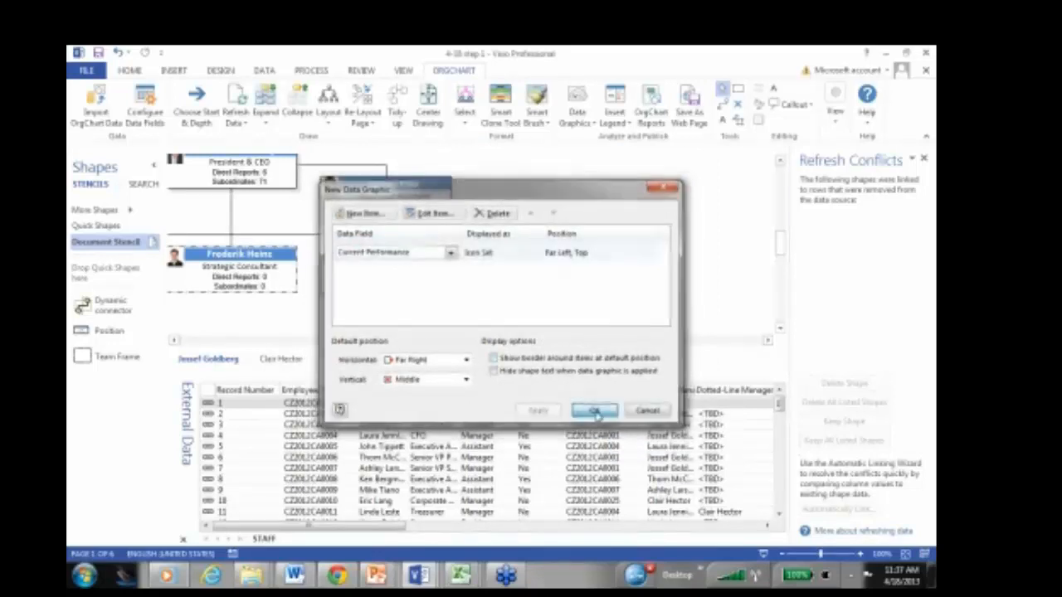
Select the whole org chart on the President & CEO's page and apply the new Current Performance data graphic
scroll(371, 297, "down", 2, "ctrl")
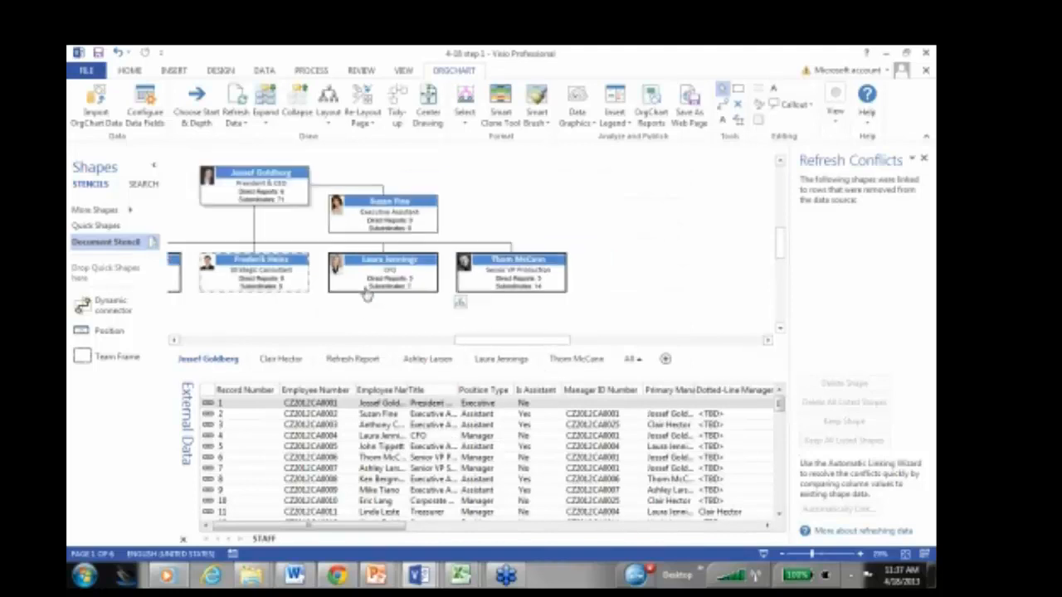
left_click_drag(534, 339, 493, 339)
left_click_drag(197, 155, 876, 369)
scroll(647, 258, "up", 2)
scroll(648, 261, "up", 2)
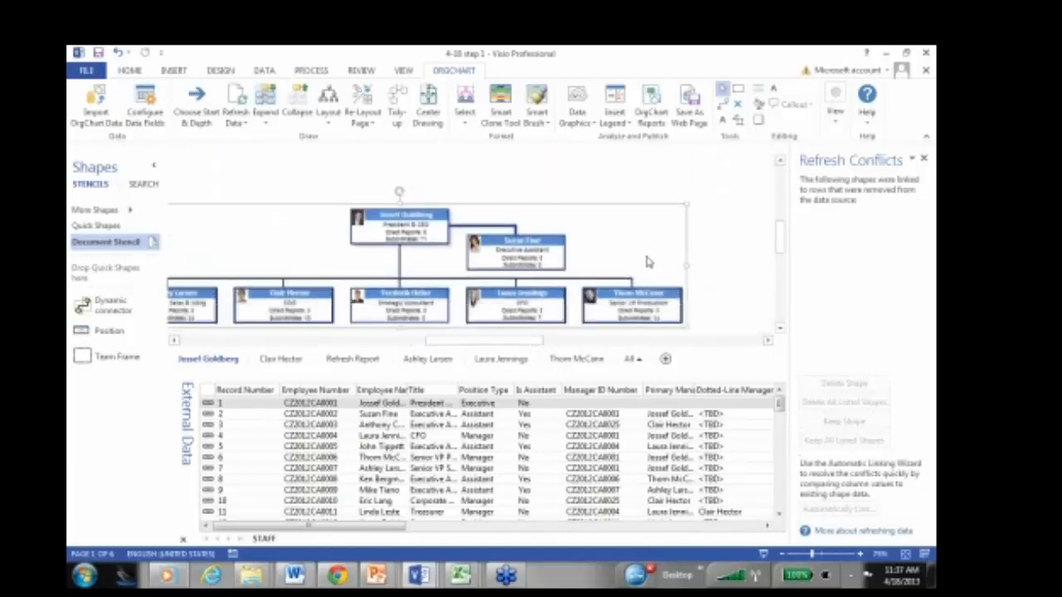
scroll(647, 261, "down", 2)
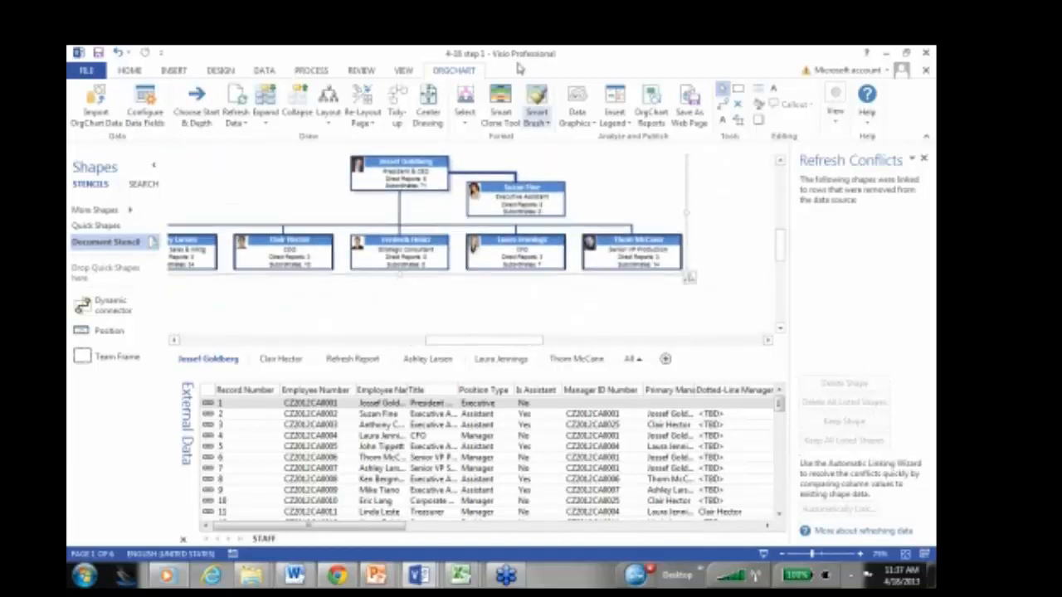
left_click(576, 123)
left_click(588, 212)
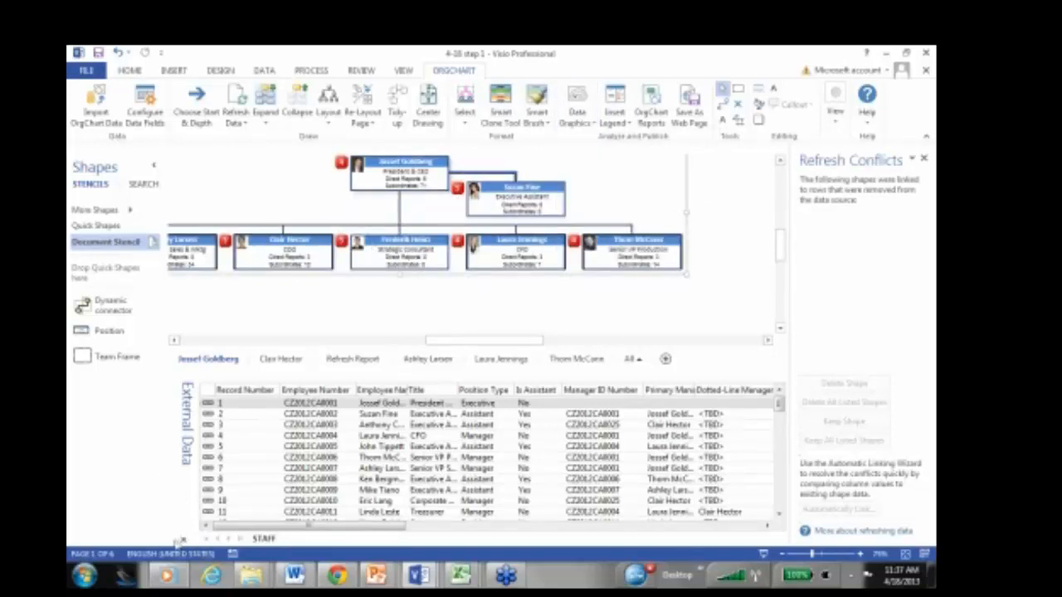
Close the External Data window and deselect the chart to view the performance icons on every box
left_click(183, 543)
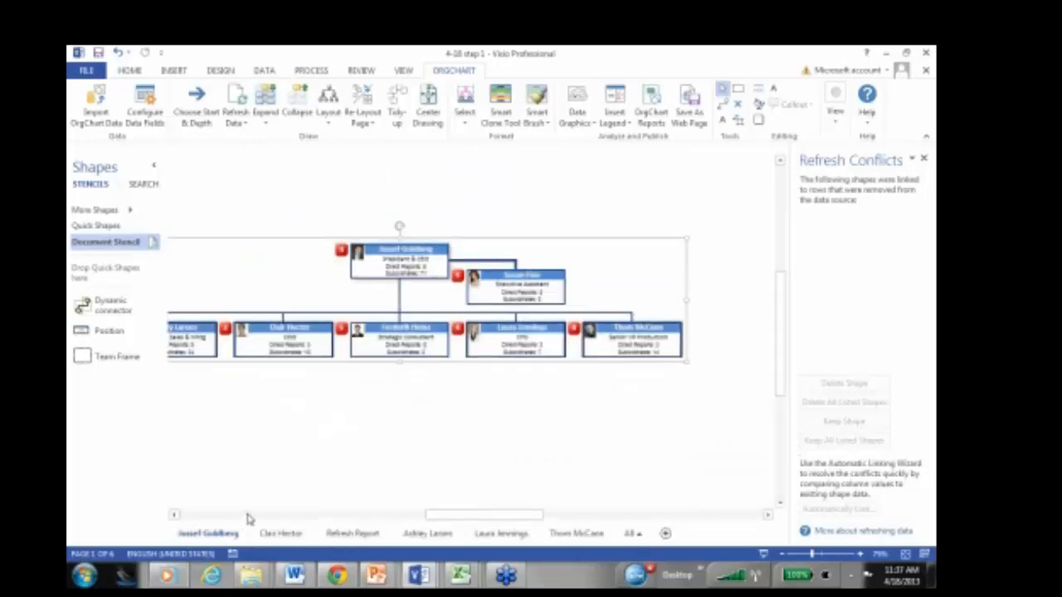
left_click(307, 466)
left_click_drag(477, 515, 457, 516)
left_click_drag(465, 524, 469, 523)
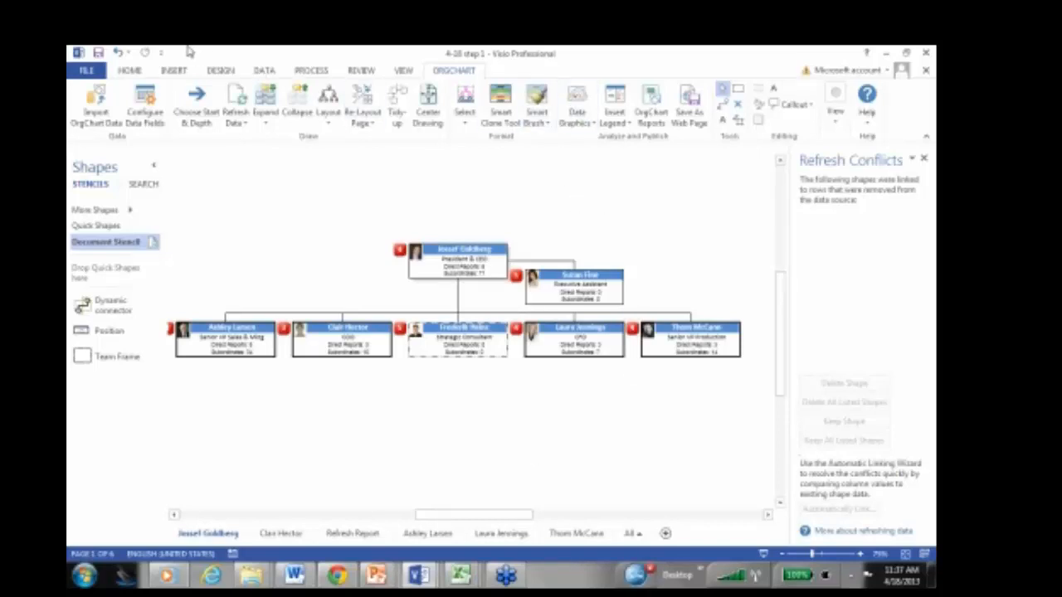
Save the drawing as the PDF 4-18 step 1 in the OrgChart for Visio folder
left_click(91, 72)
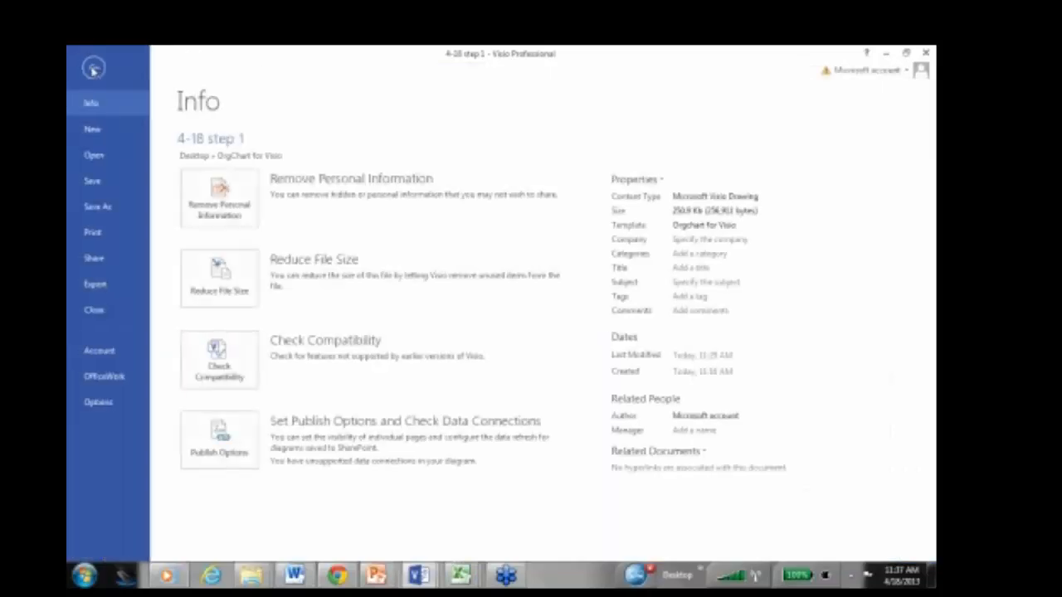
left_click(105, 214)
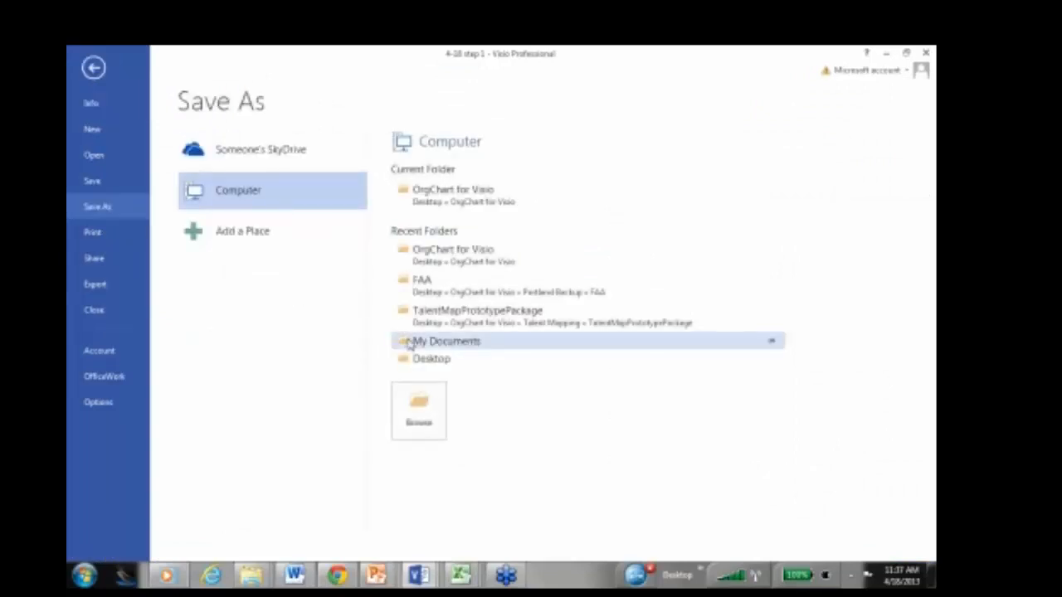
left_click(432, 257)
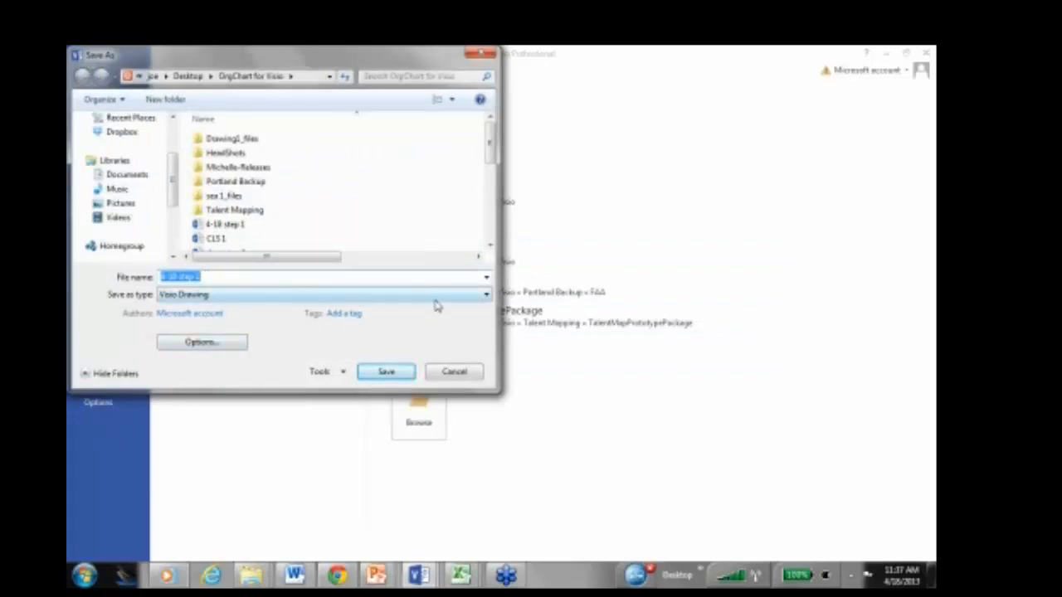
left_click(487, 298)
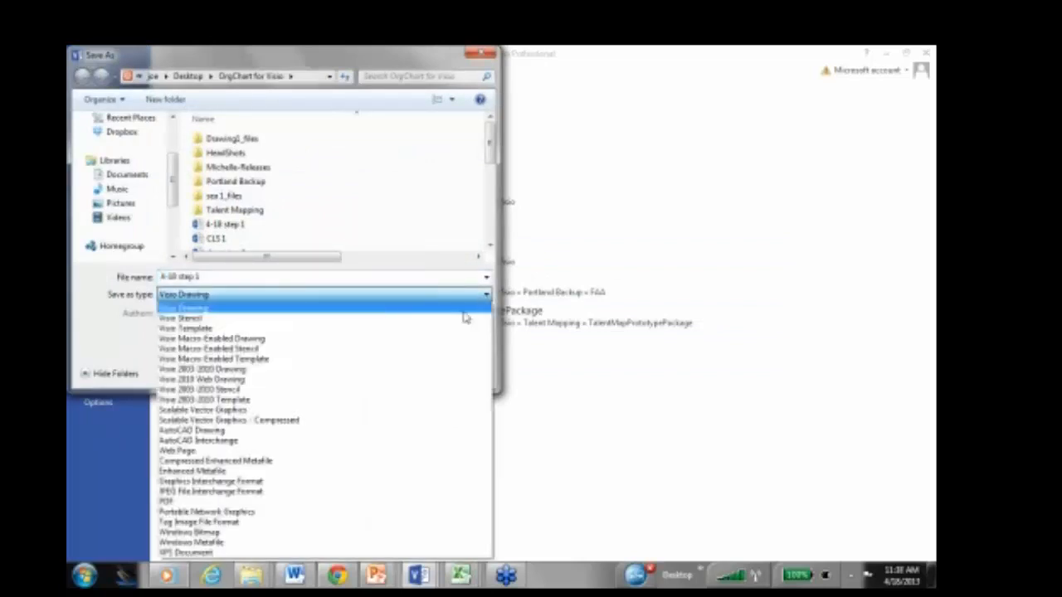
left_click(286, 504)
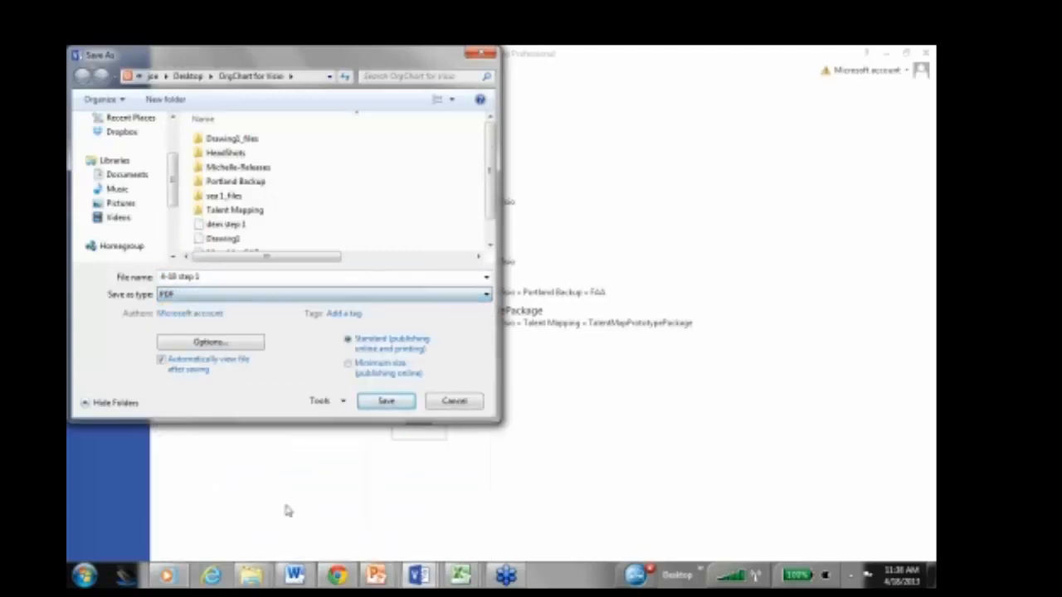
left_click(380, 402)
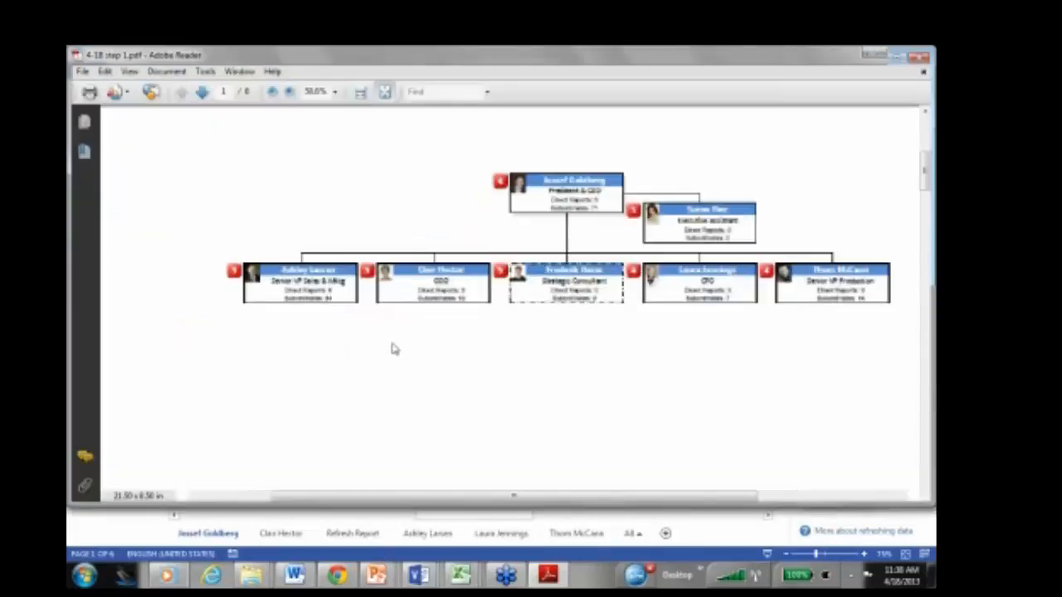
Follow the PDF's box links to the Senior VP Sales & Mktg and CFO pages, returning to the President & CEO's page each time
left_click(294, 284)
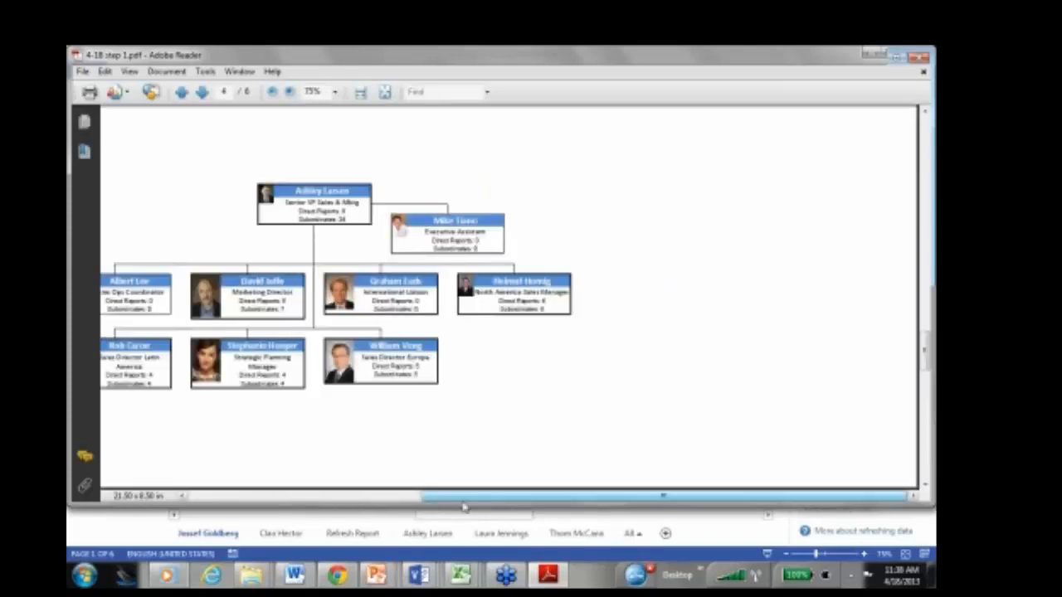
left_click_drag(462, 499, 399, 500)
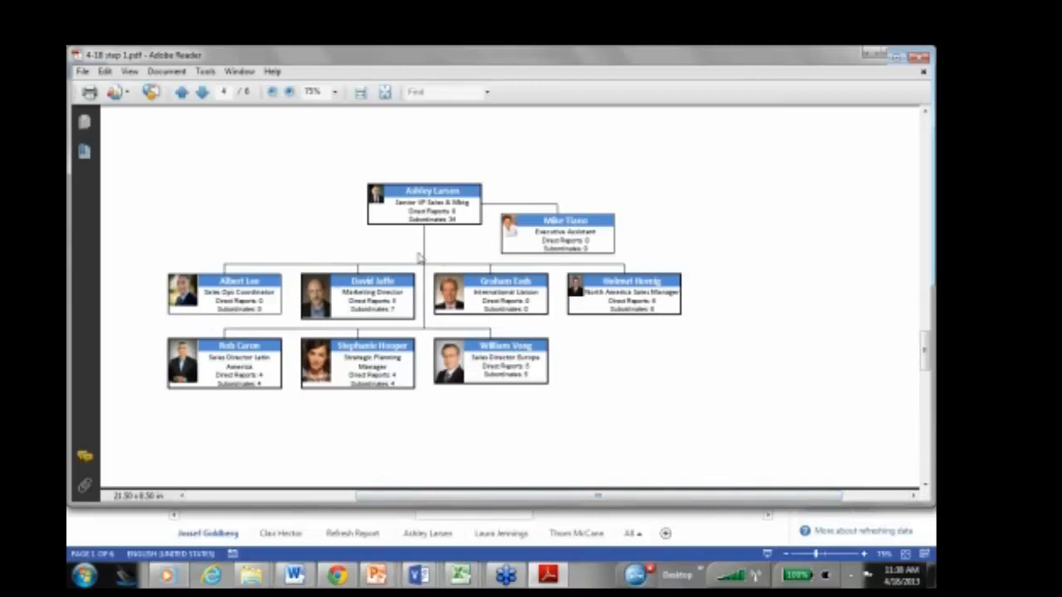
left_click(435, 208)
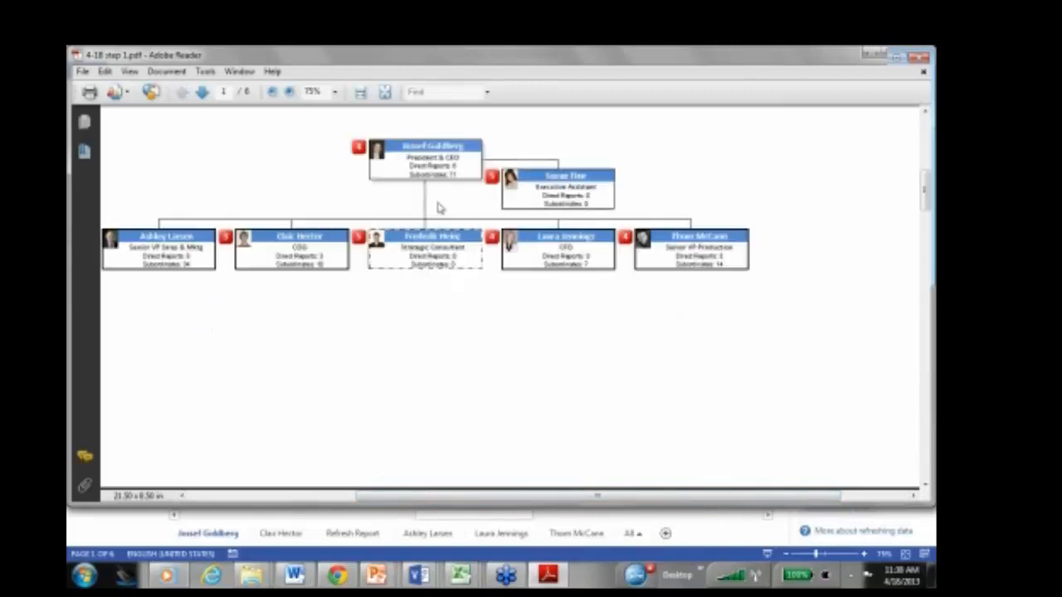
left_click(565, 253)
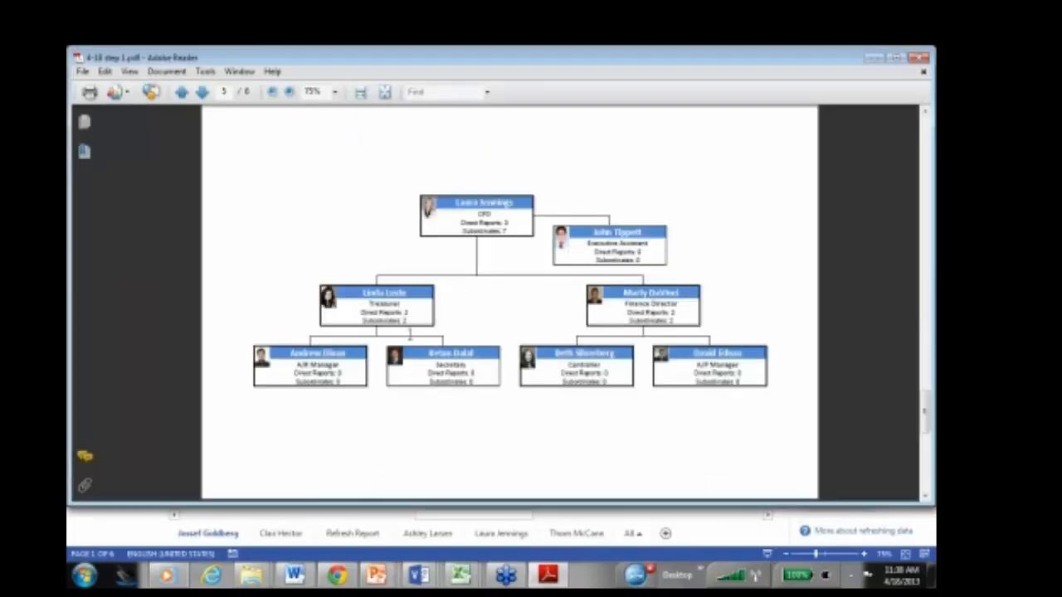
left_click(496, 211)
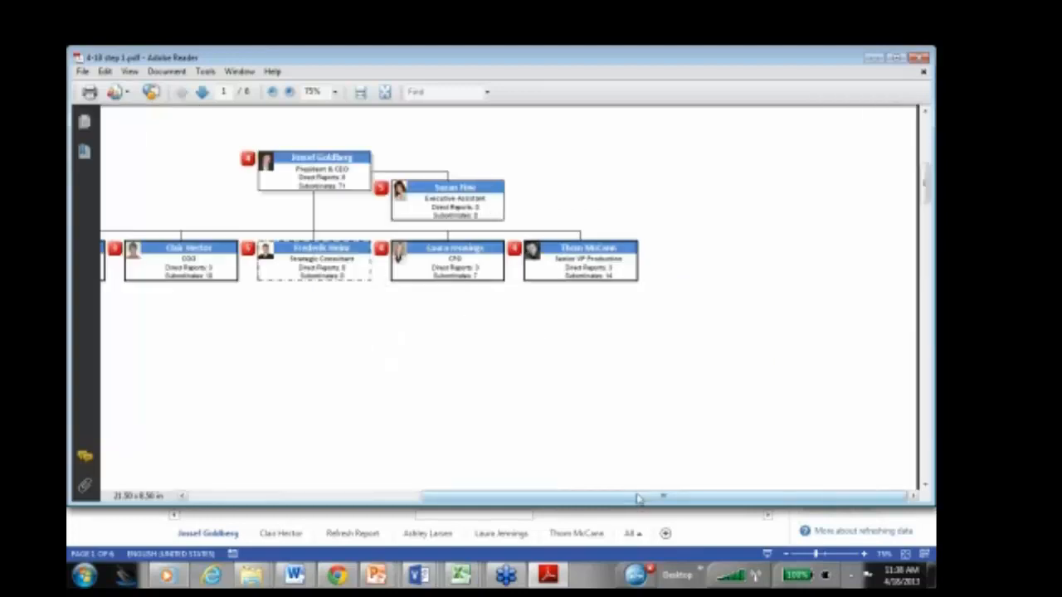
left_click_drag(643, 496, 547, 498)
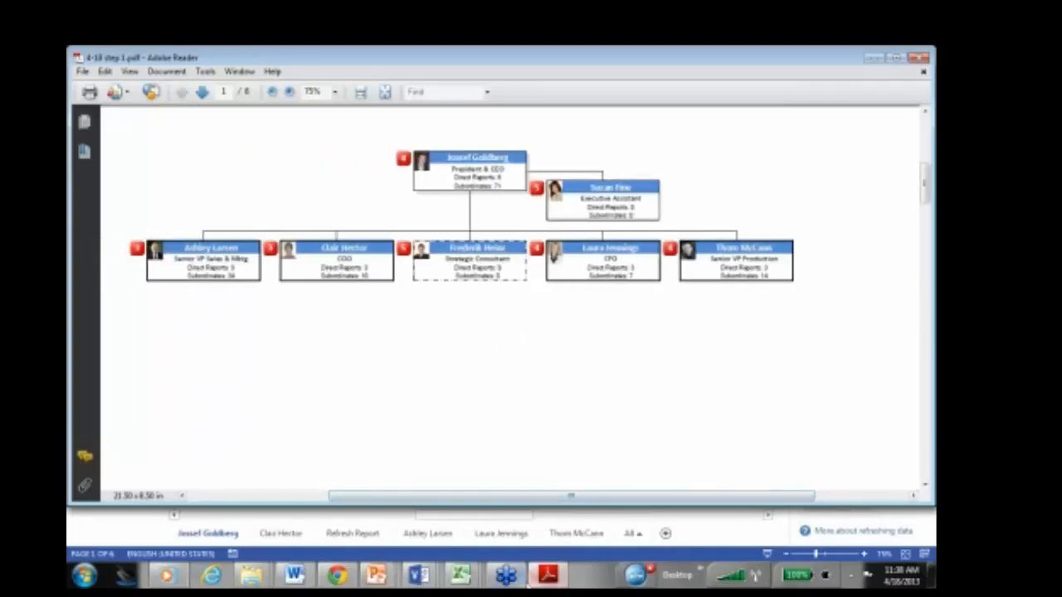
Switch back to Visio and publish all pages as the web page 4-18 step 1, set to open in the browser
left_click(872, 56)
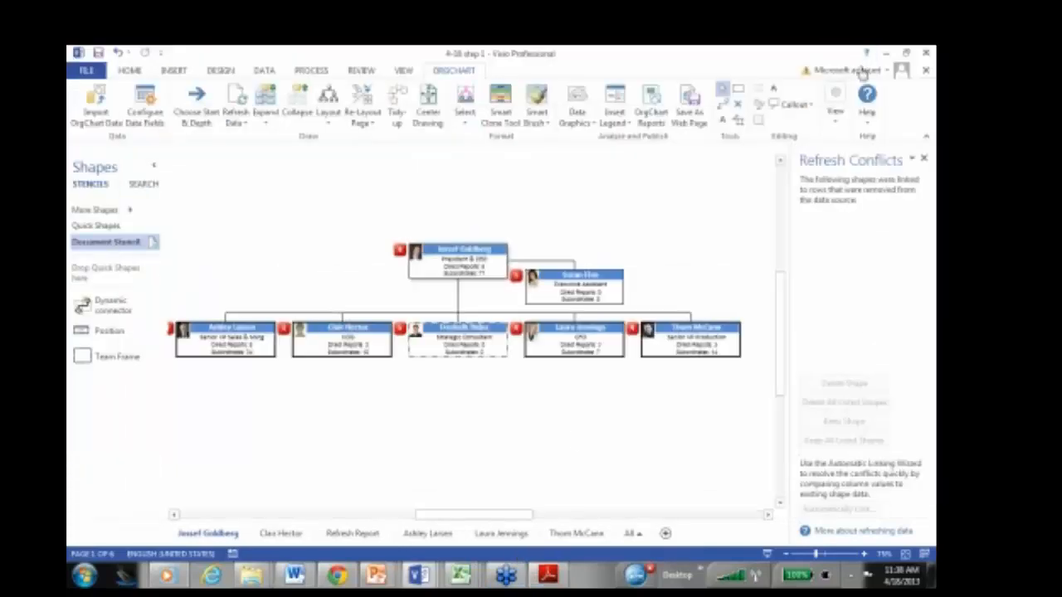
left_click(691, 97)
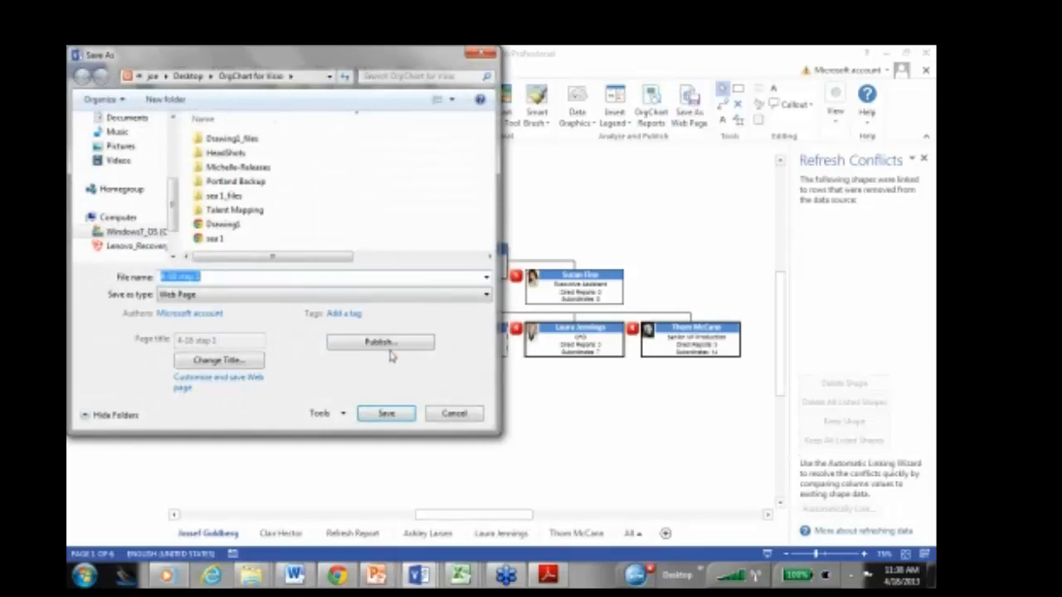
left_click(380, 343)
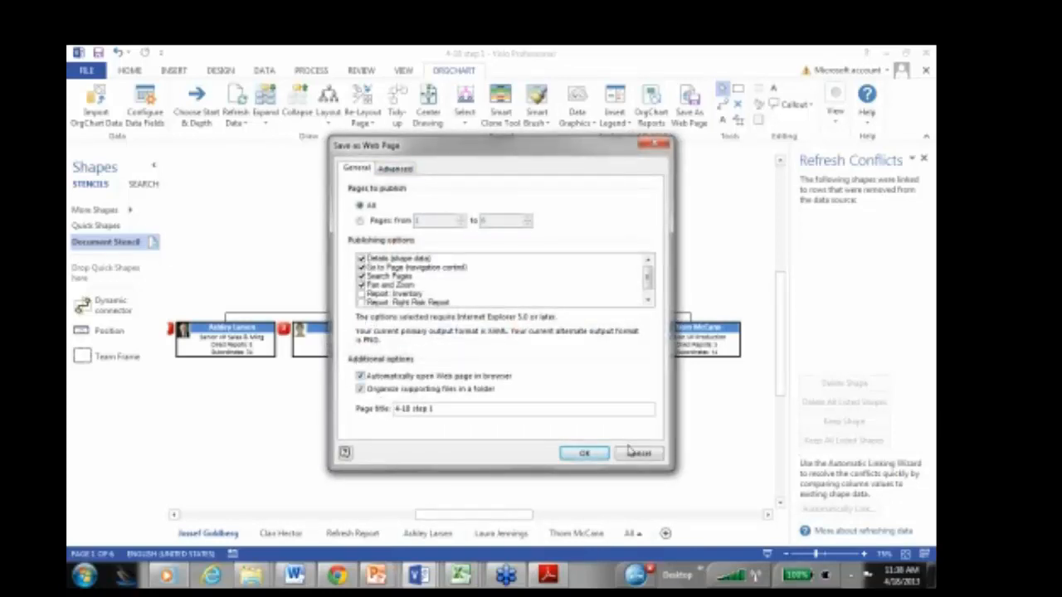
left_click(583, 453)
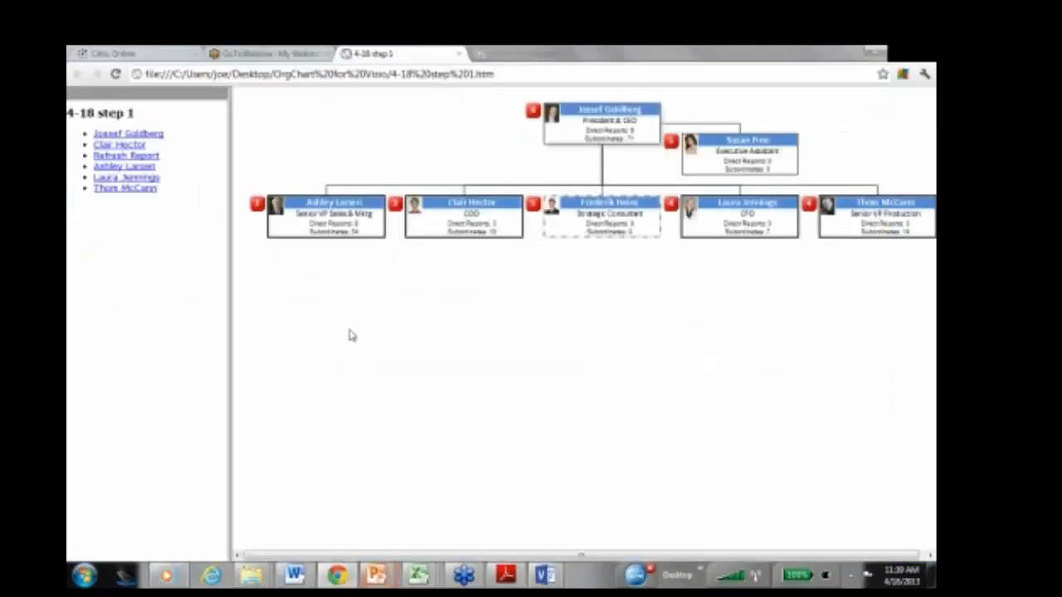
Copy the published web page's address, switch to Internet Explorer and dismiss its notification bars
left_click(397, 73)
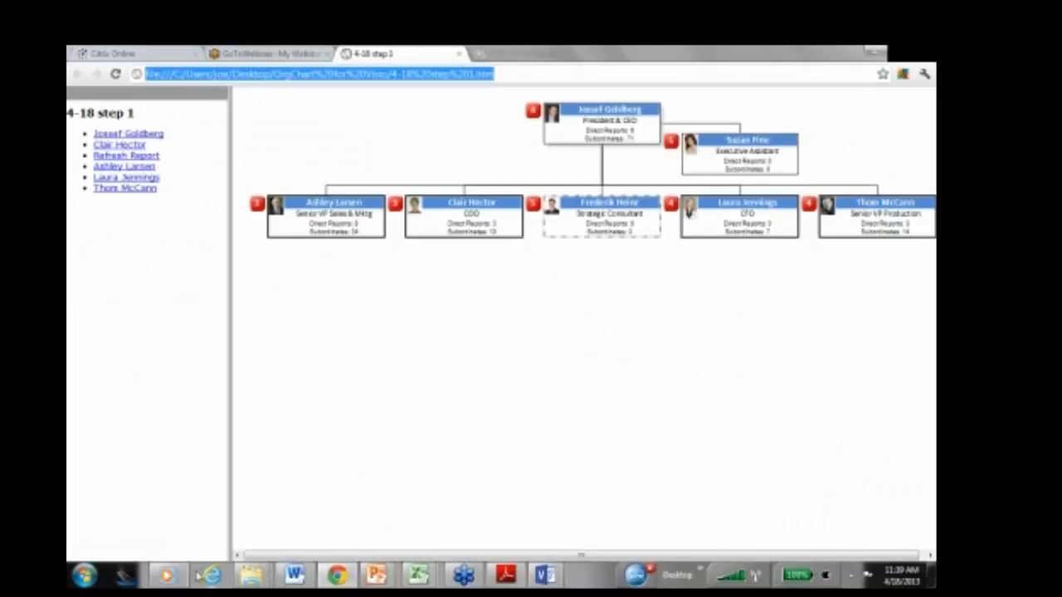
left_click(211, 575)
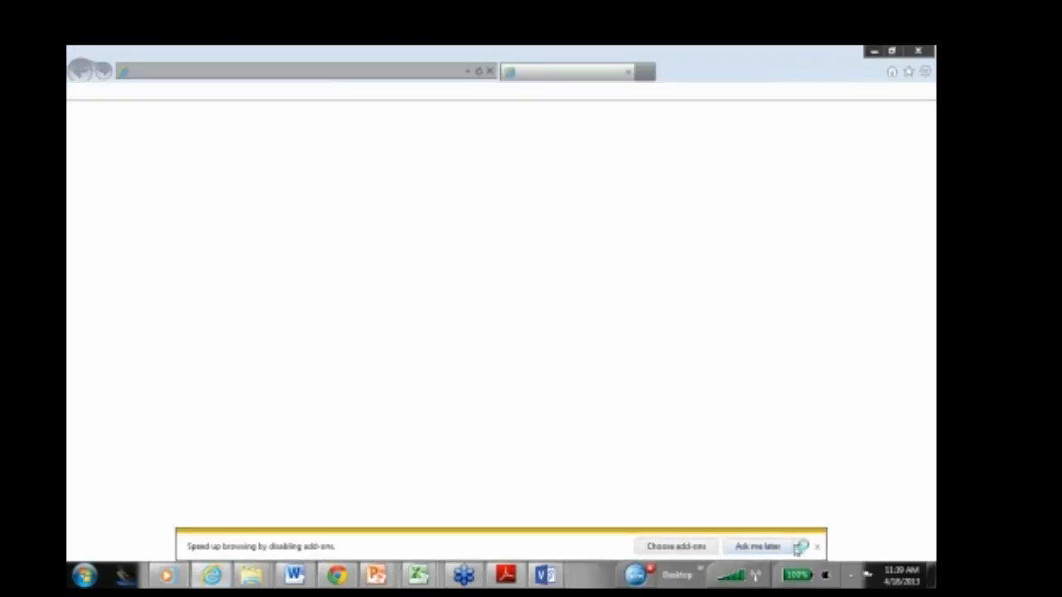
left_click(814, 547)
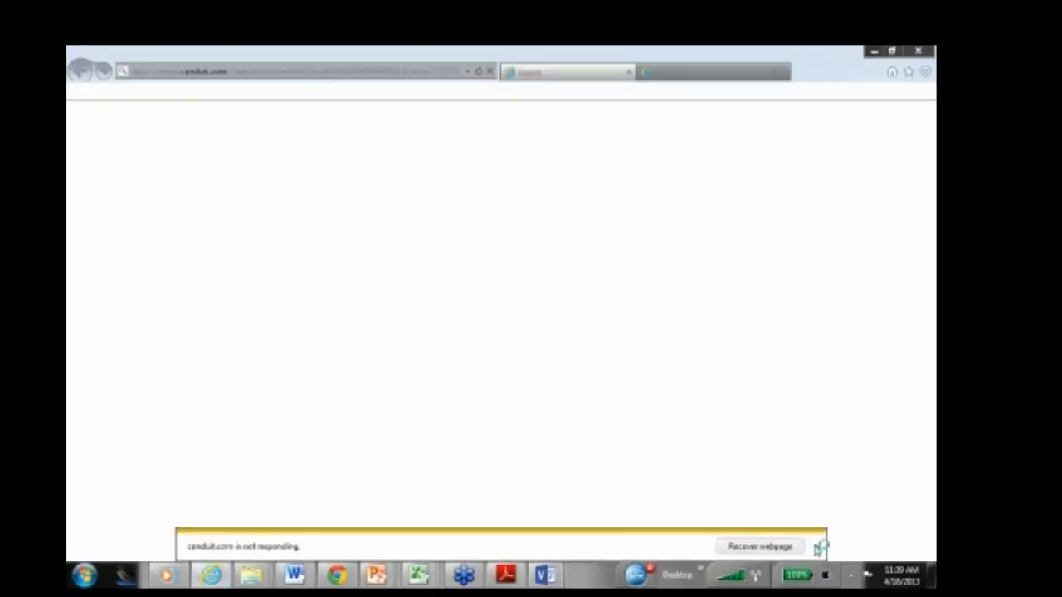
left_click(819, 549)
left_click(818, 548)
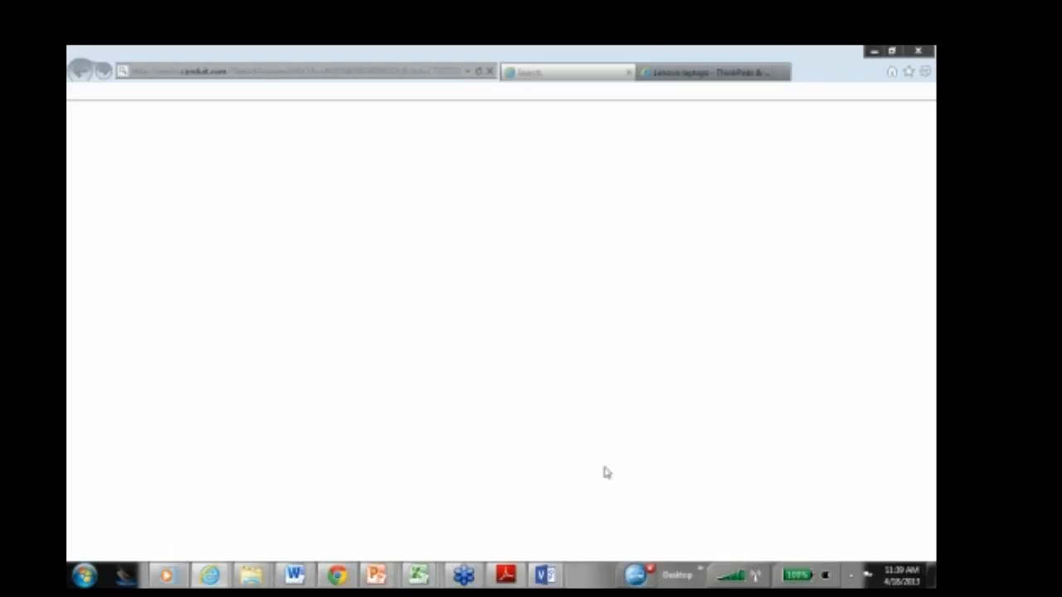
Load the copied 4-18 step 1.htm address from the OrgChart for Visio folder and allow the page's blocked content
left_click(164, 72)
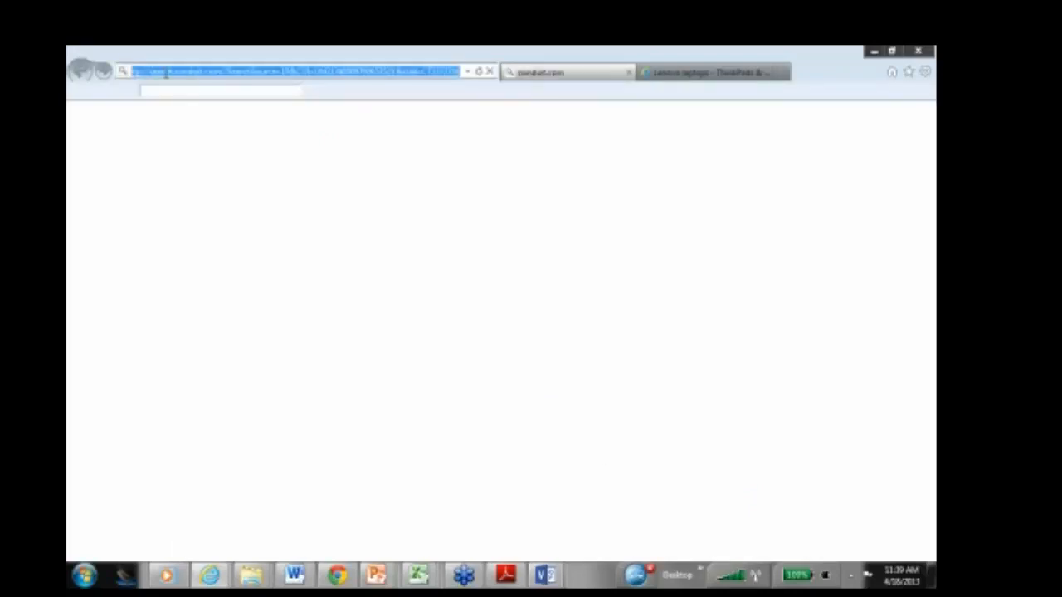
type("C:\\Users\\Tori\\Desktop\\OrgChart for Visio\\6-08 step 1.htm")
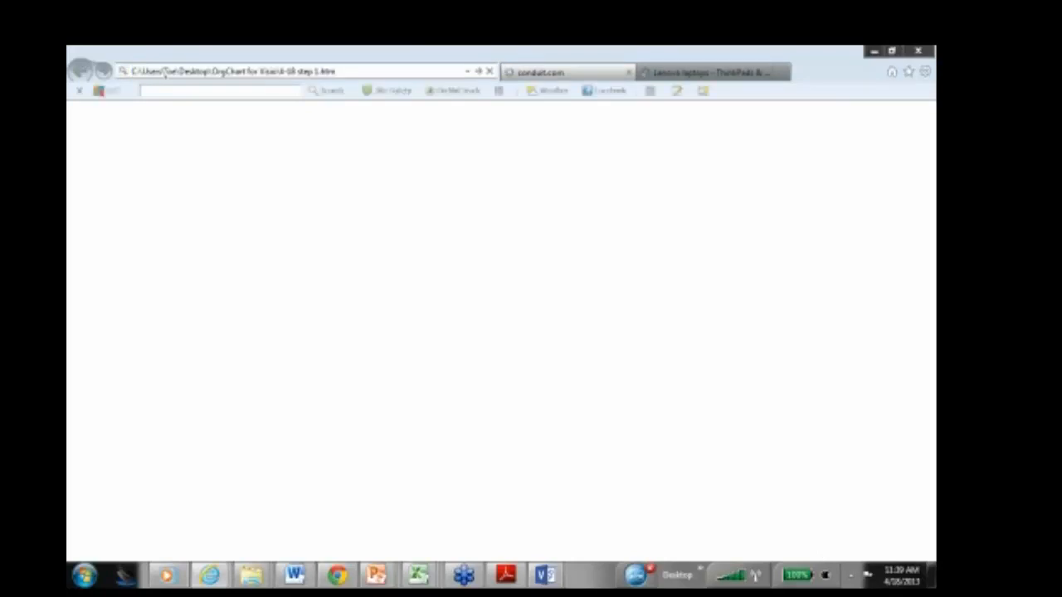
left_click(346, 75)
key("Return")
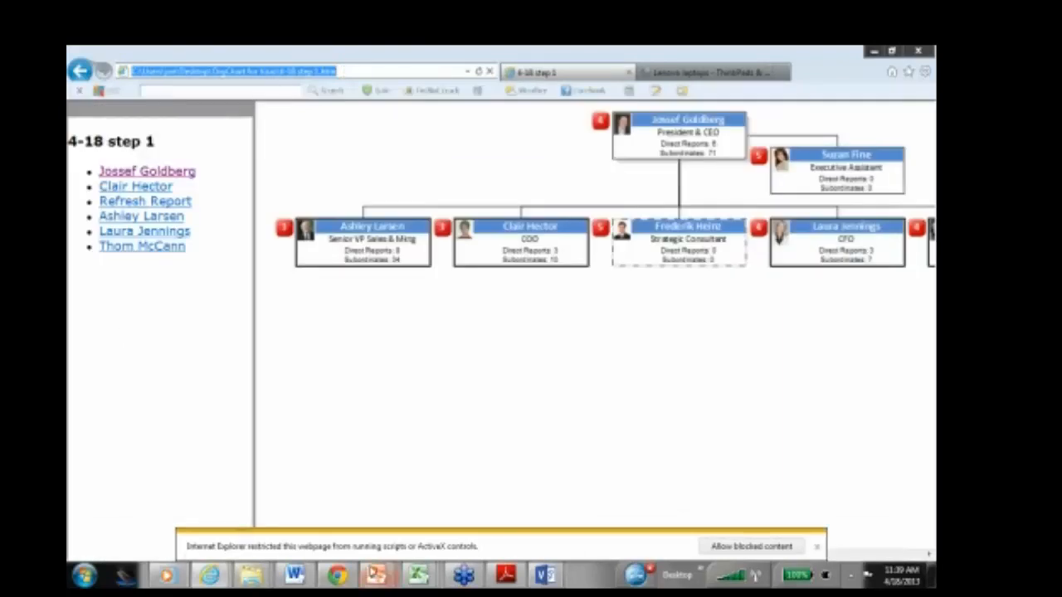
left_click(743, 551)
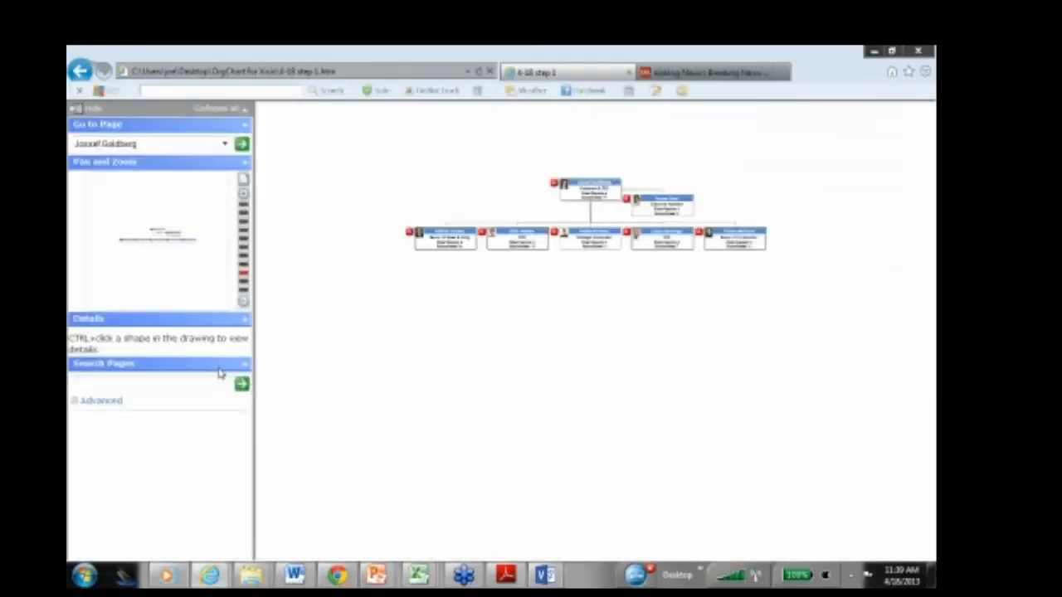
Expand the advanced search options and follow the Senior VP Sales & Mktg box to its page
left_click(91, 404)
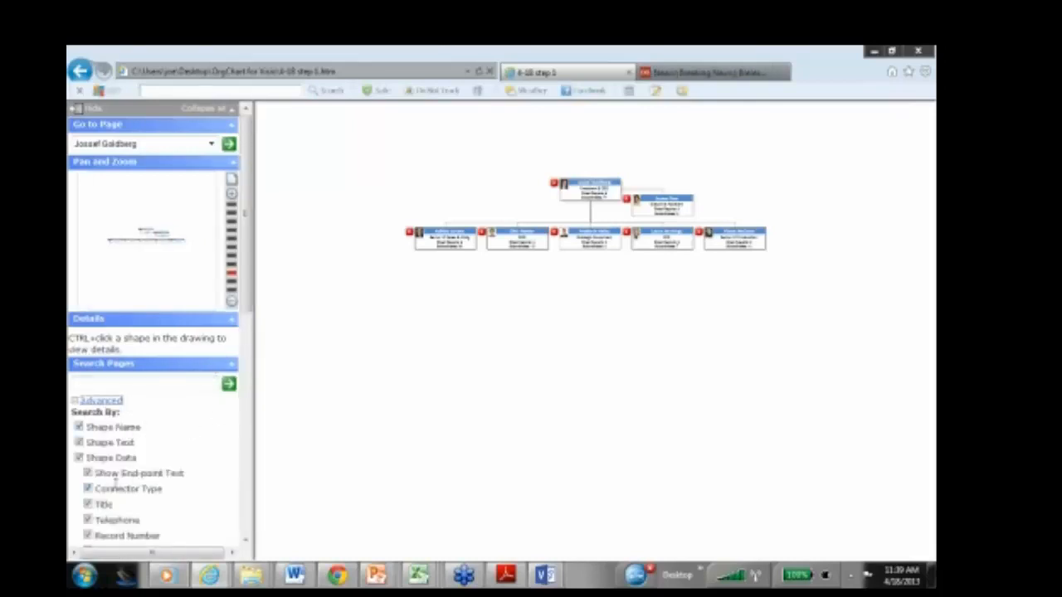
left_click(452, 240)
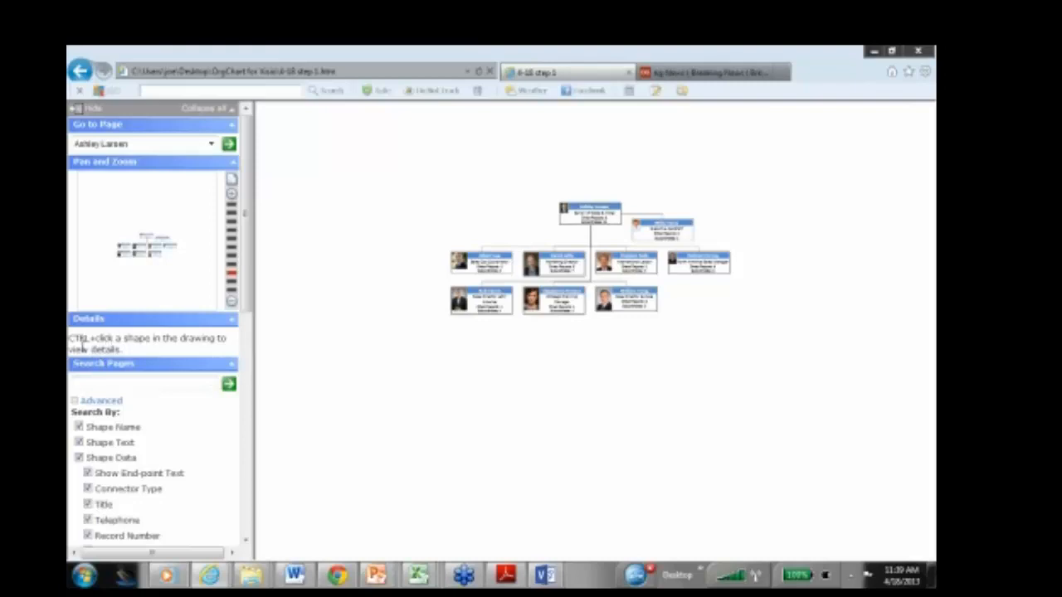
left_click(233, 321)
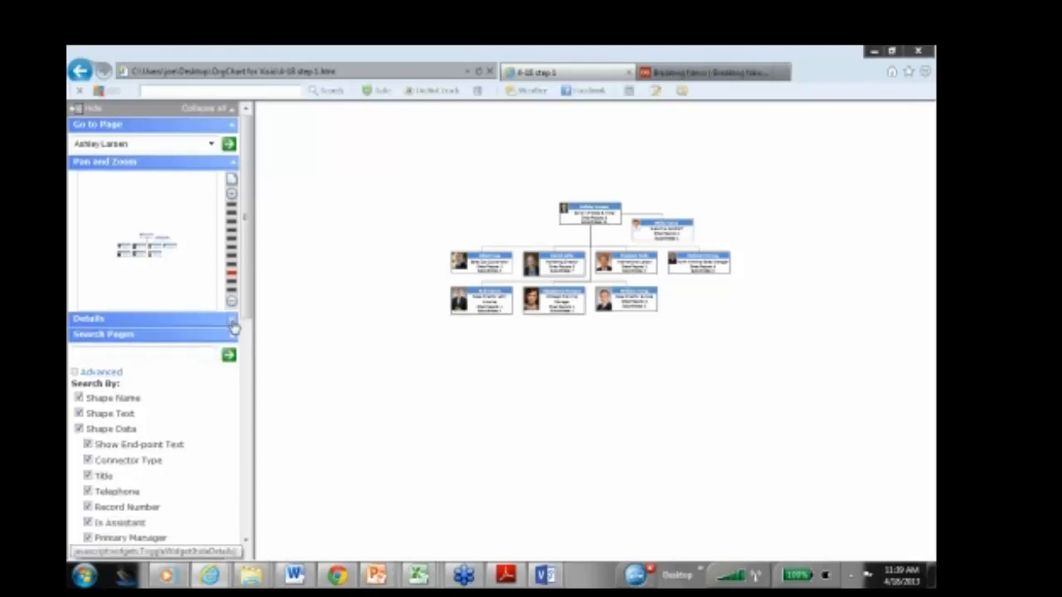
left_click(233, 323)
Read the shape details of the Sales Director Latin America and the Marketing Director on the enlarged chart
left_click(475, 301)
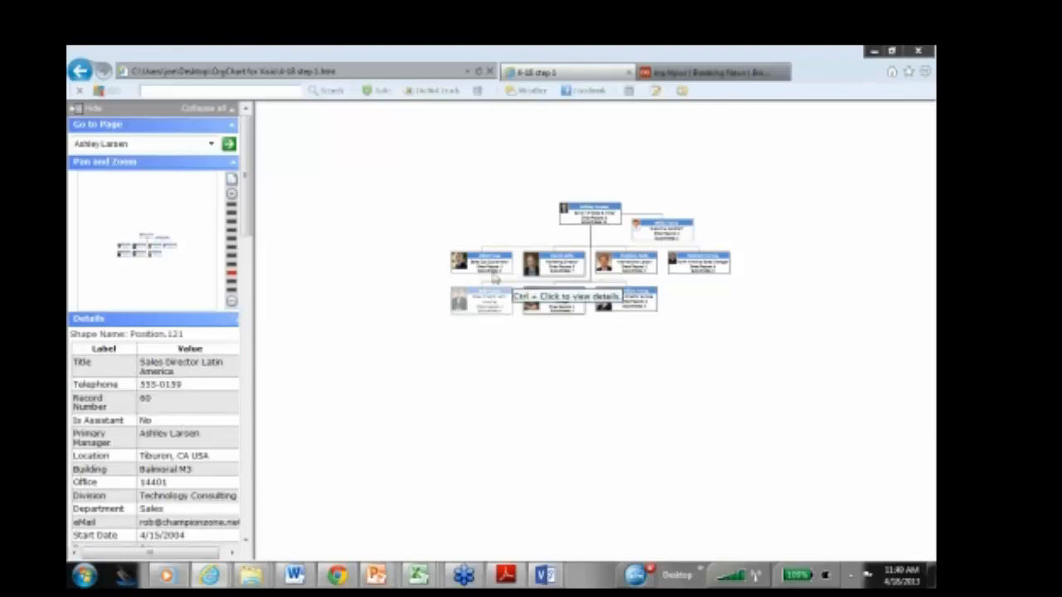
left_click(231, 196)
scroll(189, 335, "down", 3)
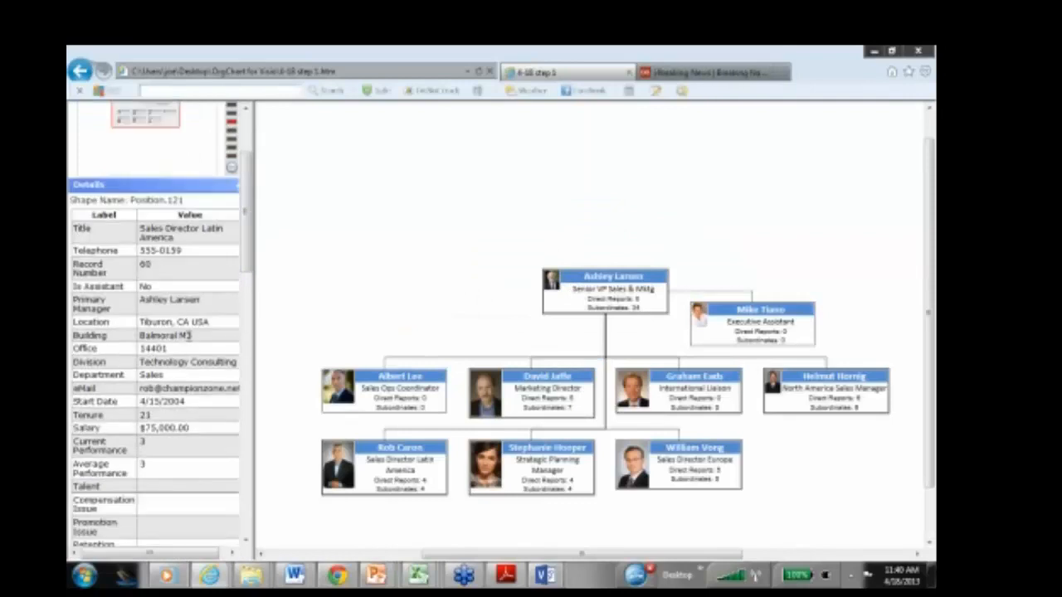
left_click_drag(250, 264, 372, 339)
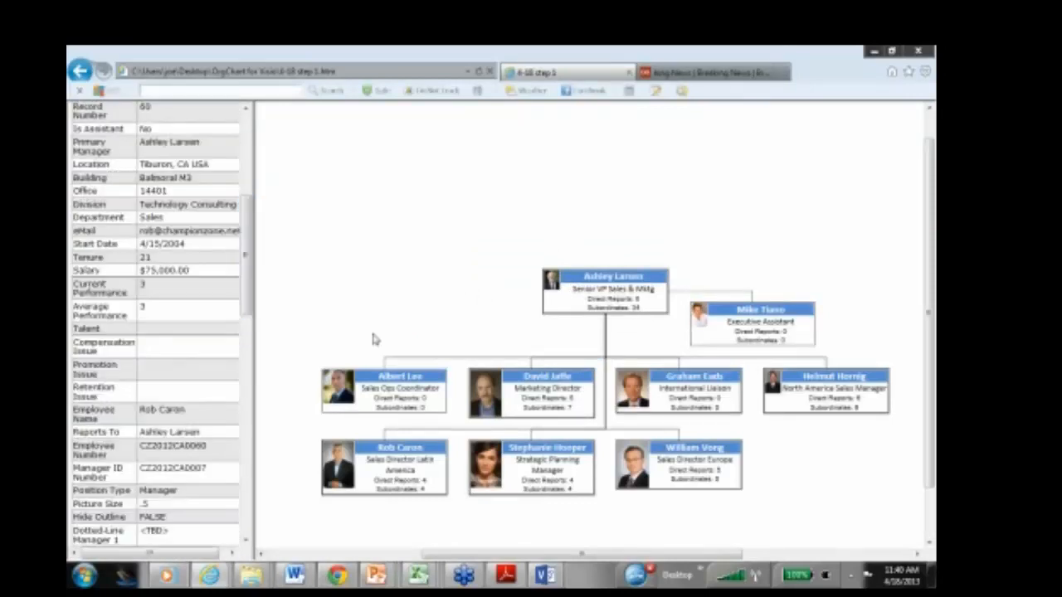
left_click(545, 397, "ctrl")
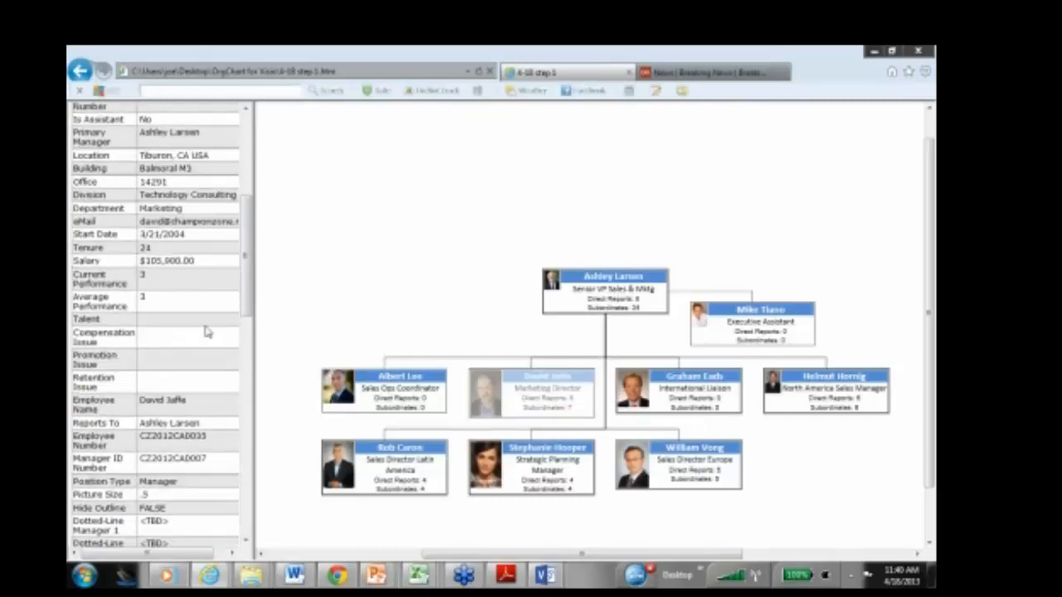
left_click_drag(248, 302, 260, 213)
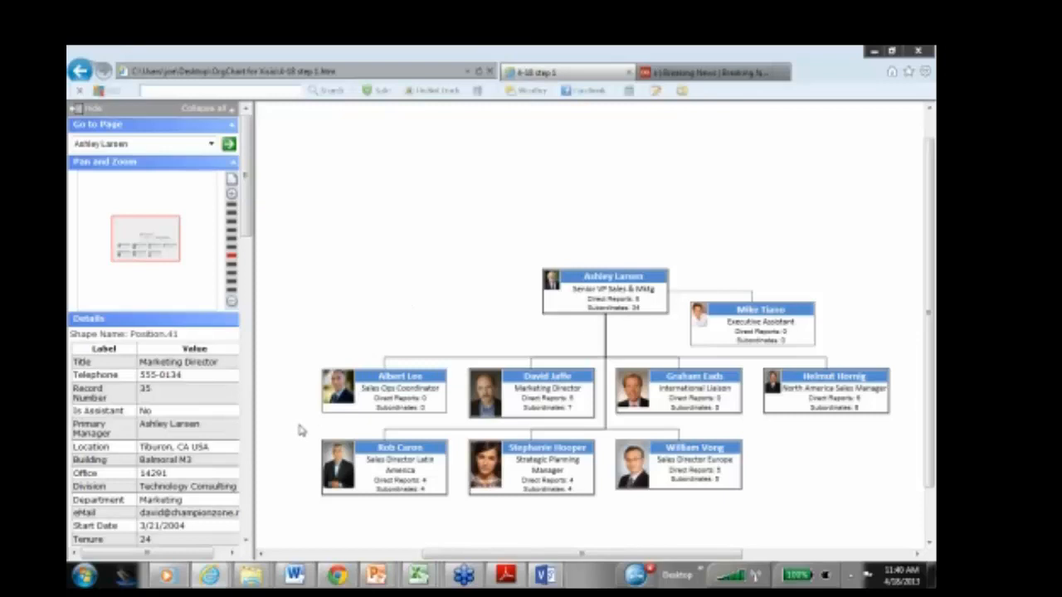
Minimize both browsers to return to Visio and run the Flight Risk Report in Excel format
left_click(875, 51)
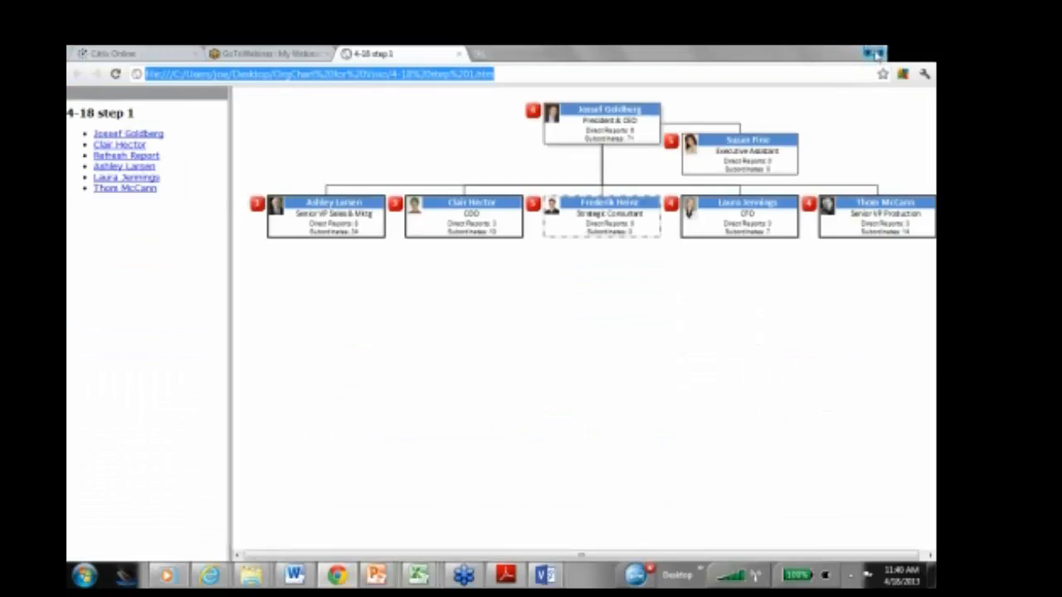
left_click(875, 52)
left_click(651, 100)
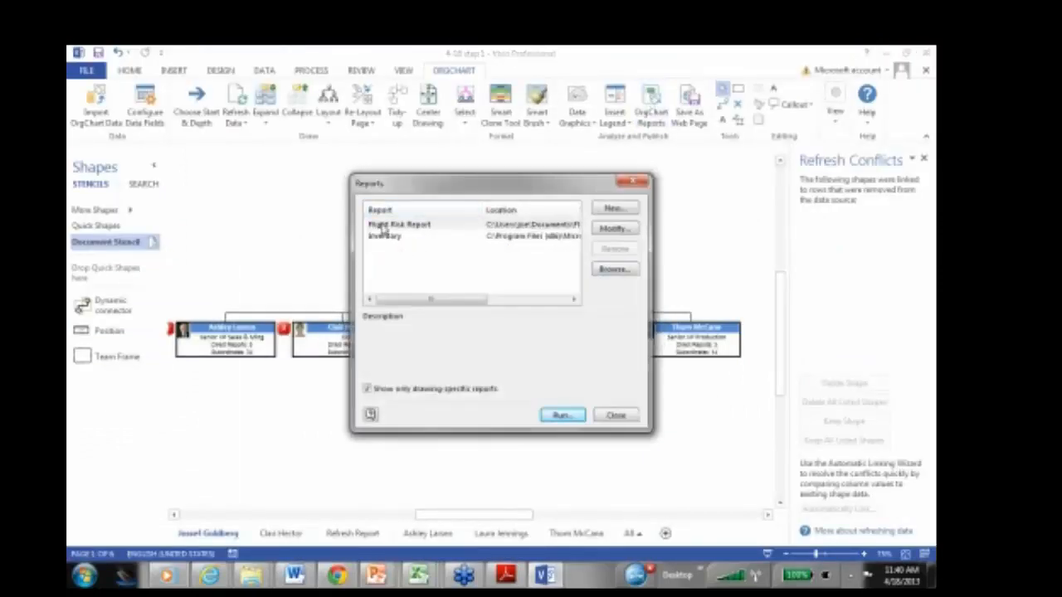
left_click(383, 225)
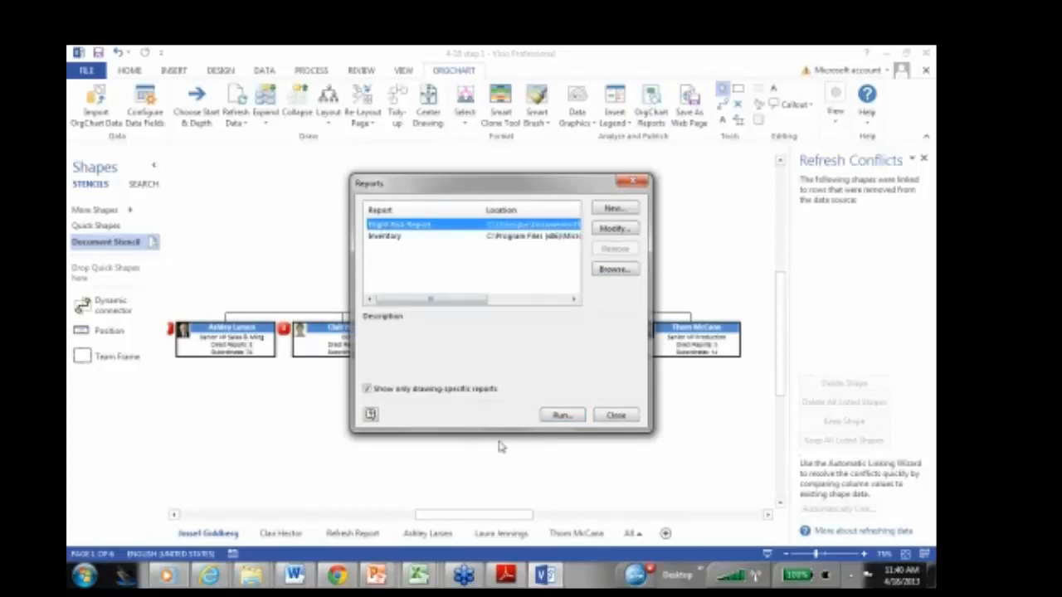
left_click(564, 416)
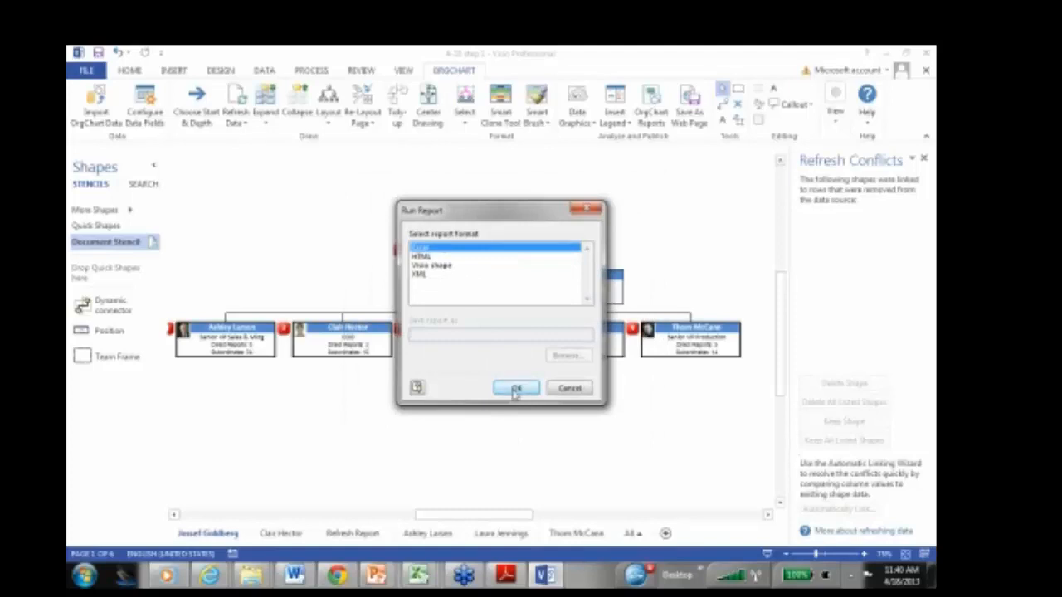
left_click(516, 390)
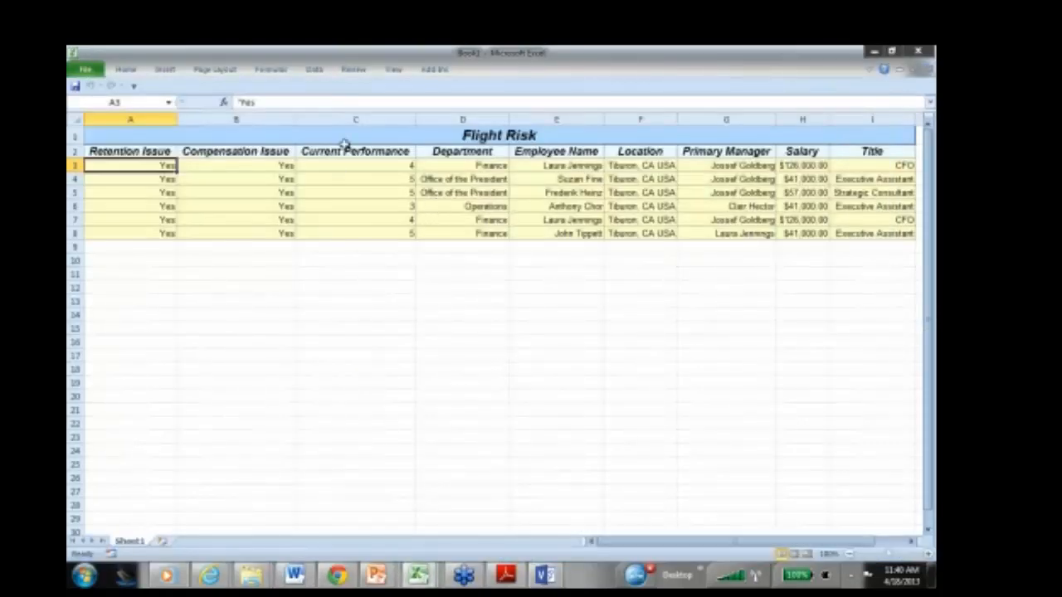
Highlight the Retention Issue column of the Flight Risk report, from its header down to row 8
left_click(144, 151)
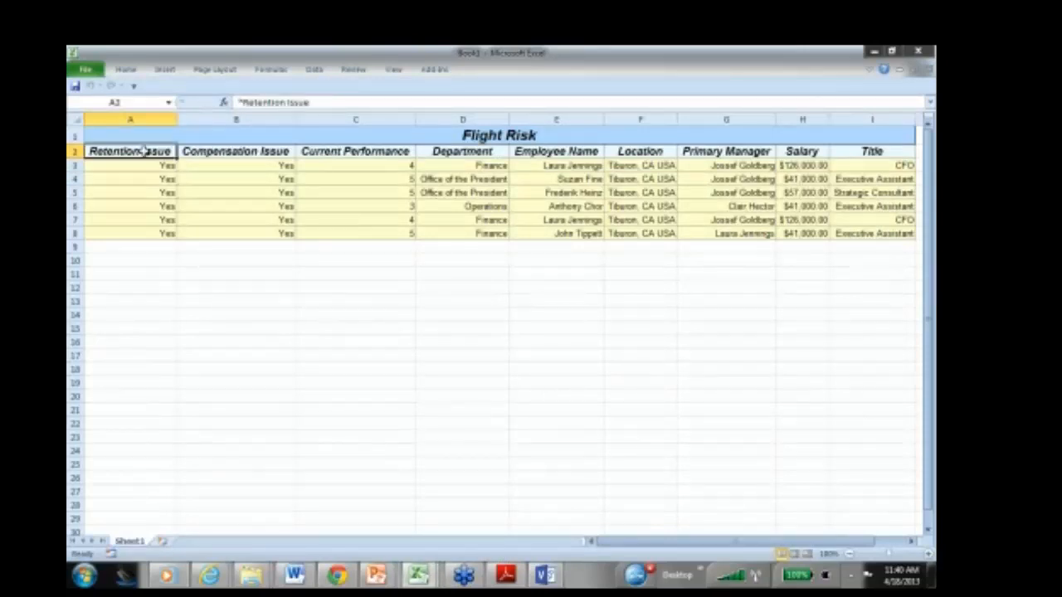
left_click_drag(144, 151, 149, 233)
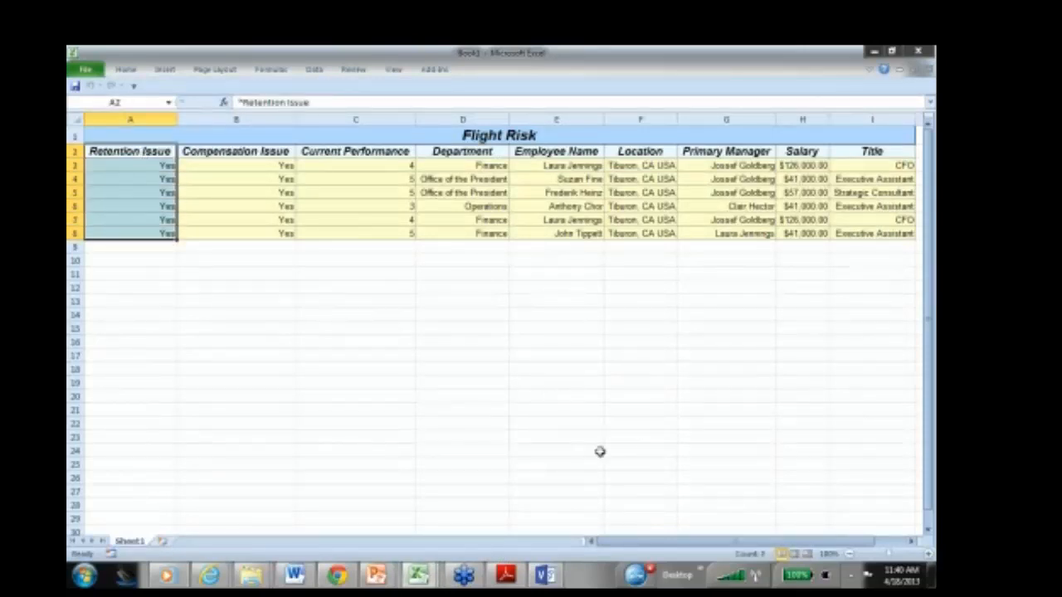
left_click_drag(655, 545, 597, 536)
Switch to Visio's MoveMapCAD.jk drawing and view the Championzone Employee Seating Locations plan at overview scale
left_click(545, 575)
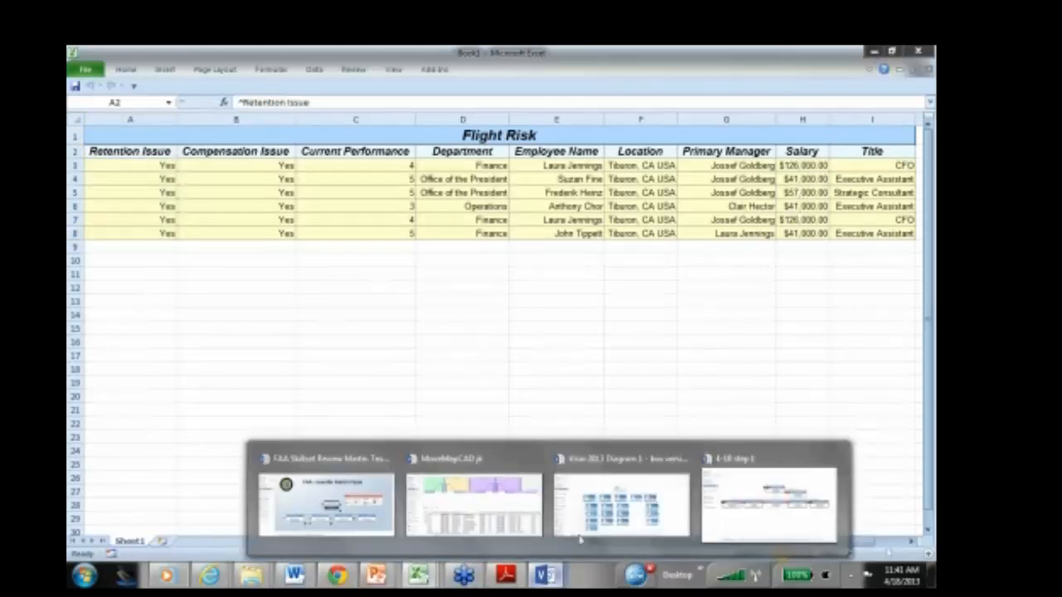
left_click(750, 507)
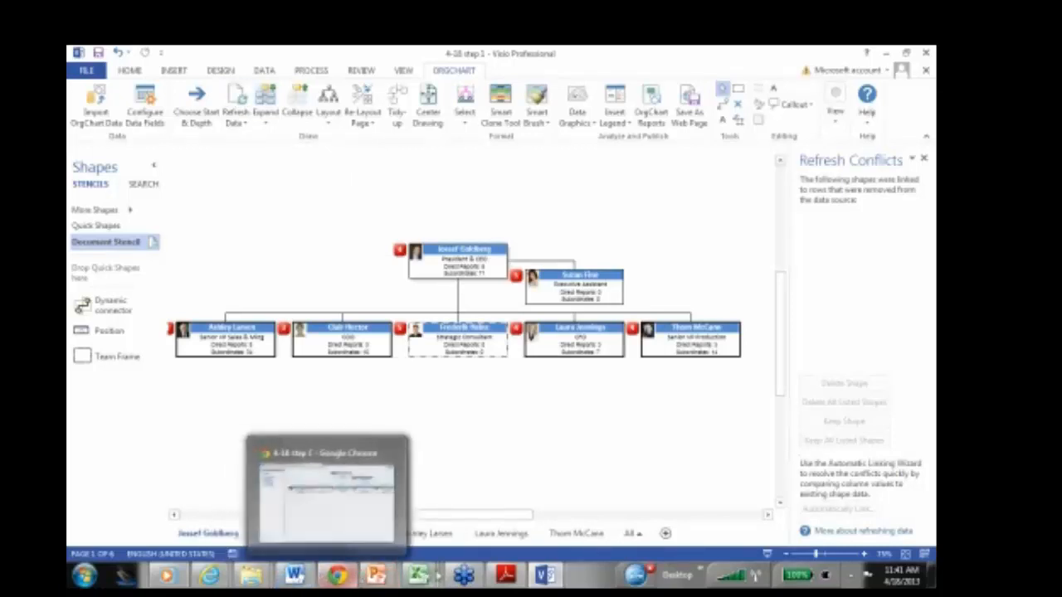
mouse_move(419, 574)
mouse_move(541, 577)
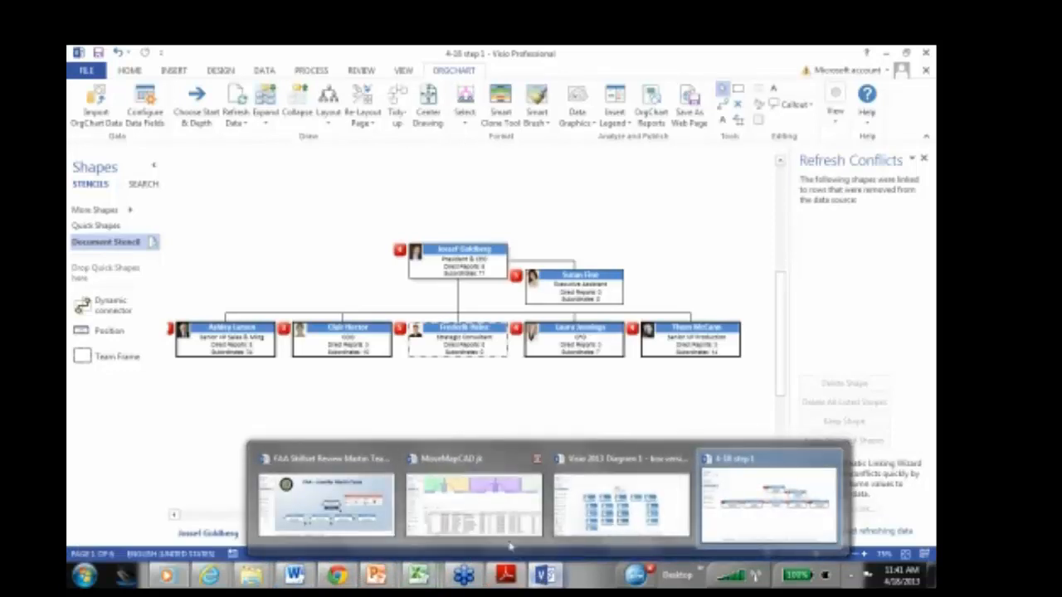
left_click(495, 511)
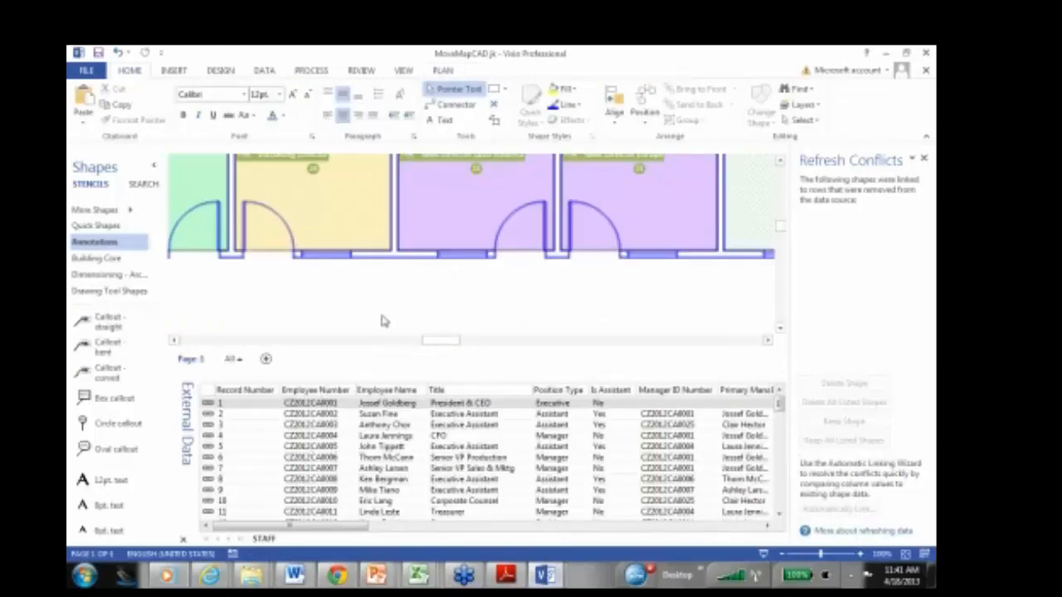
scroll(382, 309, "down", 5)
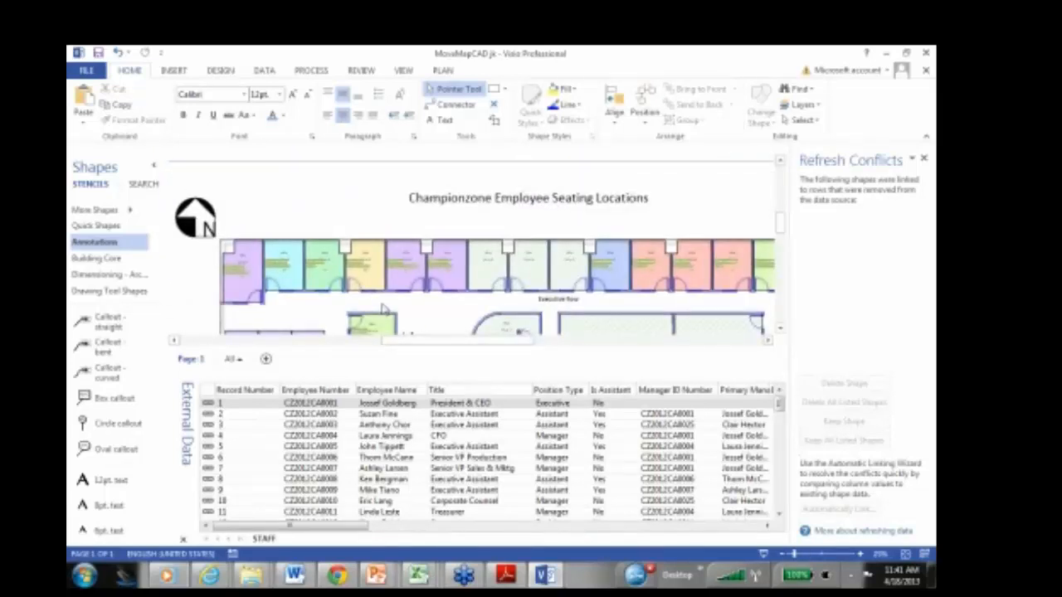
scroll(381, 309, "down", 2)
scroll(382, 309, "up", 1)
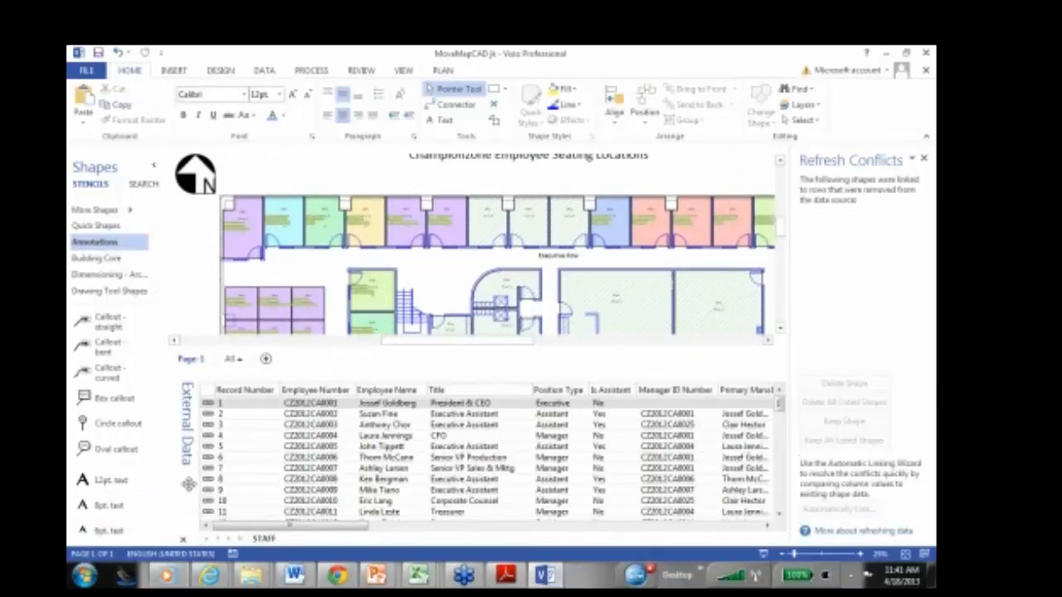
Close the External Data and Refresh Conflicts windows to give the seating plan more room
left_click(184, 542)
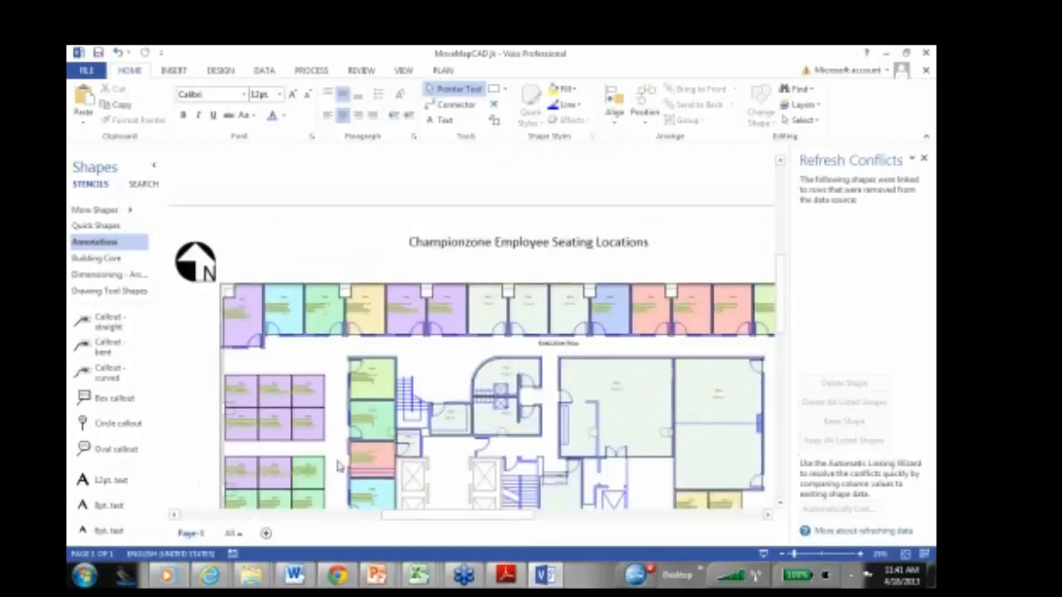
scroll(340, 467, "down", 1)
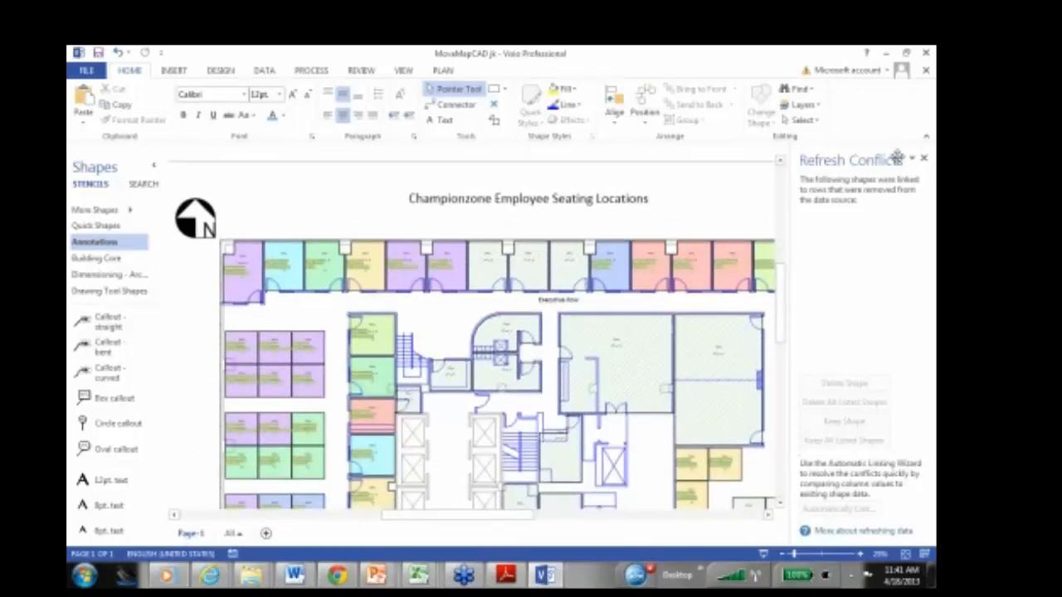
left_click_drag(881, 155, 764, 192)
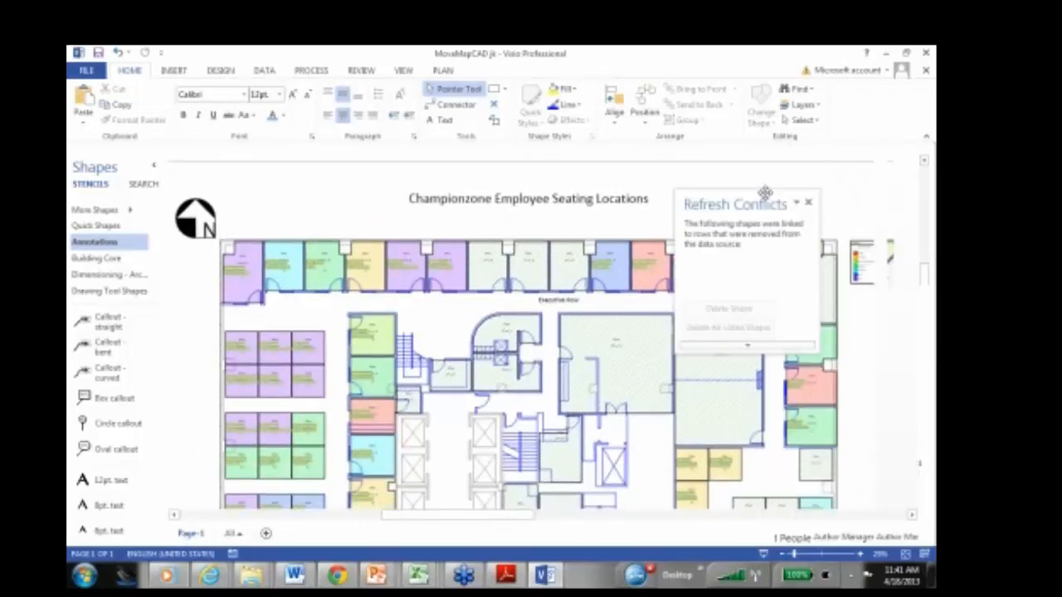
left_click(809, 205)
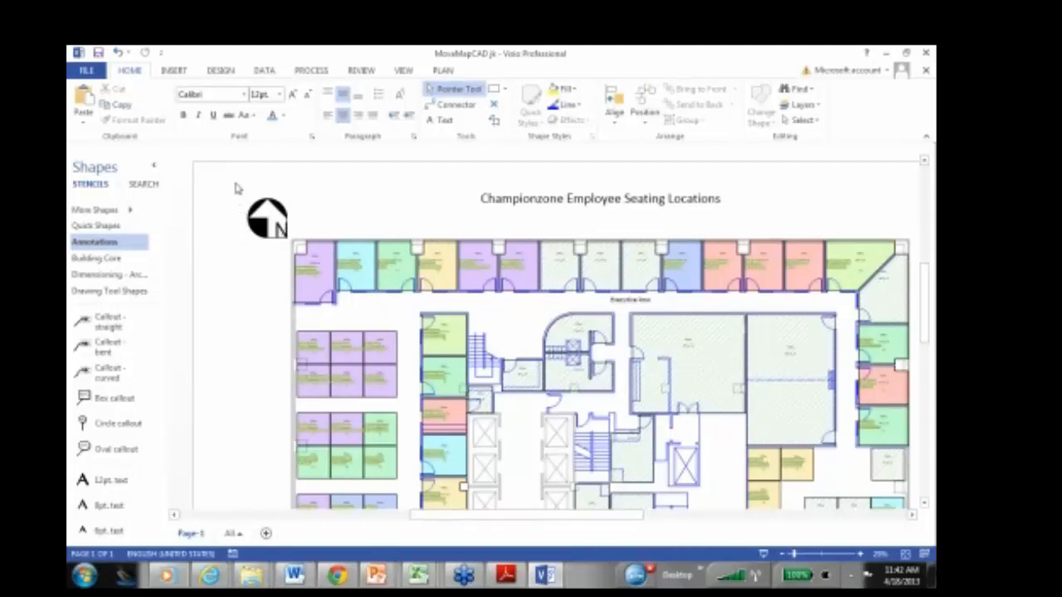
Bring the Department color legend beside the seating plan into close view
scroll(236, 192, "down", 1)
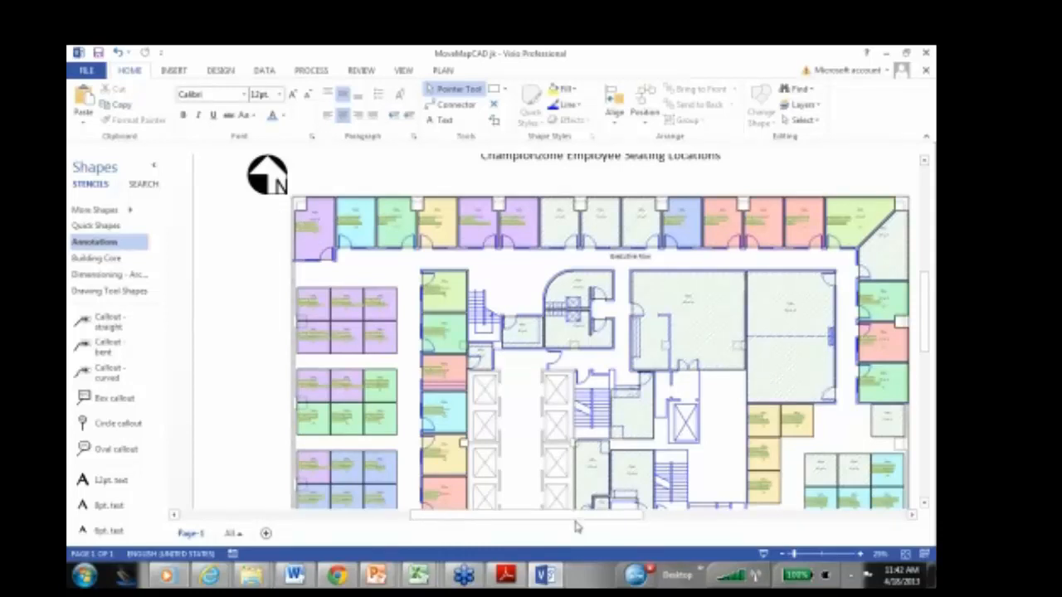
left_click_drag(606, 522, 664, 522)
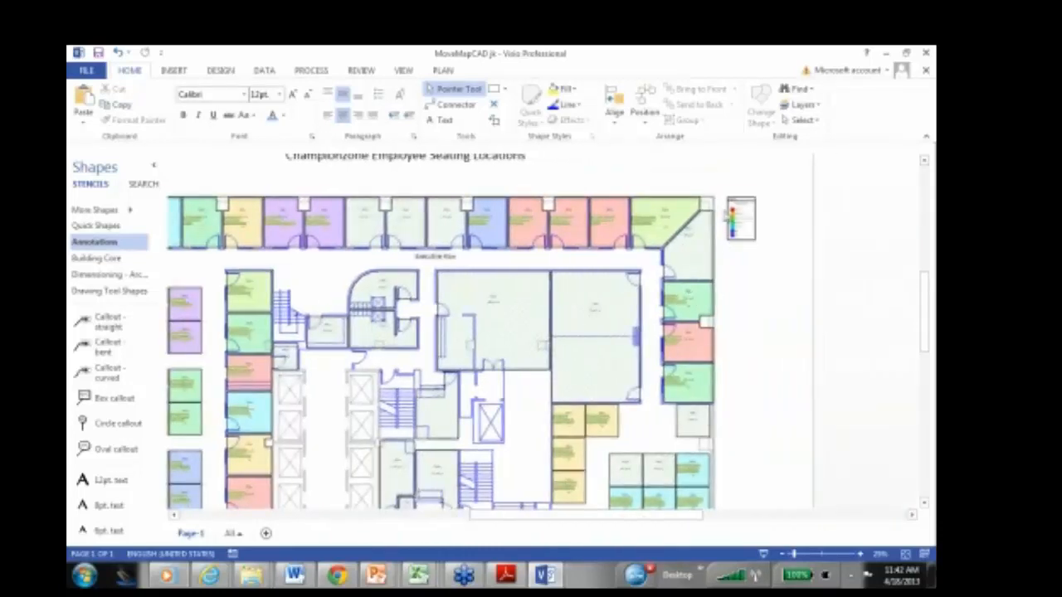
left_click_drag(720, 190, 765, 260)
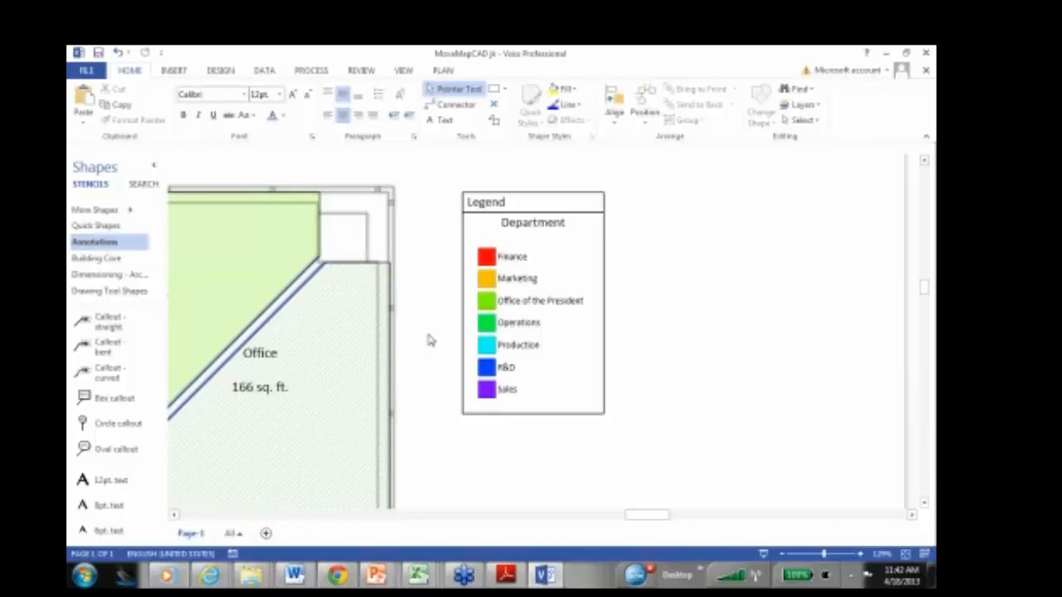
Inspect the offices along Executive Row, selecting the President & CEO's office and the R&D Director's office
scroll(429, 338, "down", 2)
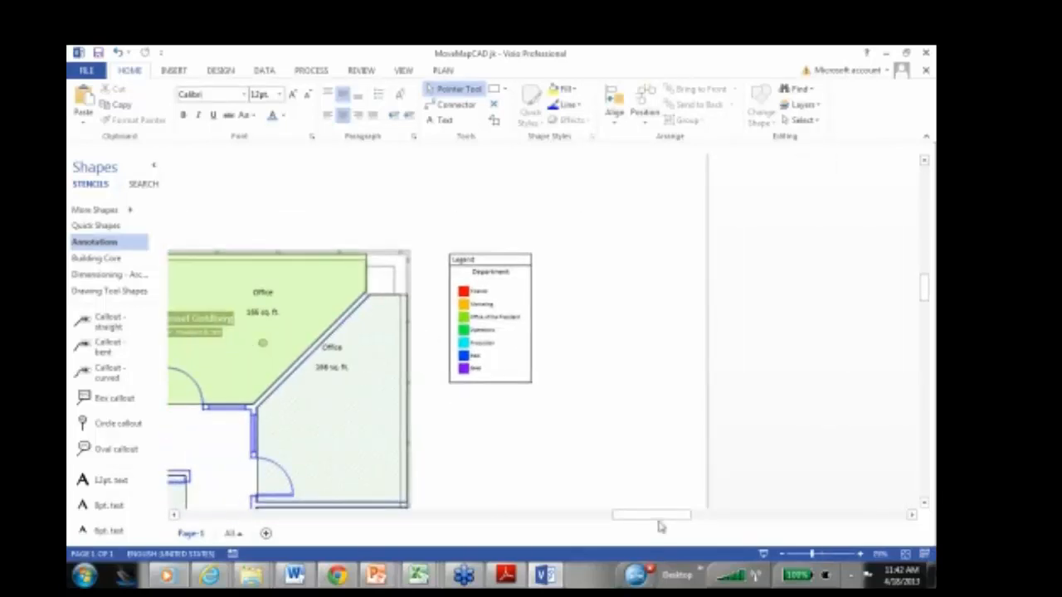
left_click_drag(664, 522, 638, 518)
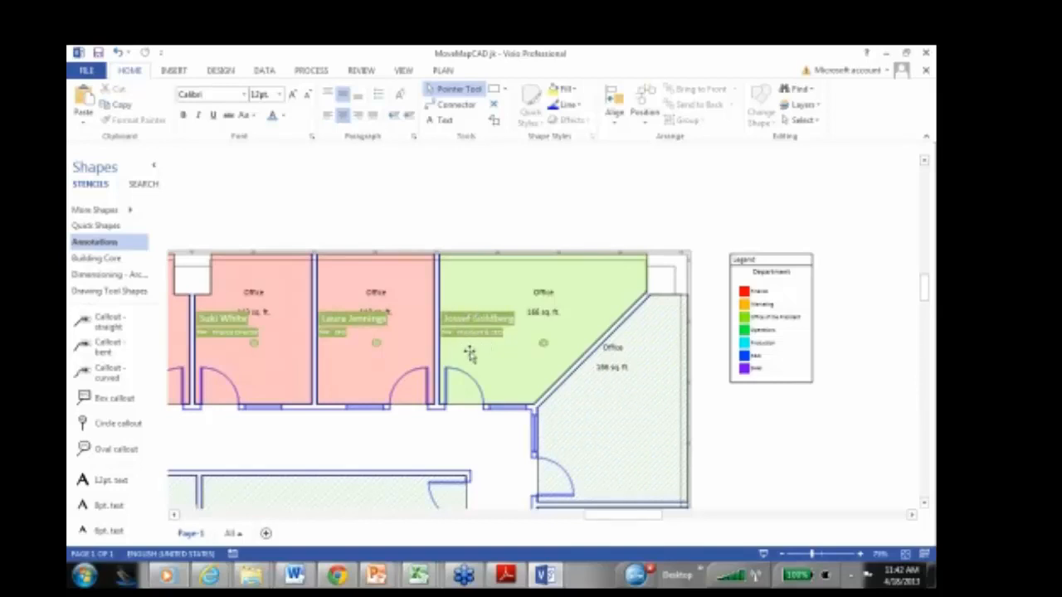
scroll(469, 353, "up", 2)
scroll(472, 355, "up", 1)
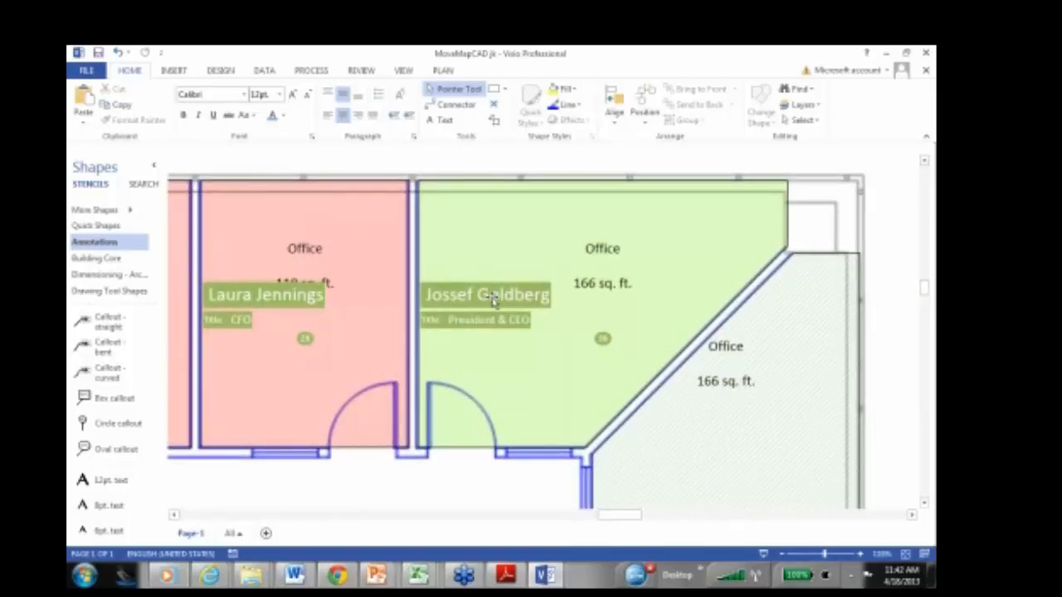
left_click(493, 300)
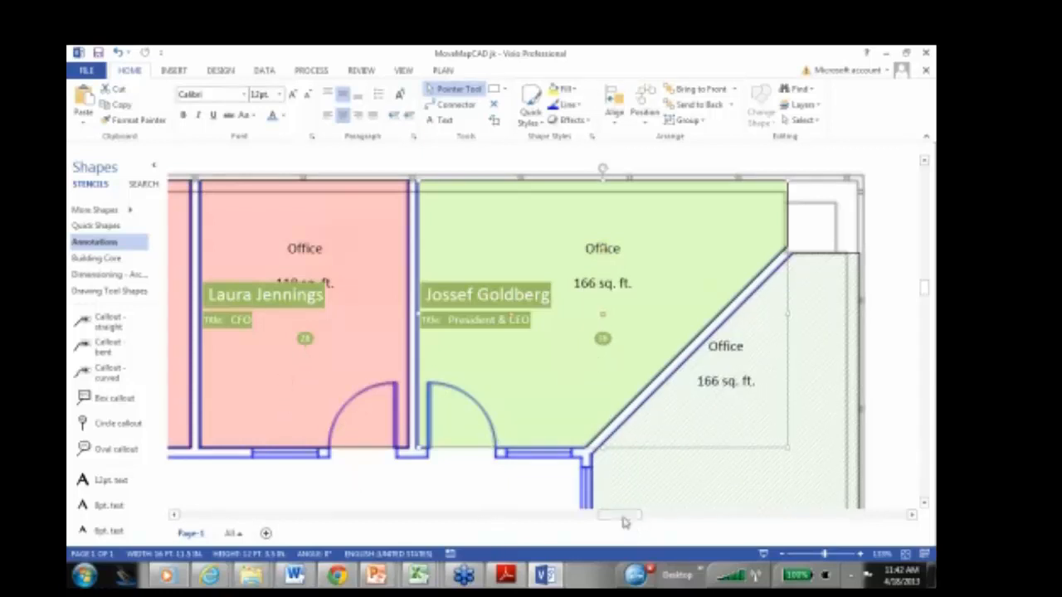
left_click_drag(623, 518, 577, 521)
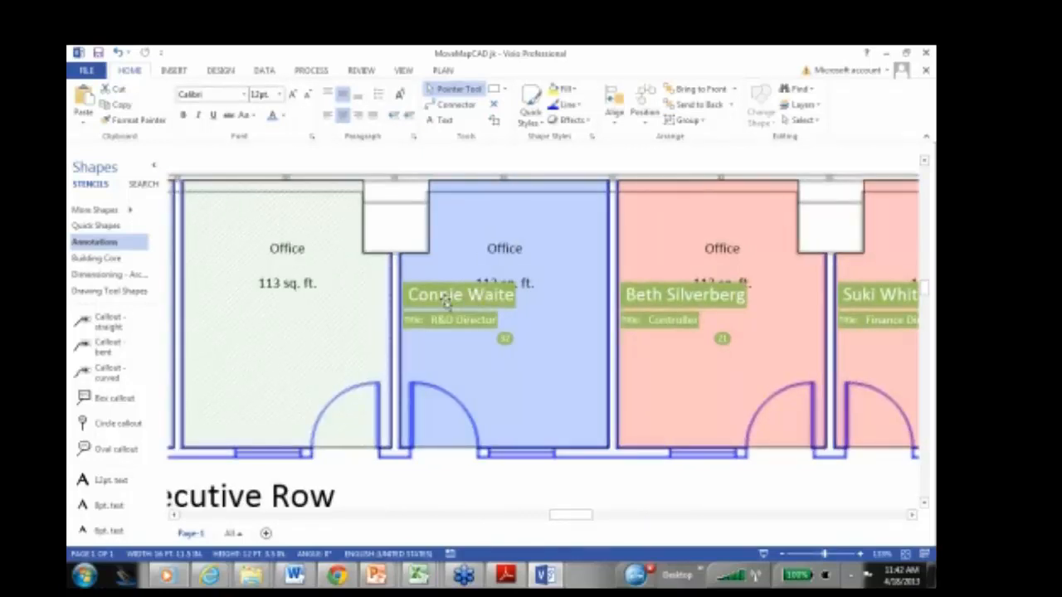
mouse_move(446, 302)
left_mouse_down()
mouse_move(372, 315)
mouse_move(461, 296)
left_mouse_up()
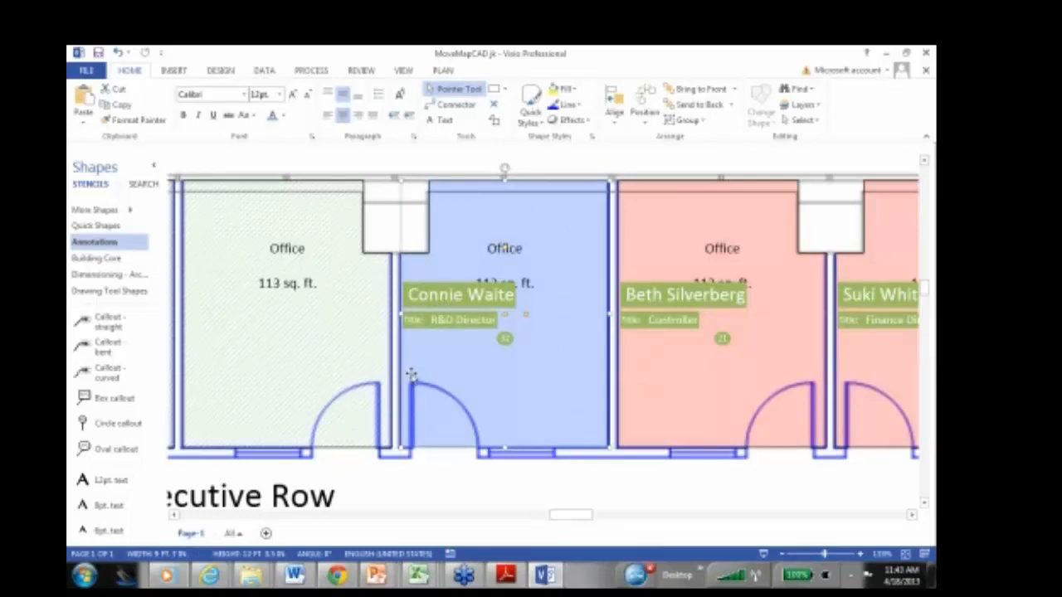
Return to an overview of the seating plan showing the color-coded offices, cubicle blocks and legend together
scroll(413, 379, "down", 3)
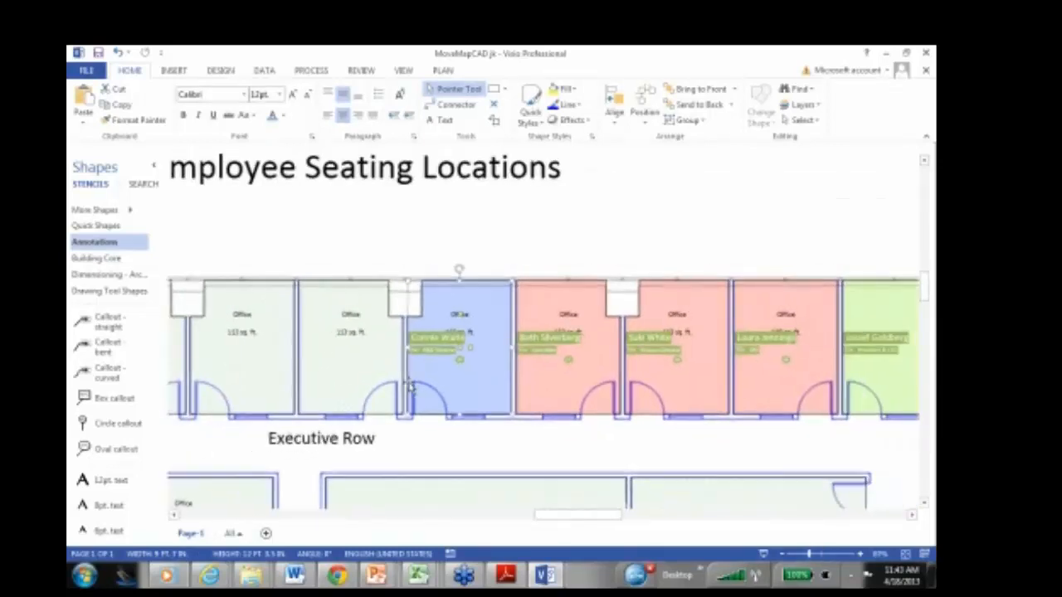
scroll(408, 384, "down", 1)
scroll(408, 384, "down", 1)
scroll(408, 384, "down", 3)
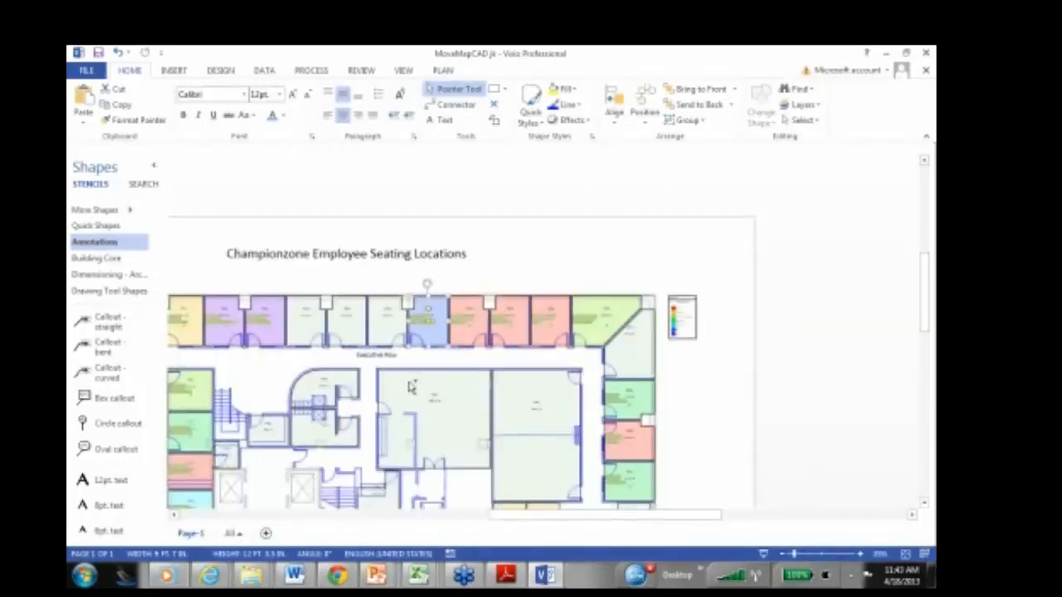
scroll(408, 381, "down", 3)
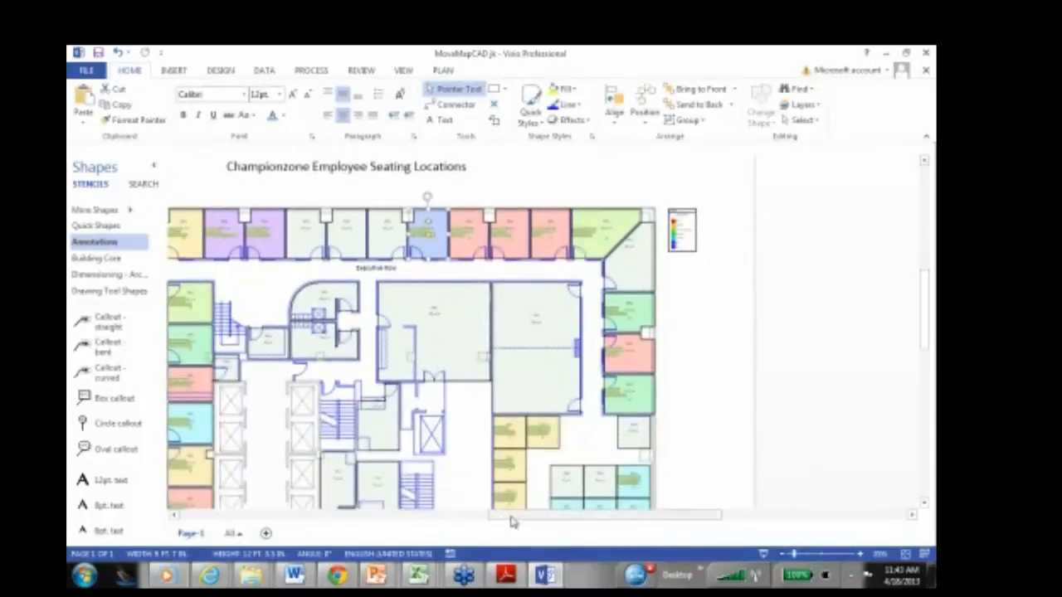
left_click_drag(503, 516, 459, 516)
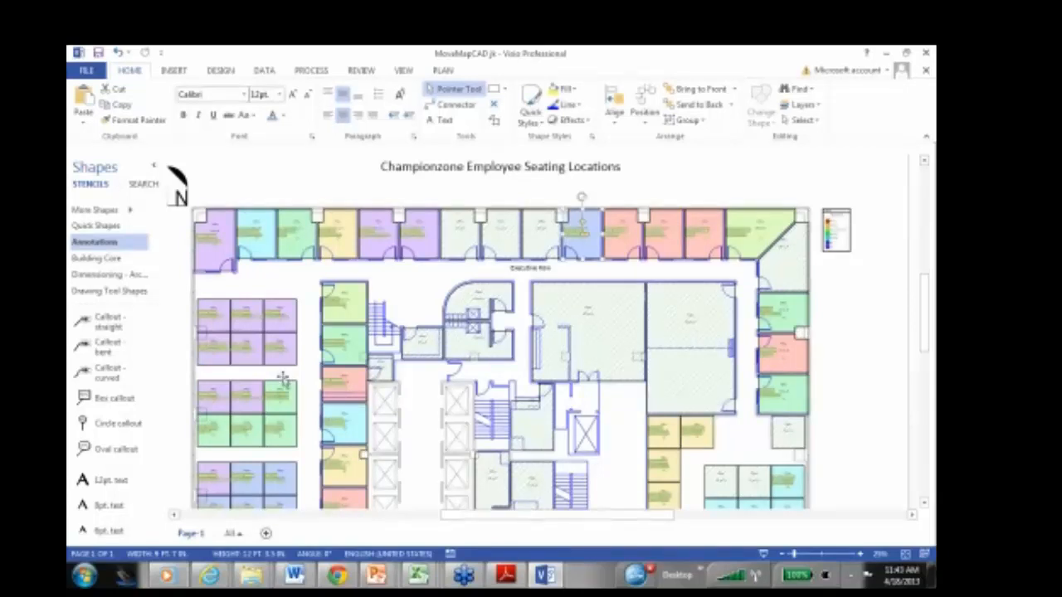
scroll(285, 378, "down", 1)
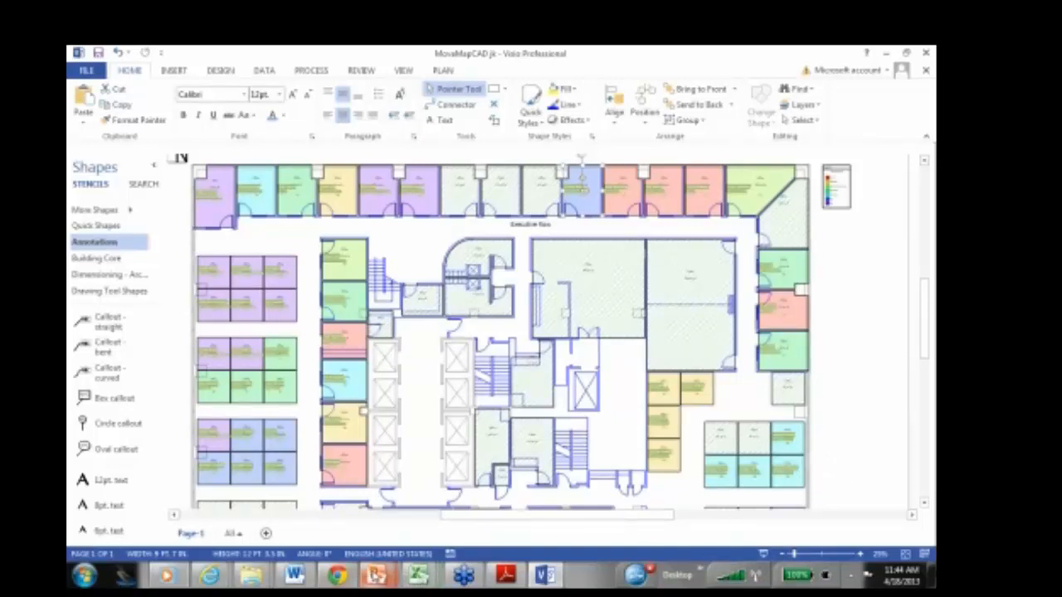
Switch to PowerPoint, show the New Way to Create HR Deliverables slide, and bring up the talent map template
mouse_move(375, 574)
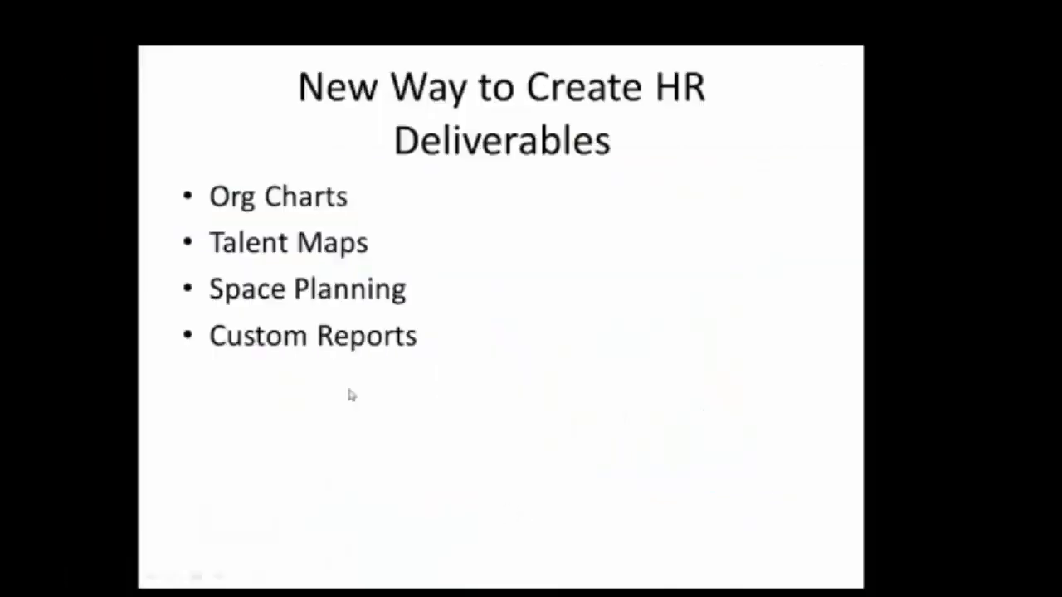
left_click(522, 514)
key("alt+Tab")
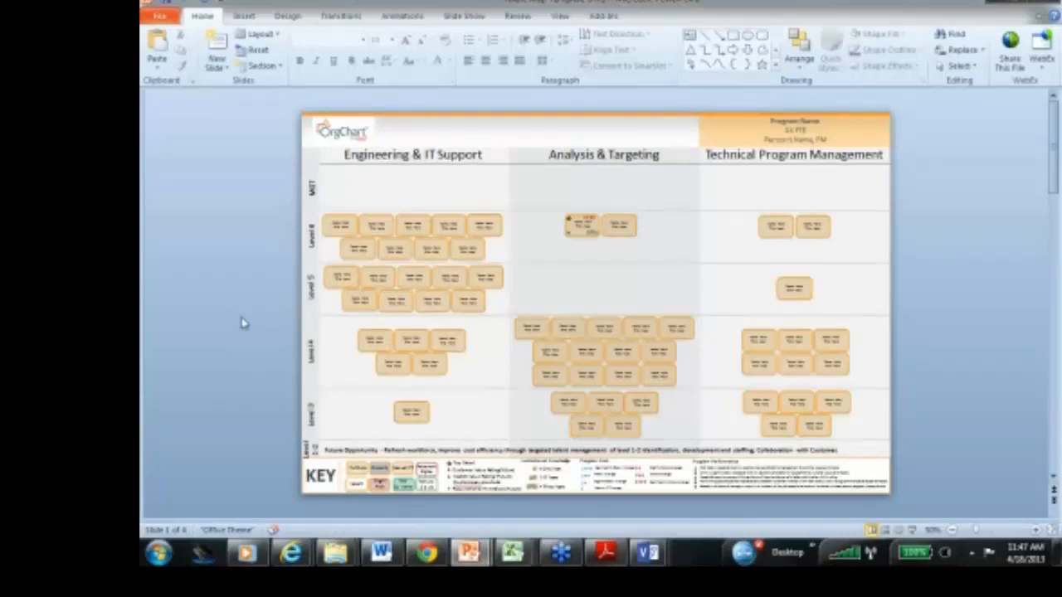
Examine the talent map's key up close, selecting its Market Value Rating, Top Talent and Requirements Fit Analysis entries
scroll(245, 323, "up", 2)
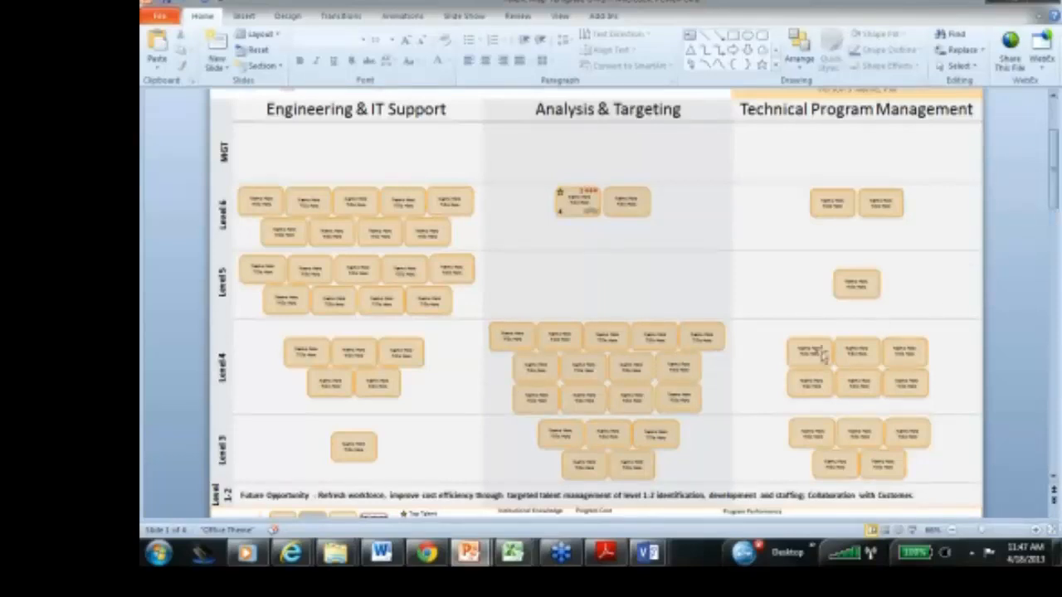
scroll(797, 359, "down", 5)
scroll(400, 406, "up", 5)
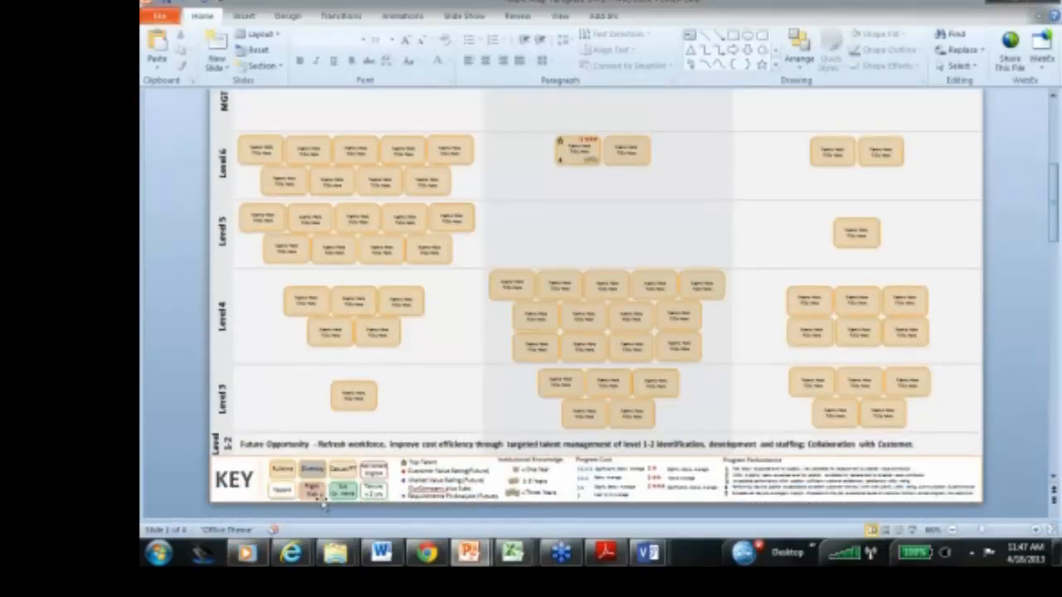
left_click(436, 479)
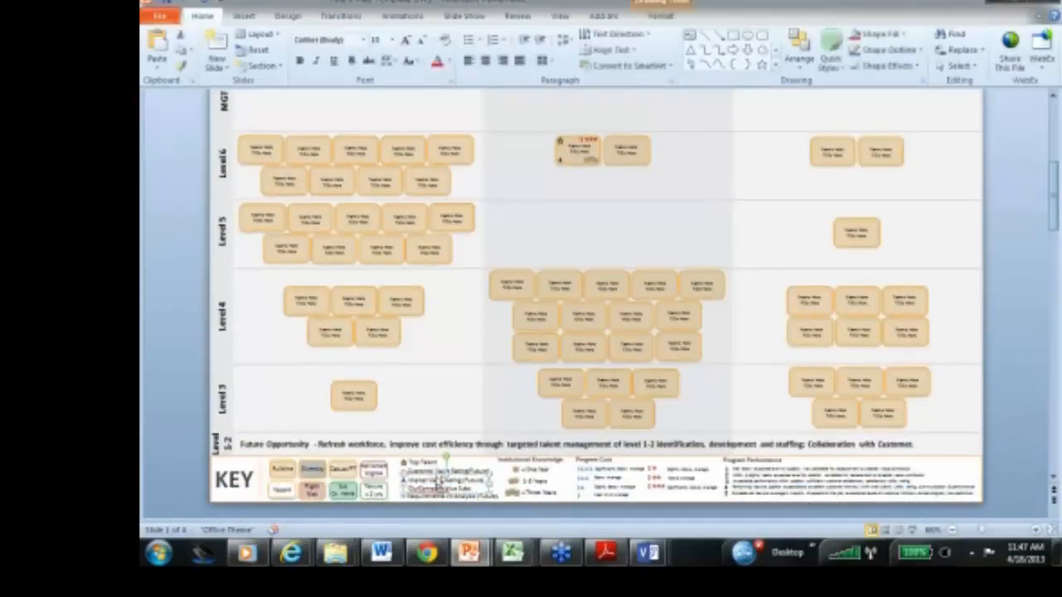
scroll(436, 481, "up", 3, "ctrl")
scroll(435, 485, "up", 1, "ctrl")
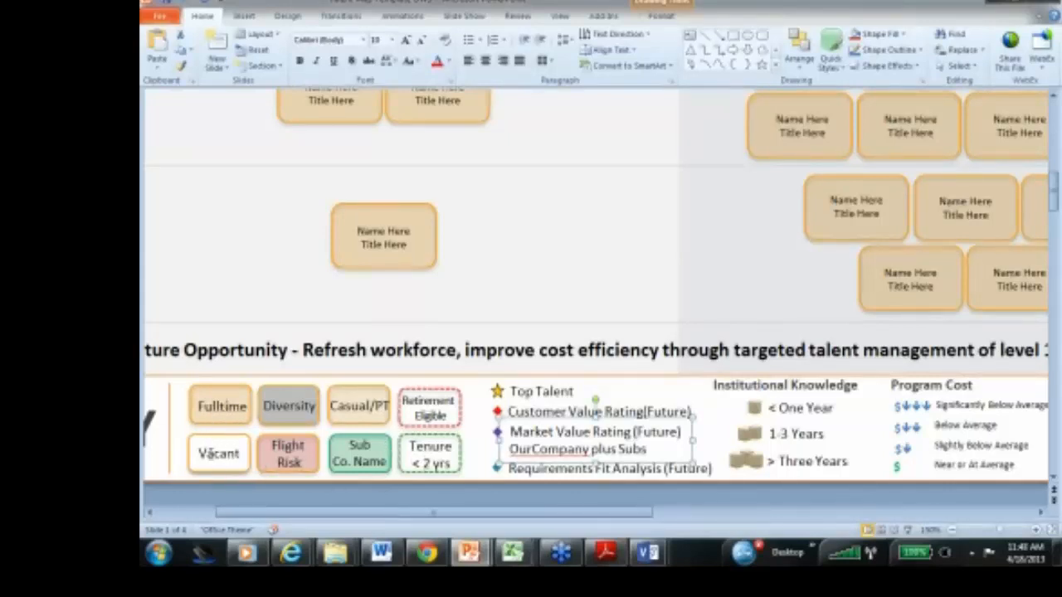
left_click(541, 391)
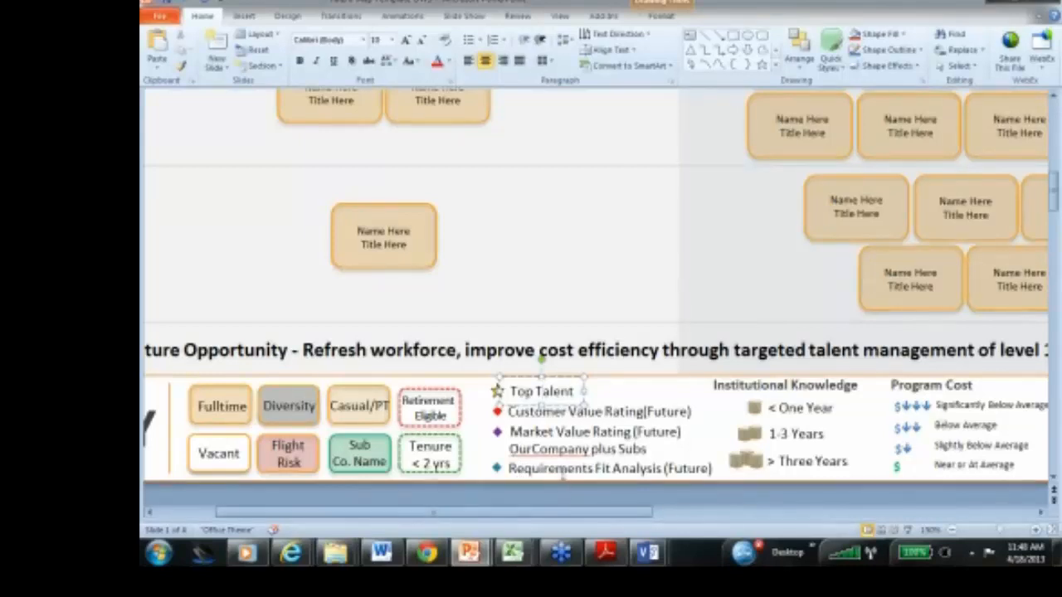
left_click(566, 462)
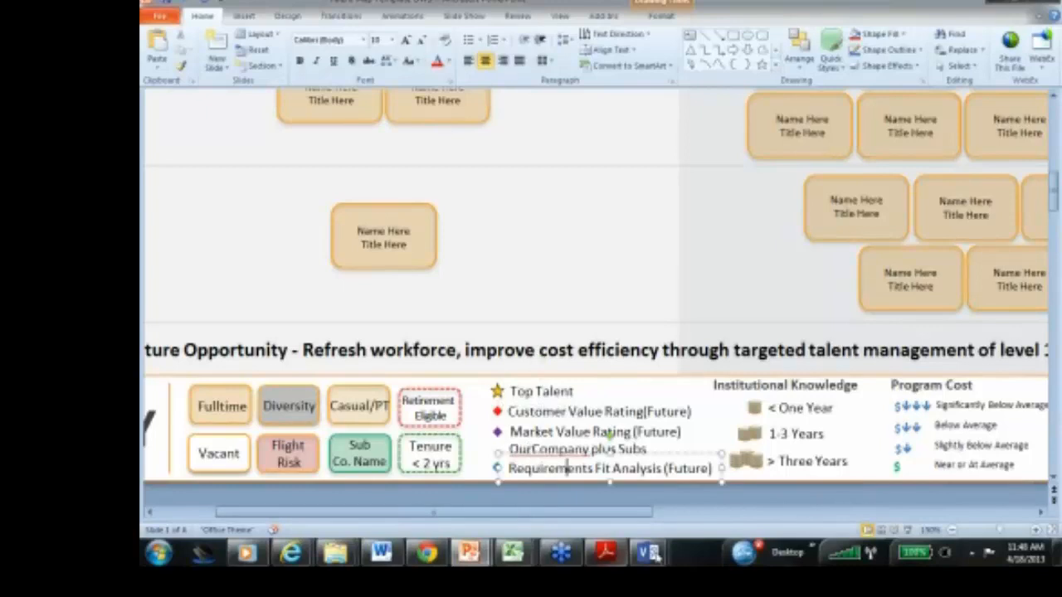
Return to the wide view of the talent map's levels across its three functional columns
left_click(652, 309)
scroll(652, 309, "down", 4)
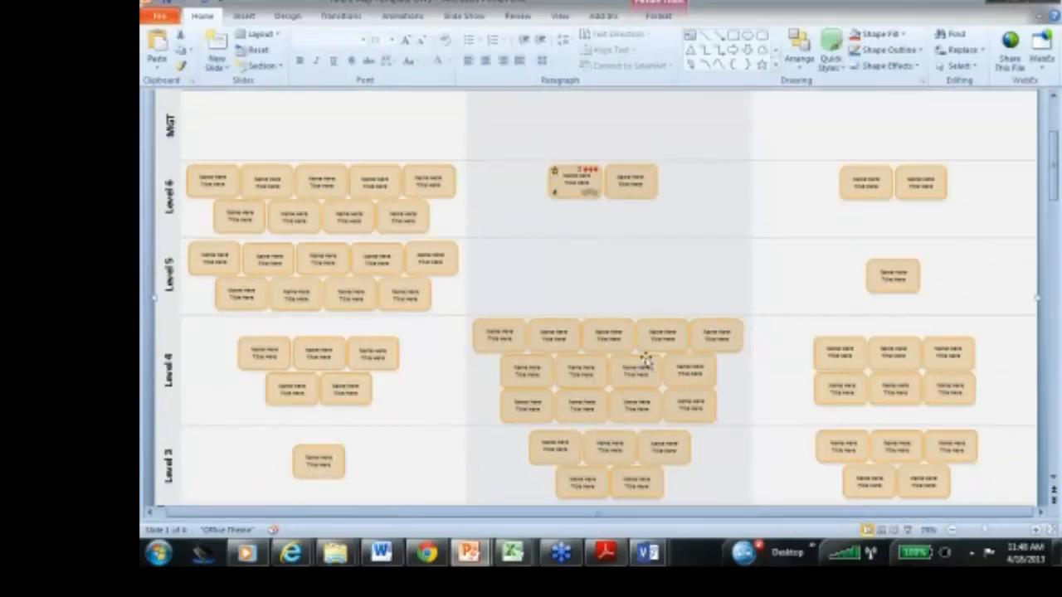
scroll(646, 307, "down", 1)
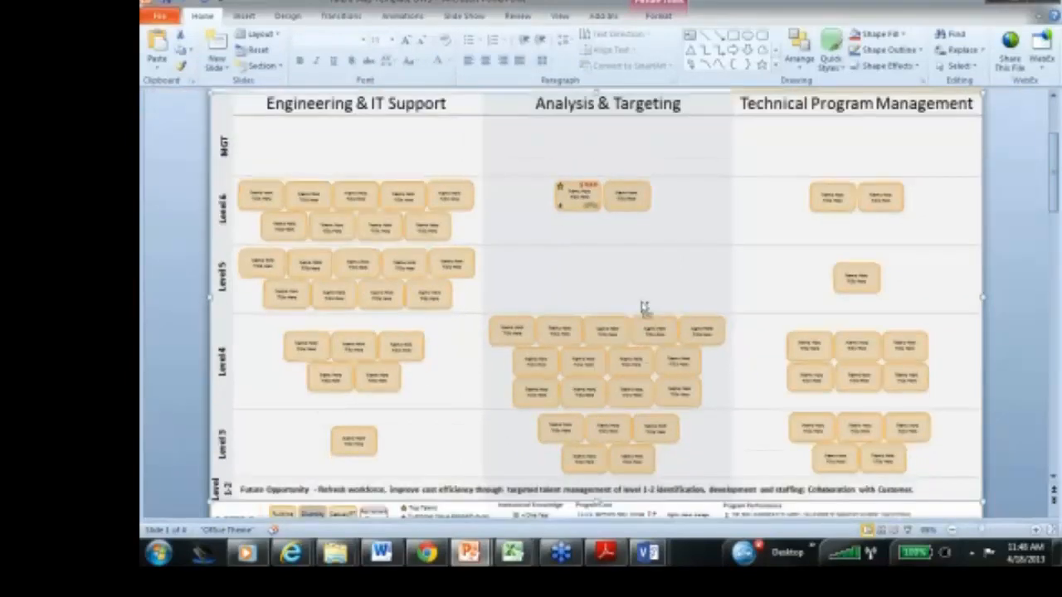